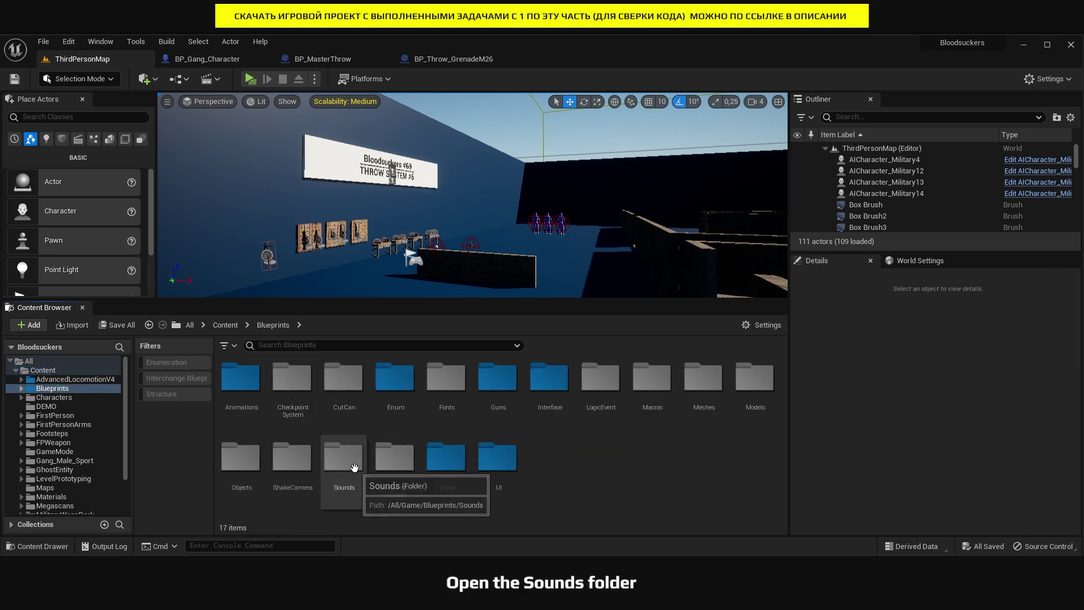
Inside Sounds, create a HitRockSounds folder and move the hitrock sounds into it.
double_click(348, 461)
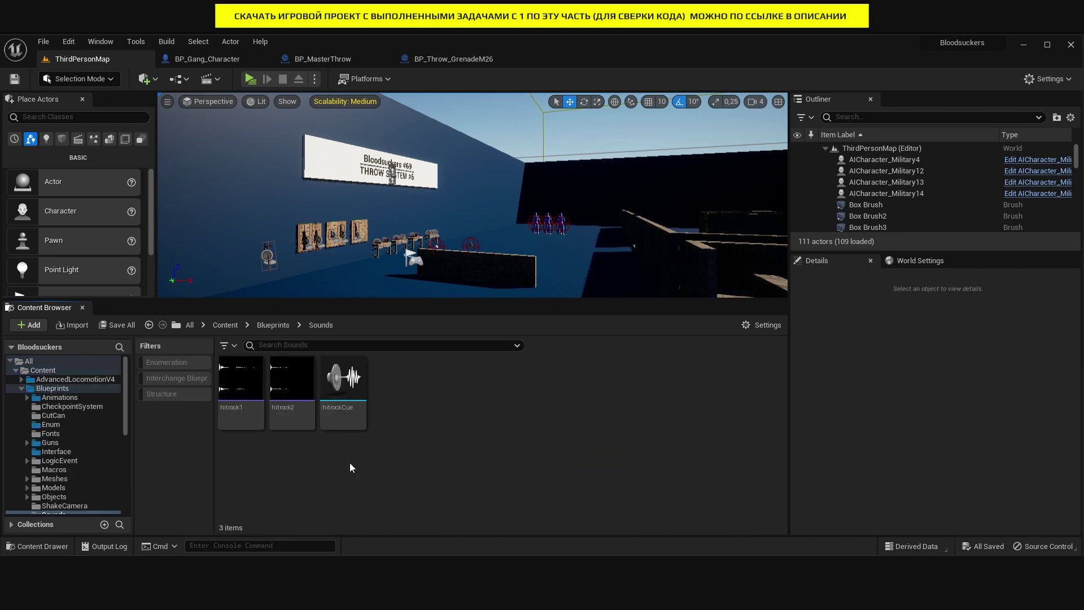
right_click(451, 415)
click(516, 243)
text(HitRockS)
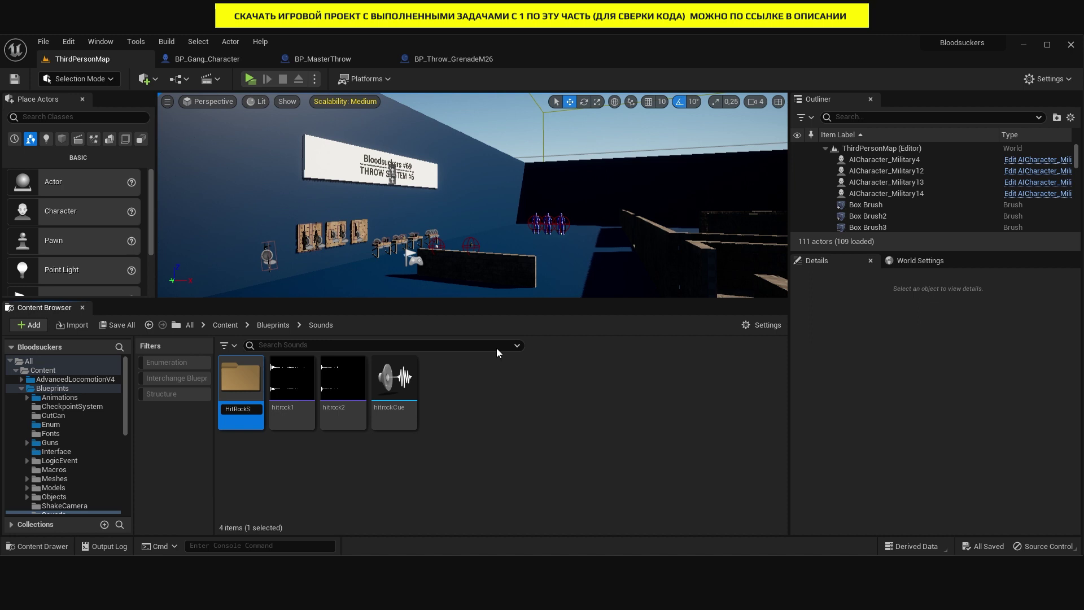
text(ounds)
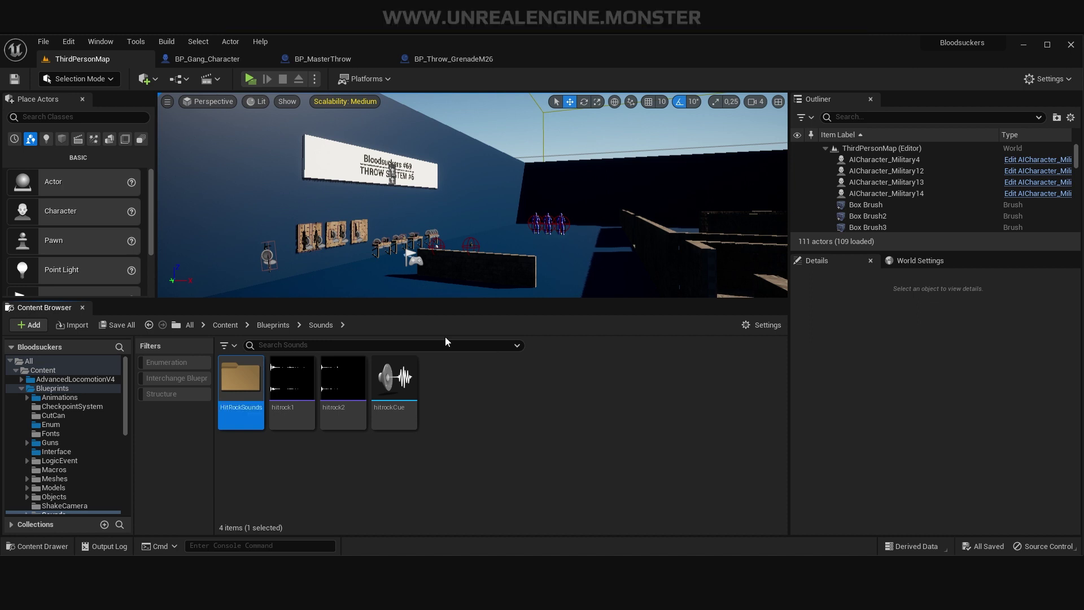
mouse_move(297, 443)
mouse_down()
mouse_move(350, 395)
mouse_move(235, 378)
mouse_up()
ctrl+click(394, 379)
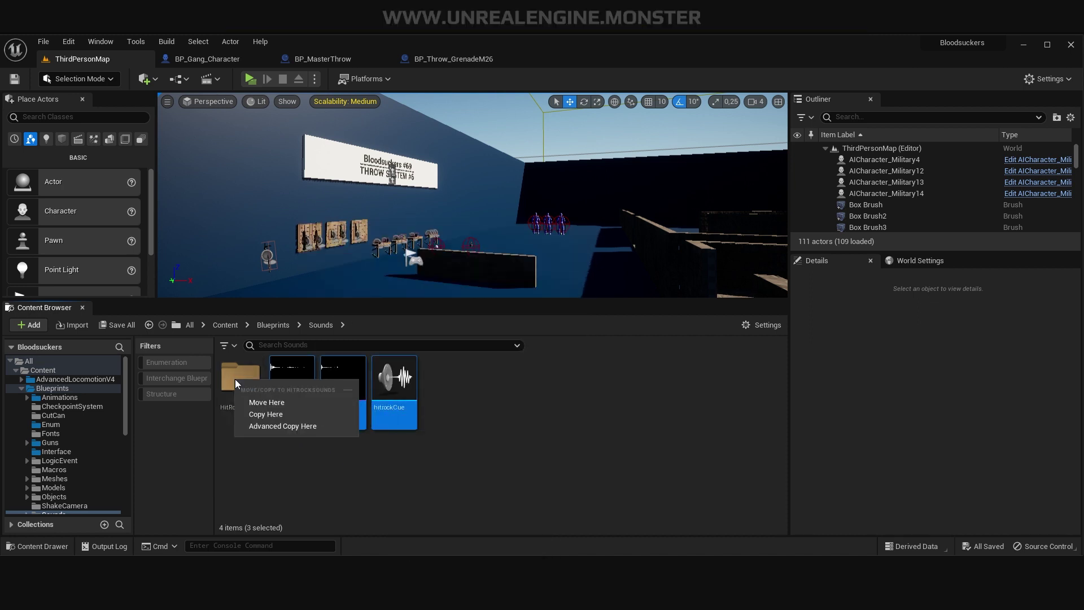
click(286, 402)
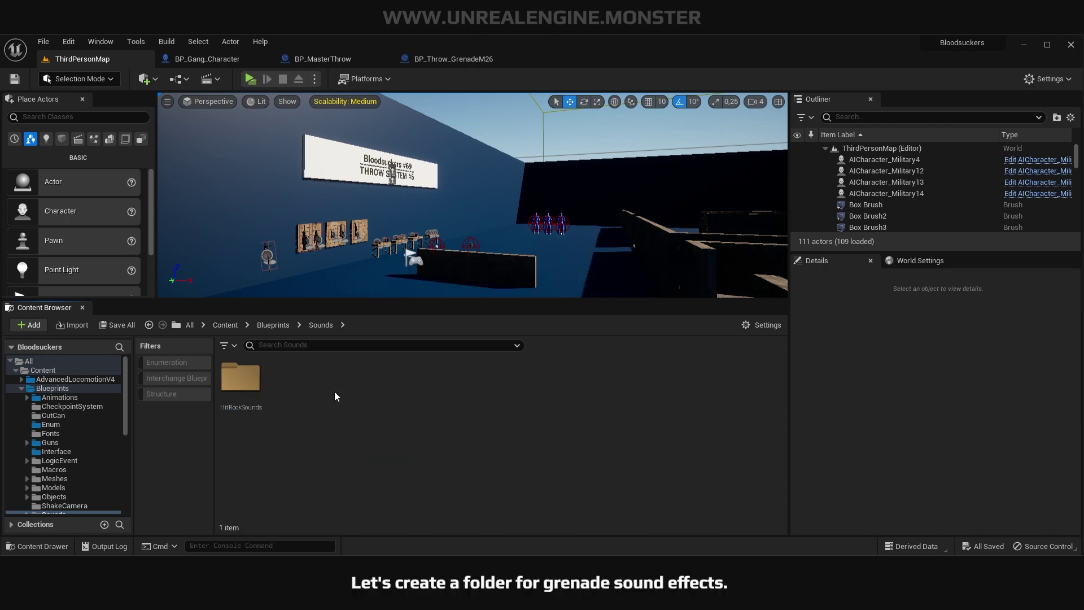
Add a GrenadeSounds folder and colour both GrenadeSounds and HitRockSounds grey.
right_click(334, 391)
click(405, 244)
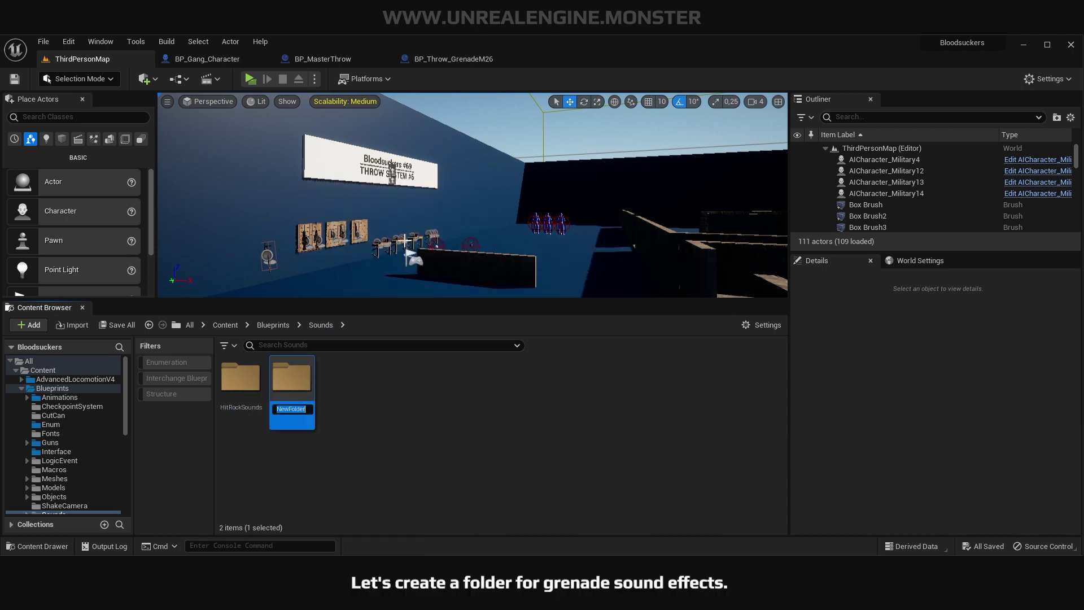
text(GrenadeSo)
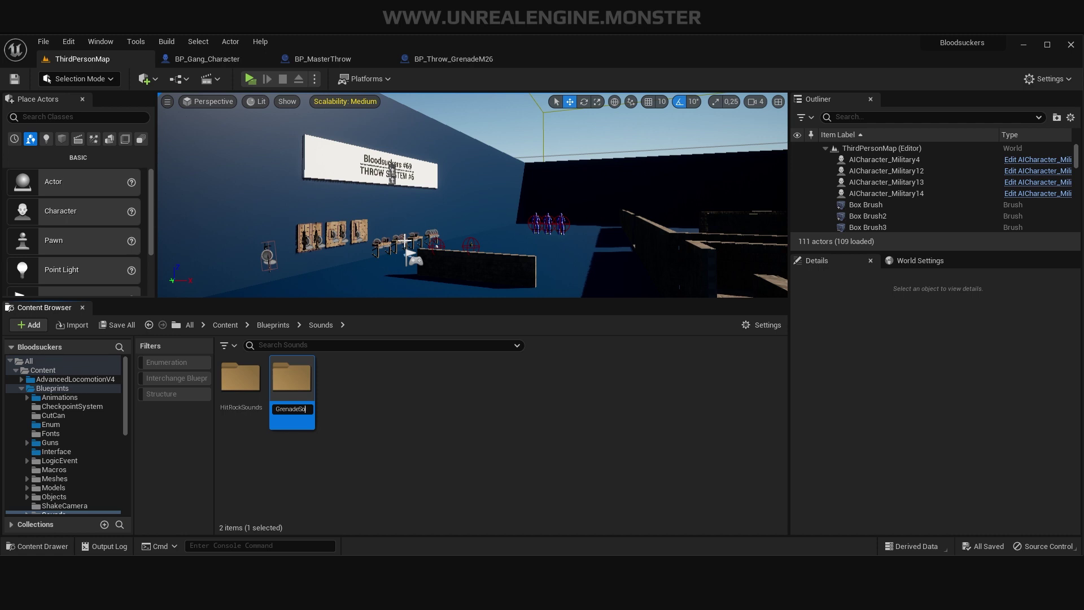
text(s)
key(Return)
ctrl+click(292, 377)
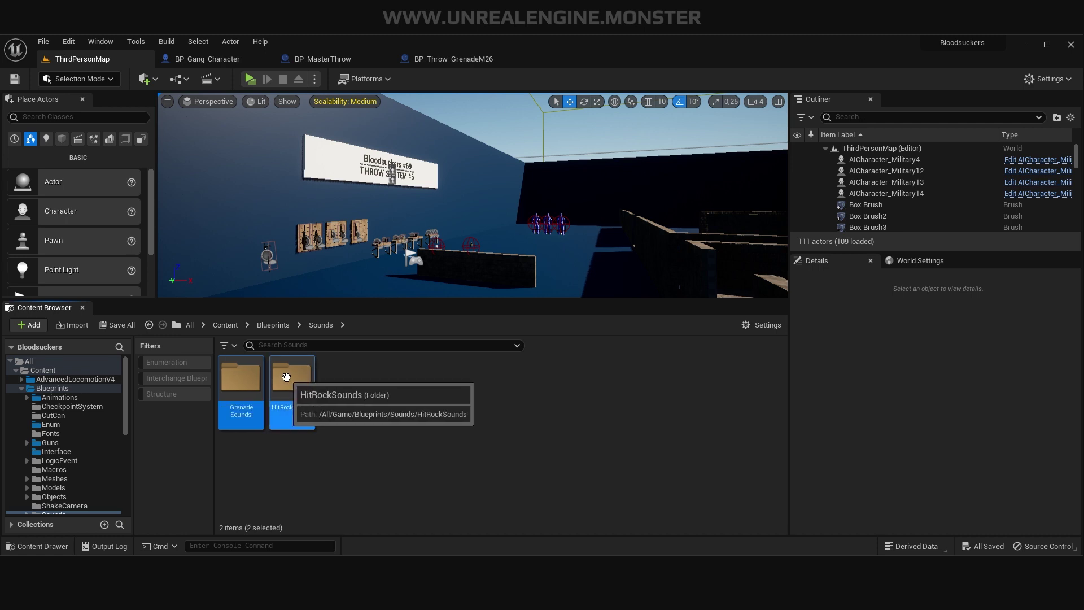
right_click(292, 377)
mouse_move(429, 198)
click(465, 269)
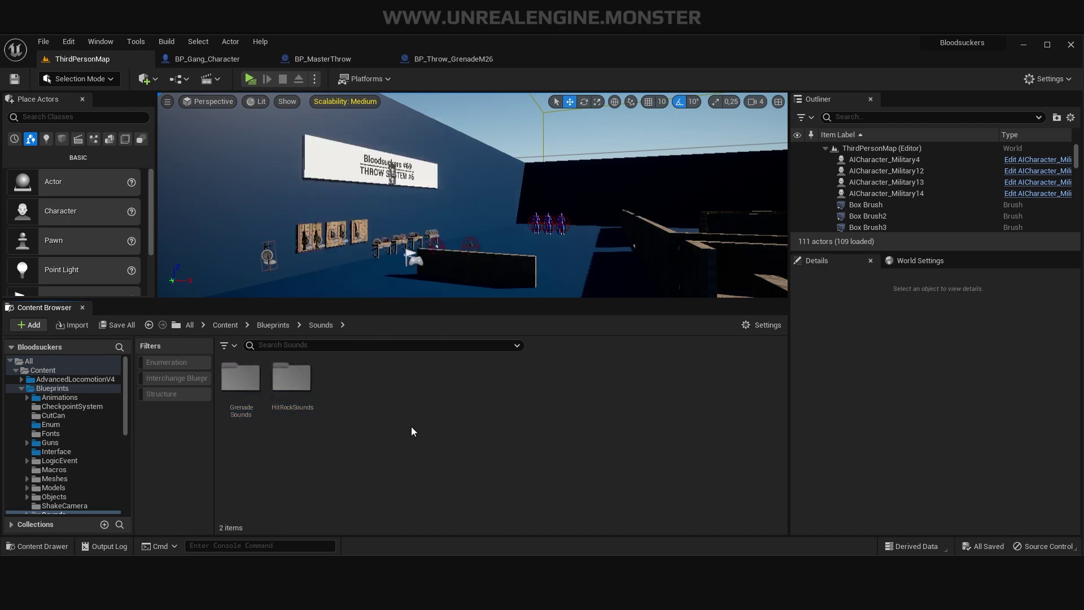
Import the three grenade .wav files into the GrenadeSounds folder.
double_click(241, 390)
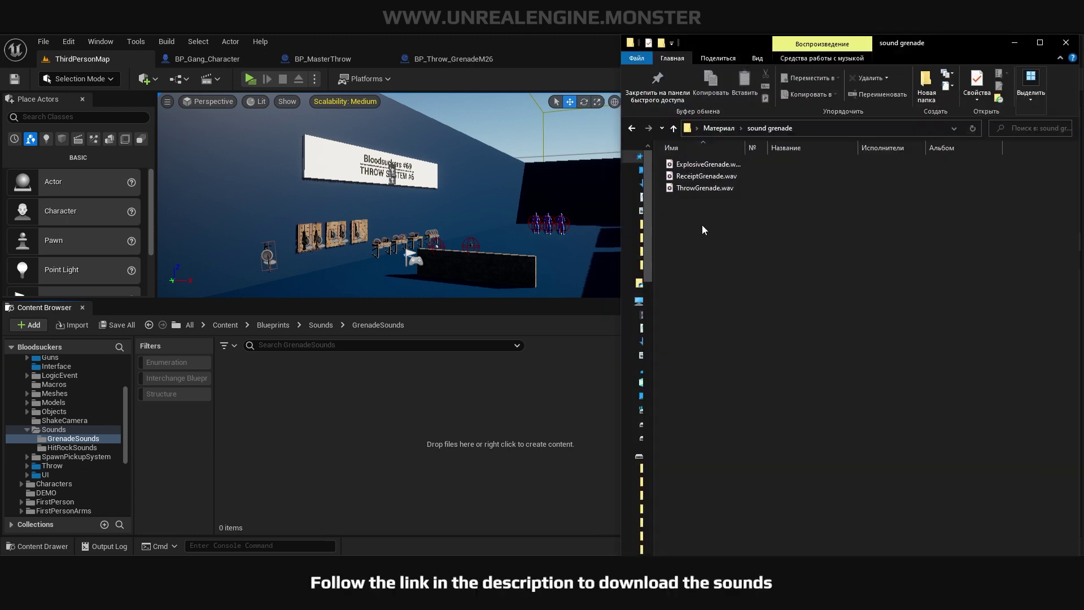
mouse_move(701, 215)
mouse_down()
mouse_move(729, 162)
mouse_move(364, 416)
mouse_up()
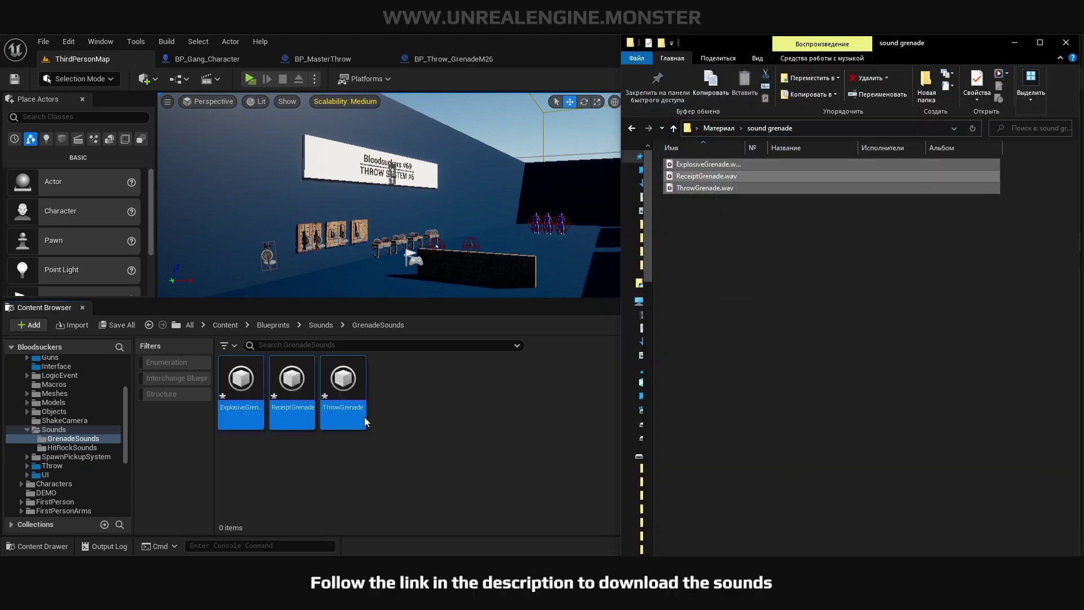
click(1014, 43)
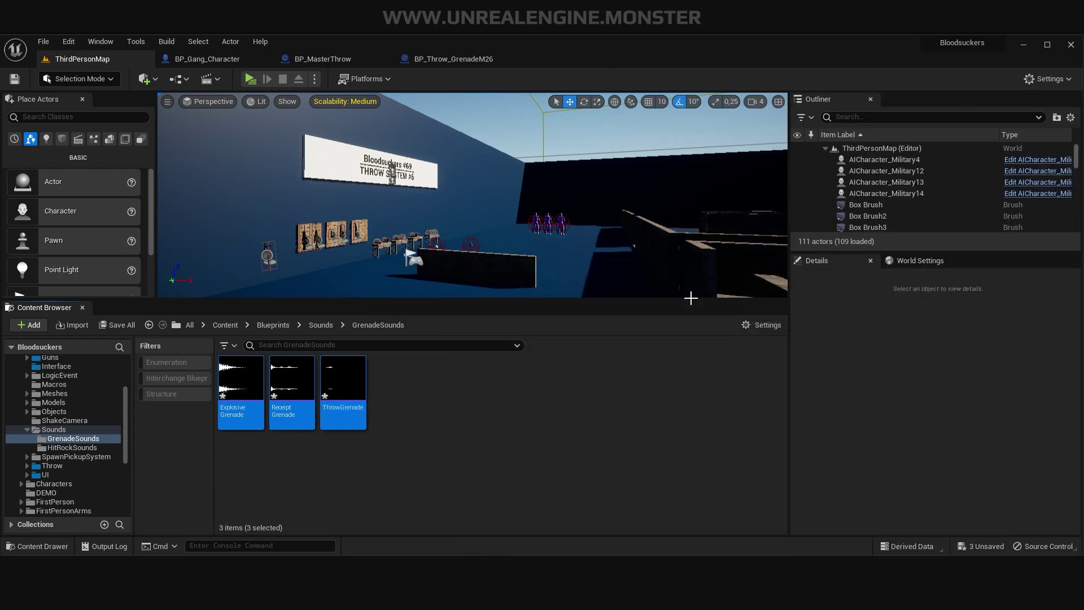
Create sound cues for the ExplosiveGrenade, ReceiptGrenade and ThrowGrenade waves.
click(429, 429)
click(231, 406)
right_click(232, 407)
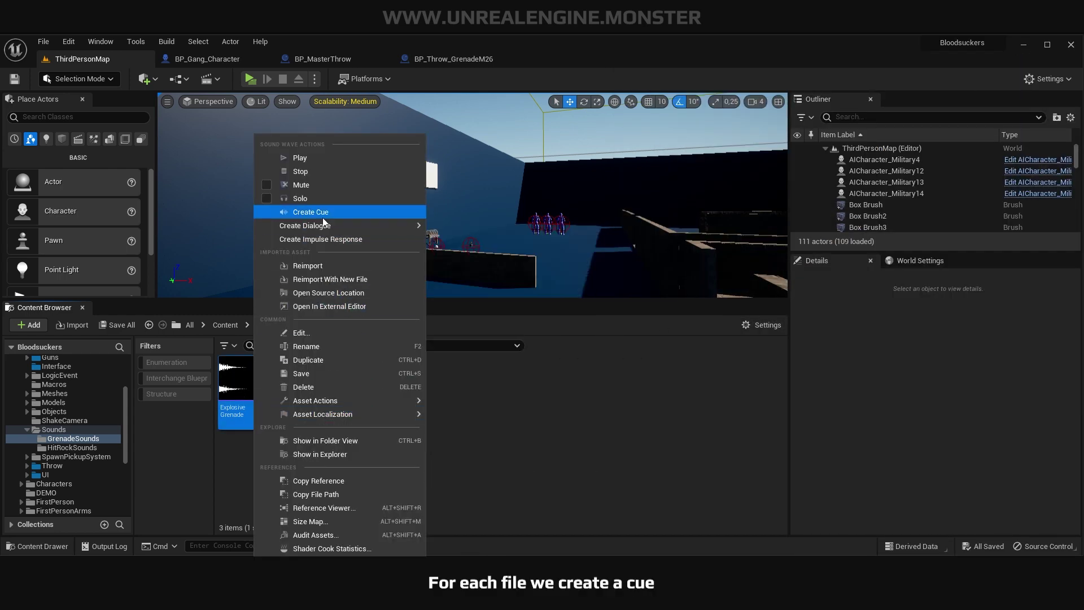
click(311, 211)
right_click(344, 419)
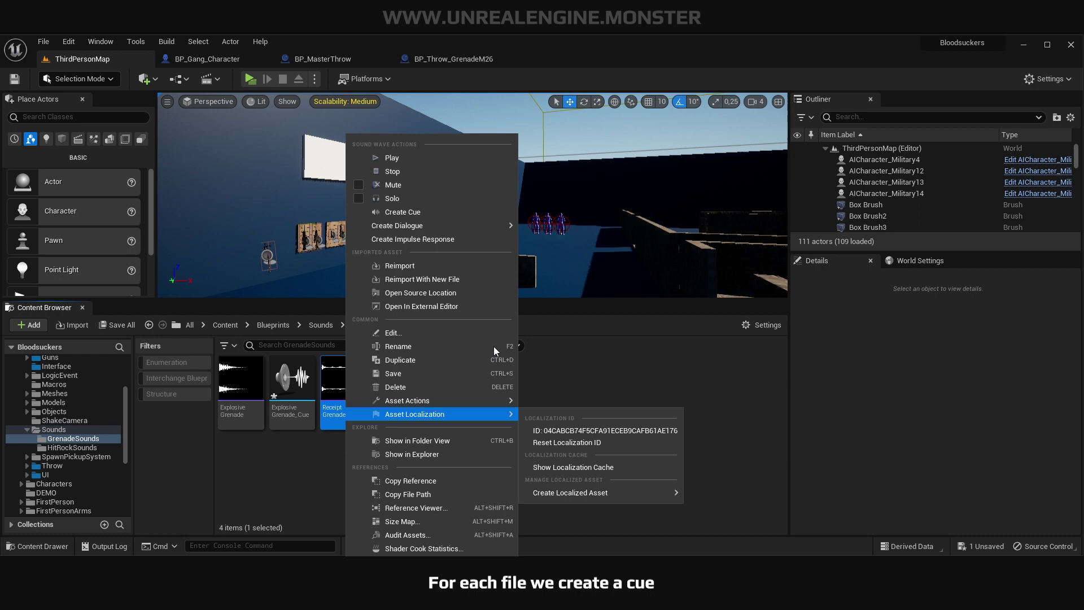
click(407, 214)
right_click(446, 418)
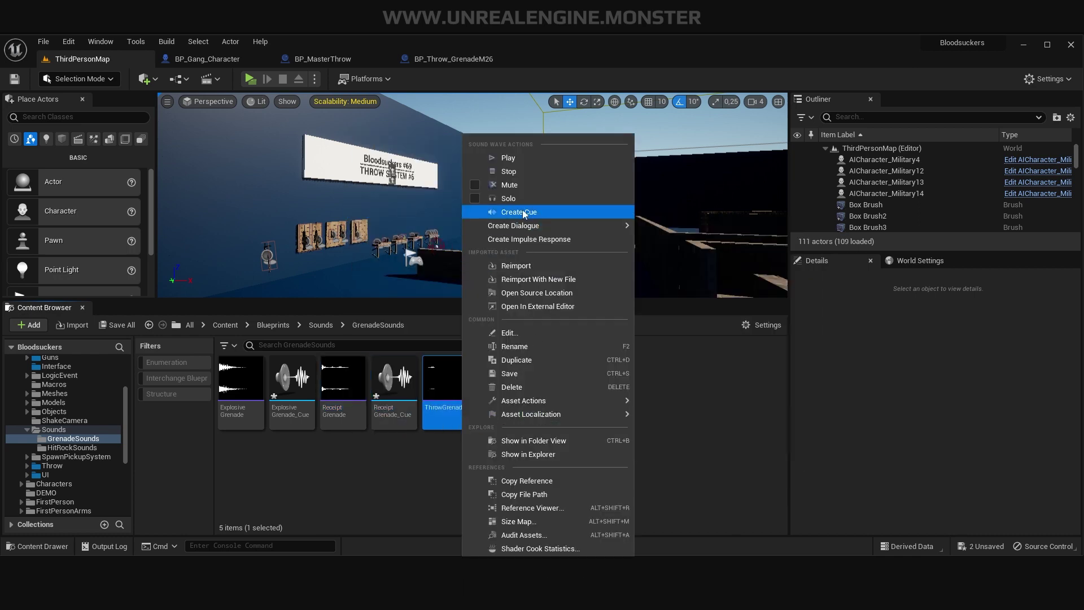
click(486, 212)
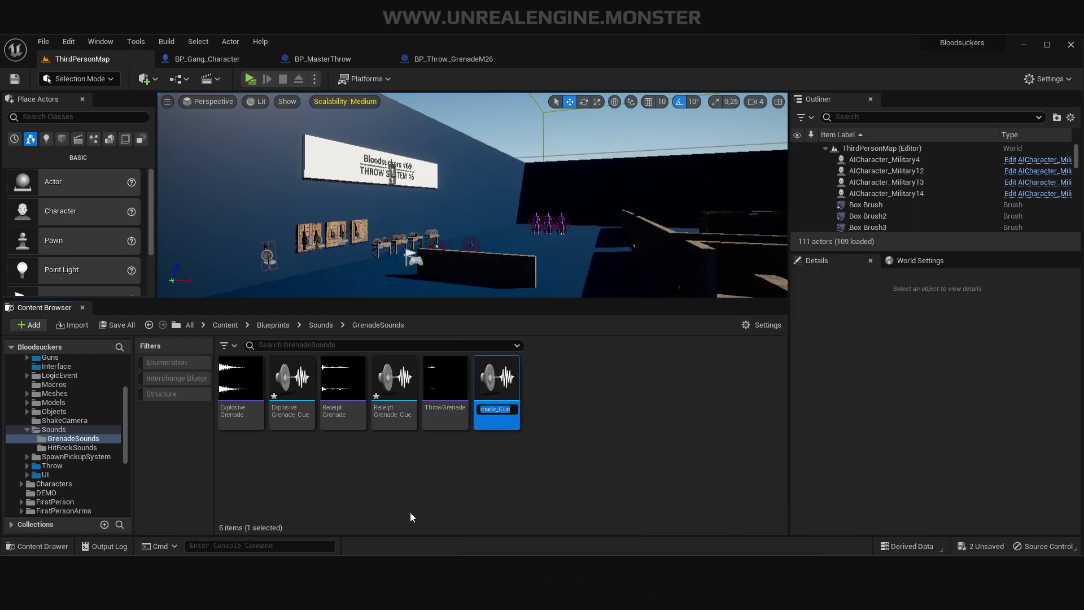
Add a Modulator between Wave Player and Output in ExplosiveGrenade_Cue and ReceiptGrenade_Cue.
double_click(302, 425)
drag(564, 364, 393, 280)
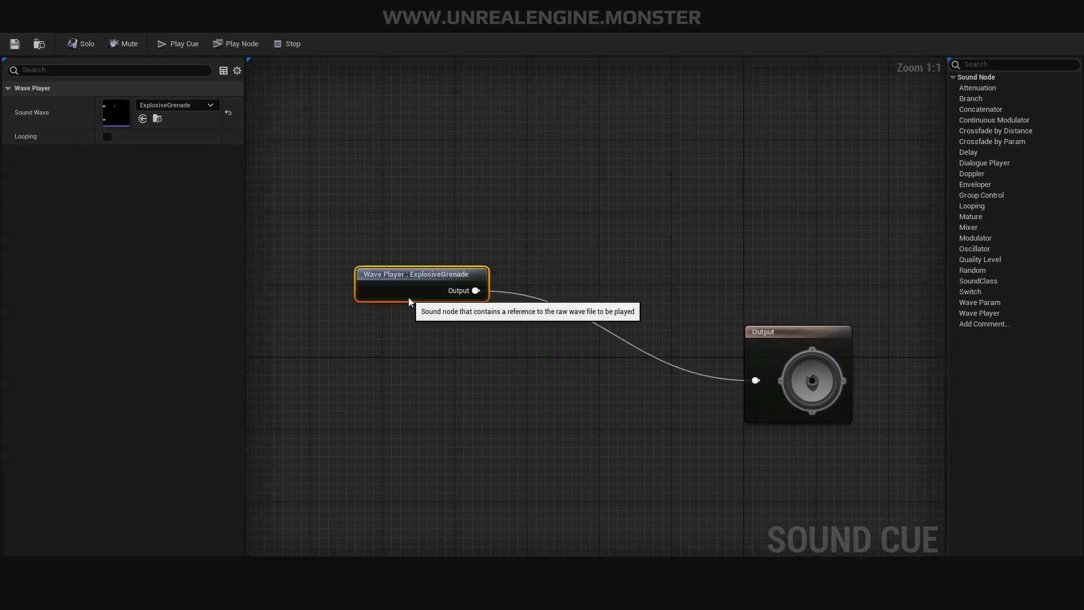
mouse_move(975, 238)
mouse_down()
mouse_move(575, 291)
mouse_move(537, 314)
mouse_up()
mouse_move(476, 290)
mouse_down()
mouse_move(552, 336)
mouse_move(756, 380)
mouse_up()
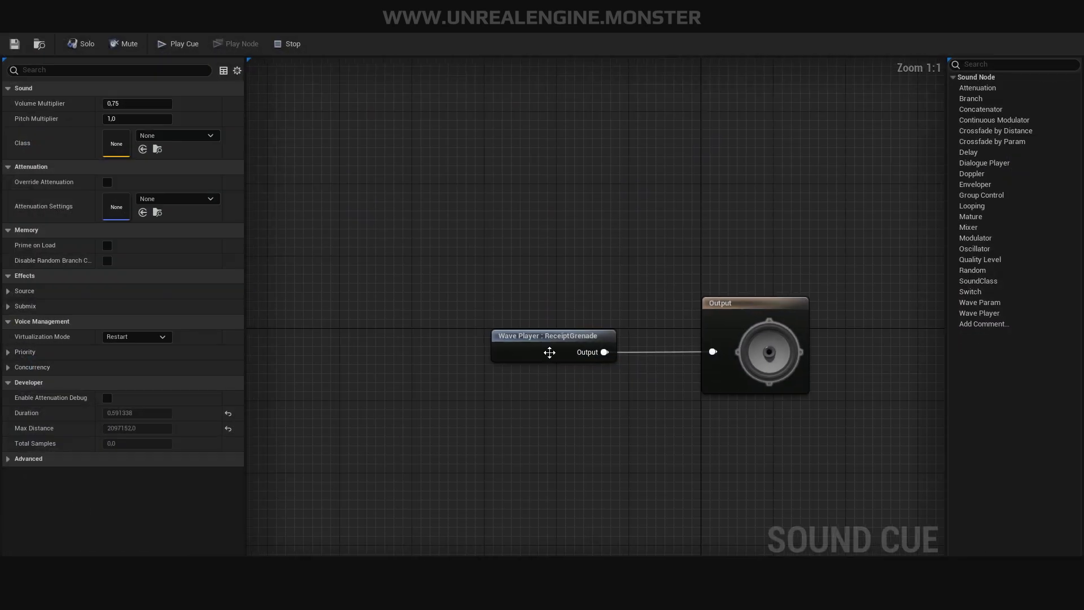
drag(549, 353, 379, 253)
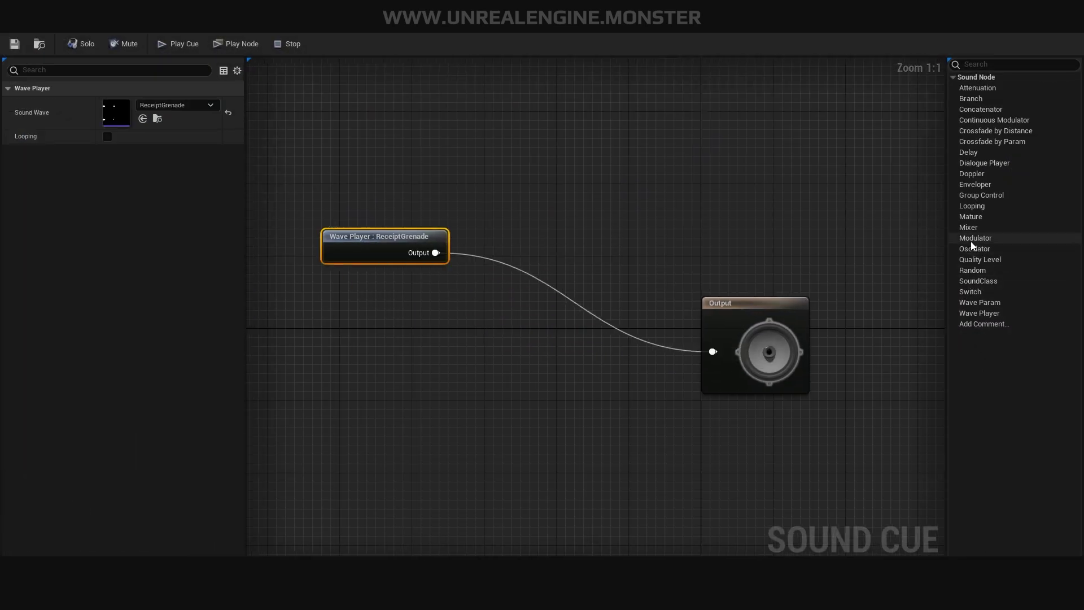
mouse_move(972, 241)
mouse_down()
mouse_move(510, 320)
mouse_move(715, 354)
mouse_up()
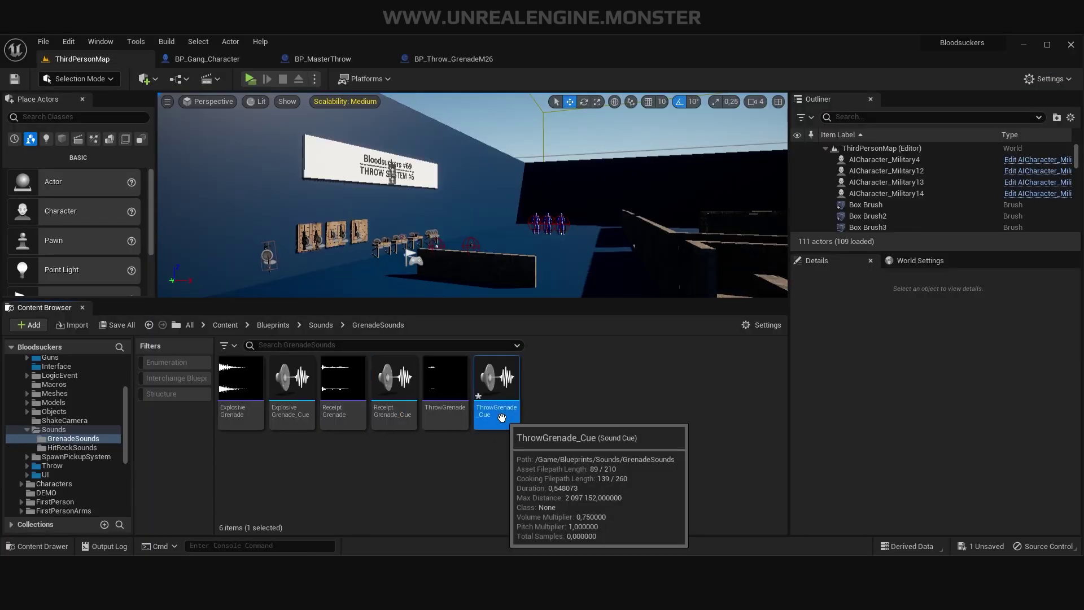
Insert a Modulator between Wave Player and Output in ThrowGrenade_Cue.
double_click(505, 412)
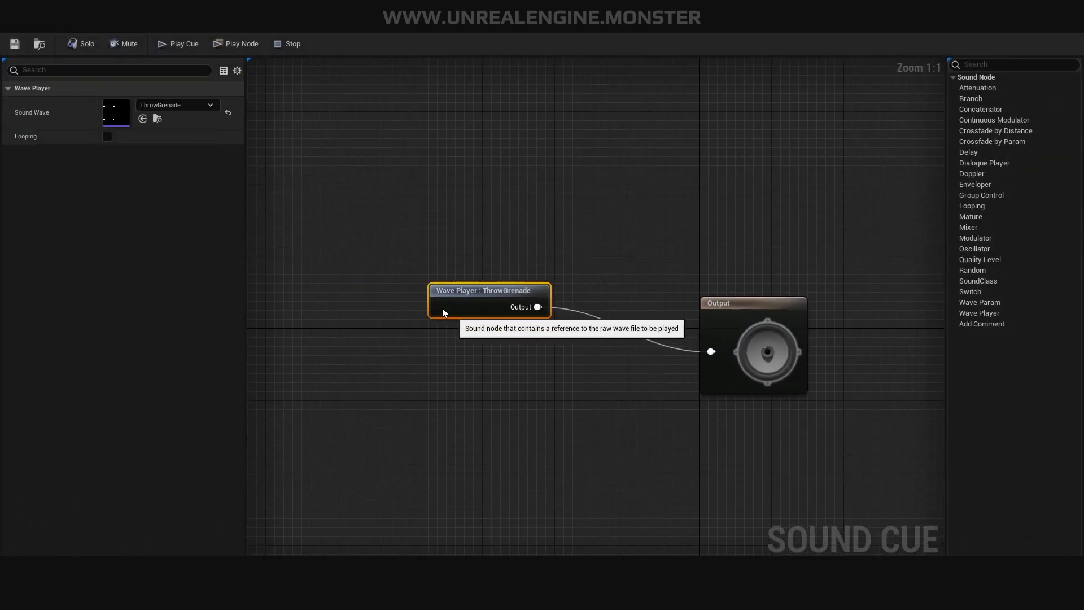
drag(443, 313, 380, 267)
drag(979, 239, 501, 293)
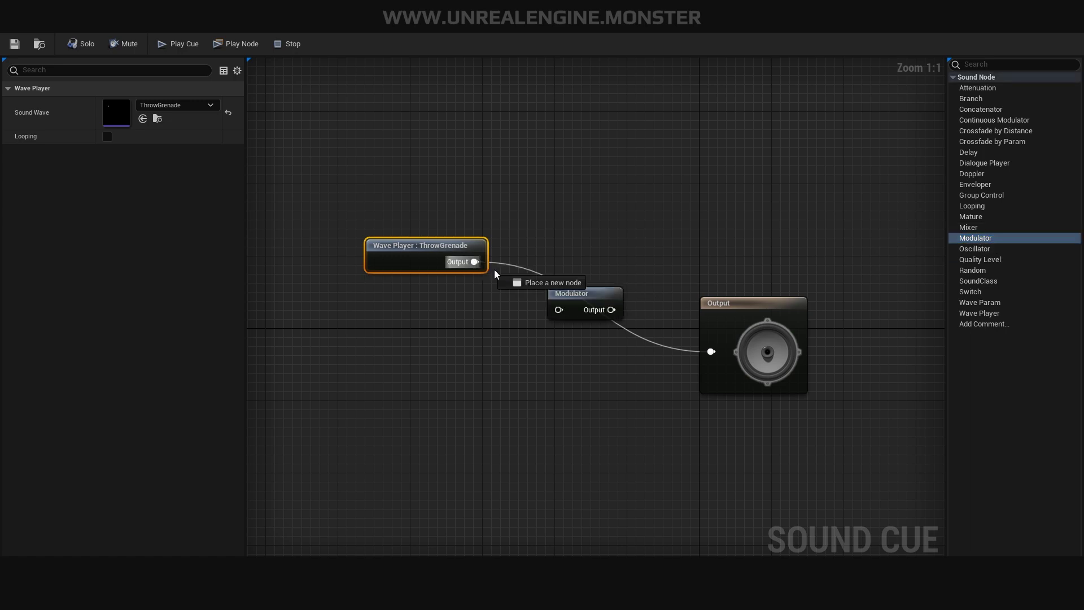
drag(615, 310, 711, 351)
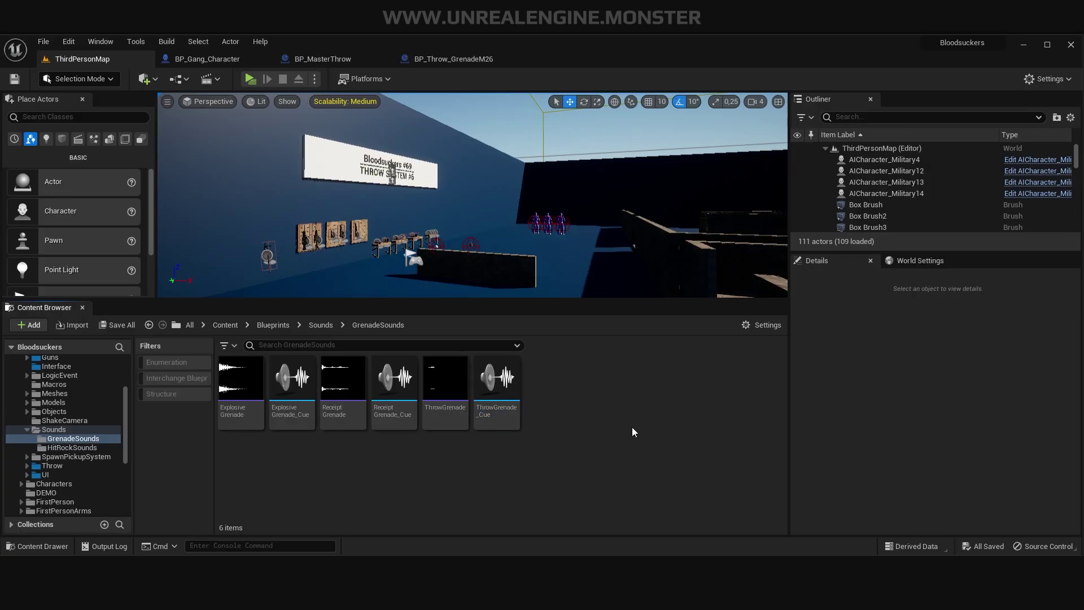
Set BP_Throw_GrenadeM26's Hit Sound to ExplosiveGrenade_Cue and close the blueprint.
click(473, 59)
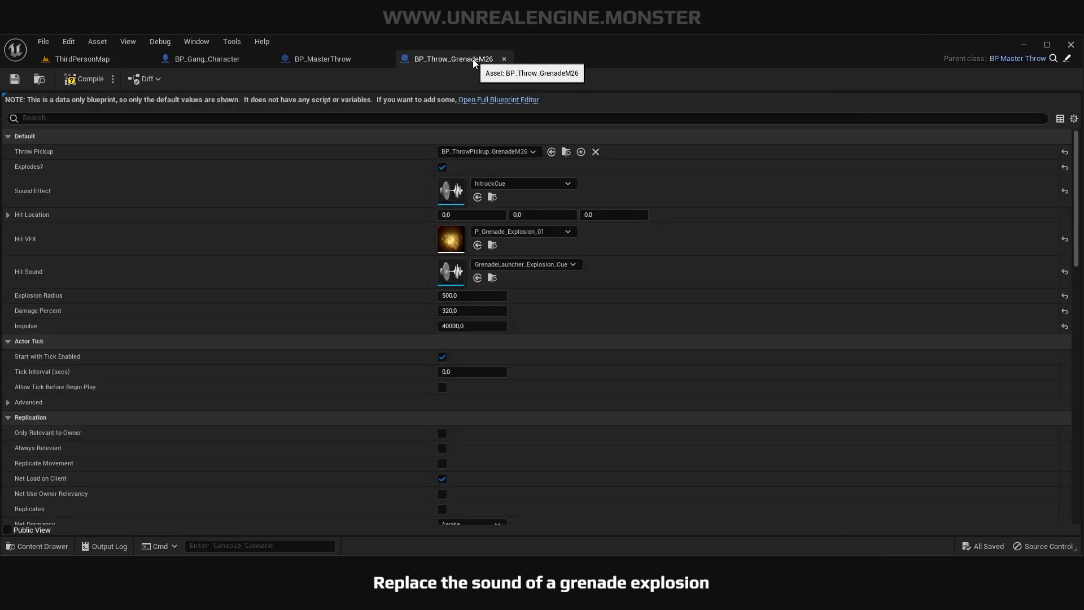
click(552, 264)
text(grenade)
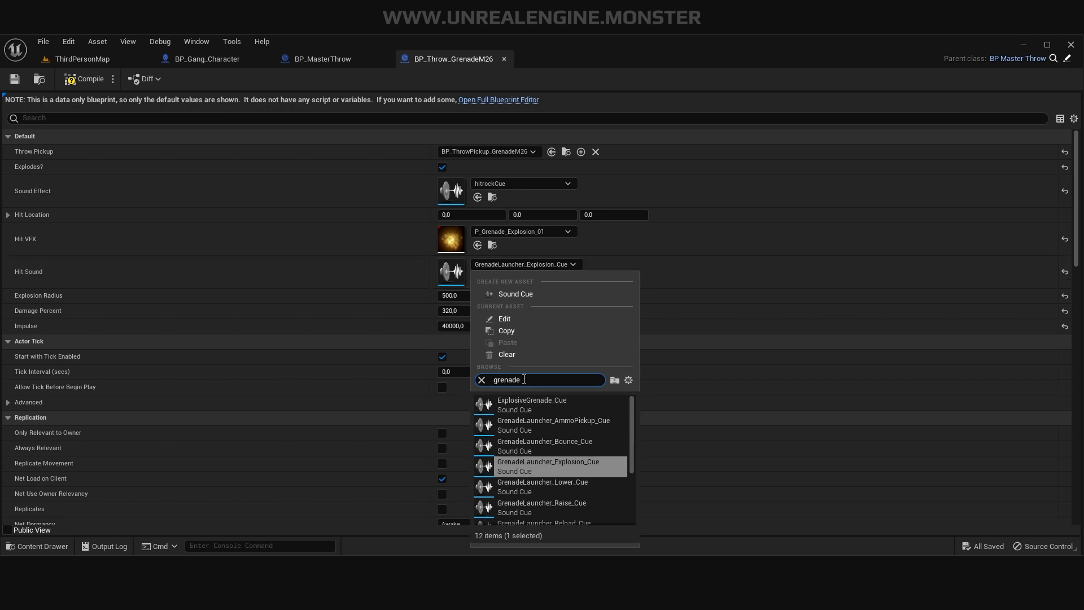
click(522, 404)
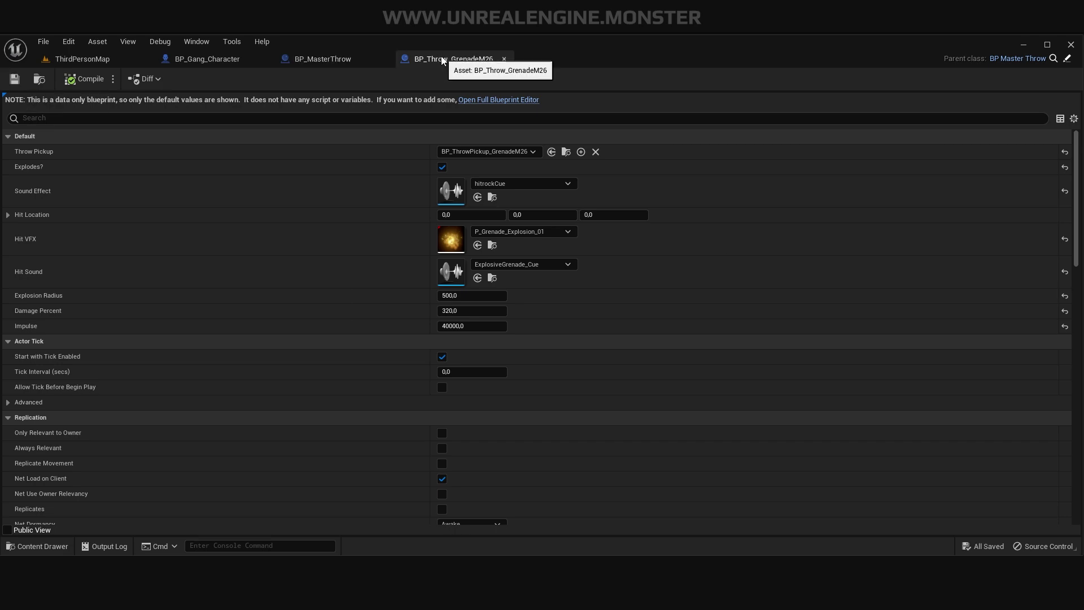
click(504, 59)
click(83, 59)
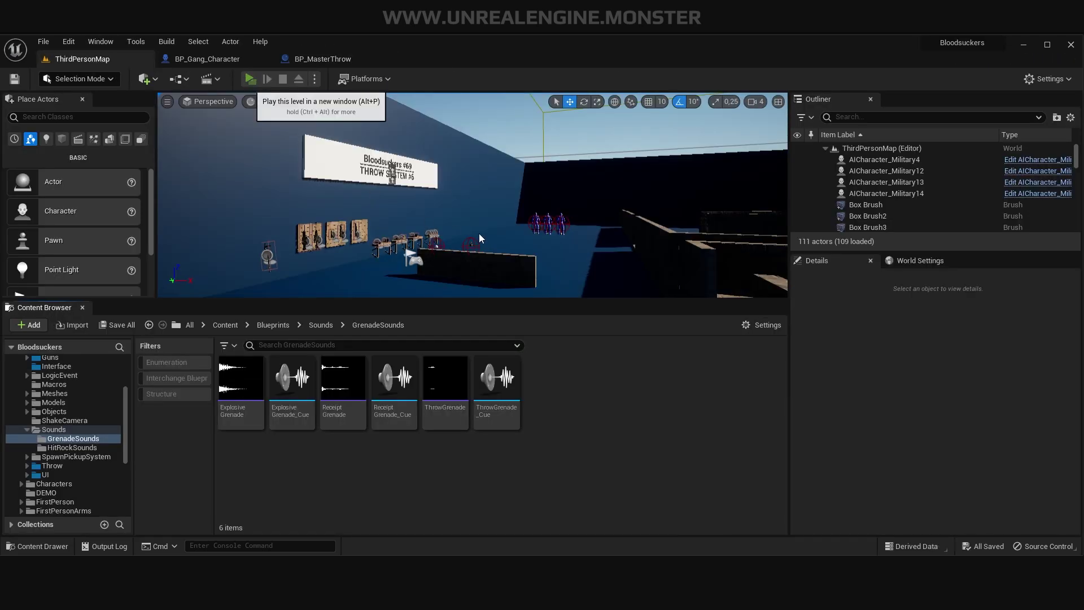
Start a play-test and walk the character over to pick up the M26 grenade.
click(255, 79)
key(w)
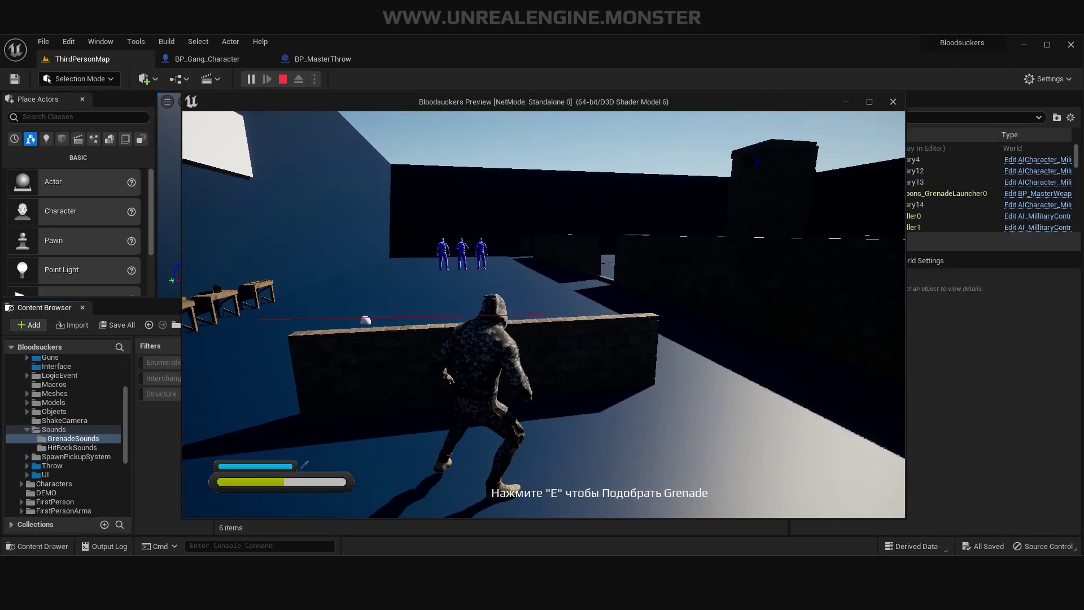
key(e)
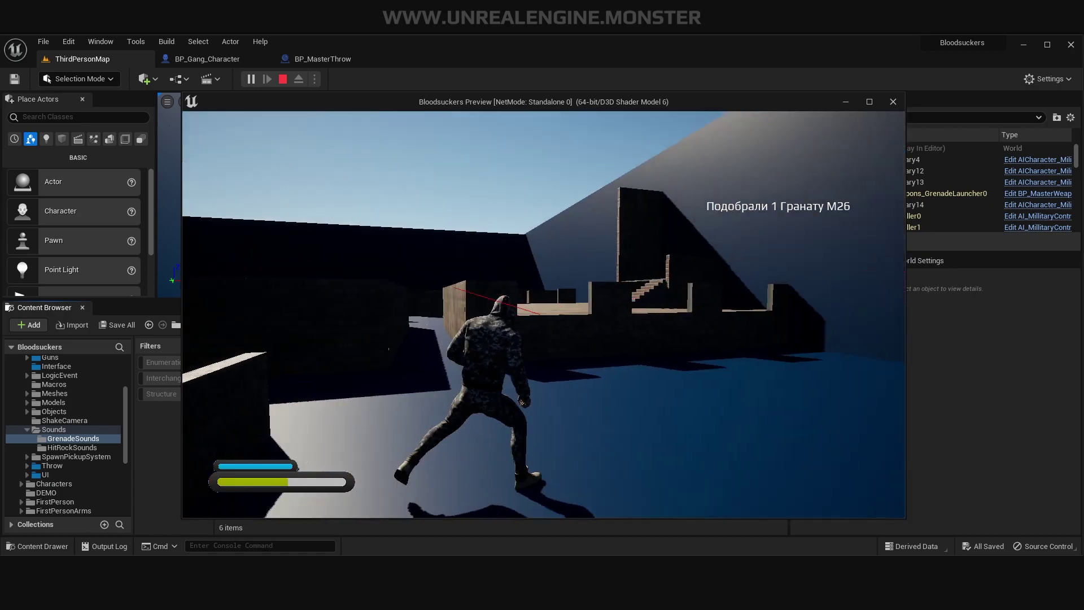
key(w)
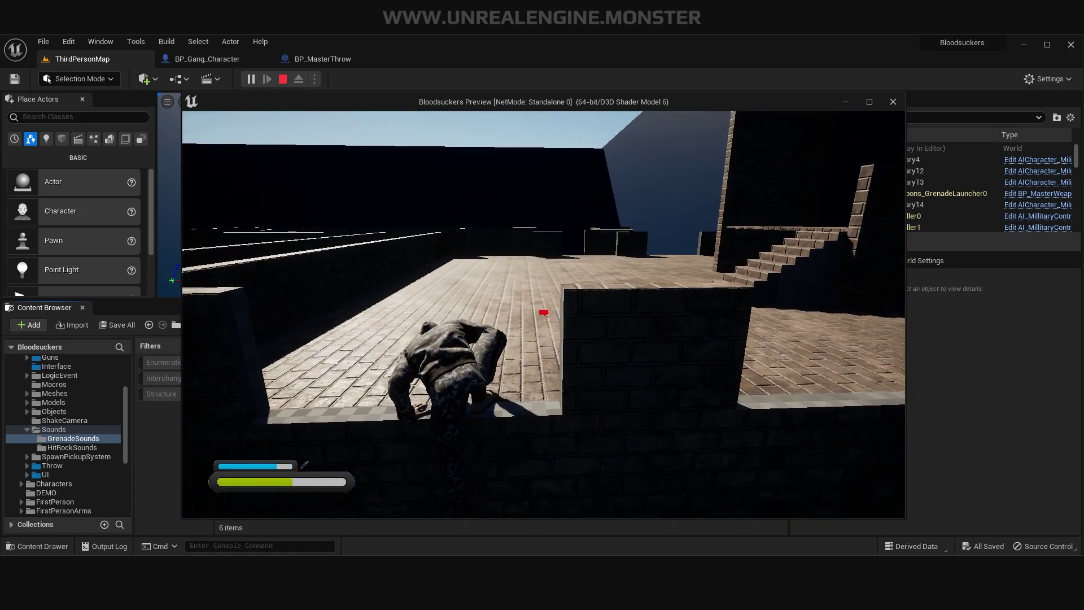
key(w)
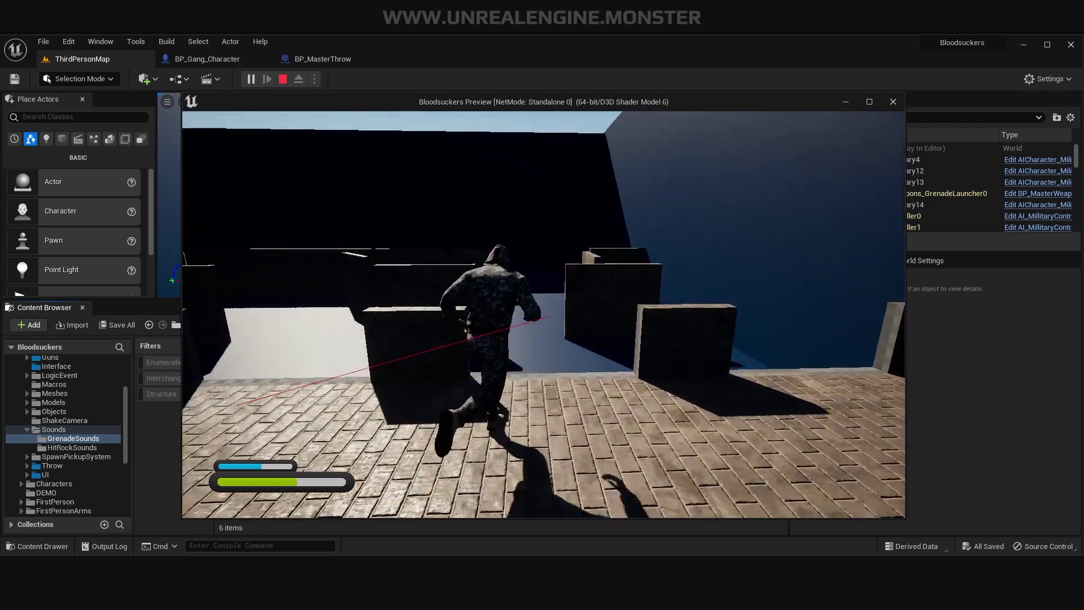
Open the grenade selection wheel, cancel it without throwing, then stop the play-test.
key(Tab)
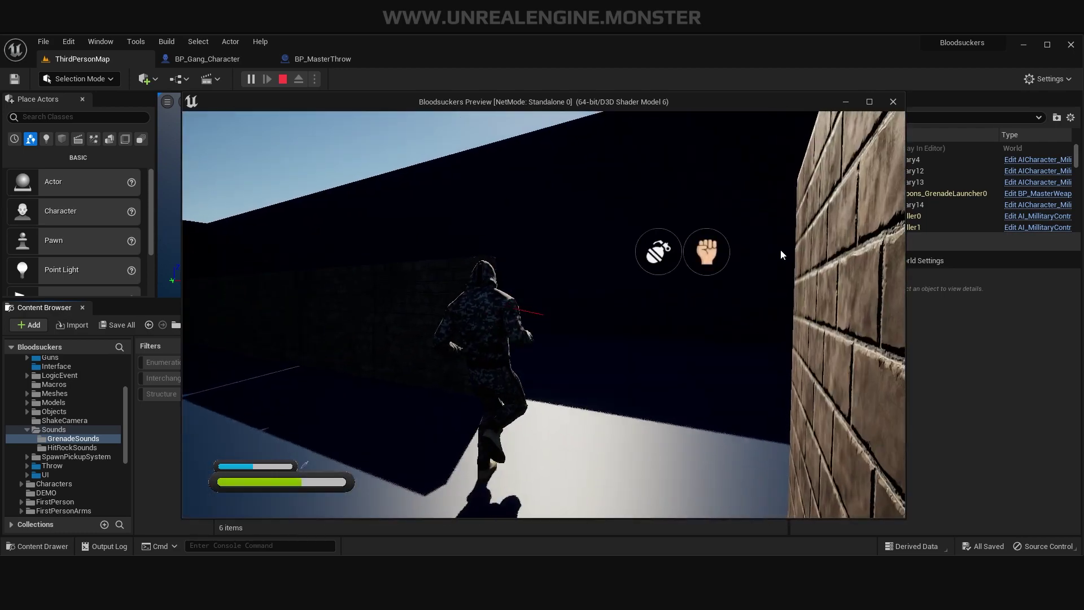
click(660, 257)
key(w)
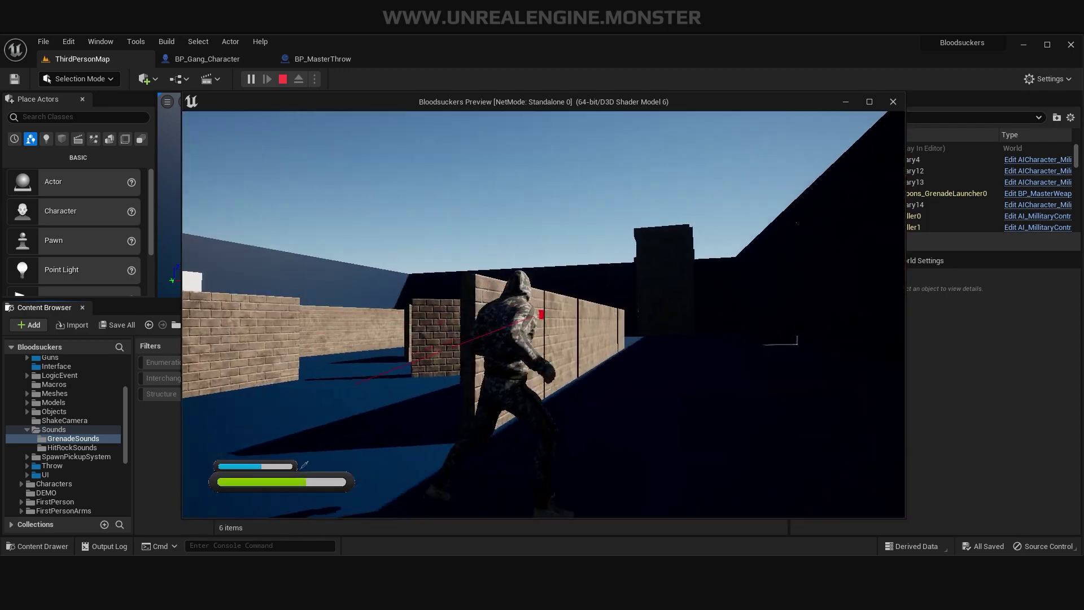
key(w)
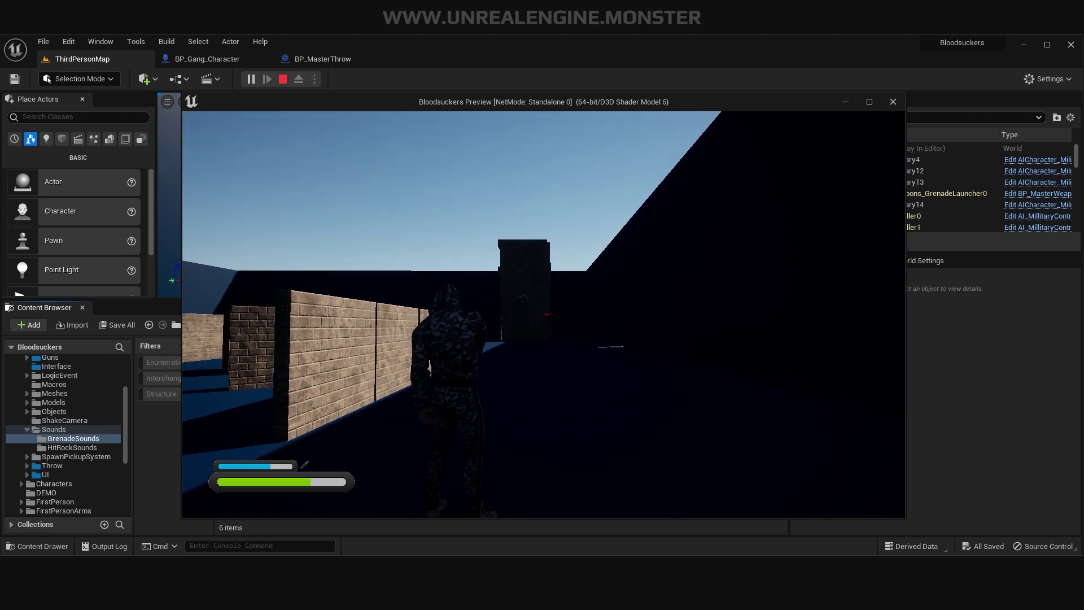
key(w)
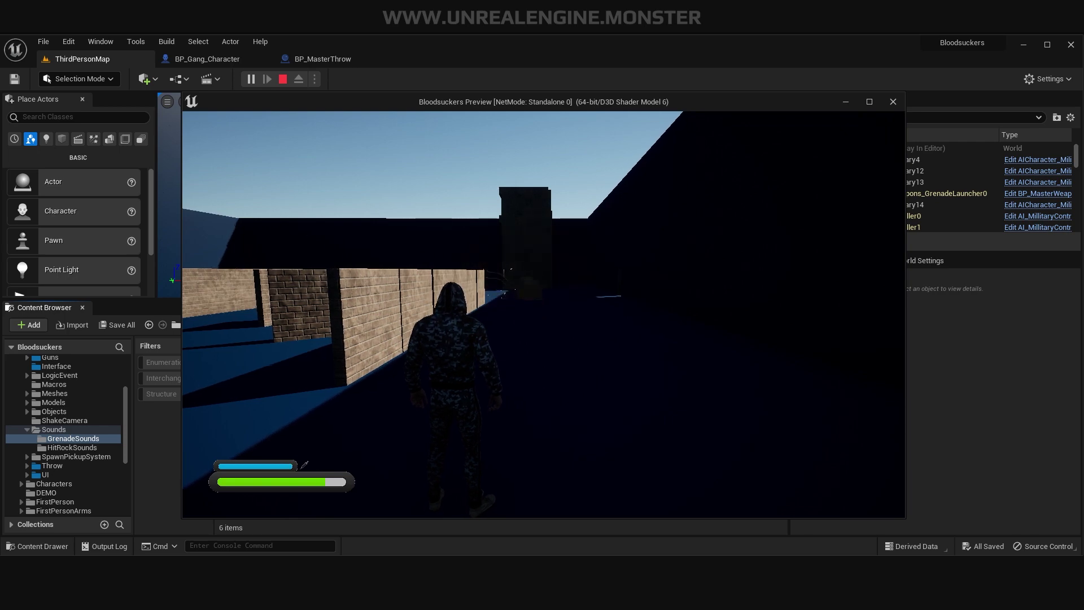
key(Escape)
Go to BP_Gang_Character's Weapon Graph and bring up the actions list on empty canvas.
click(327, 59)
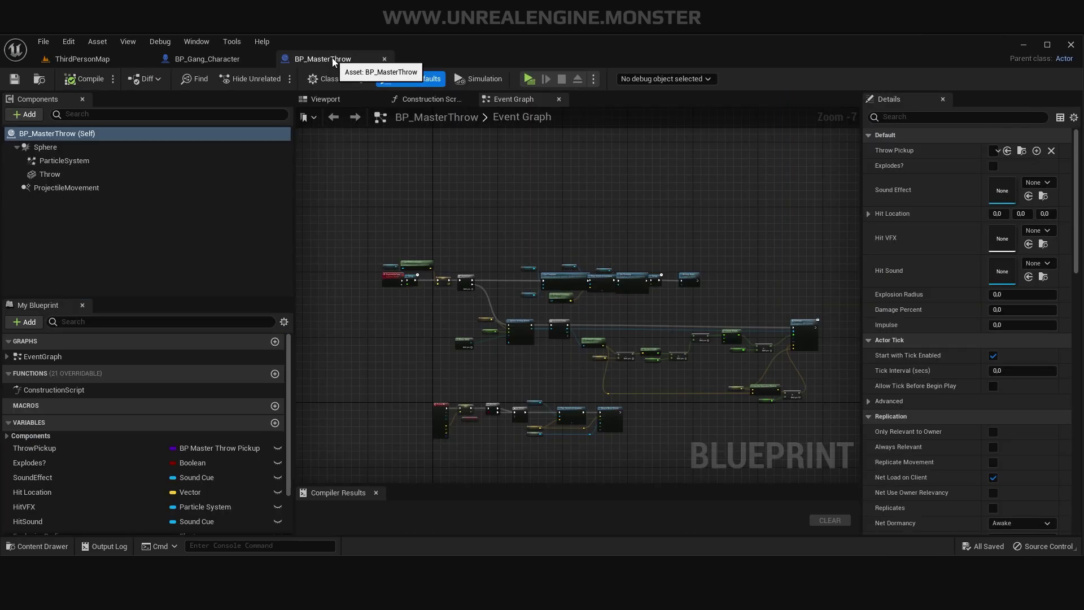
scroll(541, 271, up, 6)
scroll(525, 264, down, 5)
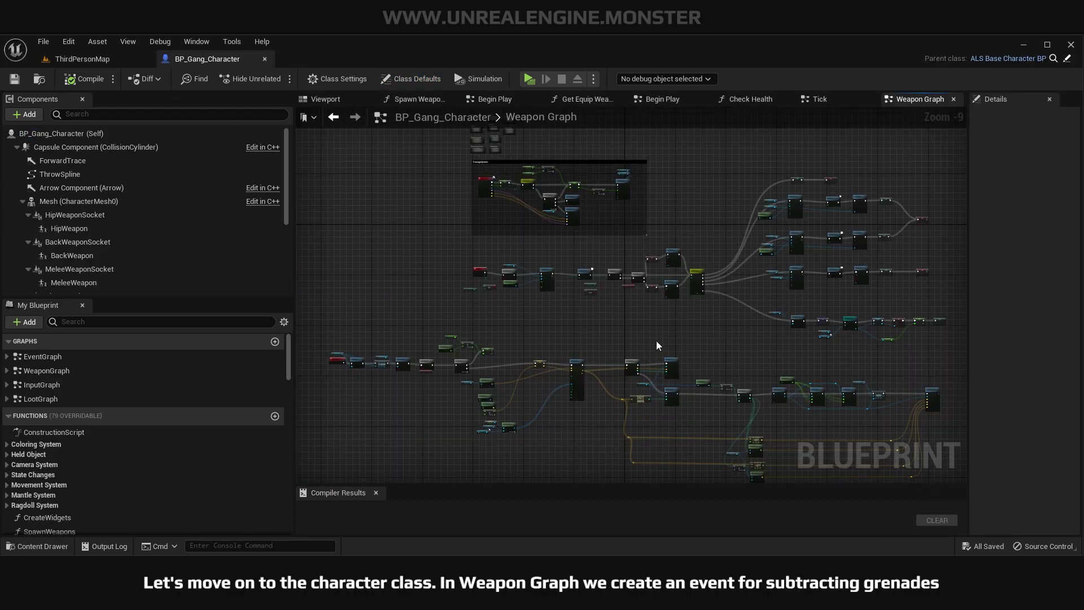
right_drag(656, 340, 704, 390)
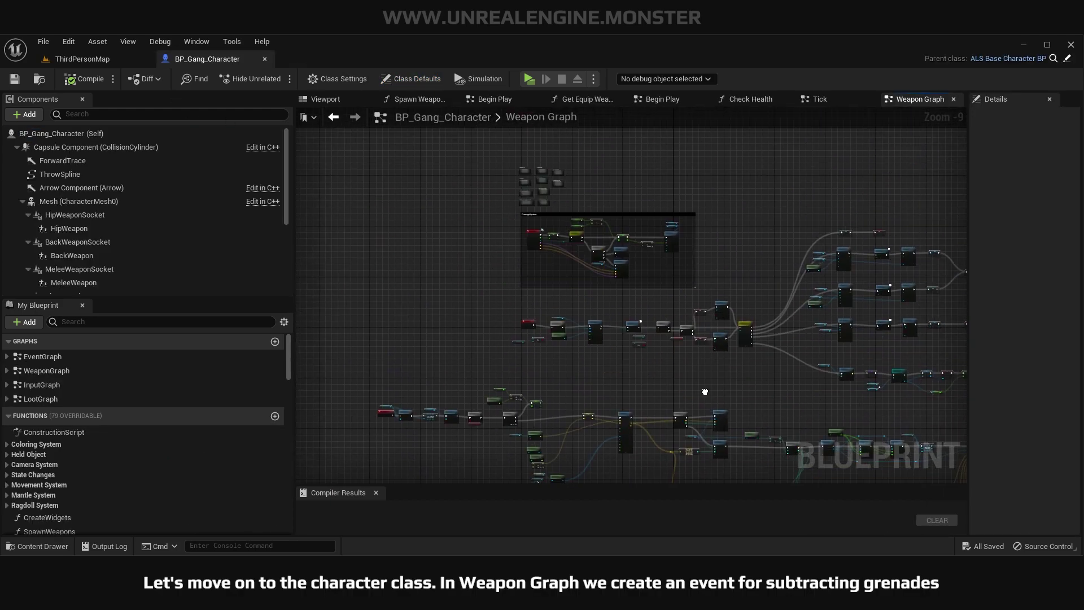
scroll(570, 367, up, 5)
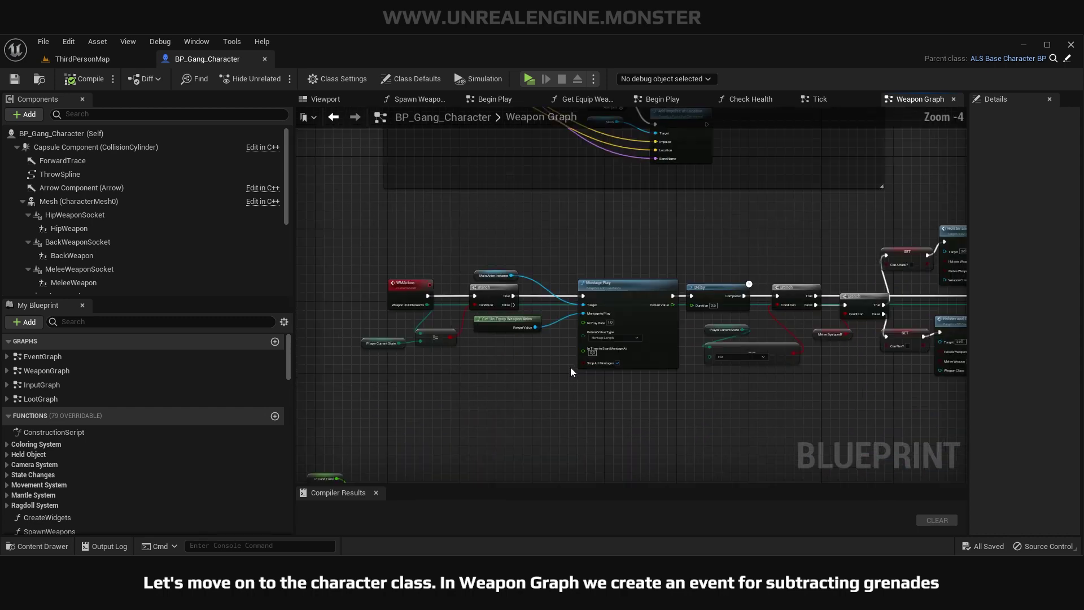
scroll(570, 371, down, 3)
right_drag(537, 324, 497, 370)
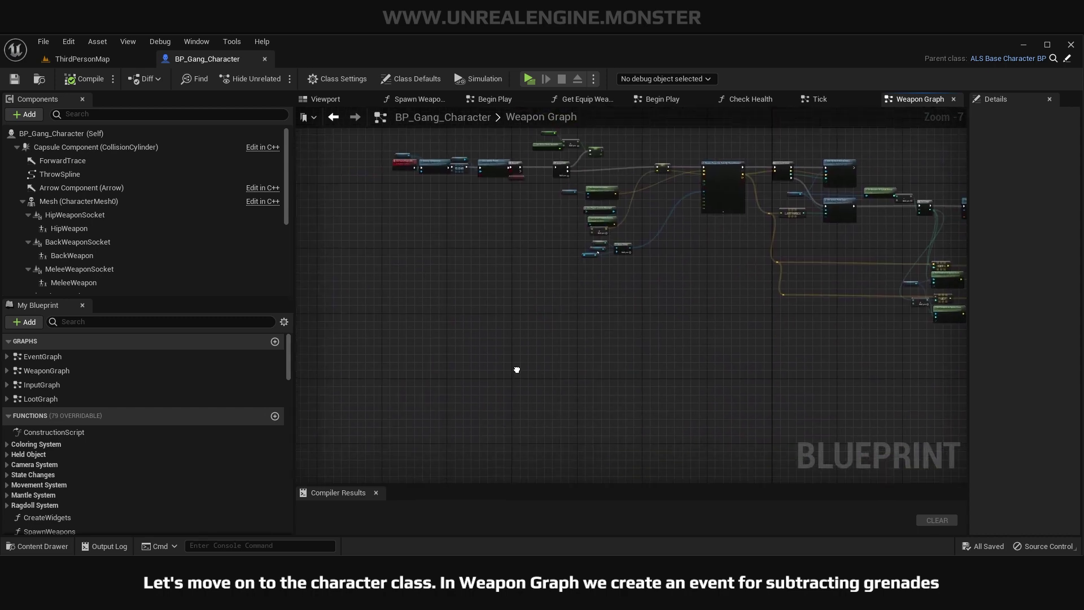
right_click(497, 370)
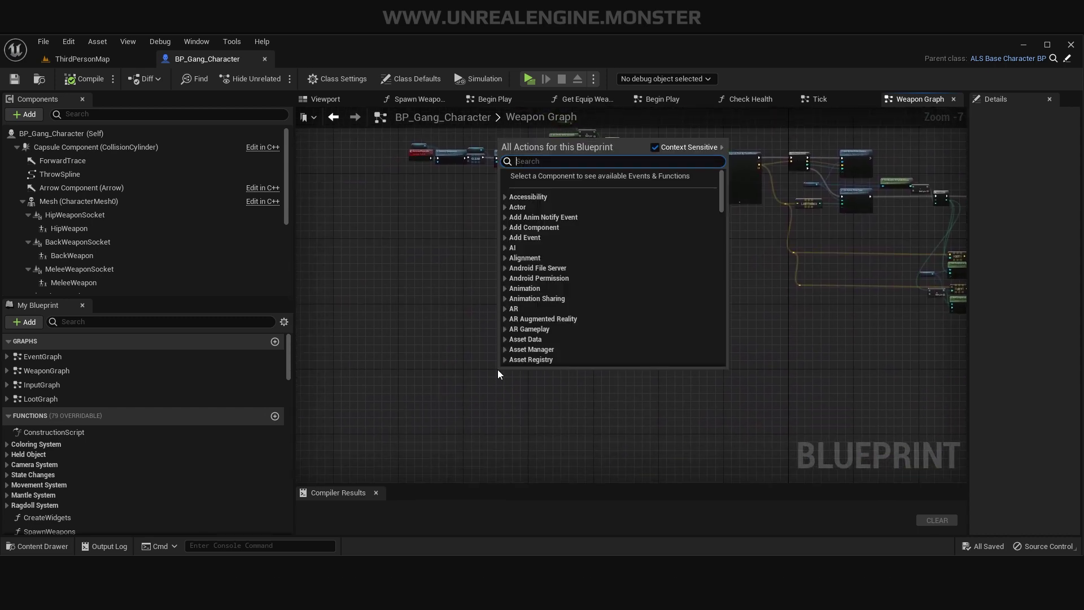
Add a Custom Event named ThrowCount.
text(custom)
key(Return)
text(ThrowCount)
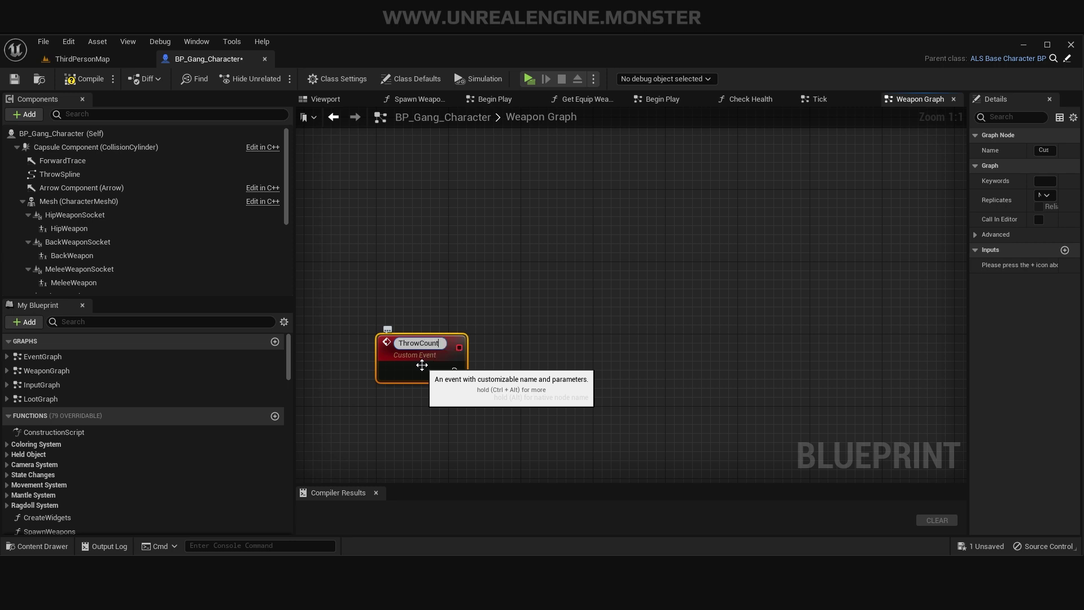
key(Return)
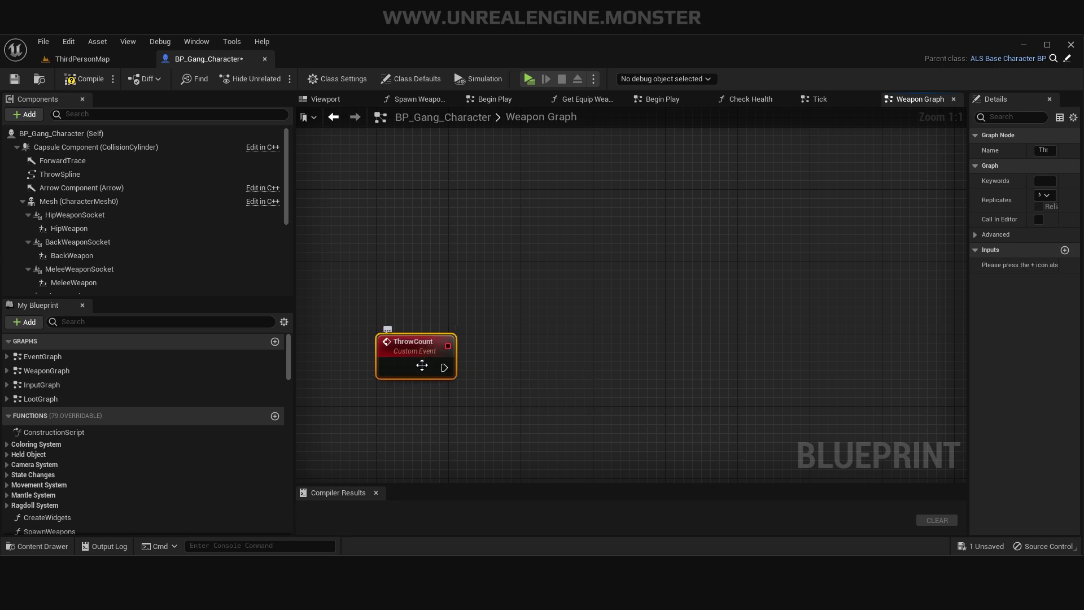
Add a Player Current State getter driving a Switch on WeaponMenuHUDEnum after ThrowCount.
right_click(373, 421)
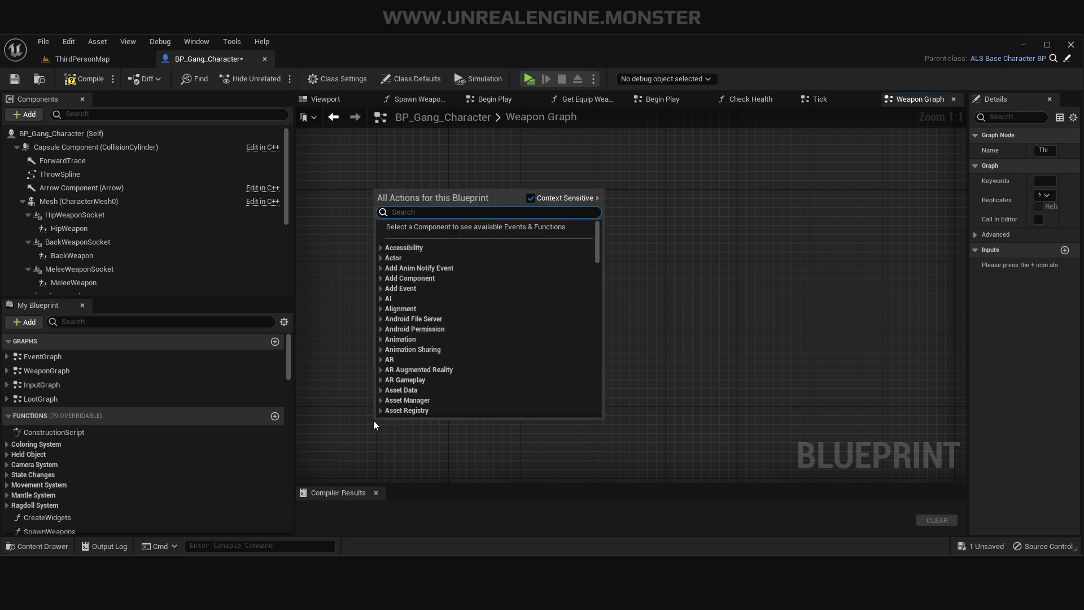
text(get player )
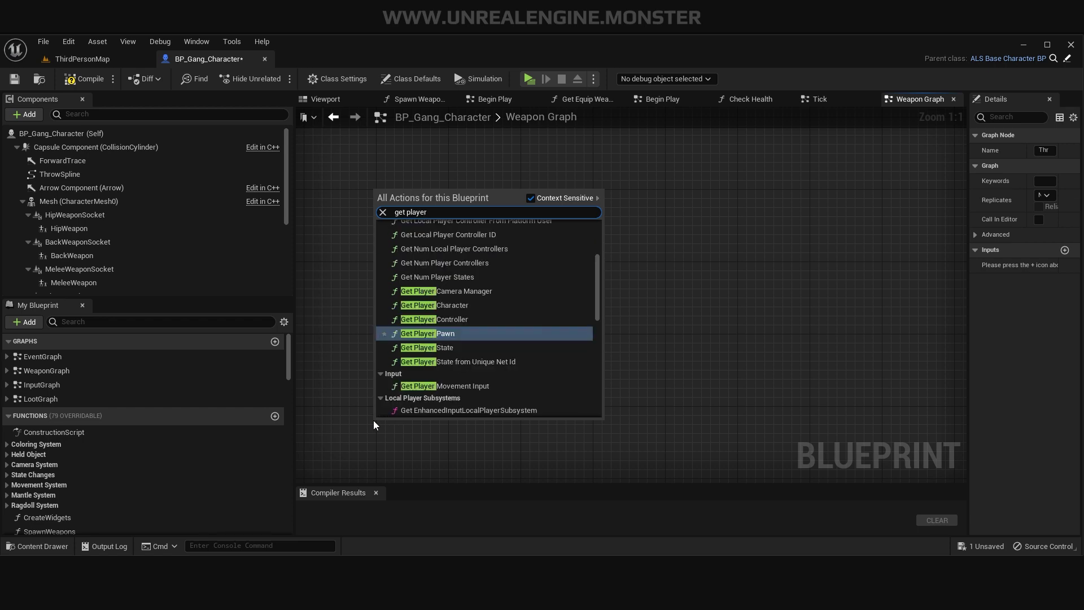
text(current)
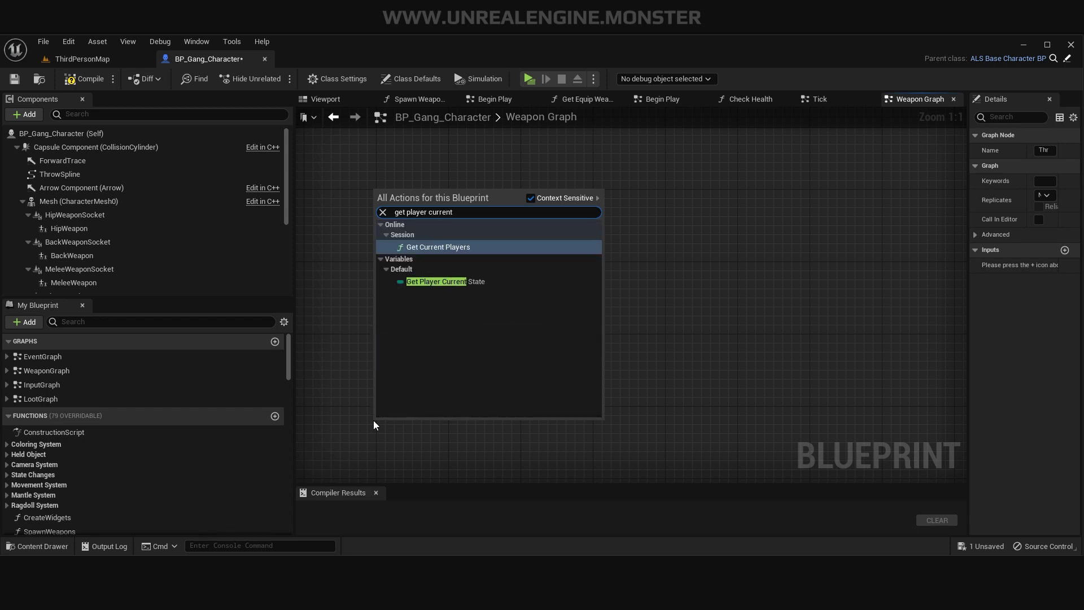
key(Return)
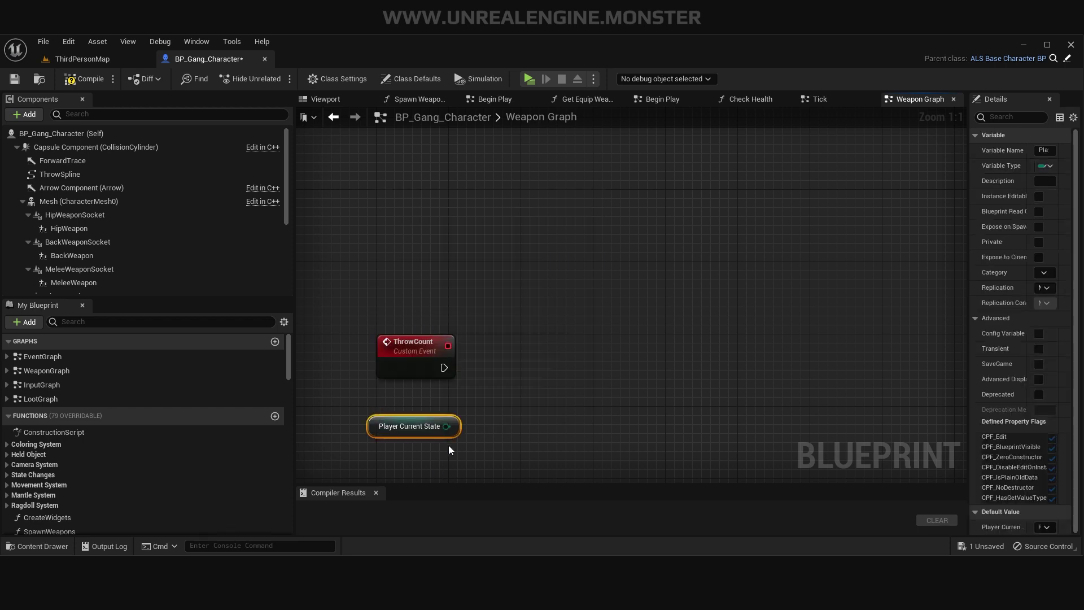
drag(446, 426, 555, 344)
text(switch)
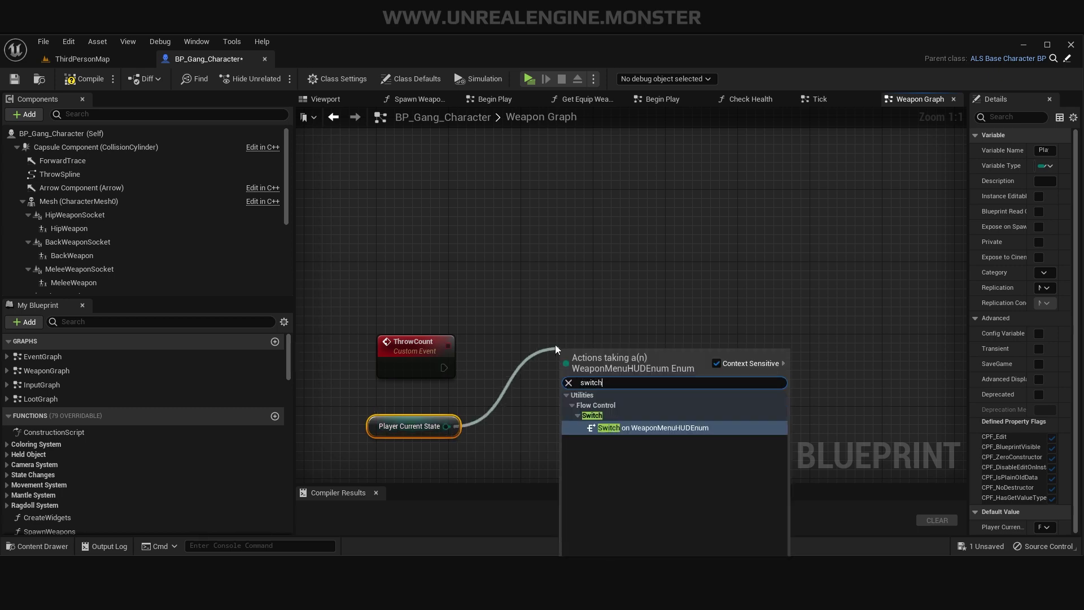
key(Return)
drag(619, 401, 530, 401)
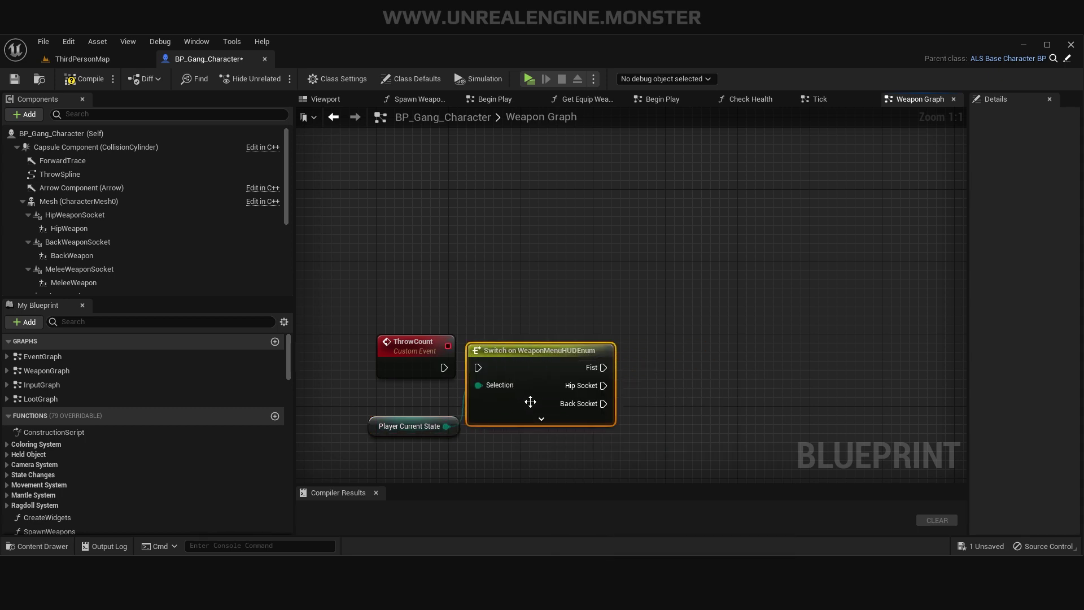
right_drag(633, 403, 562, 295)
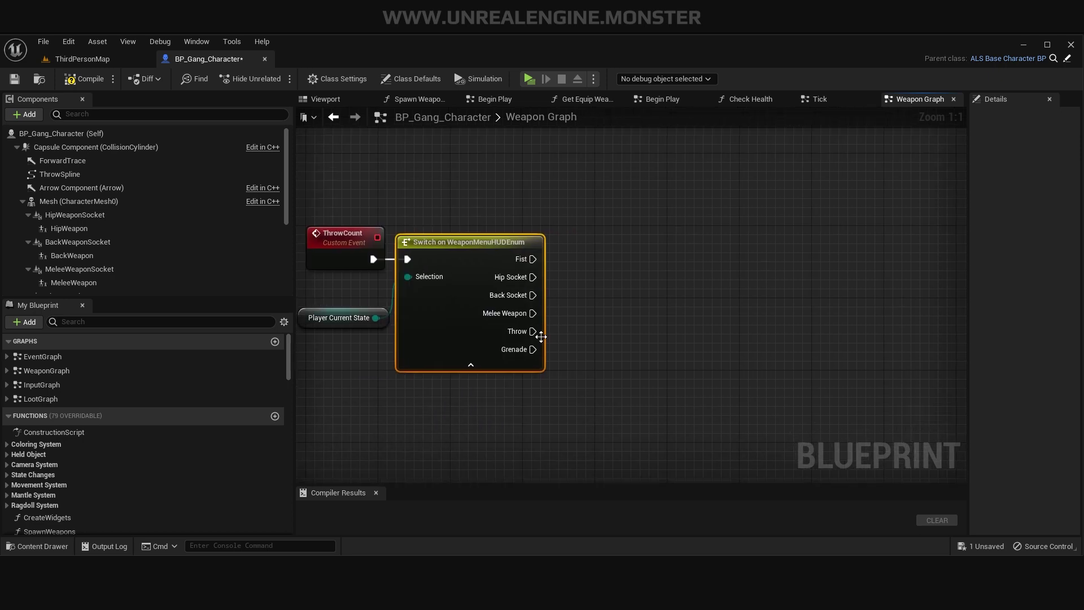
Add a SET Current Grenade node on the switch's Grenade case.
drag(533, 349, 653, 365)
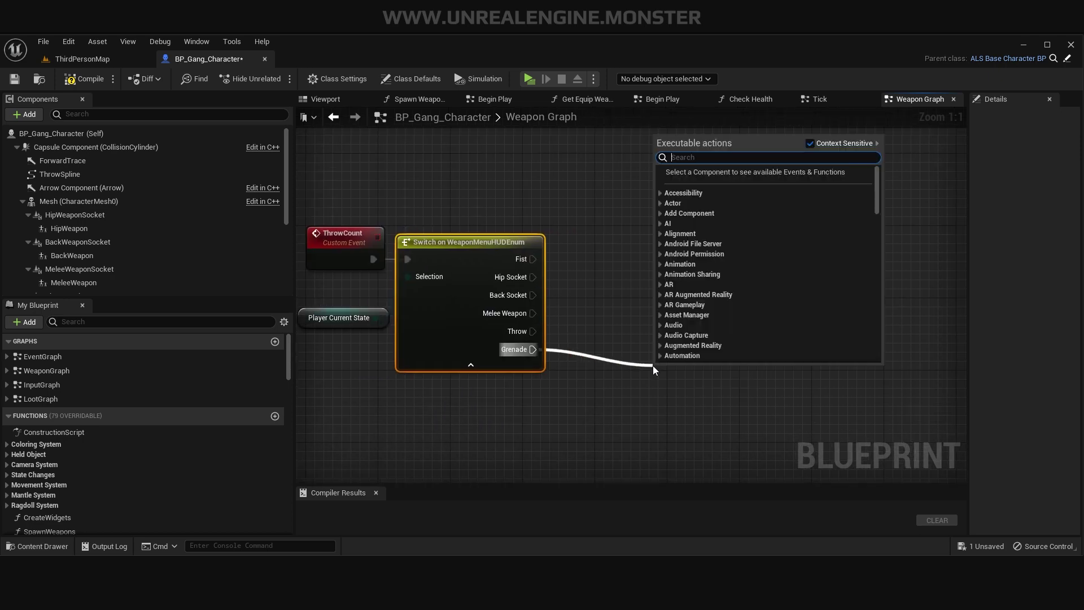
text(set curren)
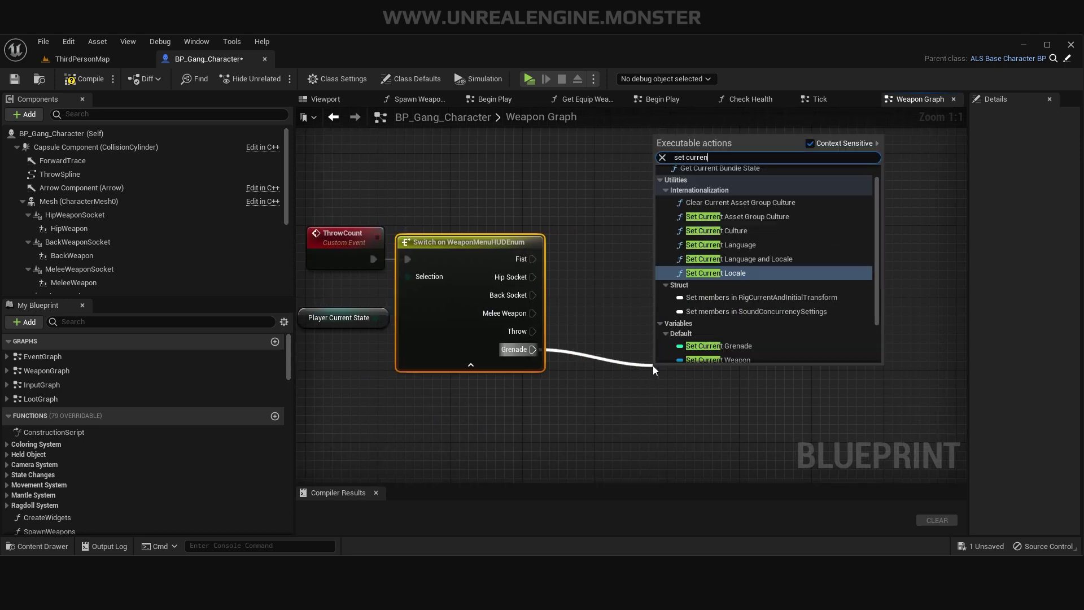
text(t grenade)
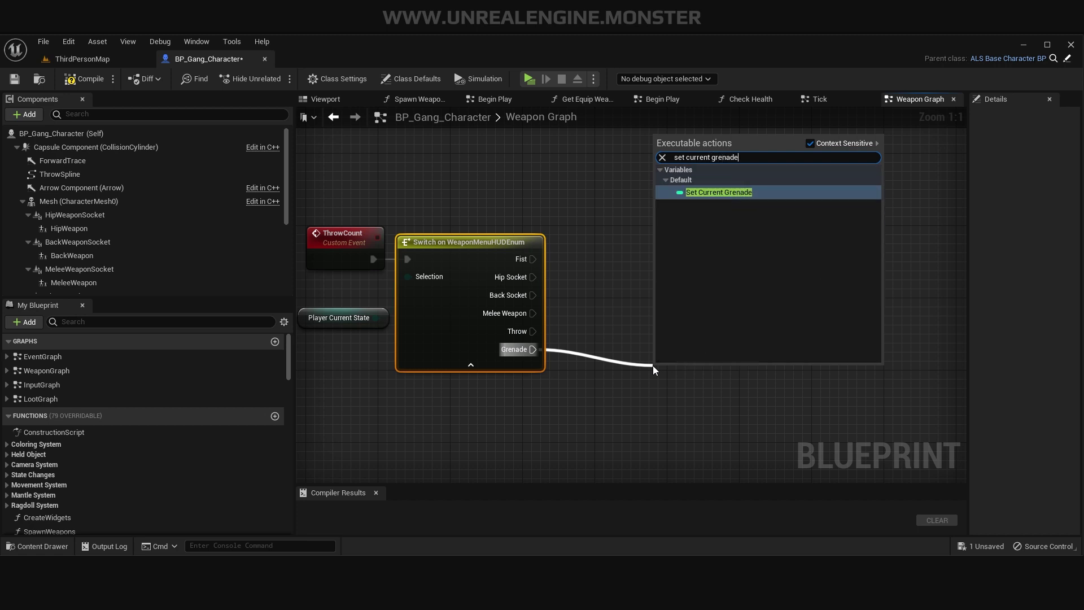
key(Return)
right_drag(669, 341, 614, 269)
drag(634, 306, 734, 290)
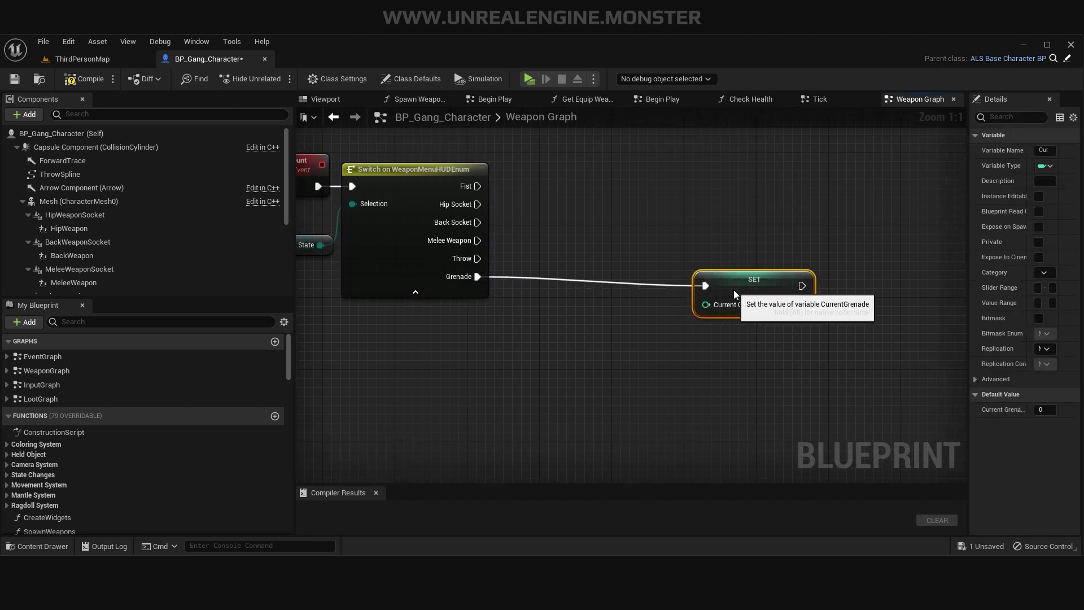
right_drag(647, 338, 696, 331)
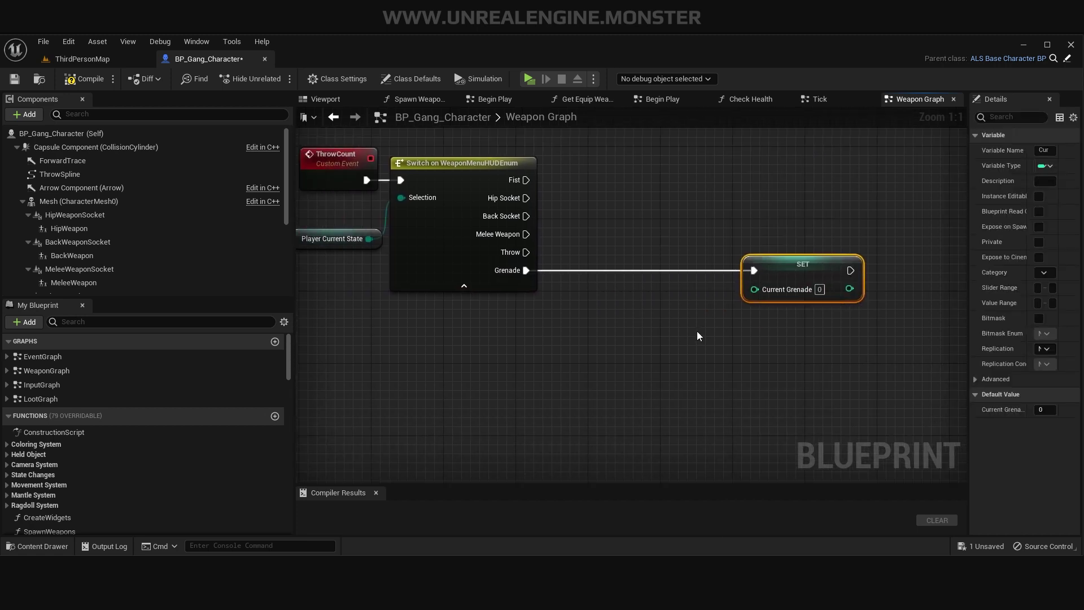
Set Current Grenade to its own value minus 1 using a getter and subtract node.
right_click(540, 341)
text(get curr)
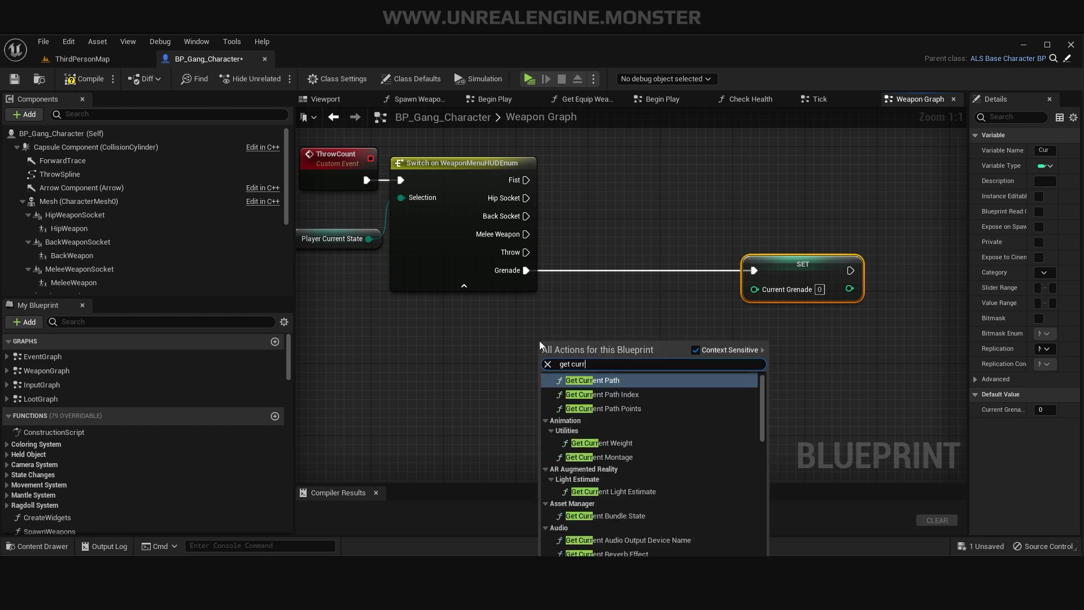
text(entgrenade)
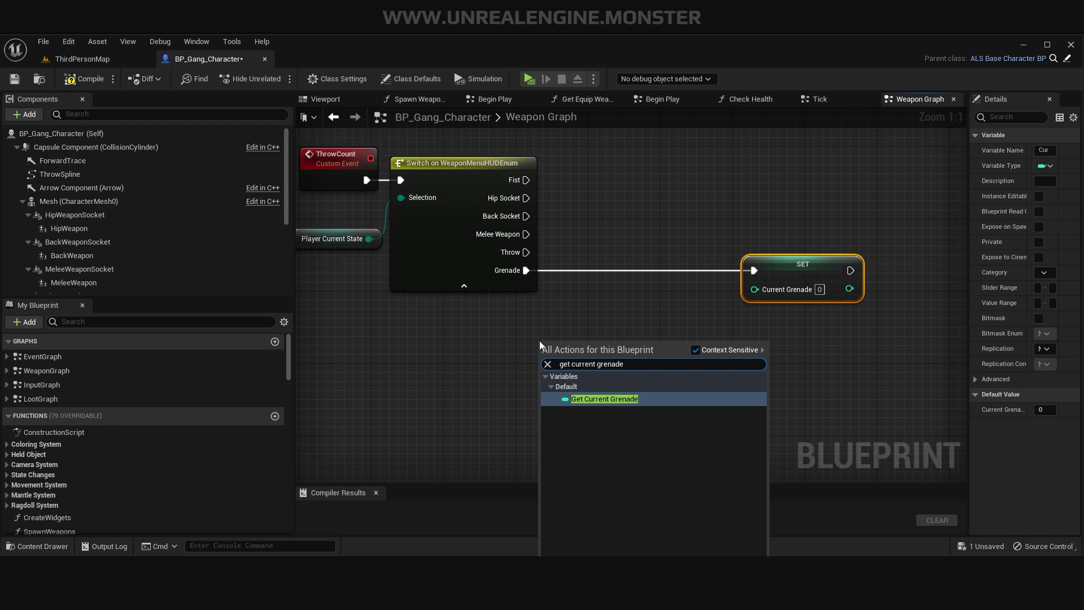
key(Return)
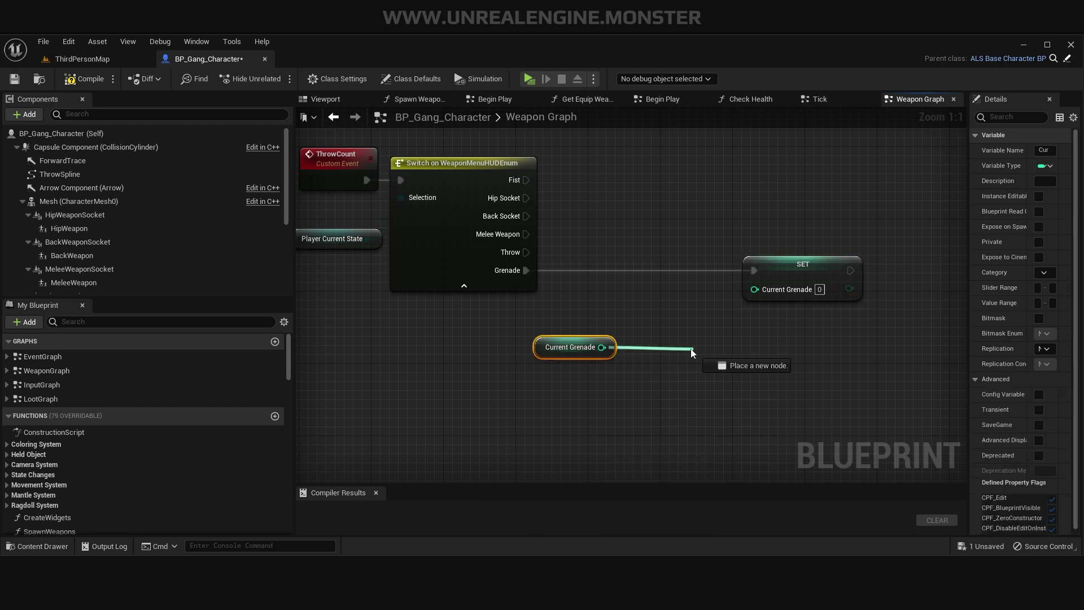
drag(692, 351, 690, 348)
text(-)
key(Return)
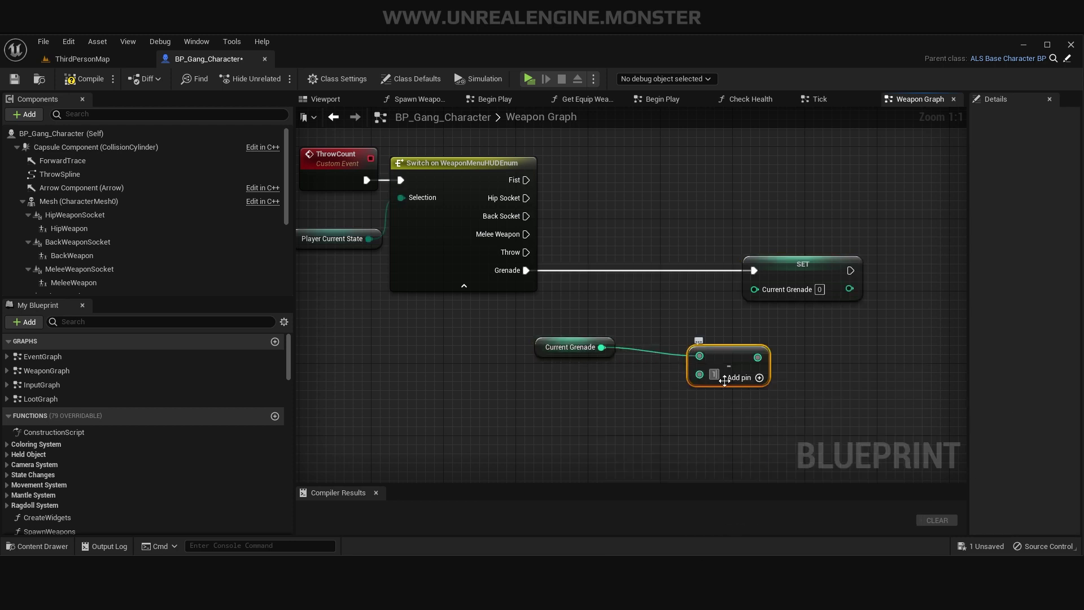
drag(757, 357, 754, 290)
drag(726, 351, 673, 343)
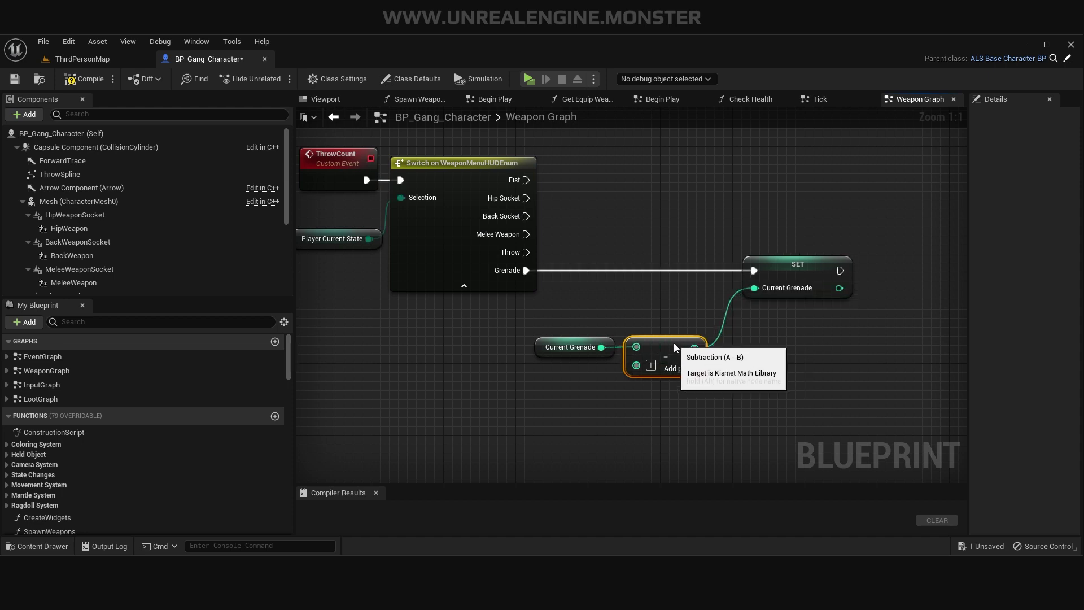
right_drag(673, 343, 532, 342)
drag(653, 268, 635, 268)
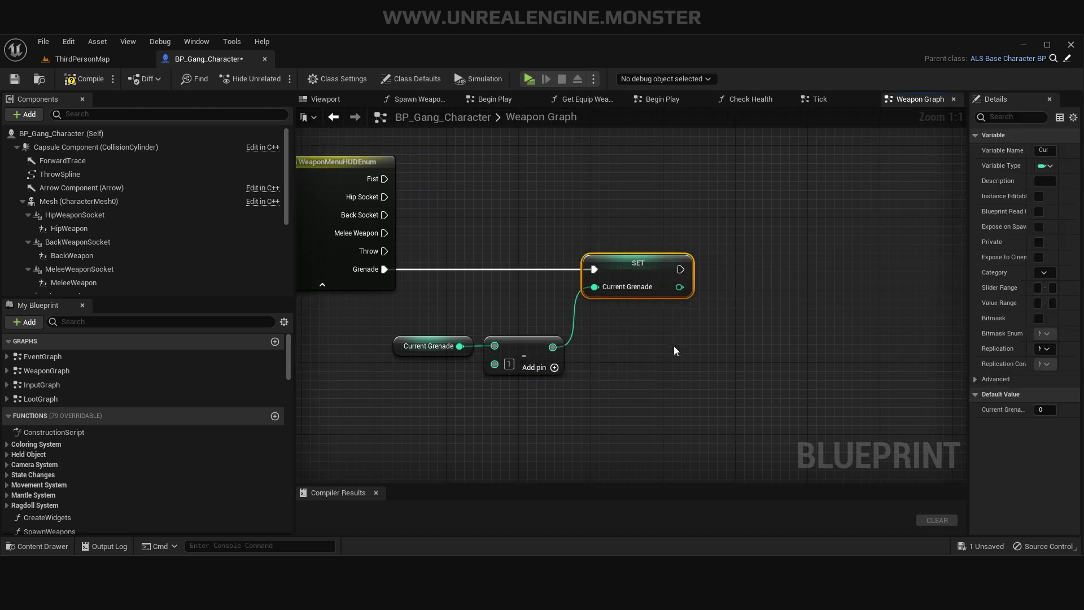
right_drag(675, 350, 578, 345)
Compare Current Grenade == 0 and feed the result into a Branch run after SET.
drag(655, 338, 654, 337)
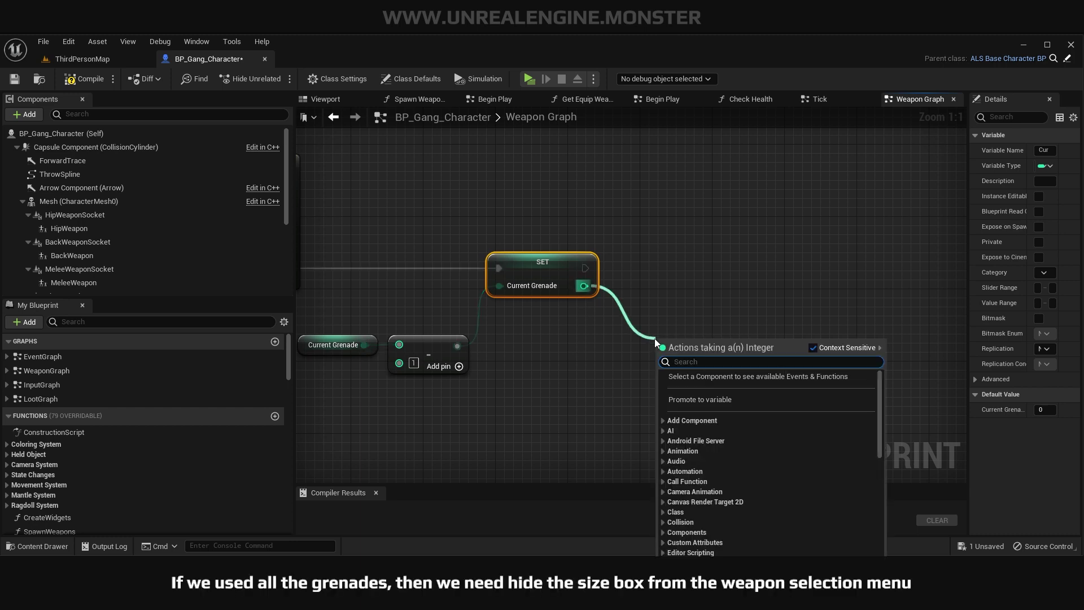
text(==)
key(Return)
right_drag(655, 337, 506, 357)
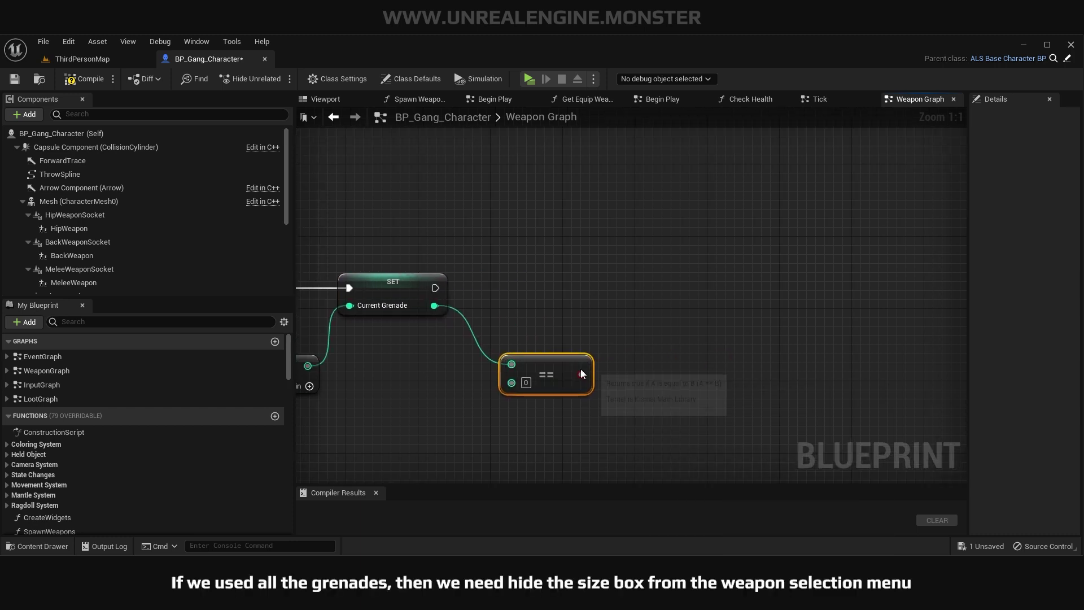
drag(582, 374, 543, 364)
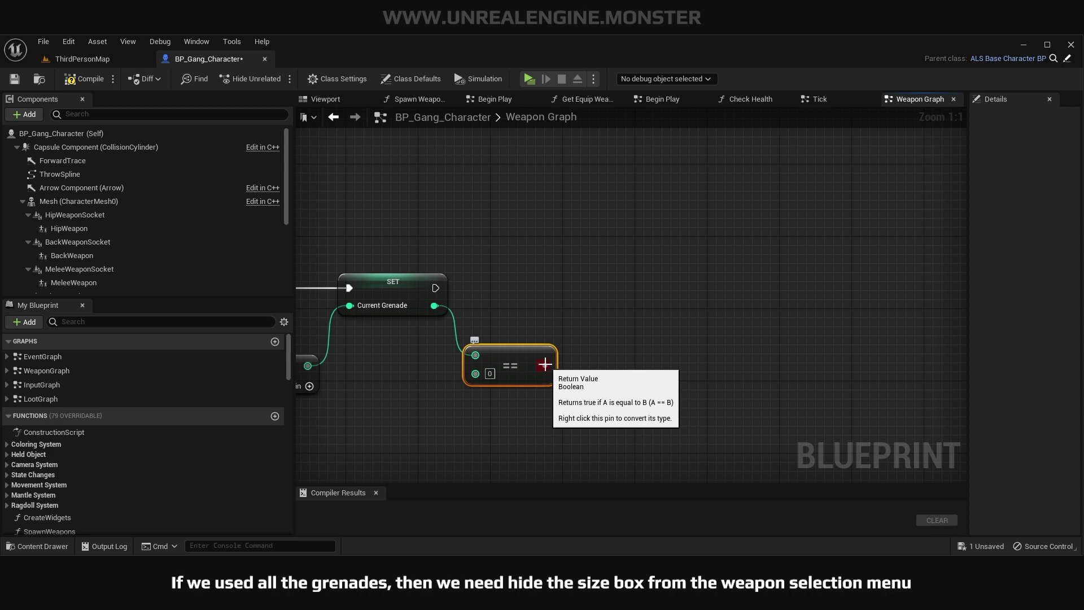
drag(545, 365, 567, 291)
text(branch)
key(Return)
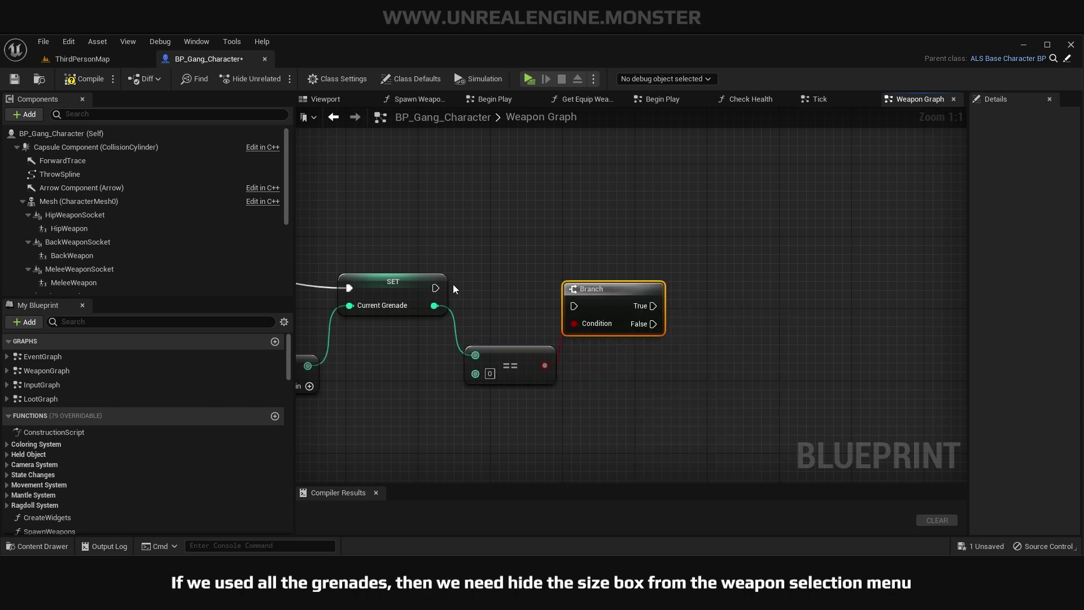
mouse_move(435, 288)
mouse_down()
mouse_move(575, 306)
mouse_move(615, 284)
mouse_up()
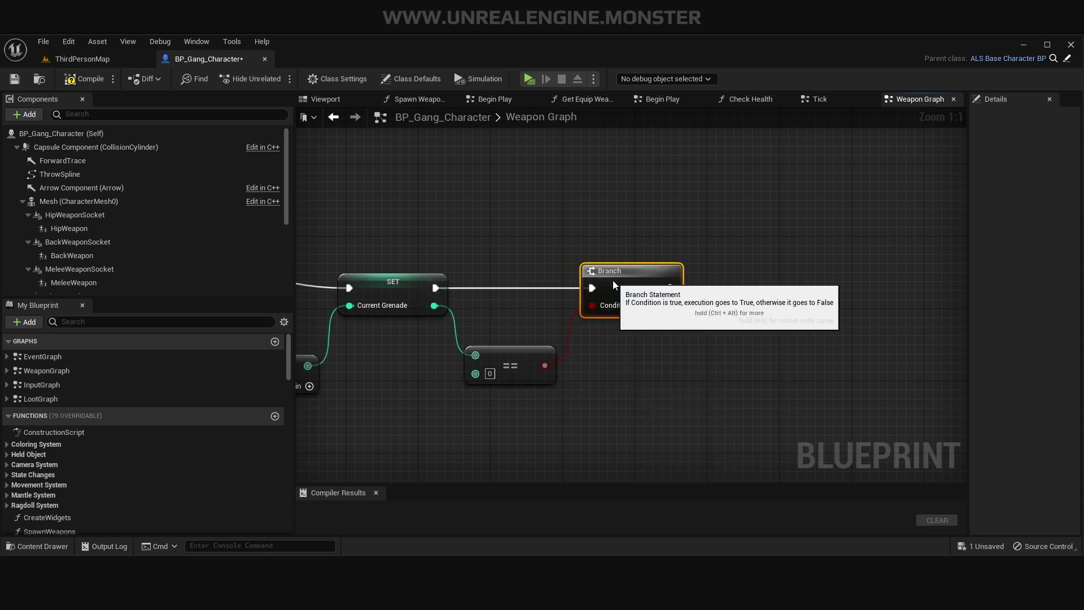
right_drag(614, 284, 458, 316)
Chain ALSPlayer Controller Ref, Weapon Menu HUDRef and GrenadeSB getter nodes.
right_click(537, 236)
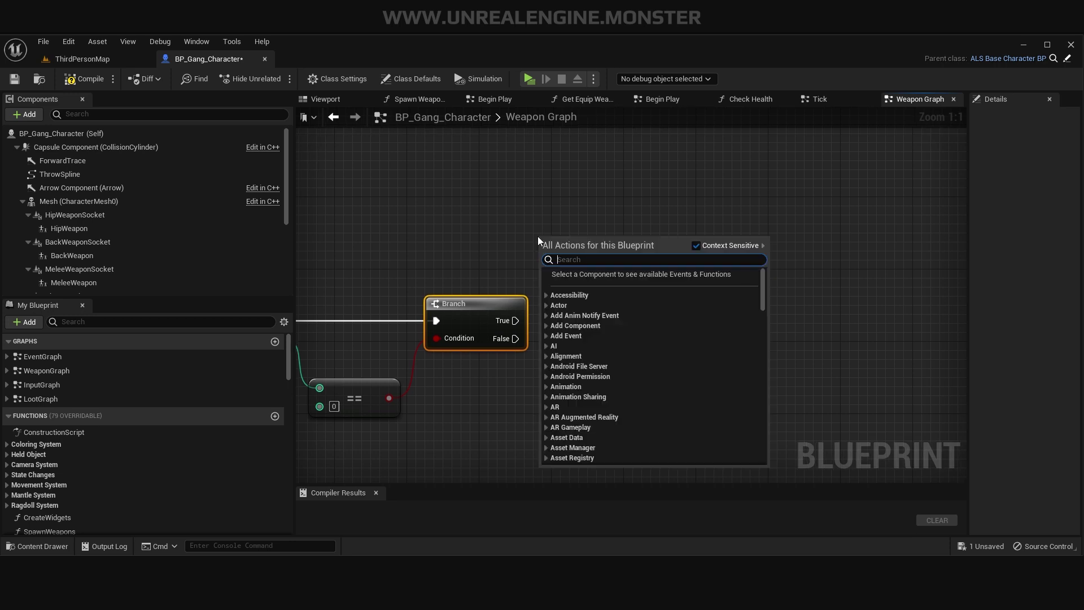
text(get al)
text(s pla)
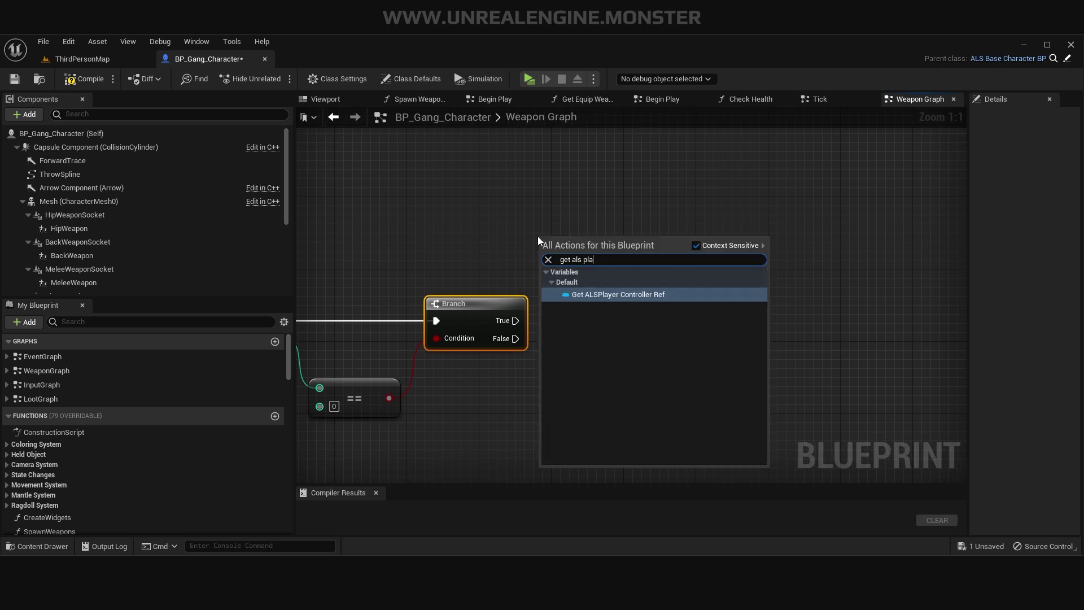
text(yer)
key(Return)
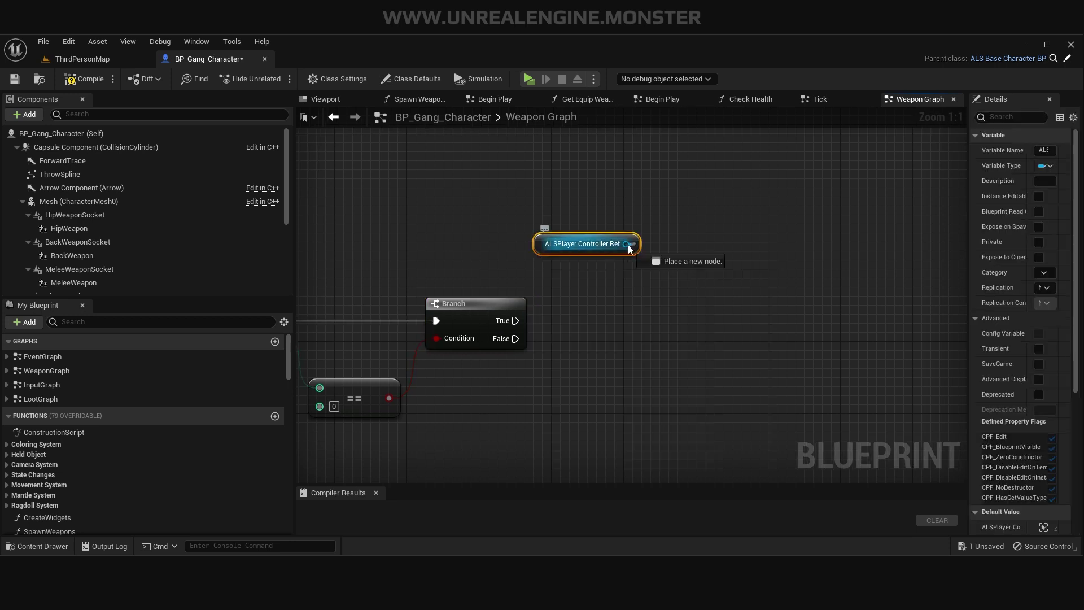
drag(592, 299, 592, 300)
text(weapon)
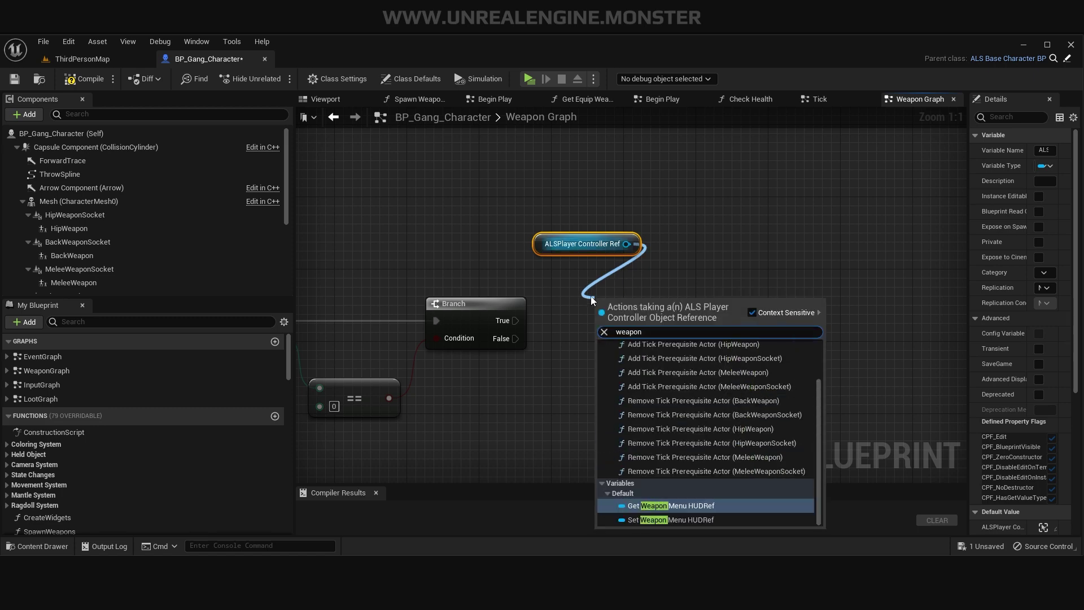
text( menu)
key(Return)
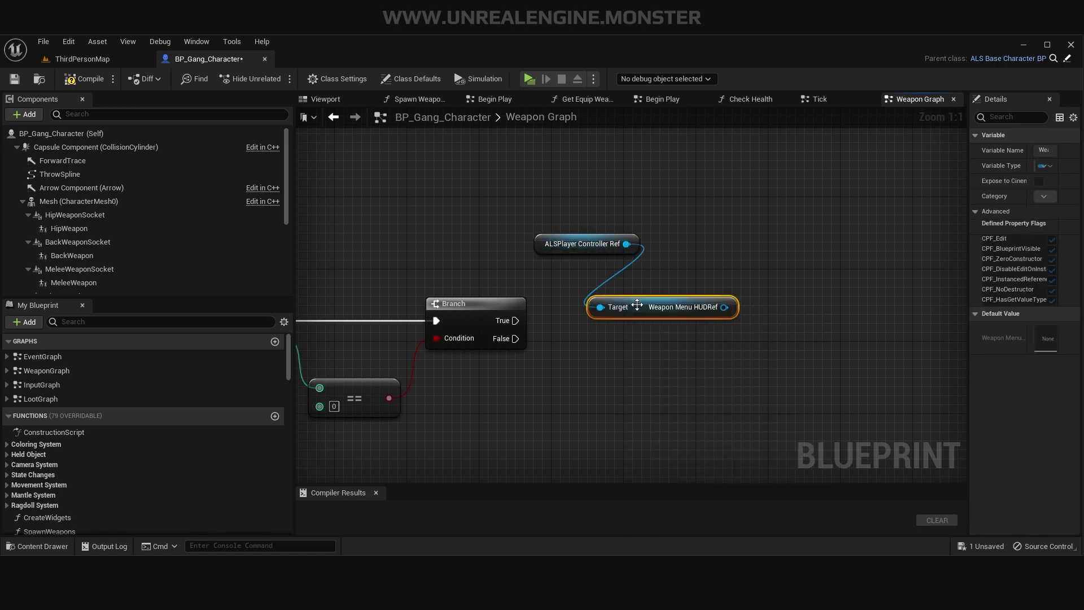
drag(637, 305, 583, 272)
right_drag(583, 273, 520, 262)
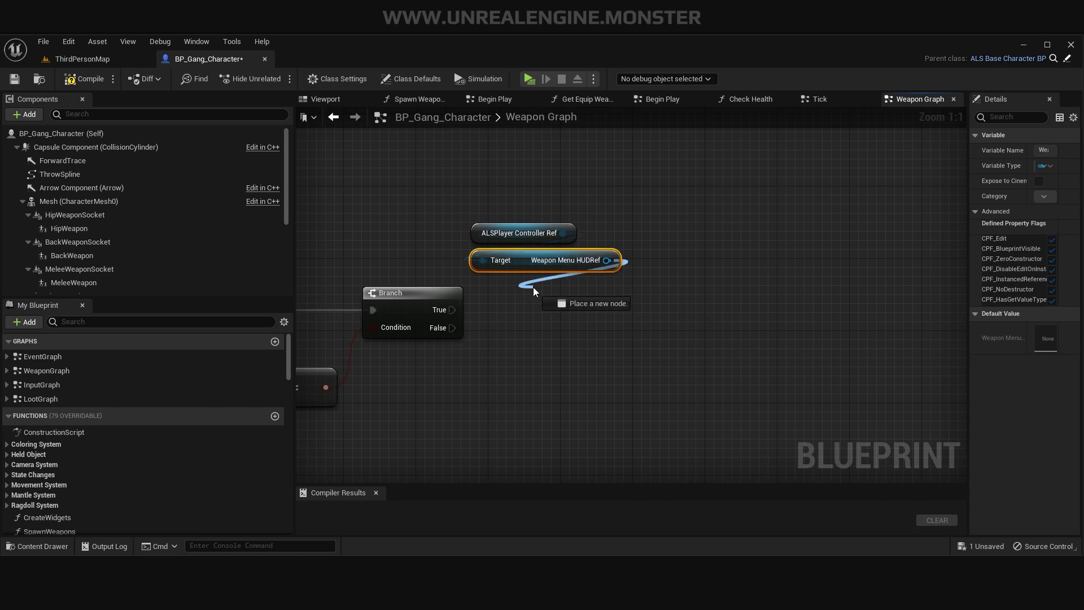
drag(533, 286, 533, 286)
text(grenade)
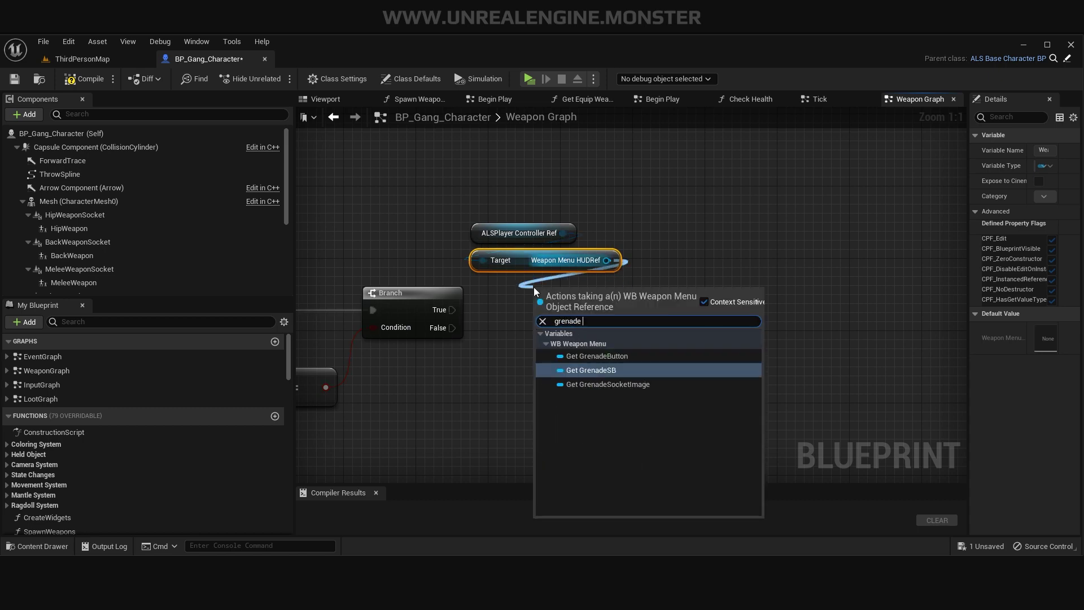
key(Return)
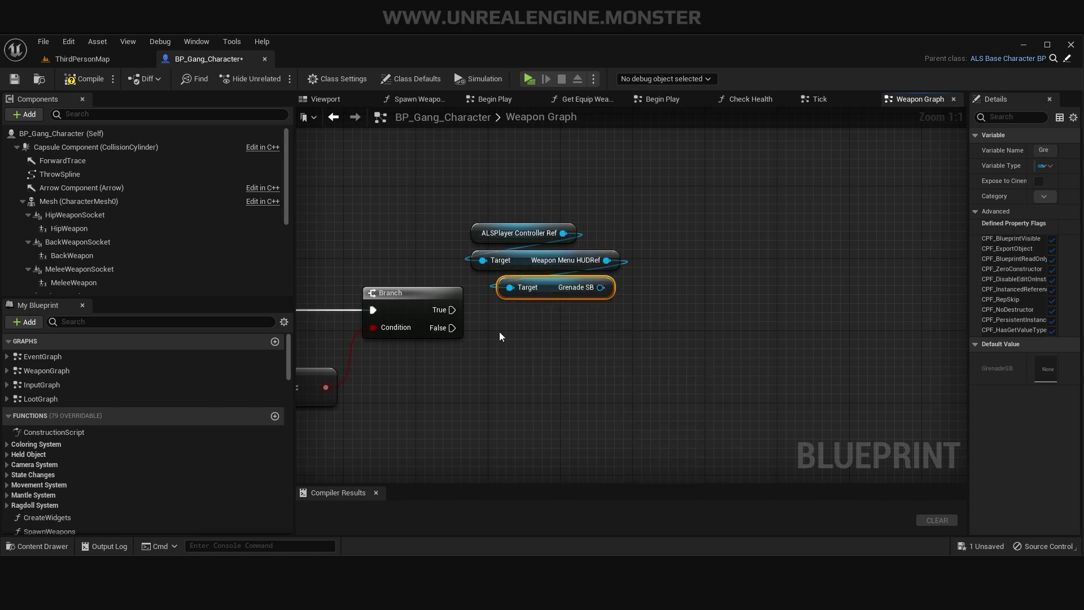
drag(499, 336, 565, 223)
drag(578, 302, 533, 257)
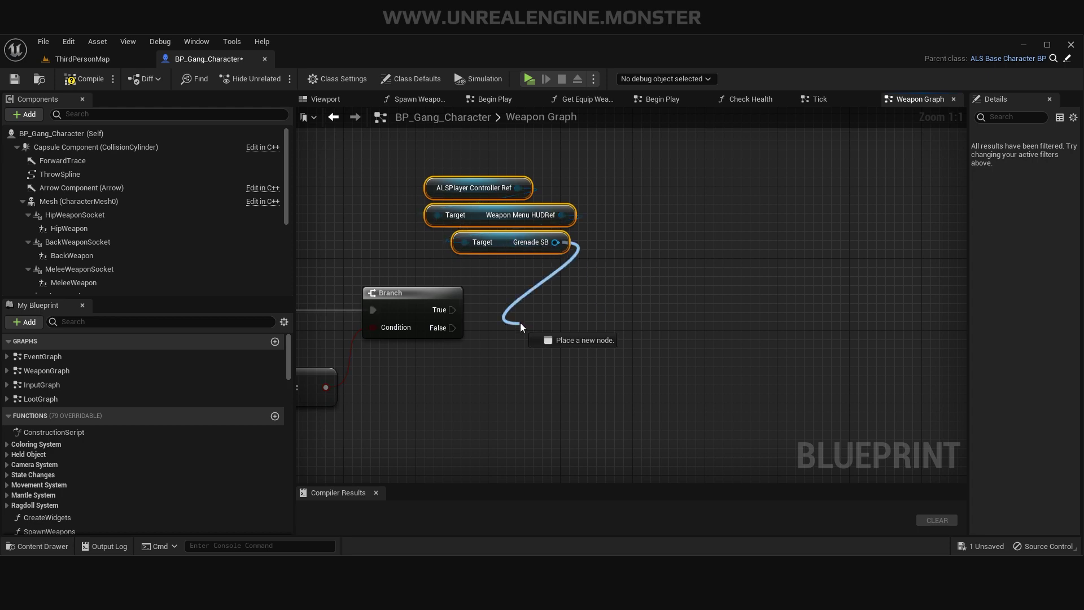
On the Branch's True output, Set Visibility of the Grenade SB size box to Hidden.
drag(603, 276, 520, 323)
text(set vis)
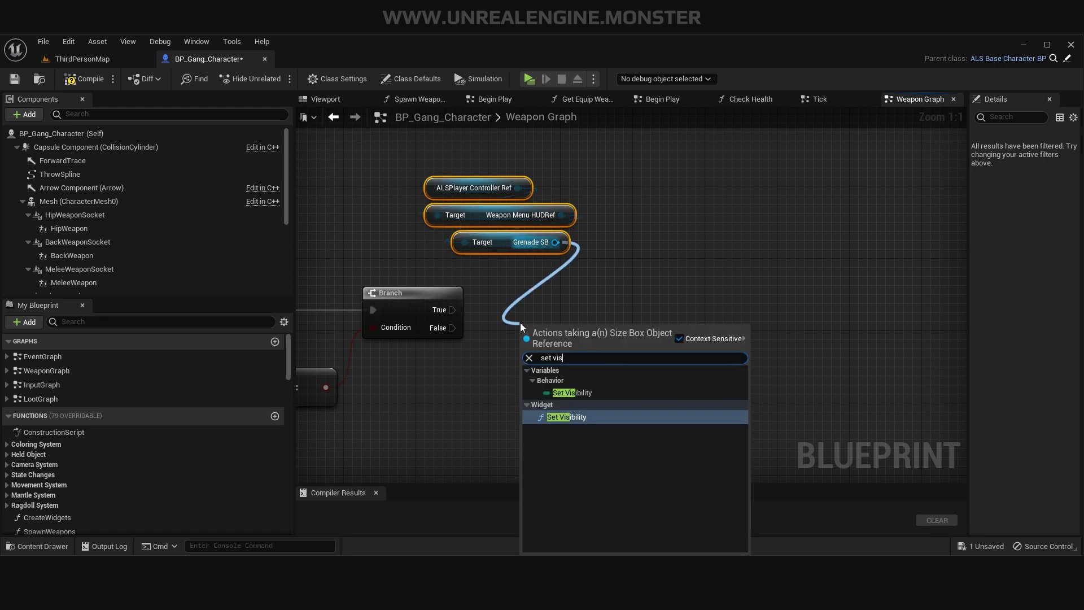
text(ibility)
key(Return)
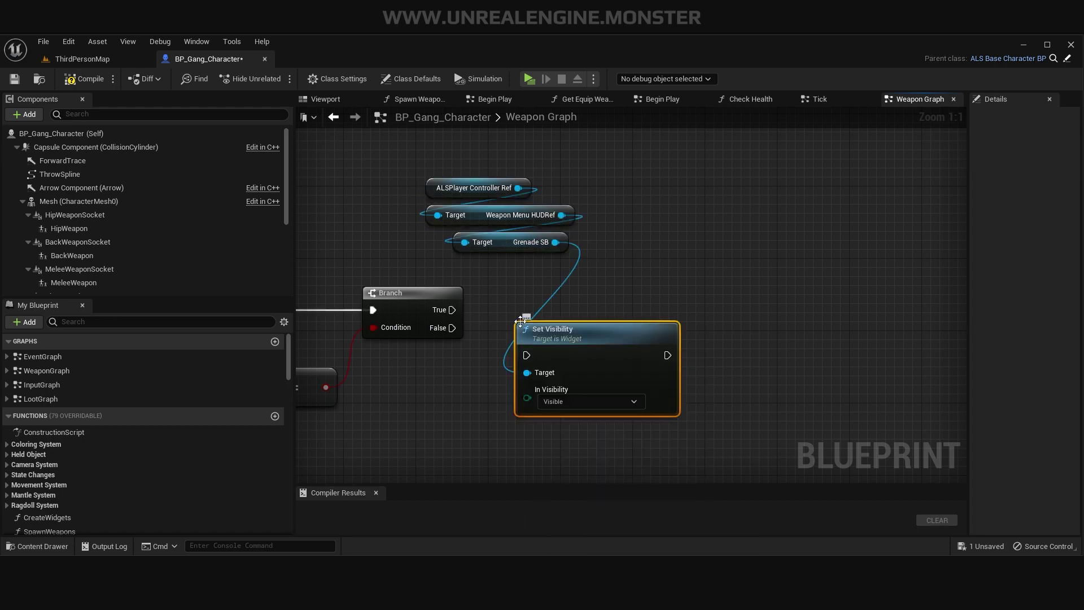
drag(542, 333, 457, 318)
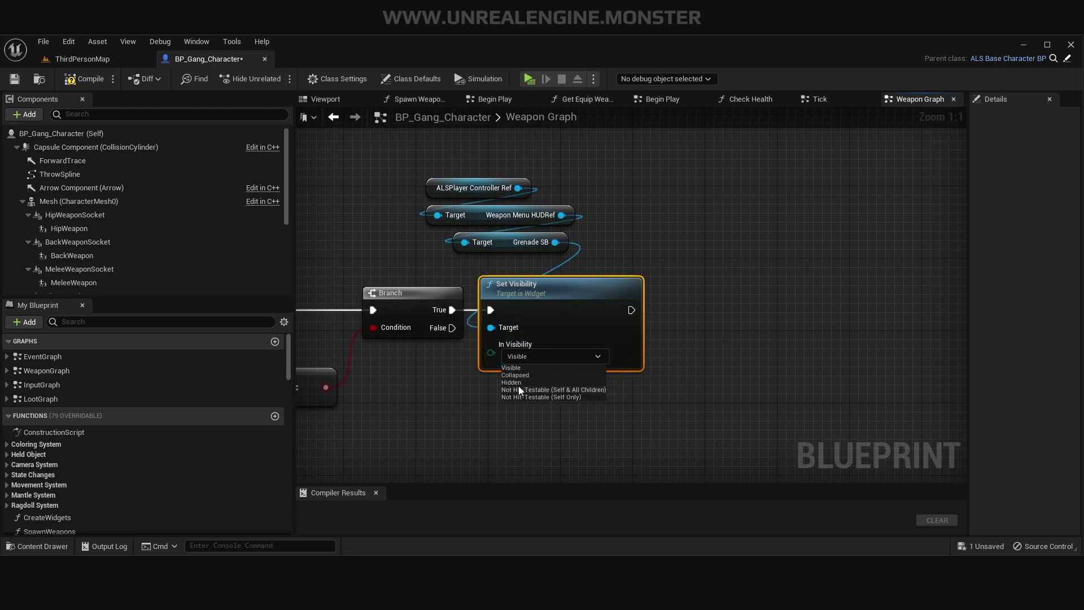
click(516, 383)
right_drag(557, 310, 645, 377)
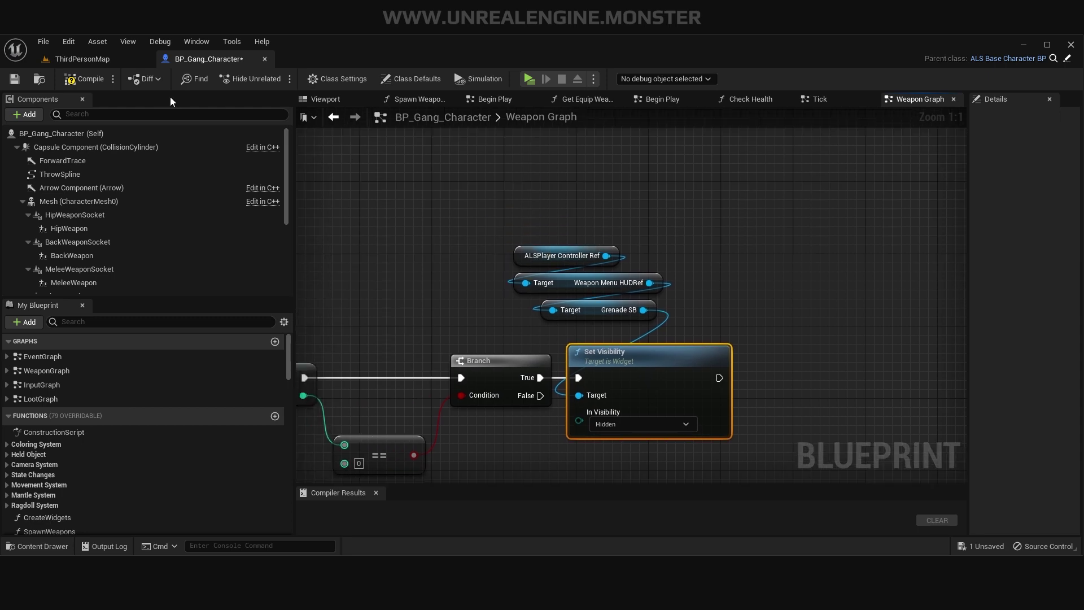
Save the character blueprint and pull a new execution wire from SET Current Grenade.
click(14, 79)
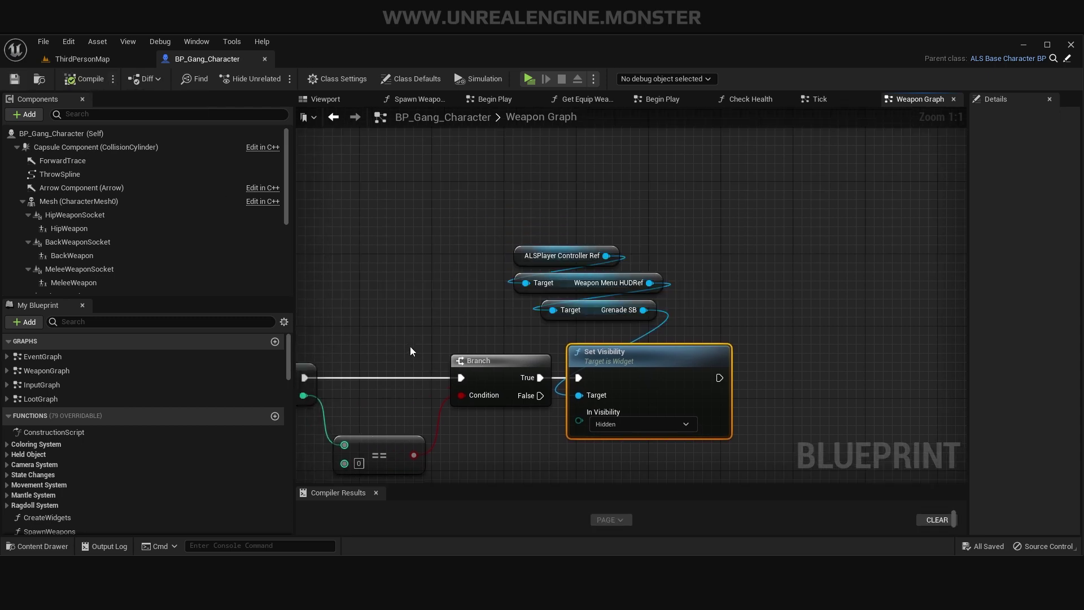
right_drag(410, 339, 575, 343)
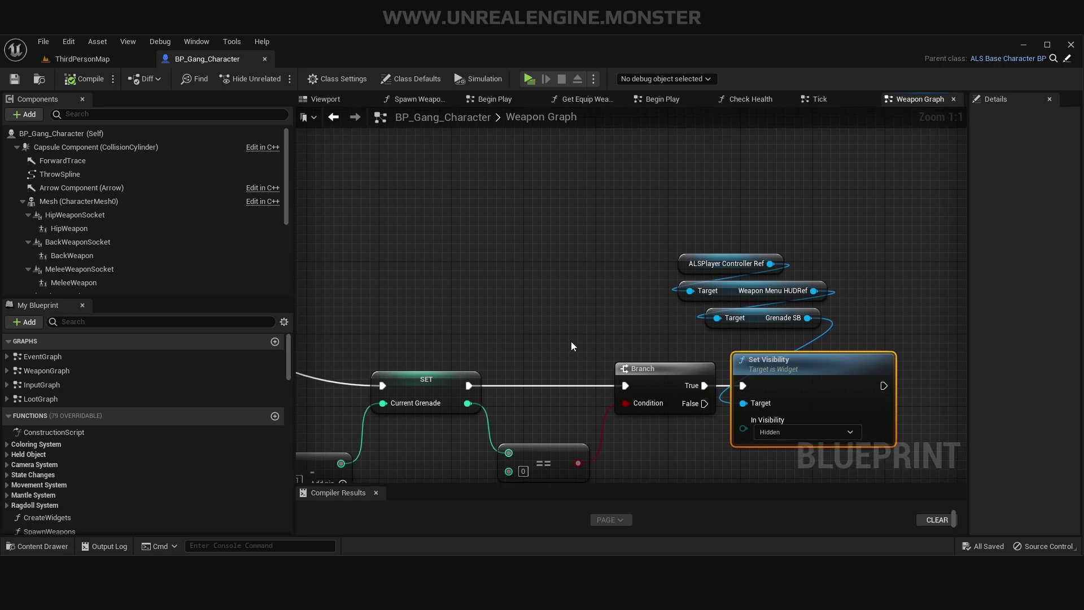
drag(469, 385, 521, 267)
Insert a Print String after SET showing Current Grenade in yellow text, then save.
text(print string)
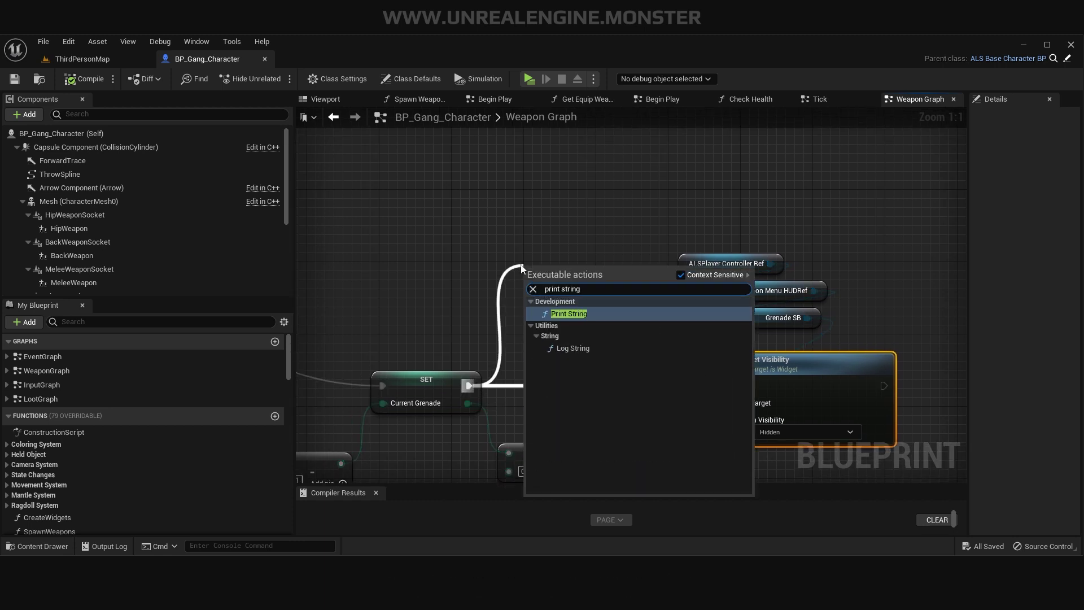
key(Return)
drag(531, 265, 504, 265)
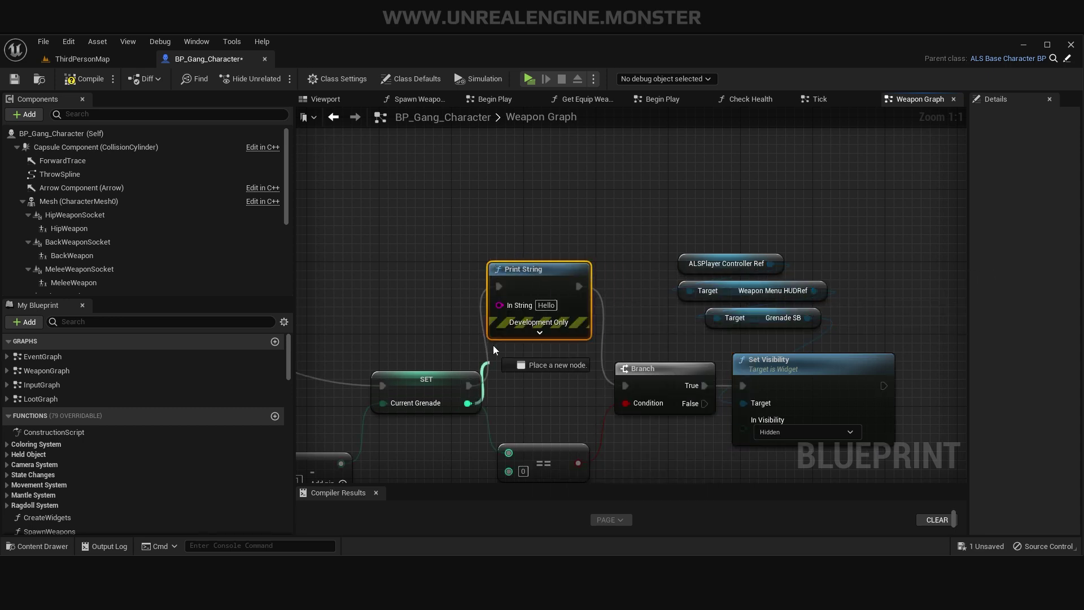
drag(494, 349, 499, 305)
drag(424, 305, 433, 323)
click(529, 330)
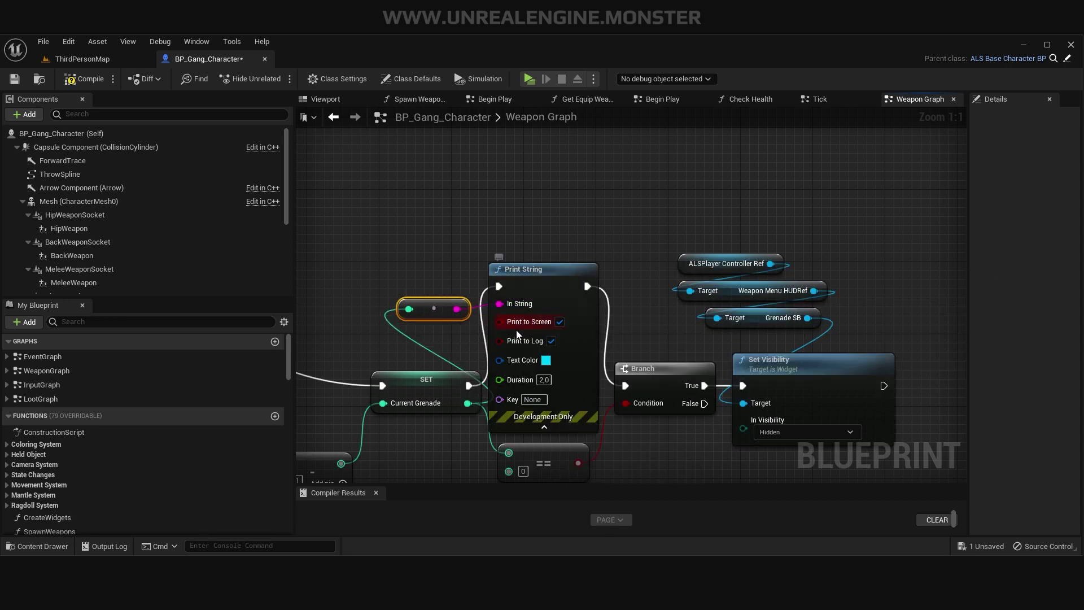
click(543, 360)
click(625, 419)
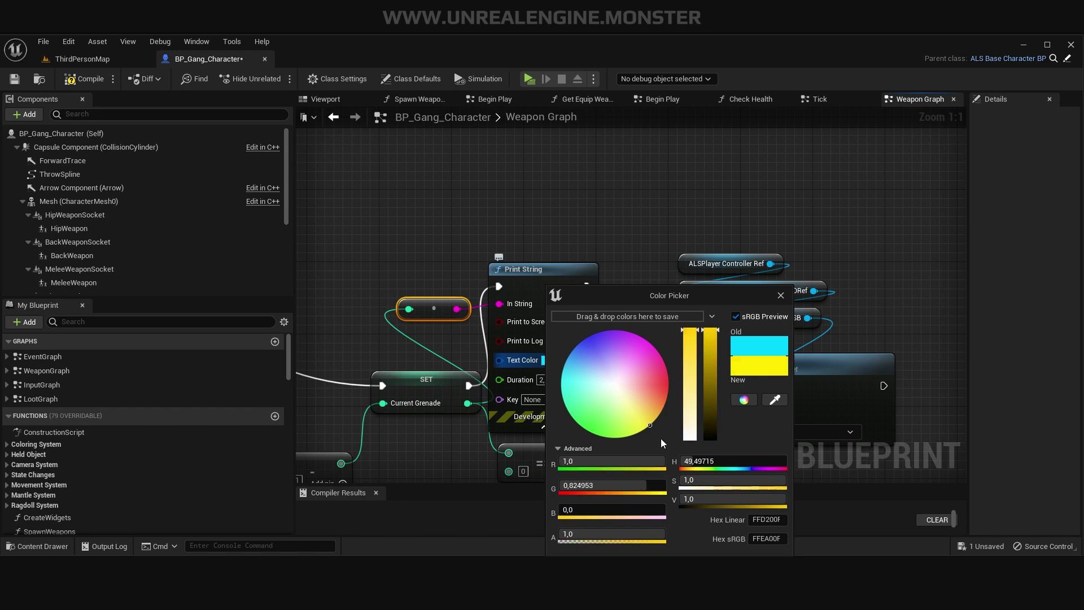
key(Return)
drag(538, 285, 547, 276)
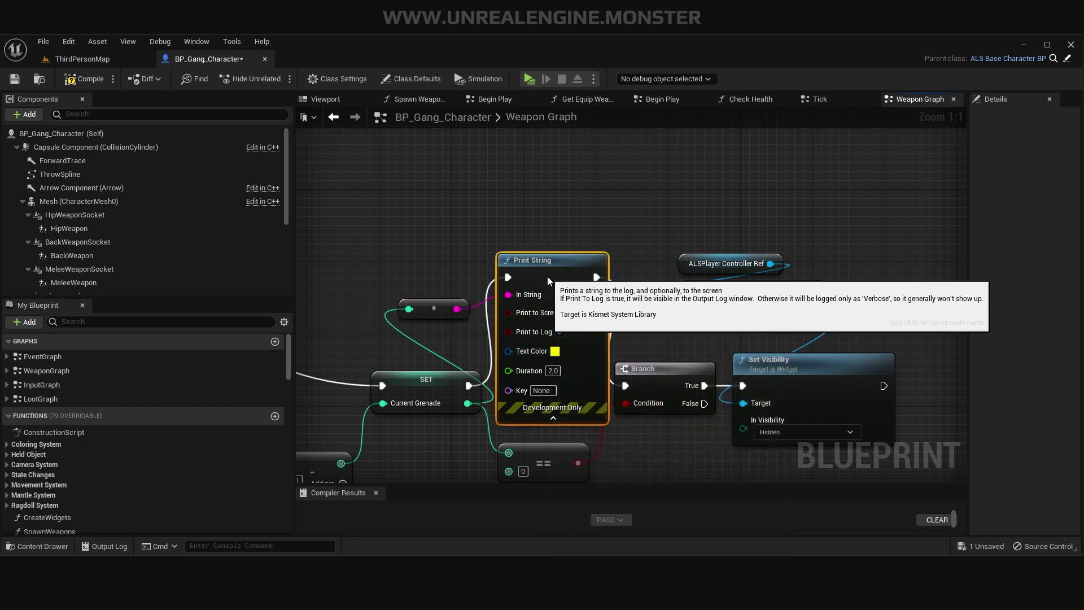
click(16, 81)
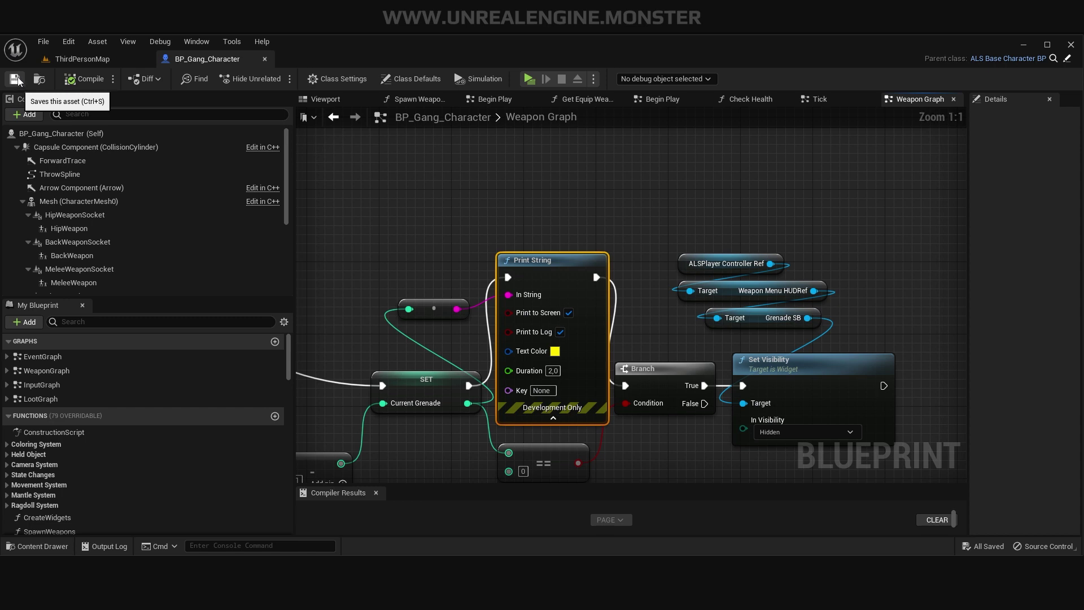
scroll(166, 456, down, 10)
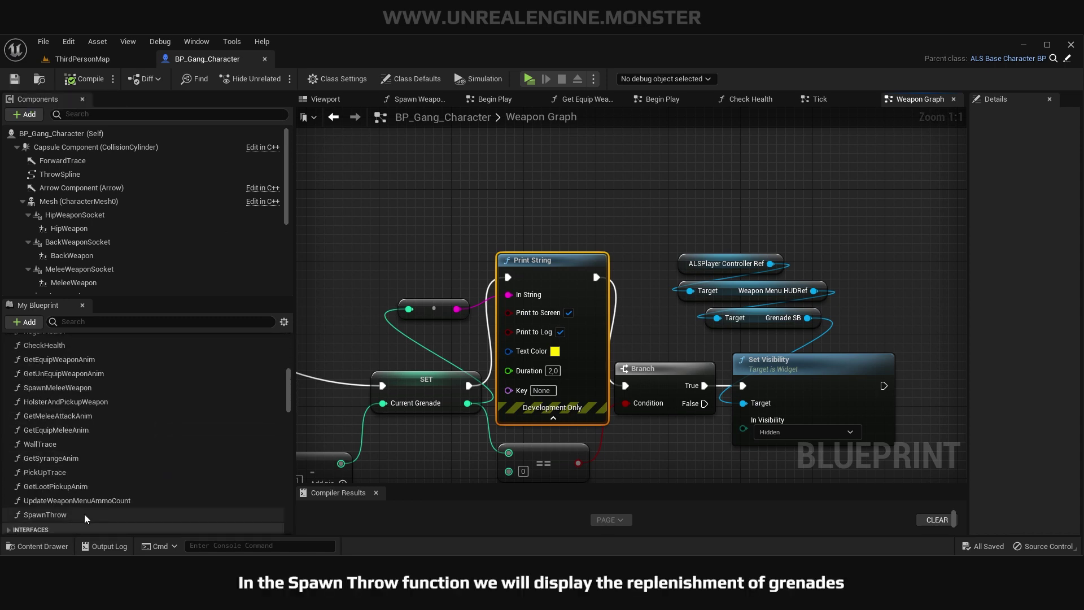
Open the SpawnThrow function and shift the pickup log and visibility nodes right to make room.
double_click(45, 514)
scroll(545, 304, up, 4)
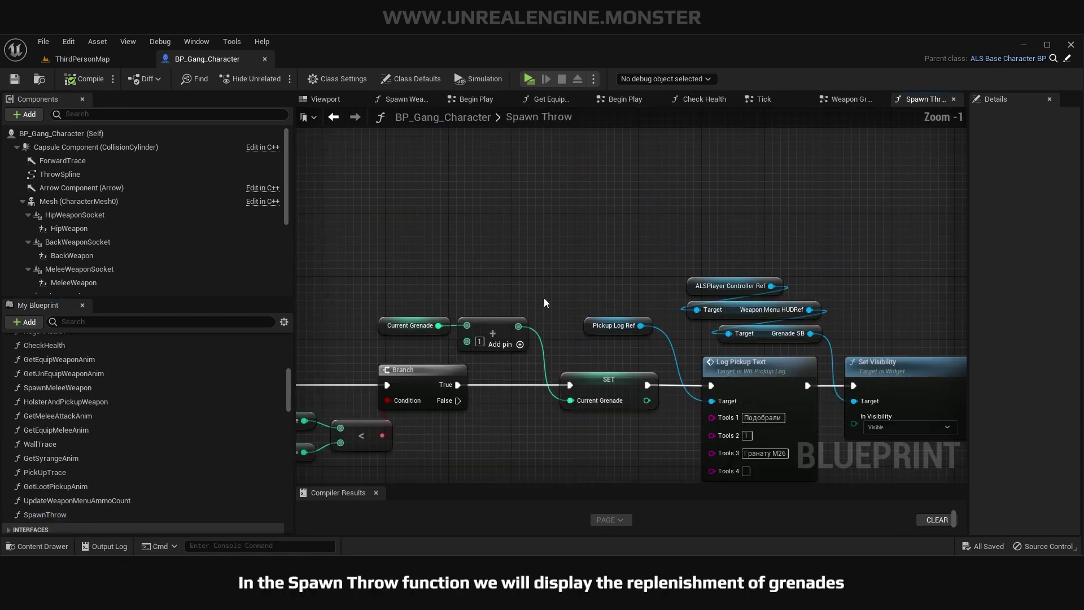
right_drag(518, 446, 412, 352)
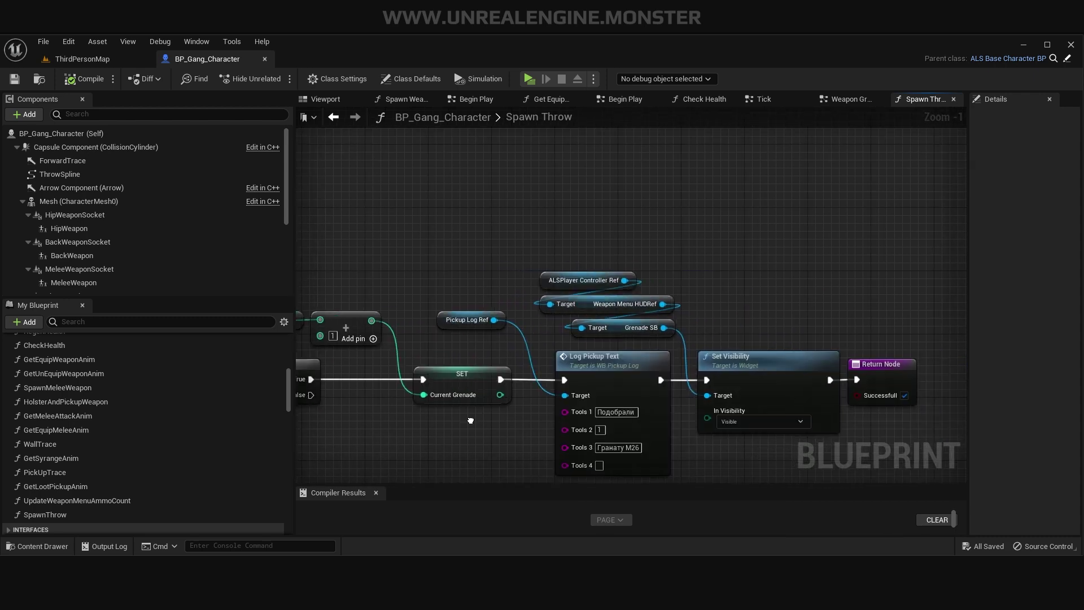
drag(467, 427, 836, 186)
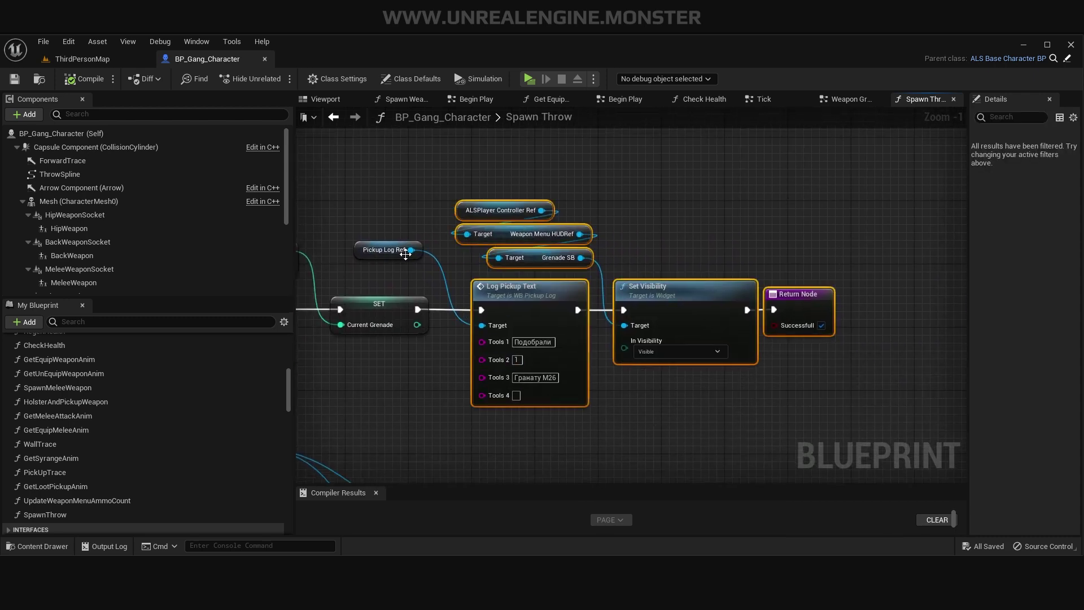
drag(354, 252, 545, 248)
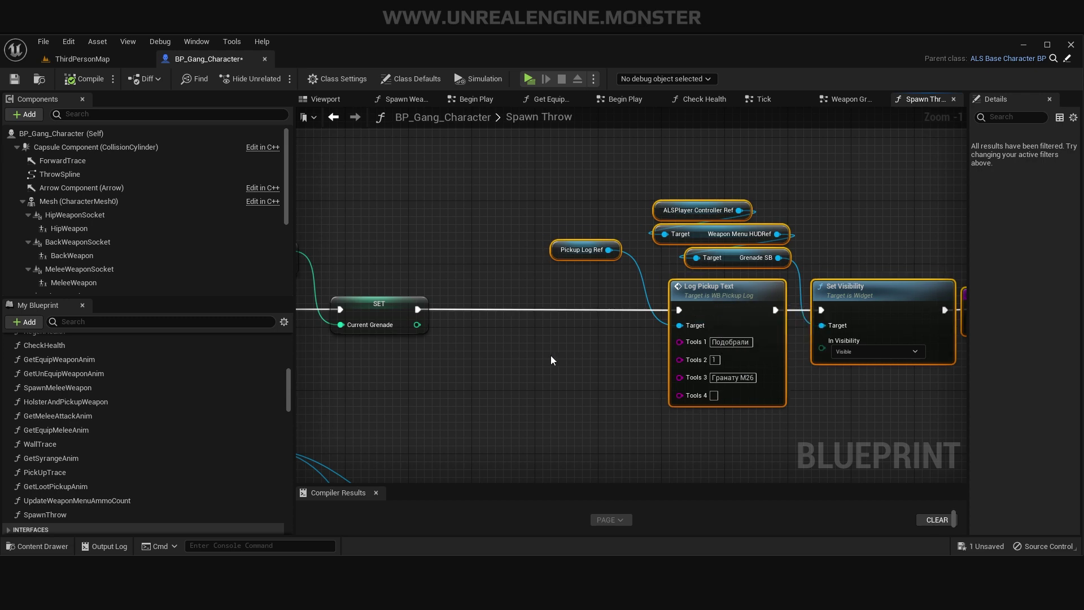
mouse_move(335, 378)
right_down()
mouse_move(712, 397)
mouse_move(615, 367)
mouse_move(518, 400)
right_up()
Insert a Print String after SET that prints Current Grenade, then save the blueprint.
drag(513, 361, 506, 364)
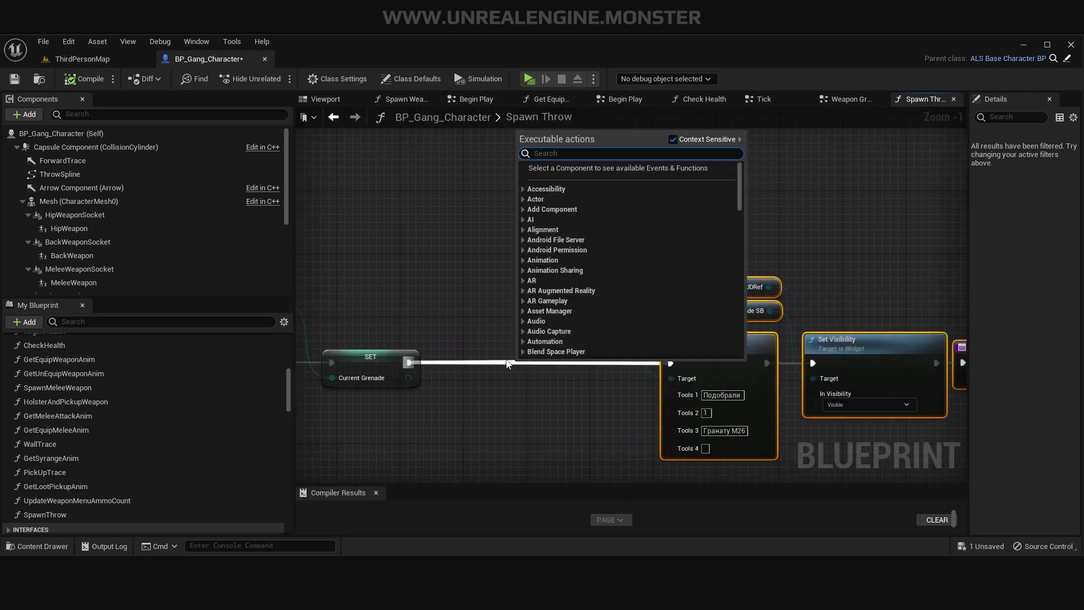
text(printstring)
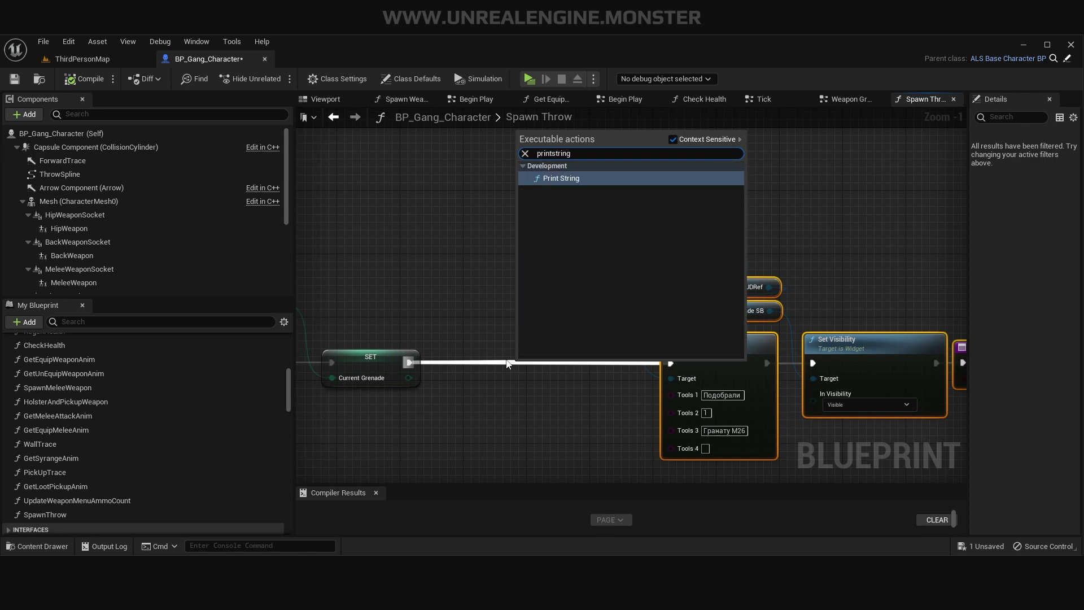
key(Return)
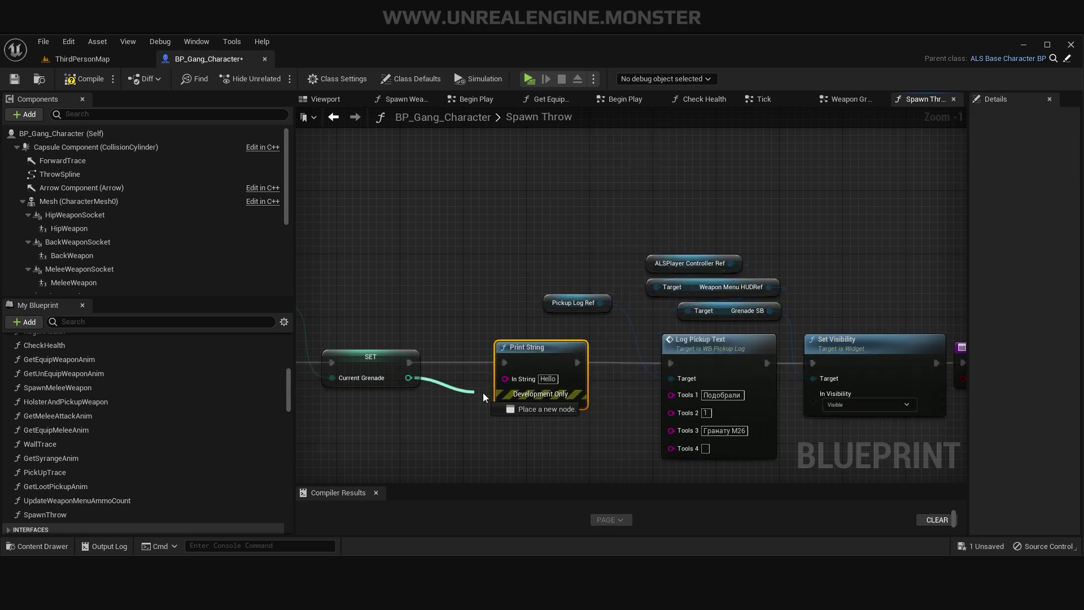
drag(409, 378, 505, 379)
drag(435, 351, 449, 423)
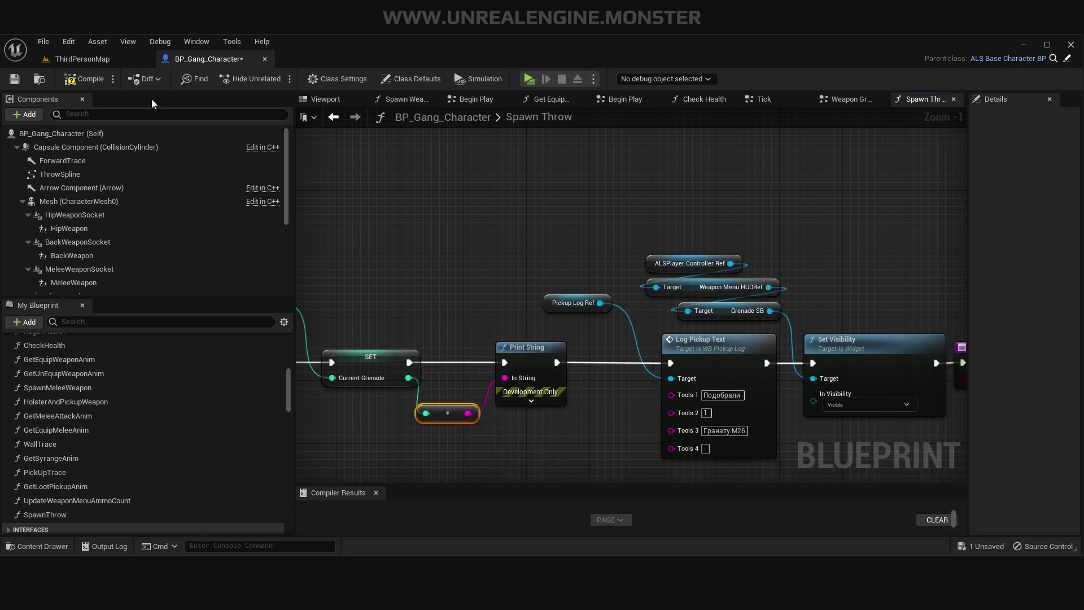
click(15, 80)
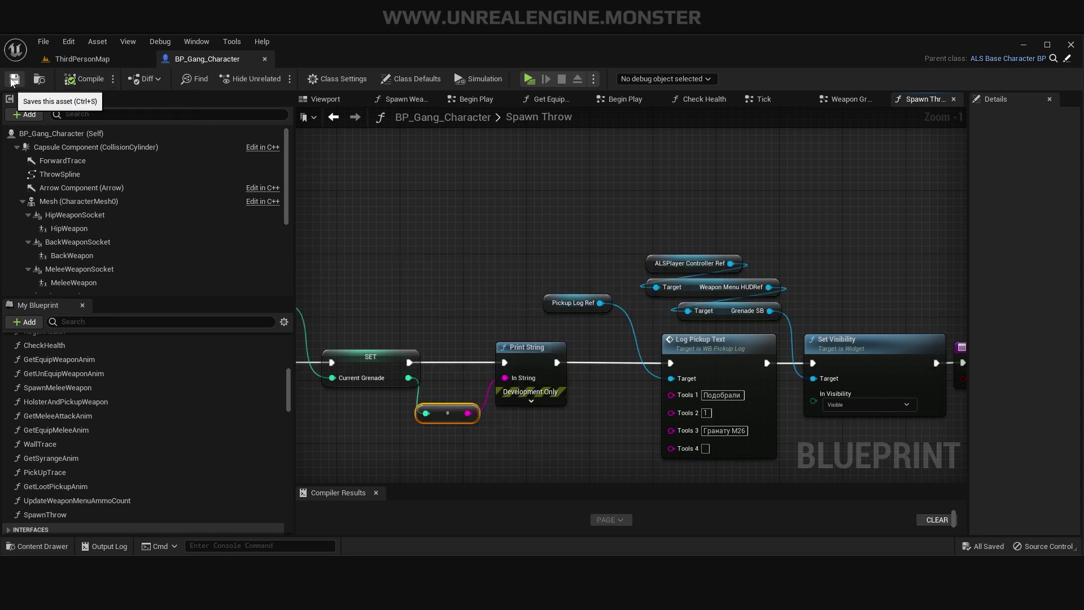
scroll(559, 273, down, 8)
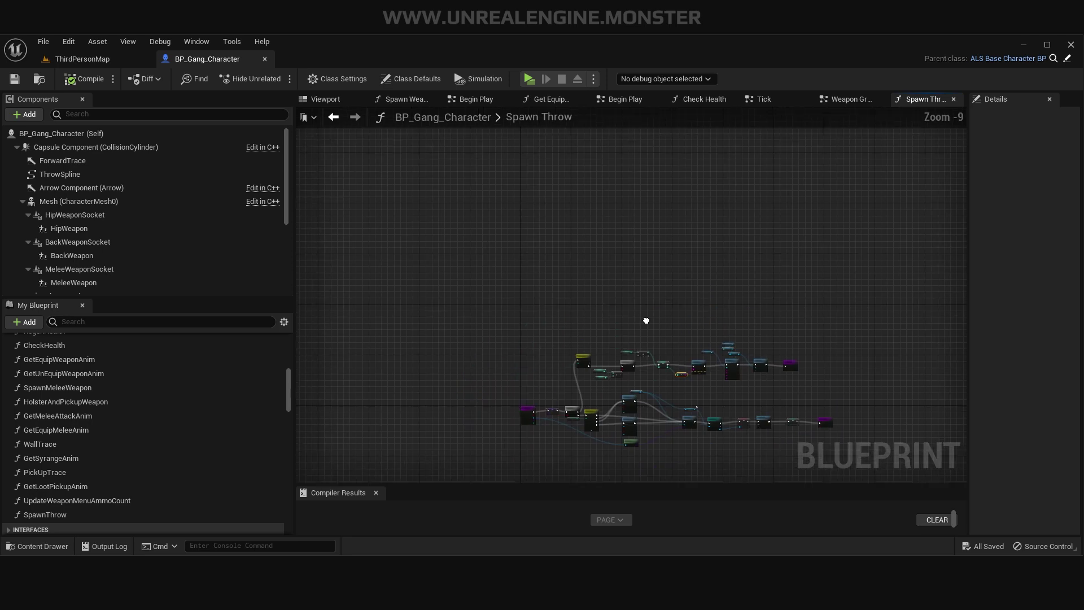
Open WeaponGraph's Input Fire graph and move both SET nodes right to make room.
scroll(71, 421, up, 5)
scroll(71, 421, up, 2)
double_click(59, 371)
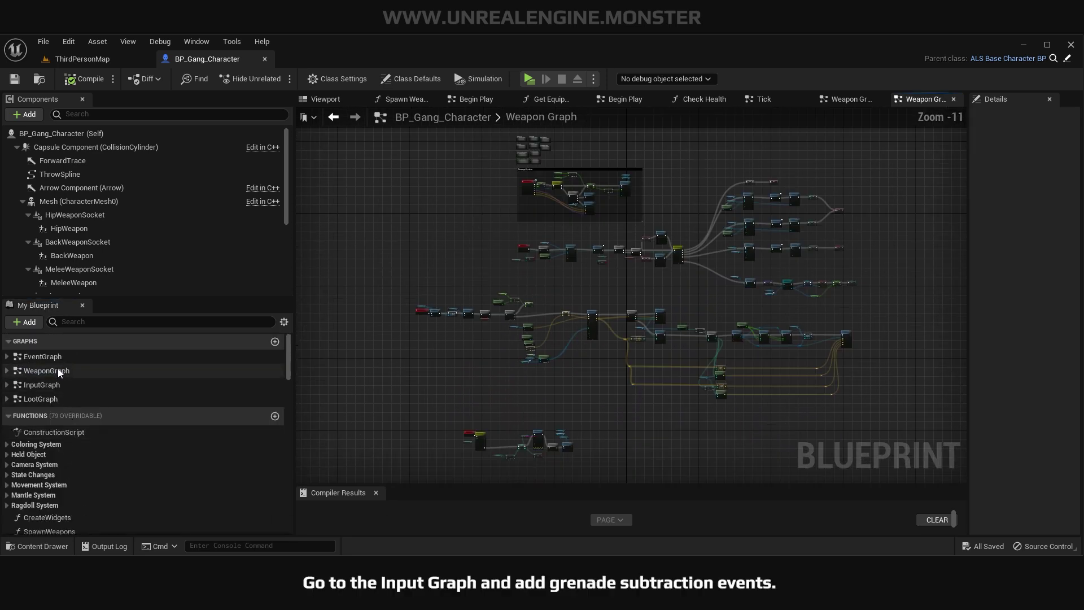
scroll(416, 310, up, 5)
scroll(378, 315, up, 5)
double_click(380, 311)
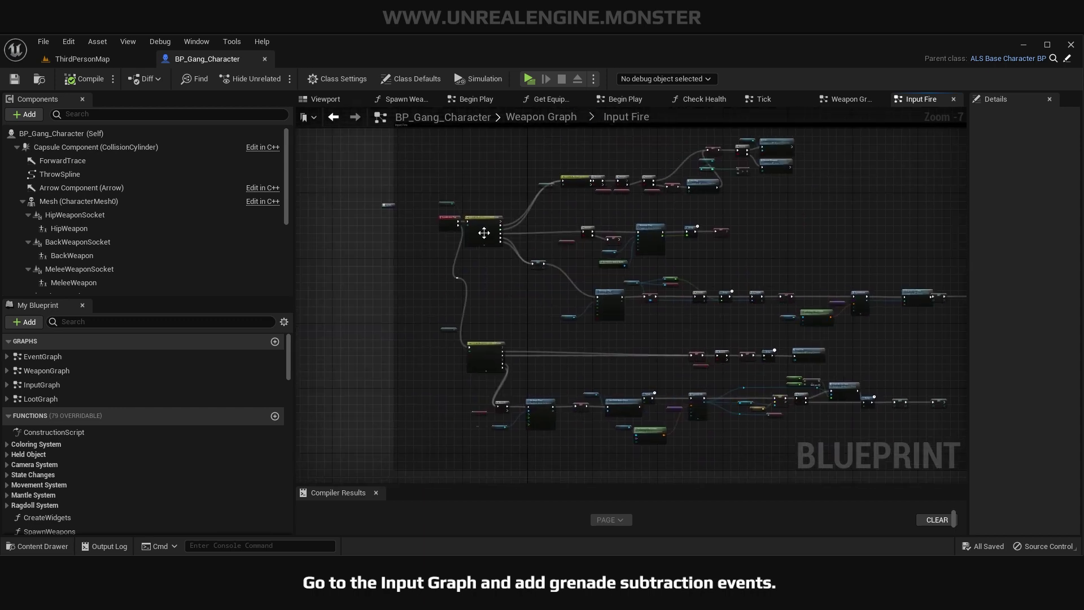
mouse_move(484, 232)
right_down()
mouse_move(657, 317)
mouse_move(464, 310)
right_up()
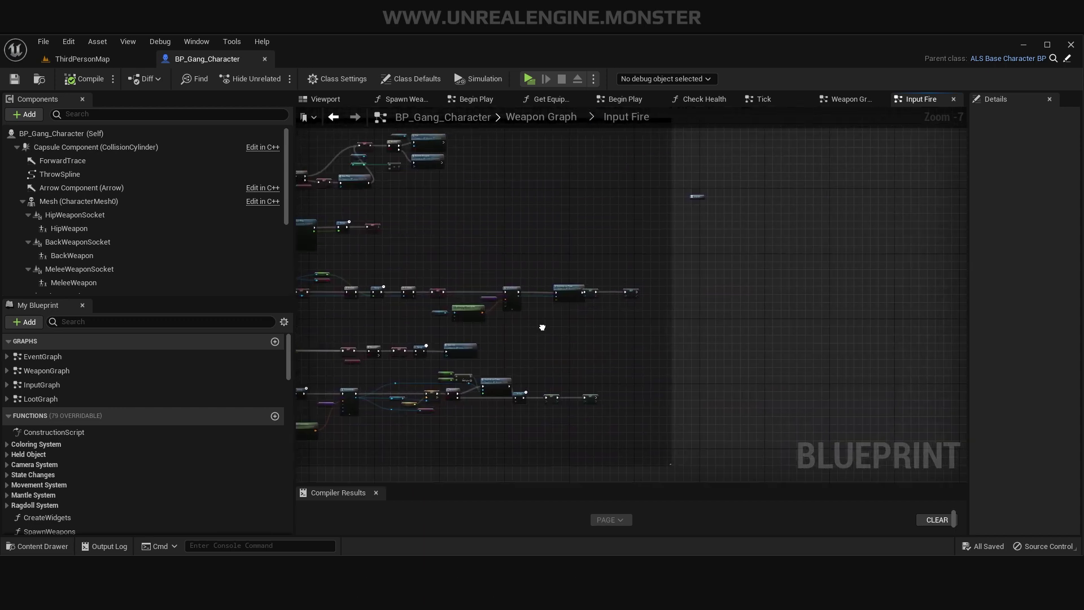
scroll(484, 348, up, 6)
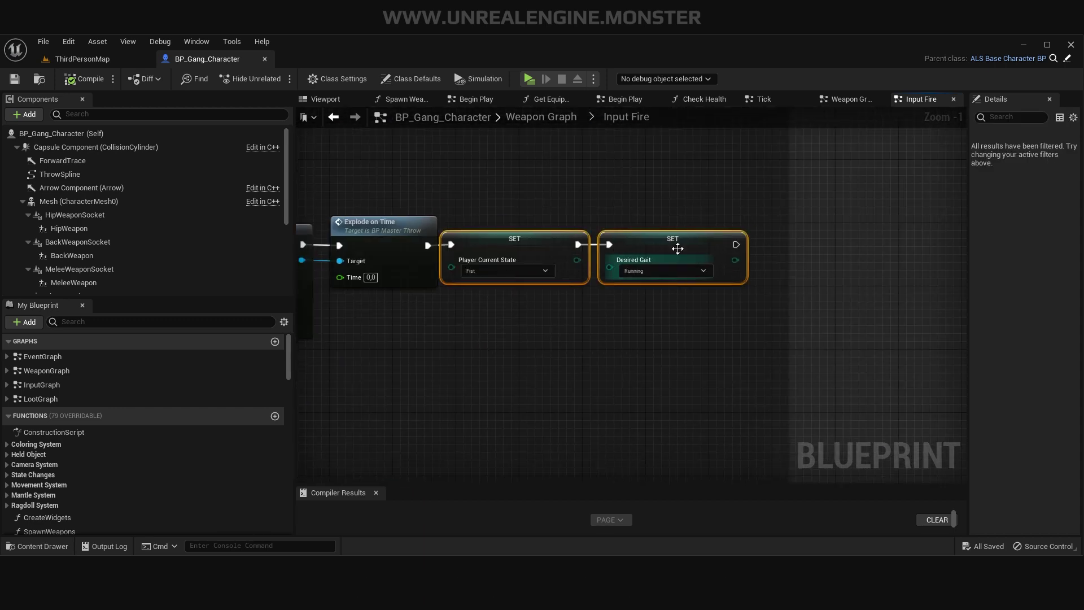
drag(677, 246, 842, 246)
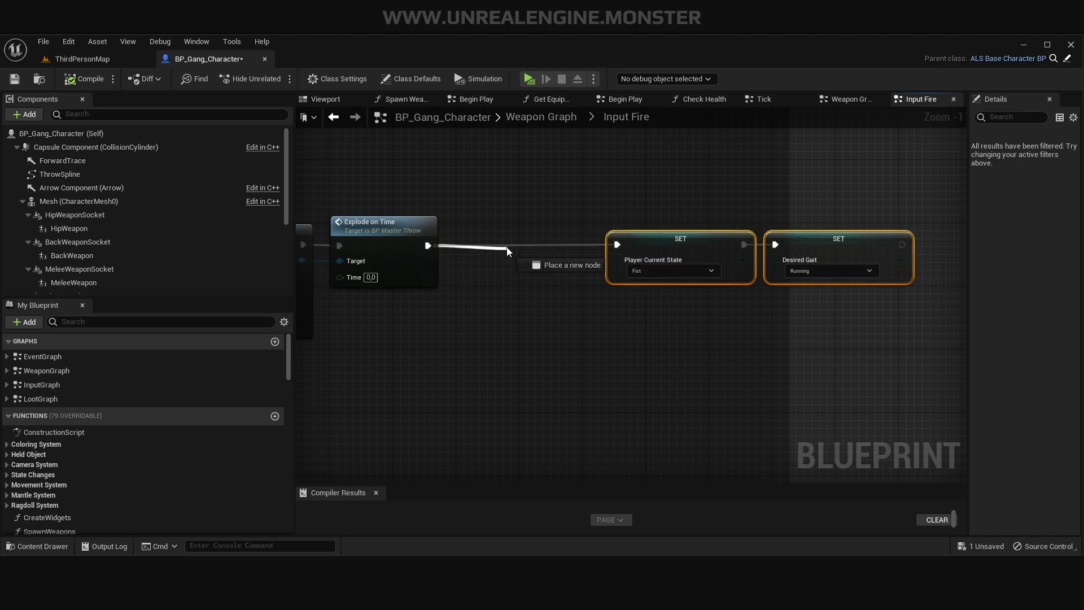
Insert a Throw Count node after the first Explode on Time call.
drag(507, 252, 507, 251)
text(thurow)
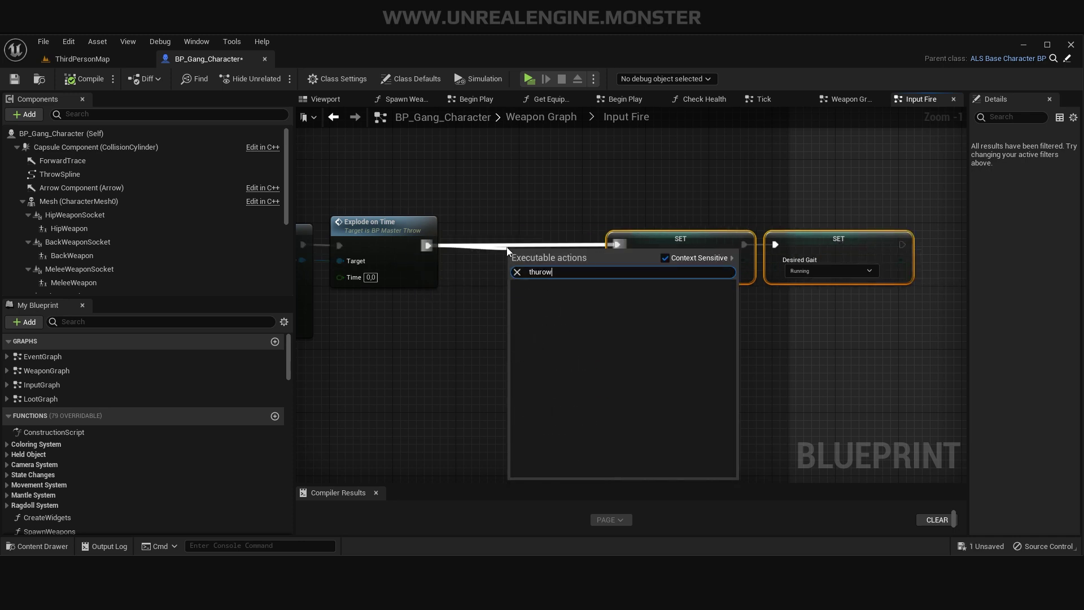
key(BackSpace)
key(BackSpace)
key(BackSpace)
text(row)
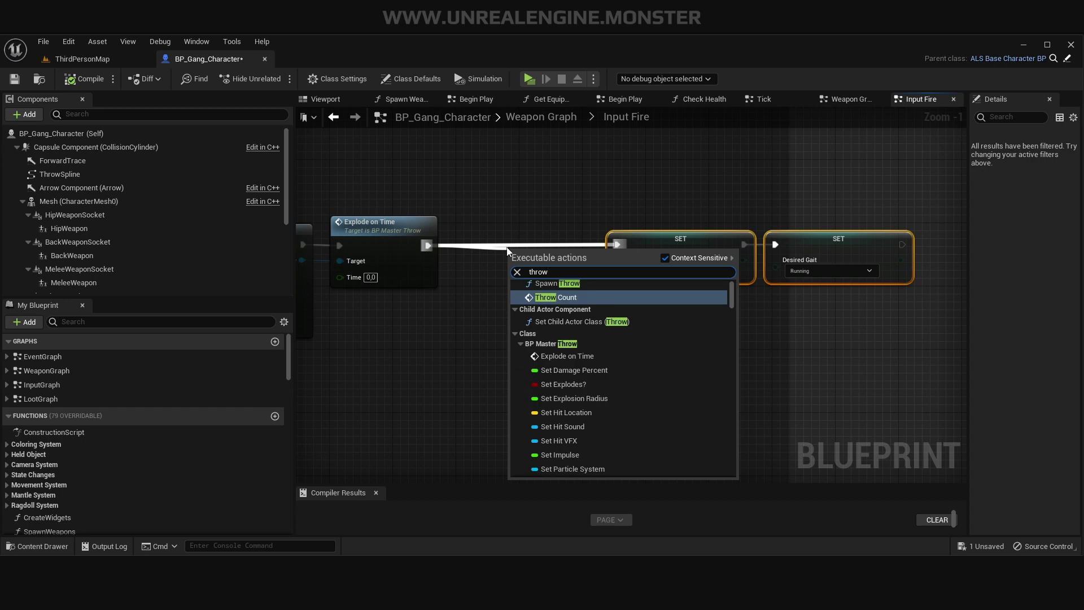
key(Return)
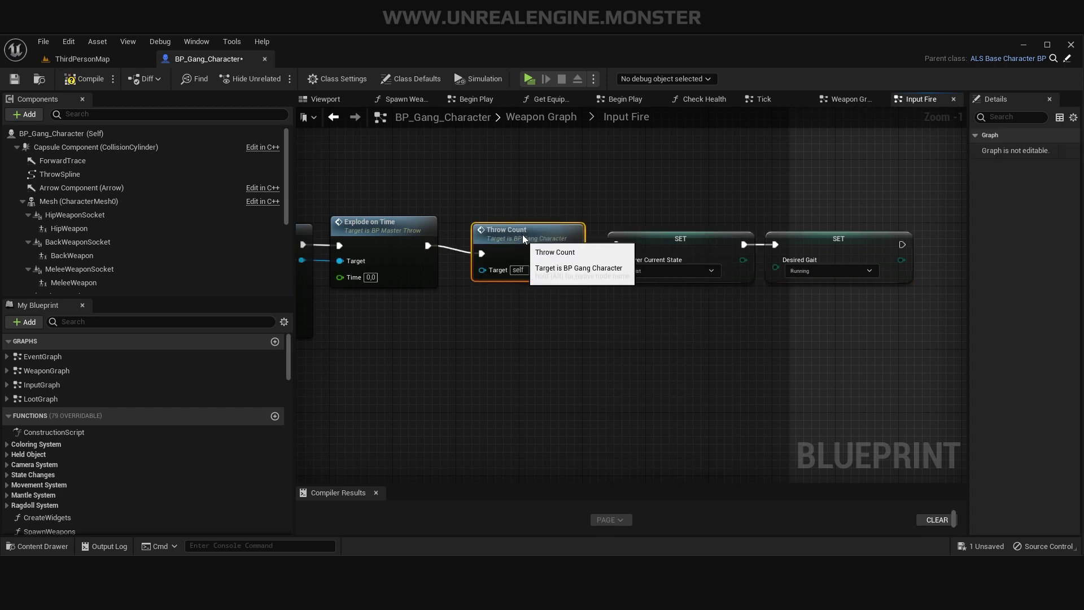
Add Throw Count after the second Explode on Time, save, and return to ThirdPersonMap.
scroll(557, 339, down, 4)
mouse_move(557, 339)
right_down()
mouse_move(671, 250)
mouse_move(838, 325)
mouse_move(801, 315)
right_up()
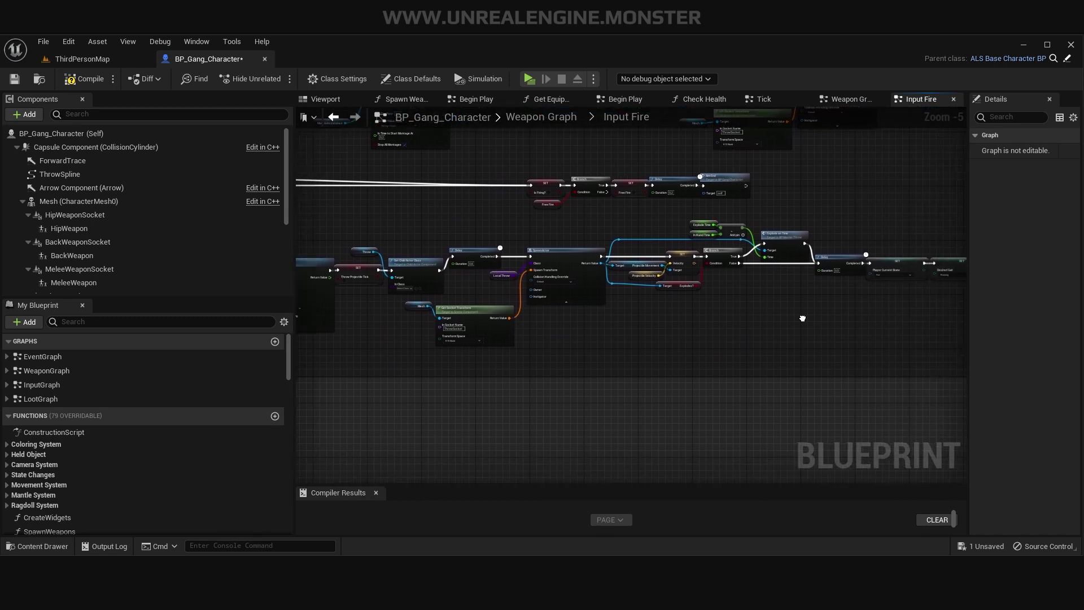
scroll(800, 315, up, 3)
right_drag(508, 334, 476, 389)
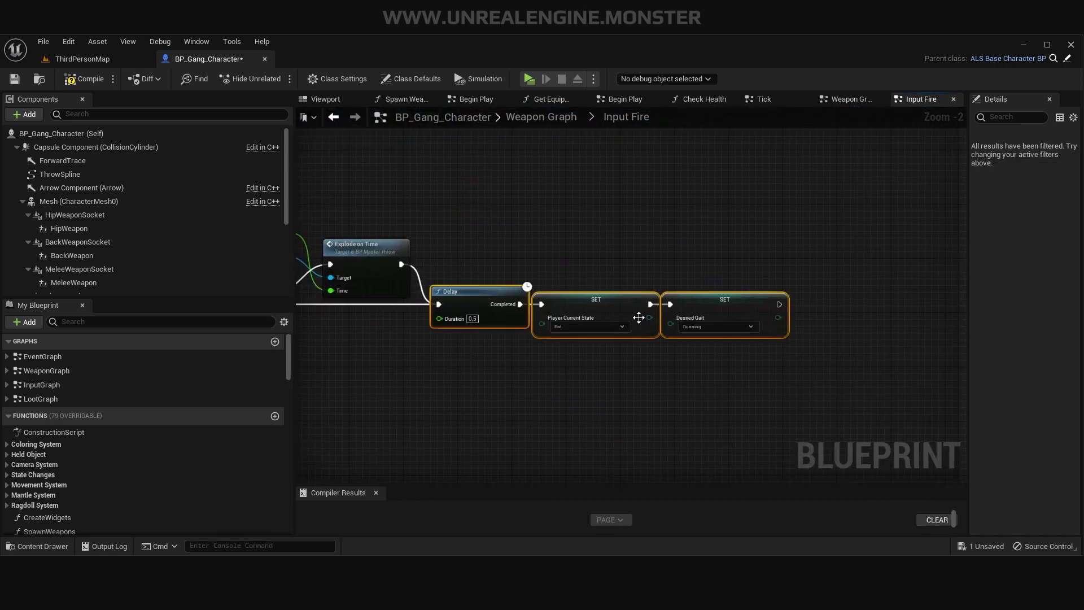
right_drag(638, 317, 728, 310)
right_drag(393, 268, 493, 313)
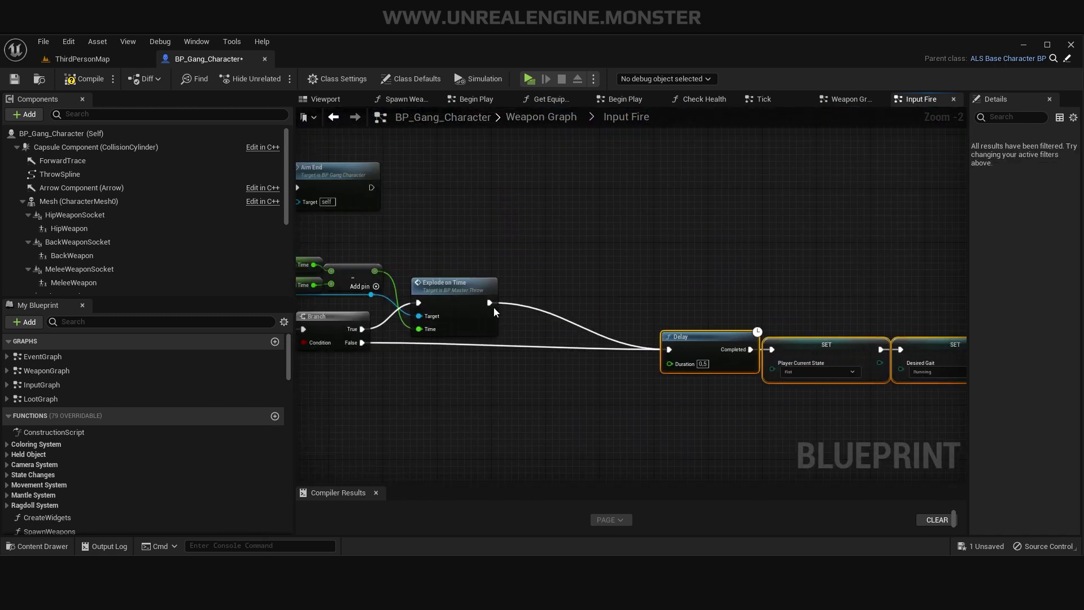
drag(541, 308, 541, 309)
text(the)
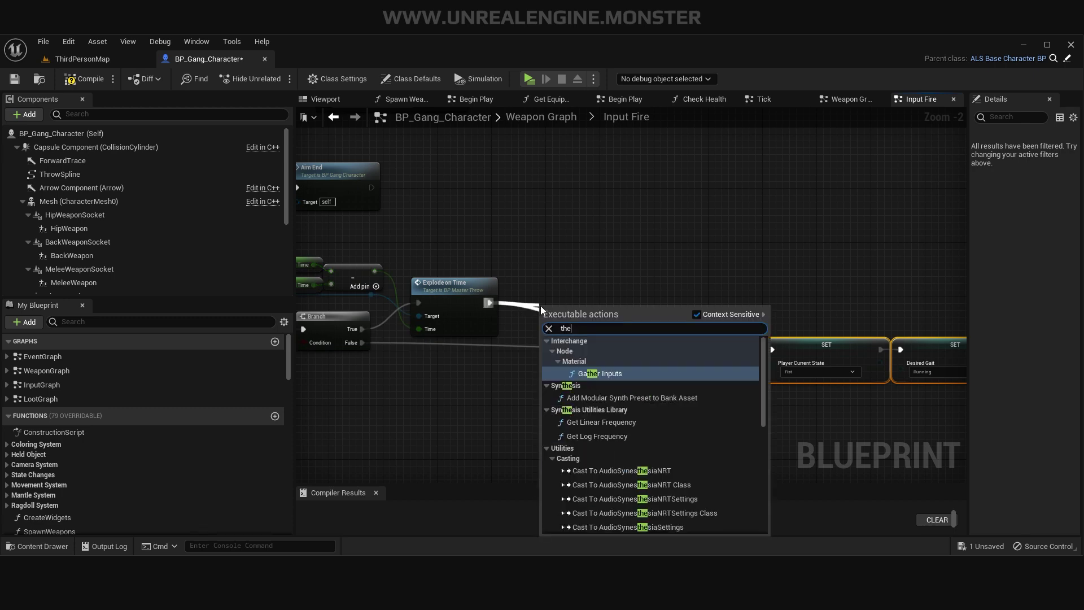
key(BackSpace)
text(row)
key(Return)
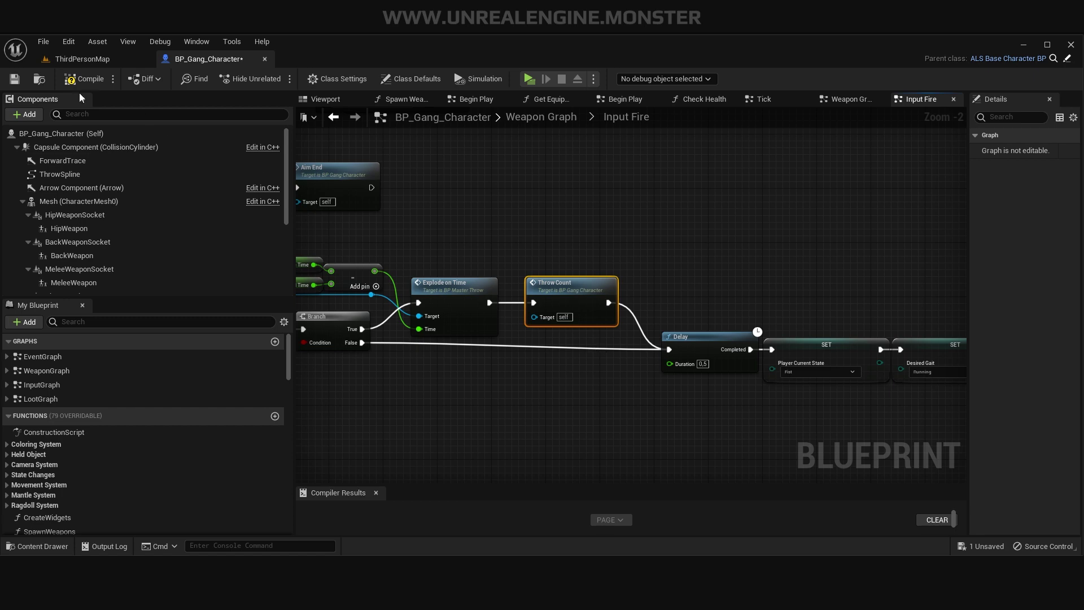
click(14, 82)
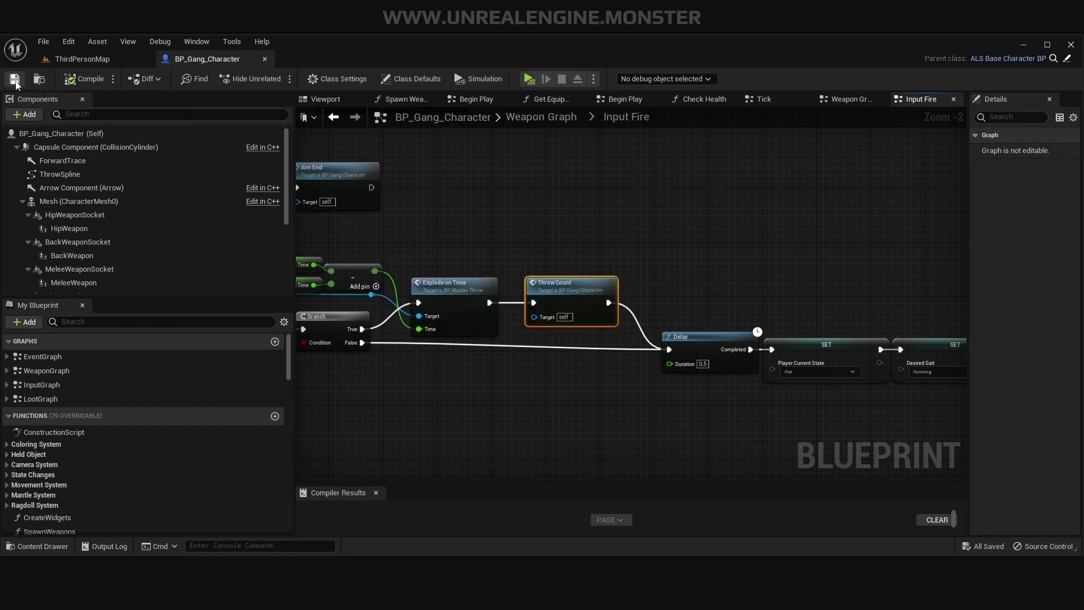
click(83, 59)
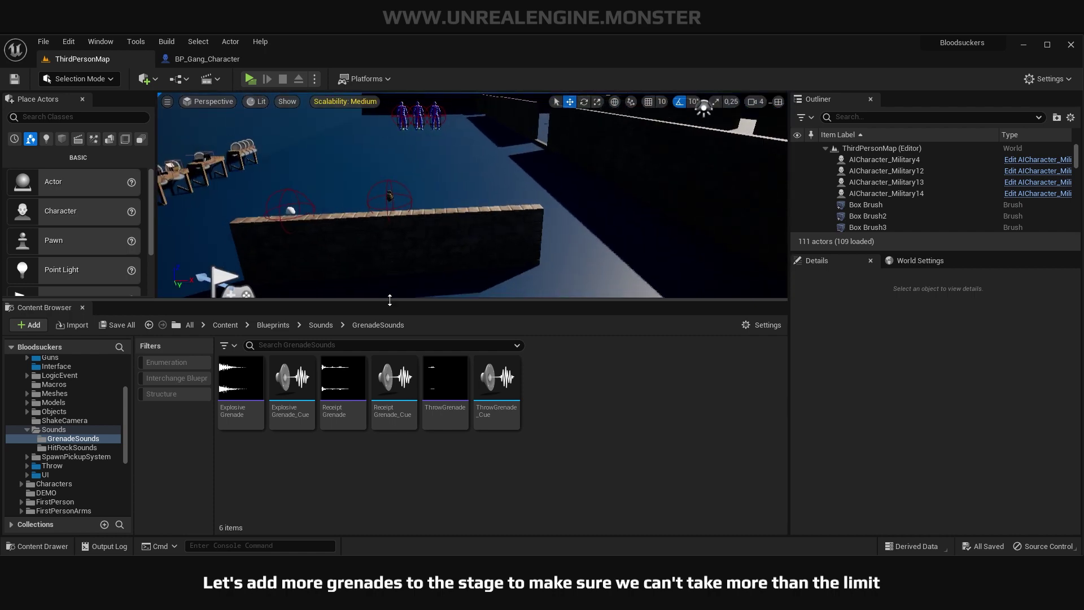
Duplicate the GrenadeM26 pickup into extra copies along the wall top.
right_drag(395, 339, 363, 334)
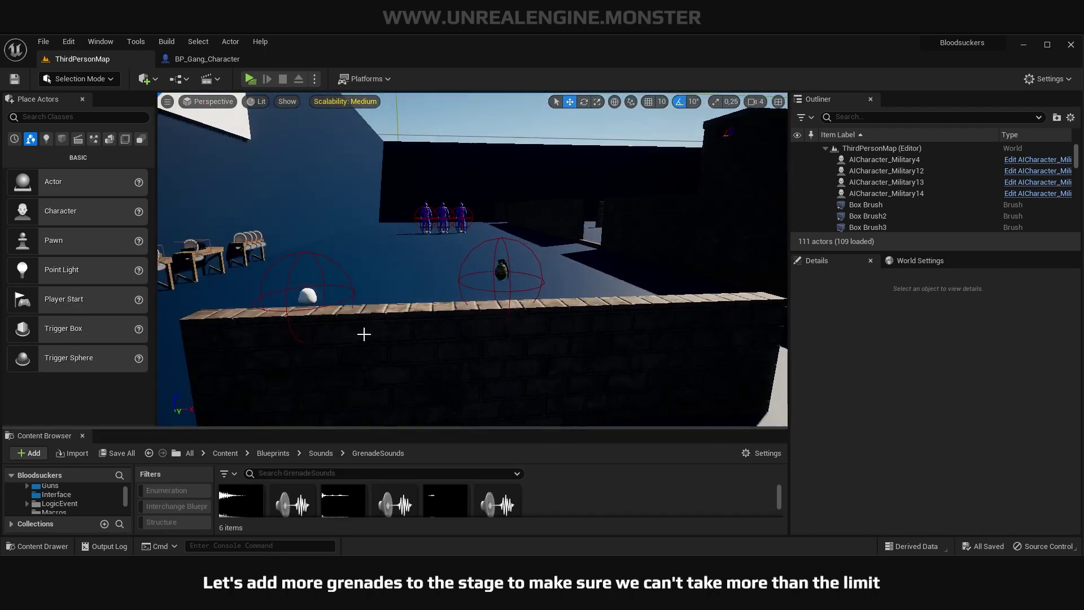
click(309, 298)
right_drag(580, 283, 496, 285)
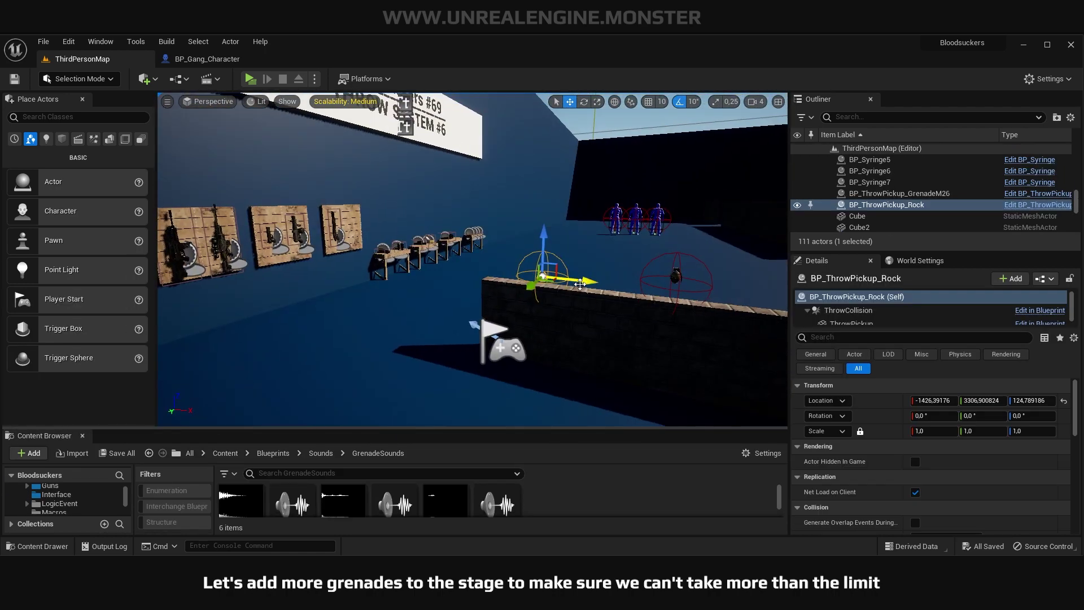
right_drag(330, 258, 395, 294)
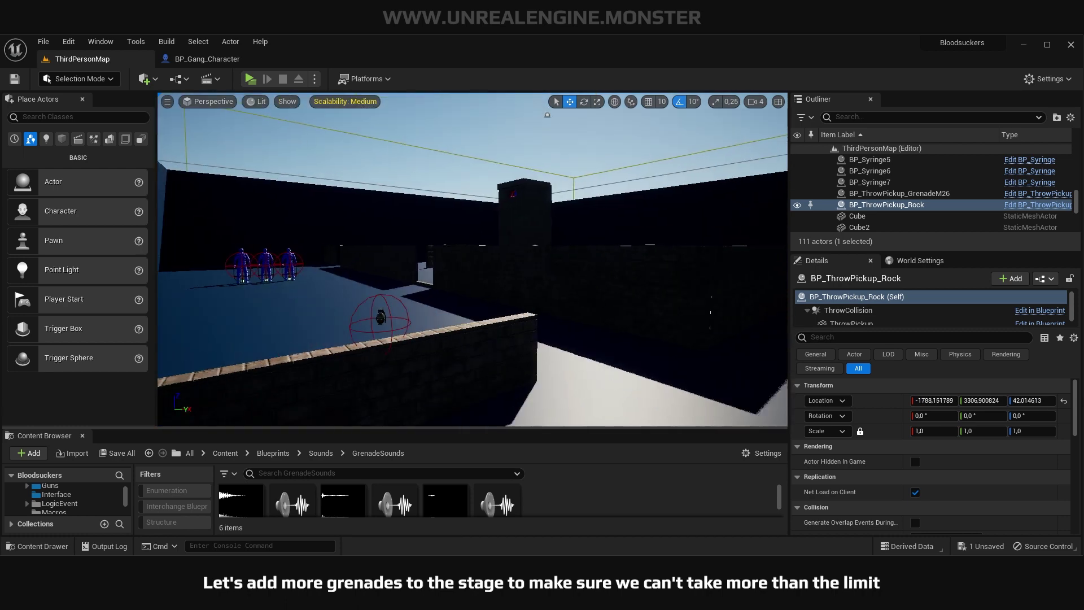
click(405, 309)
mouse_move(432, 305)
alt+mouse_down()
mouse_move(538, 282)
mouse_move(466, 313)
alt+mouse_up()
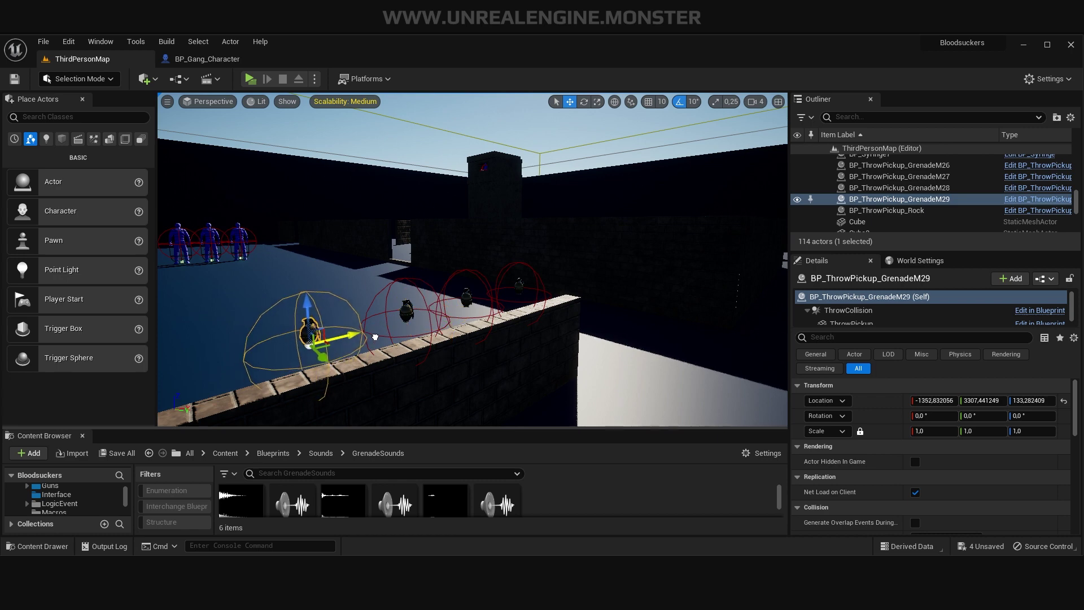
right_drag(375, 337, 395, 316)
alt+drag(536, 293, 426, 300)
Play-test the level, collect three grenades along the wall, then stop play.
click(250, 78)
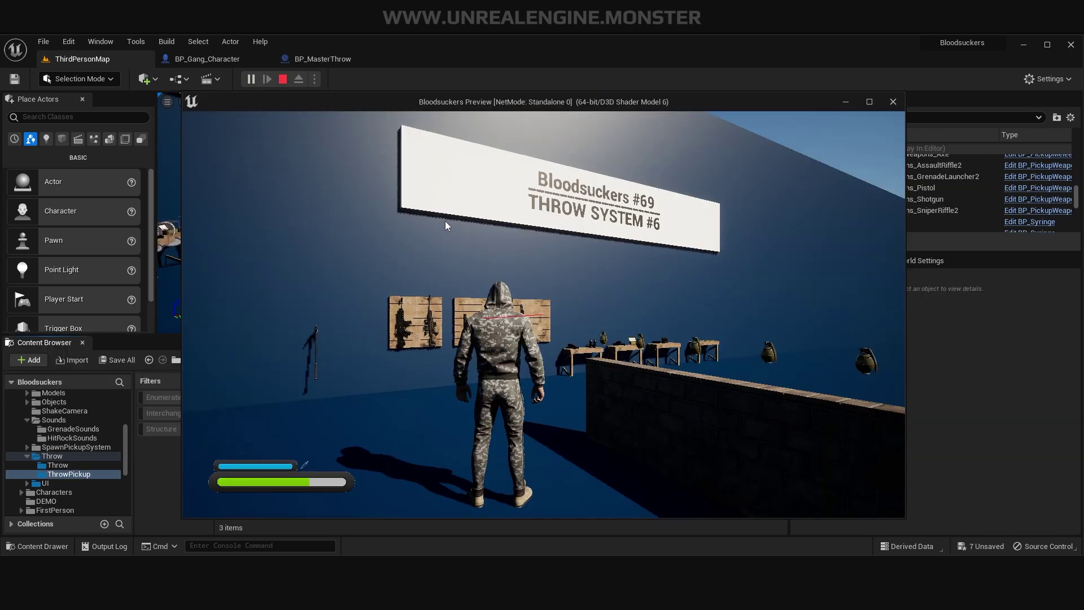
key(w)
key(e)
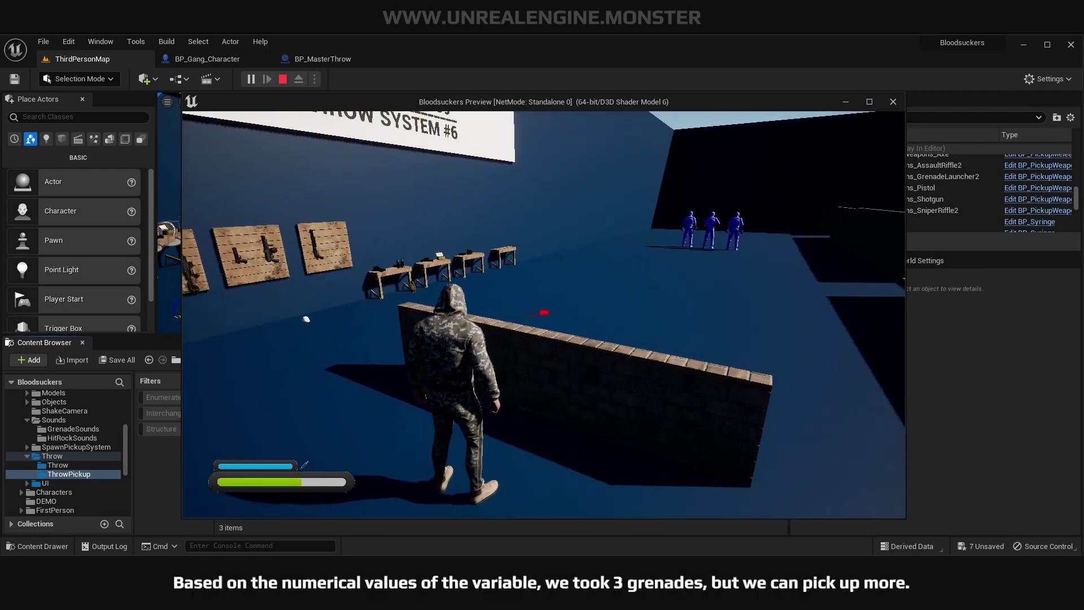
key(shift+F1)
click(408, 263)
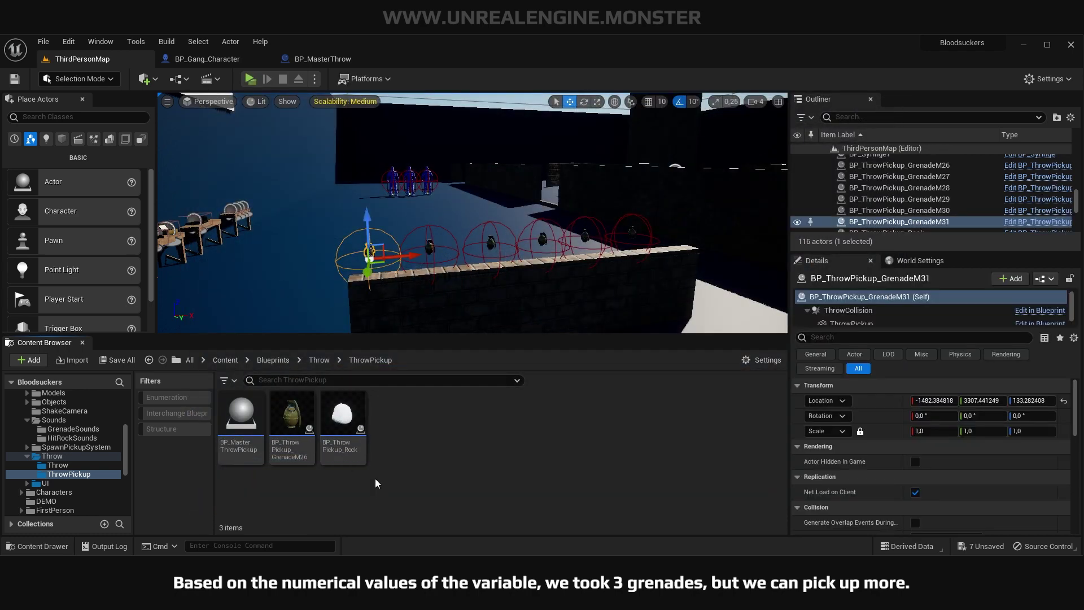
key(Escape)
Navigate the Content Browser to Content > Blueprints.
click(225, 361)
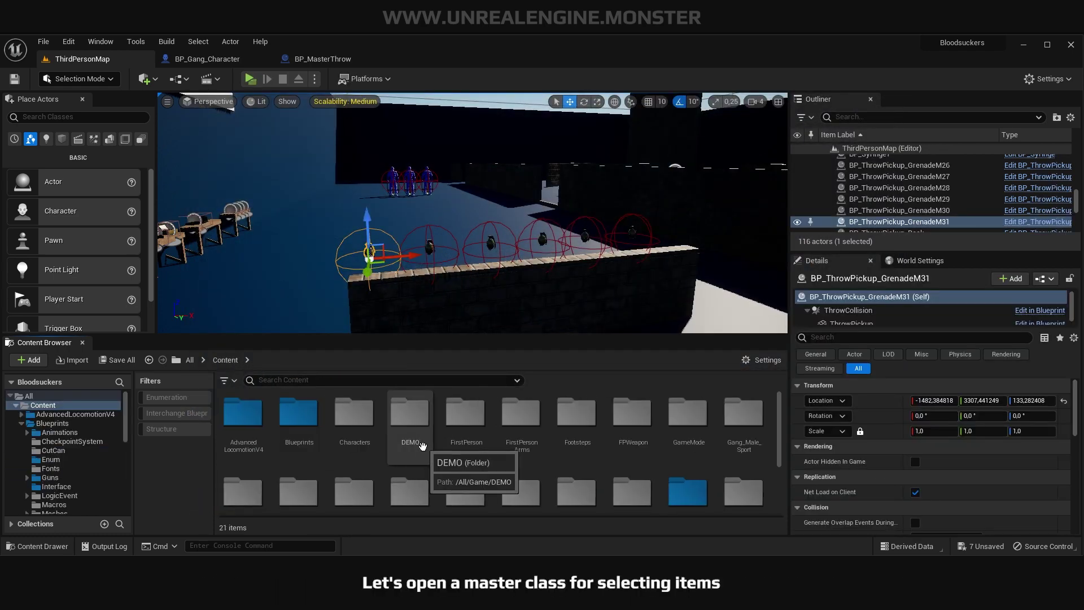
double_click(312, 423)
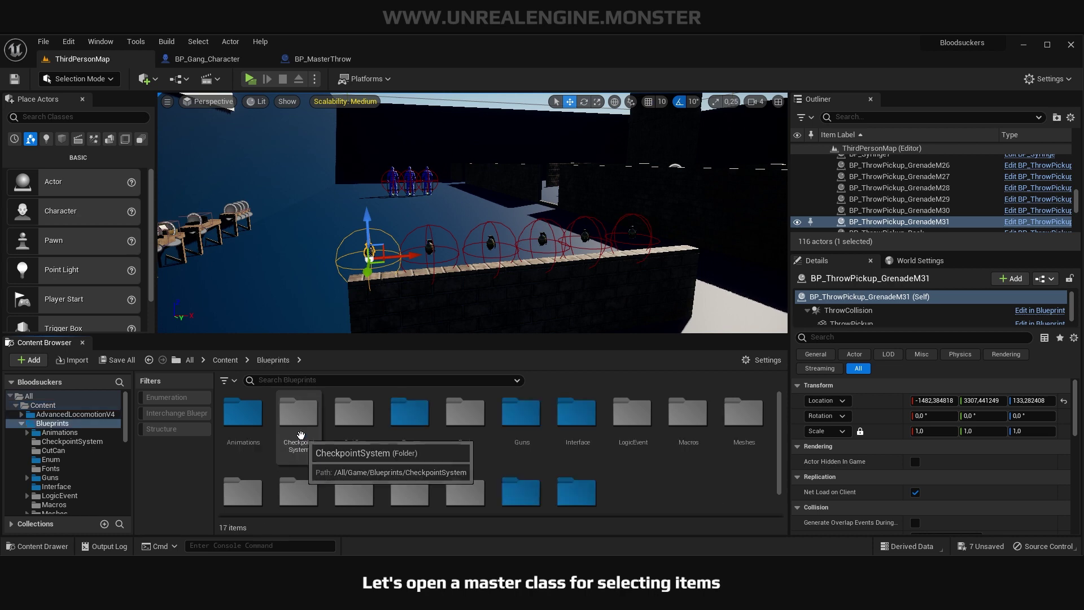
scroll(516, 452, down, 1)
Open BP_MasterThrowPickup from Throw > ThrowPickup, review its PickupThrow logic, compile, save, and return to ThirdPersonMap.
double_click(515, 452)
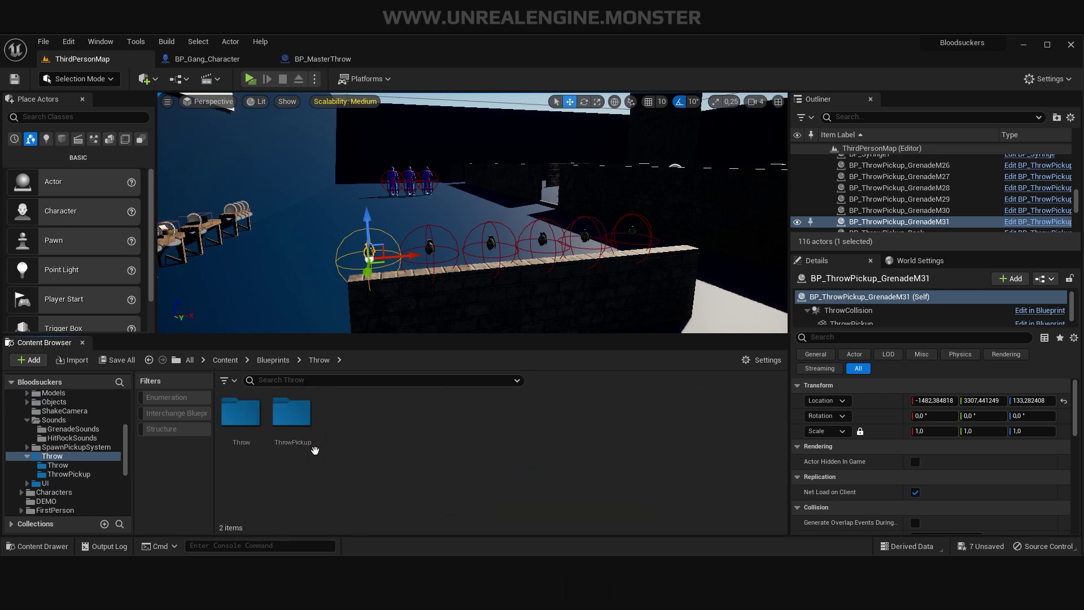
double_click(293, 415)
double_click(253, 425)
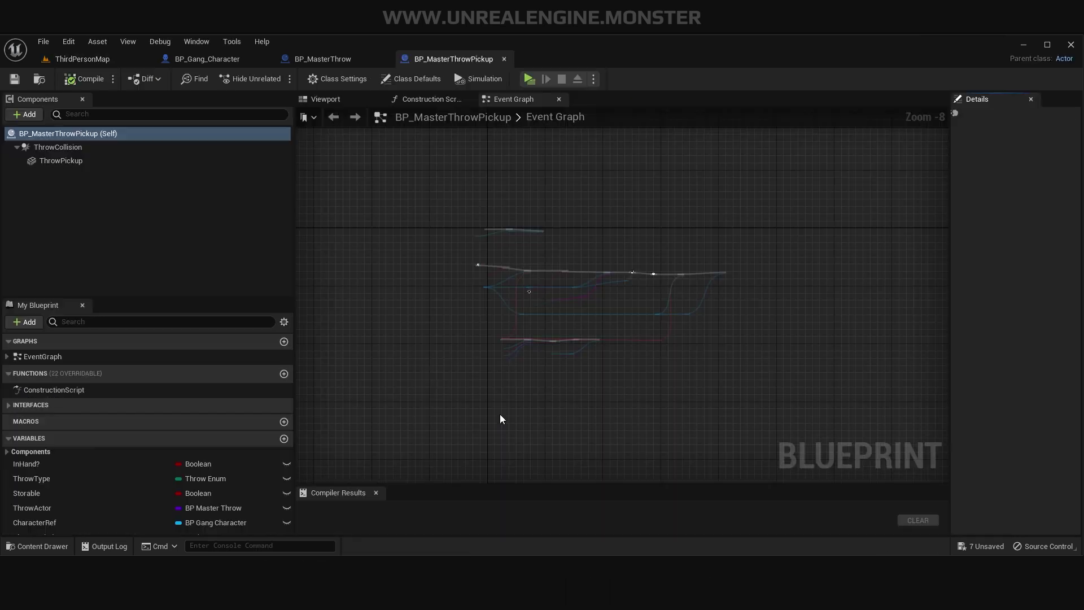
scroll(514, 317, up, 7)
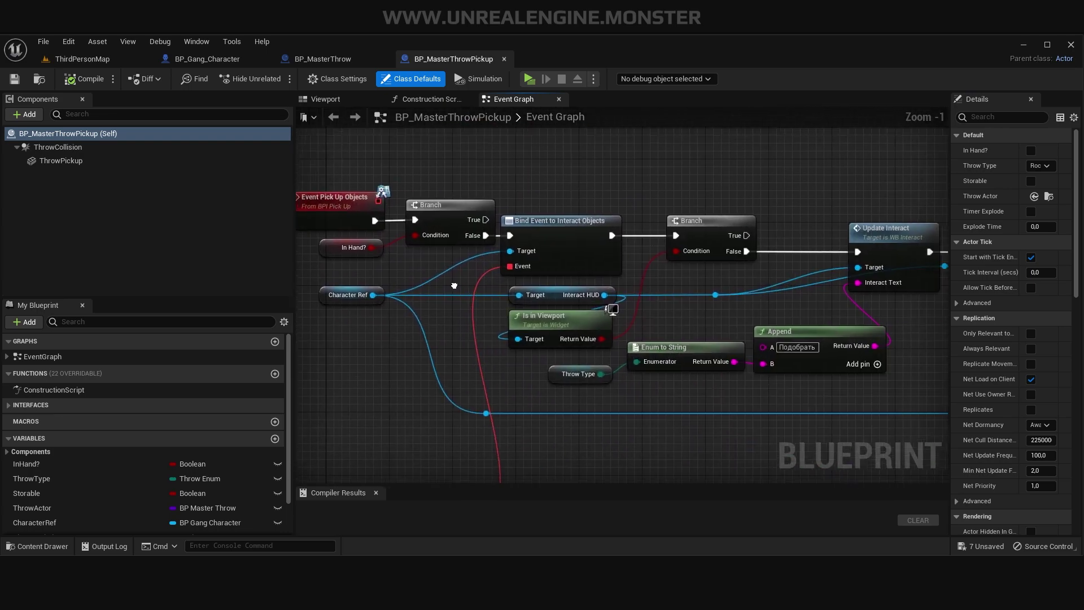
right_drag(530, 347, 425, 235)
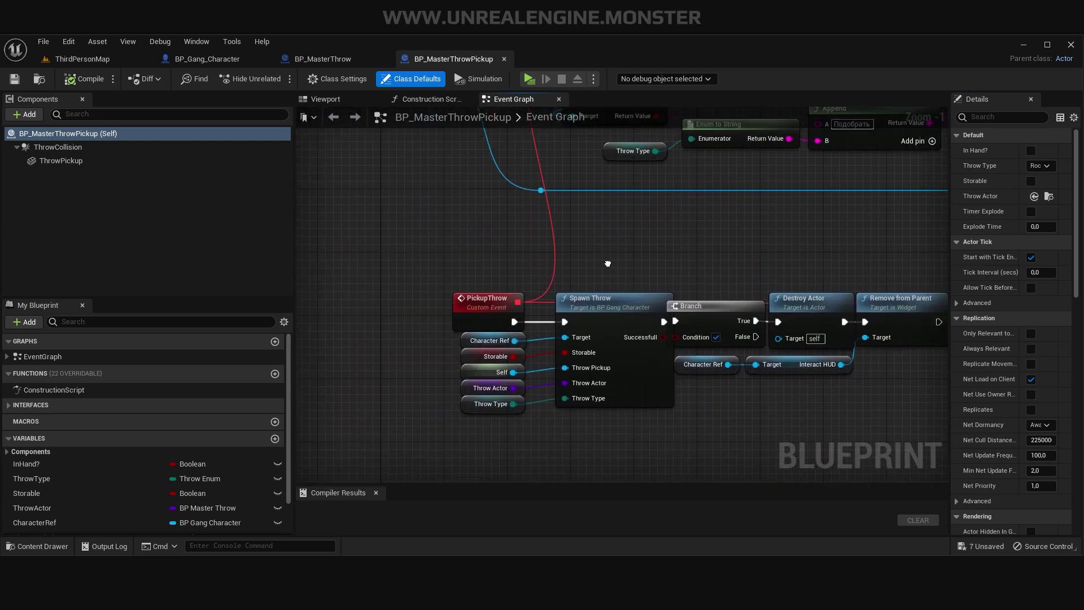
scroll(549, 267, up, 1)
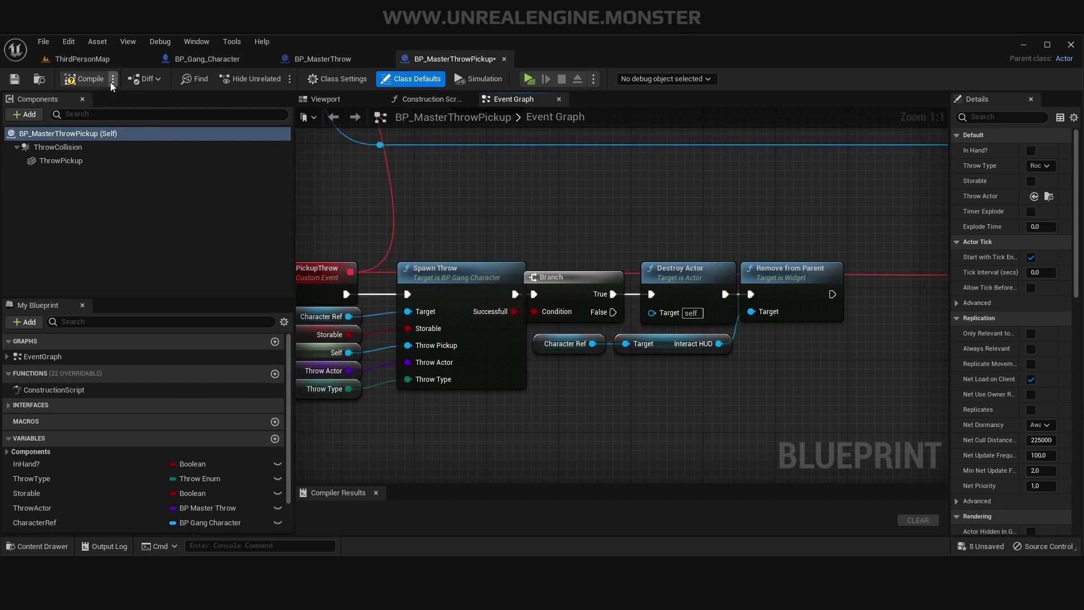
click(17, 84)
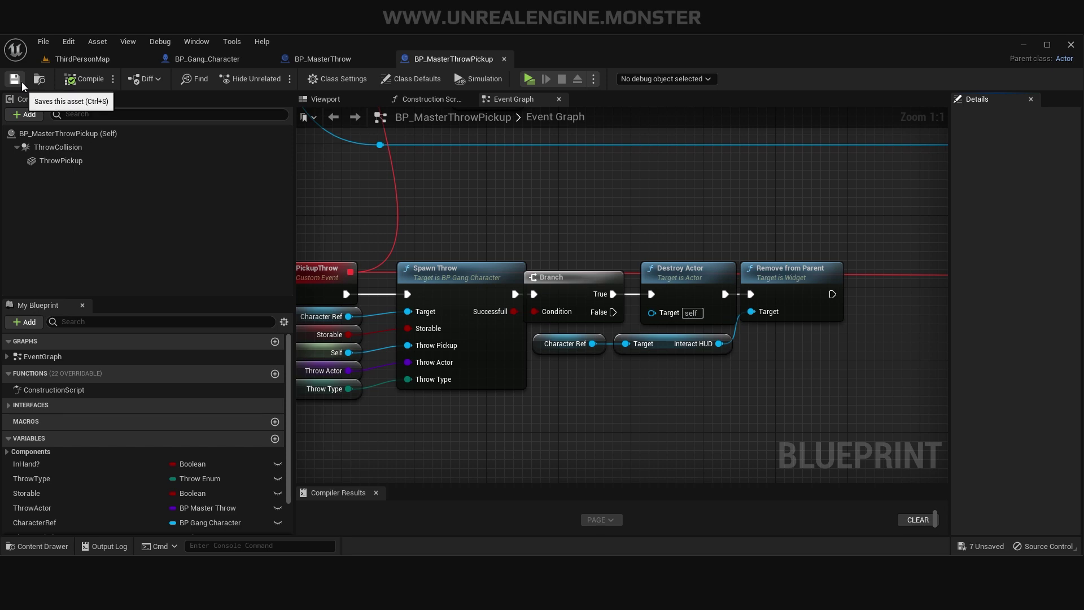
click(85, 61)
Start a play-test, pick up the grenade at the low wall, and jump over the walls.
key(alt+p)
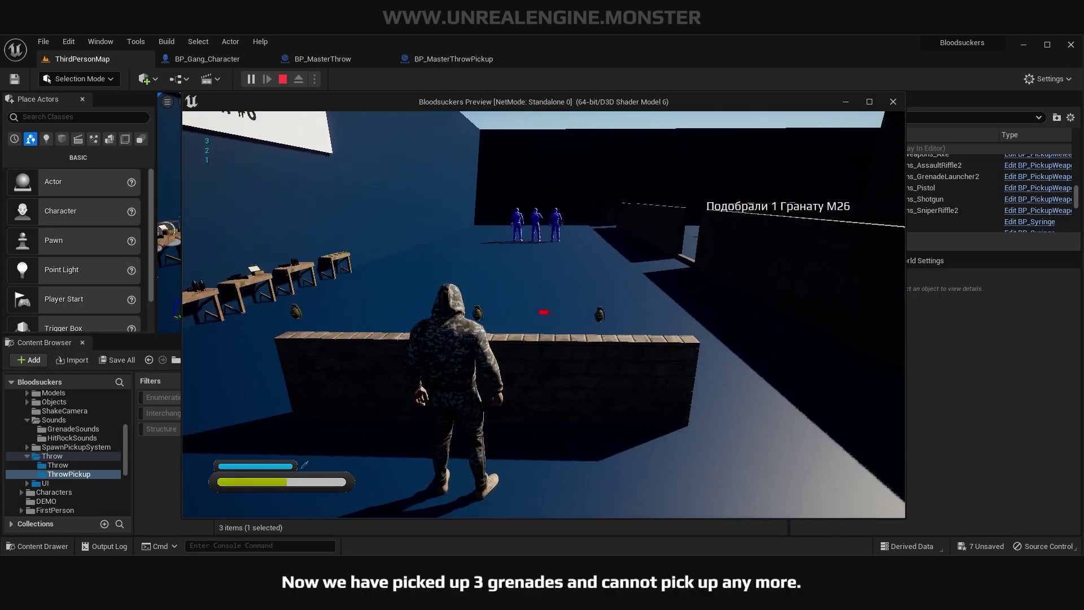
key(a)
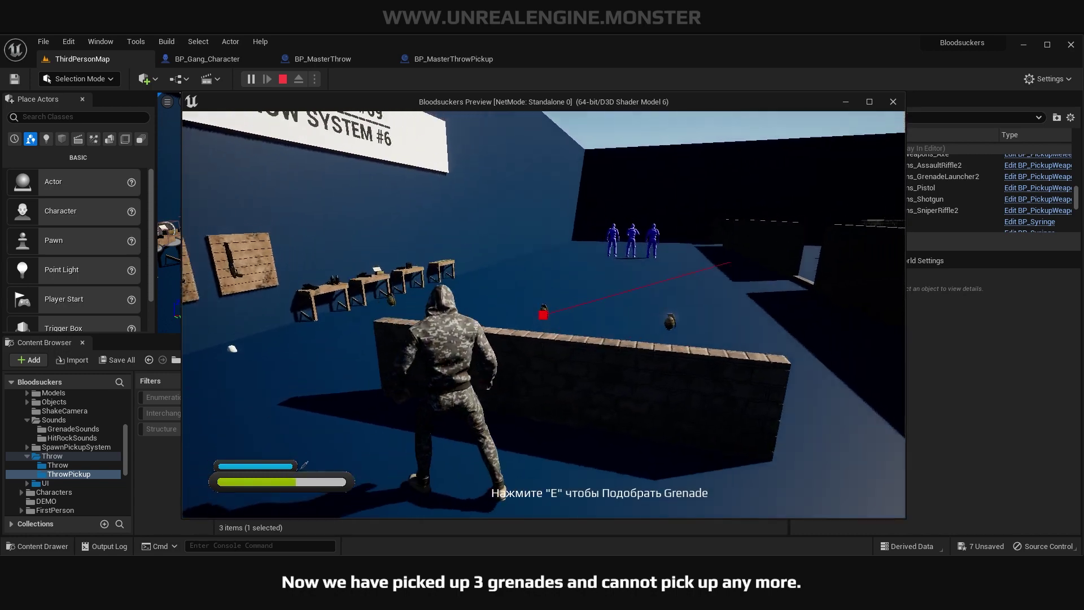
key(s)
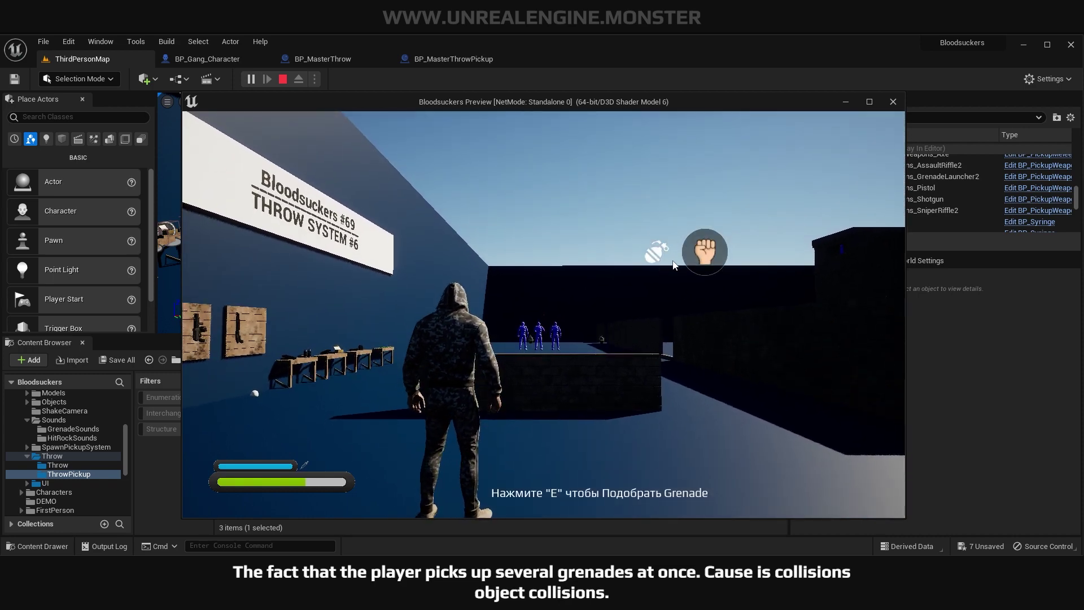
key(w)
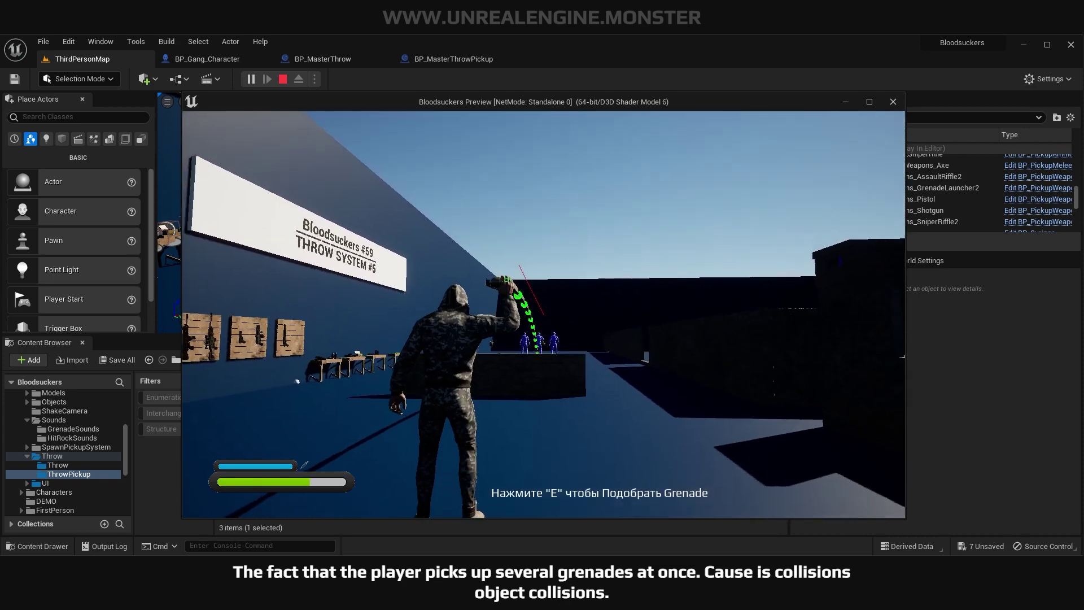
key(e)
key(s)
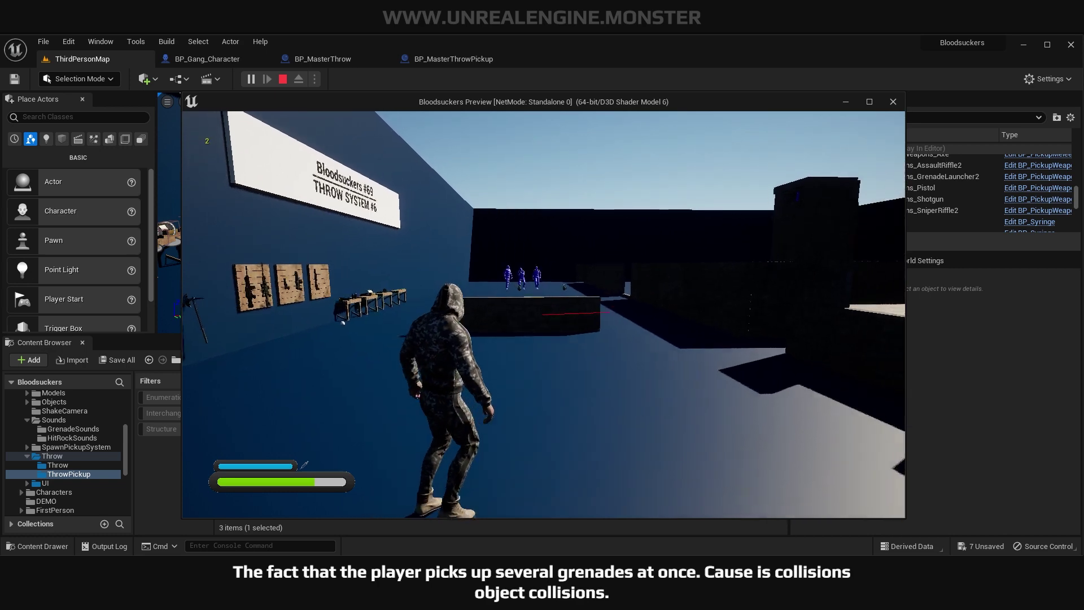
key(w)
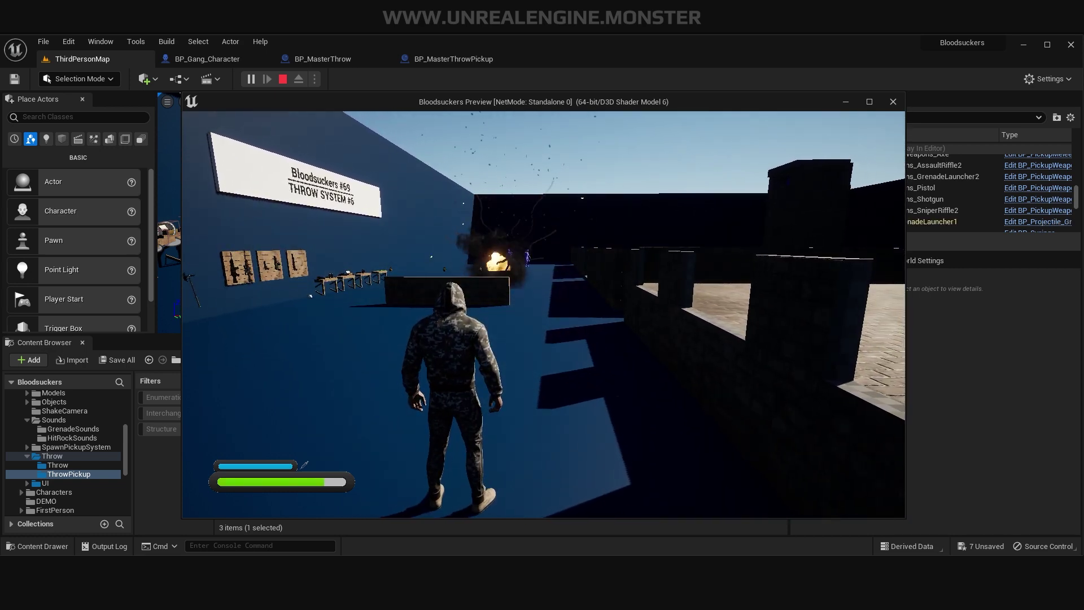
key(w)
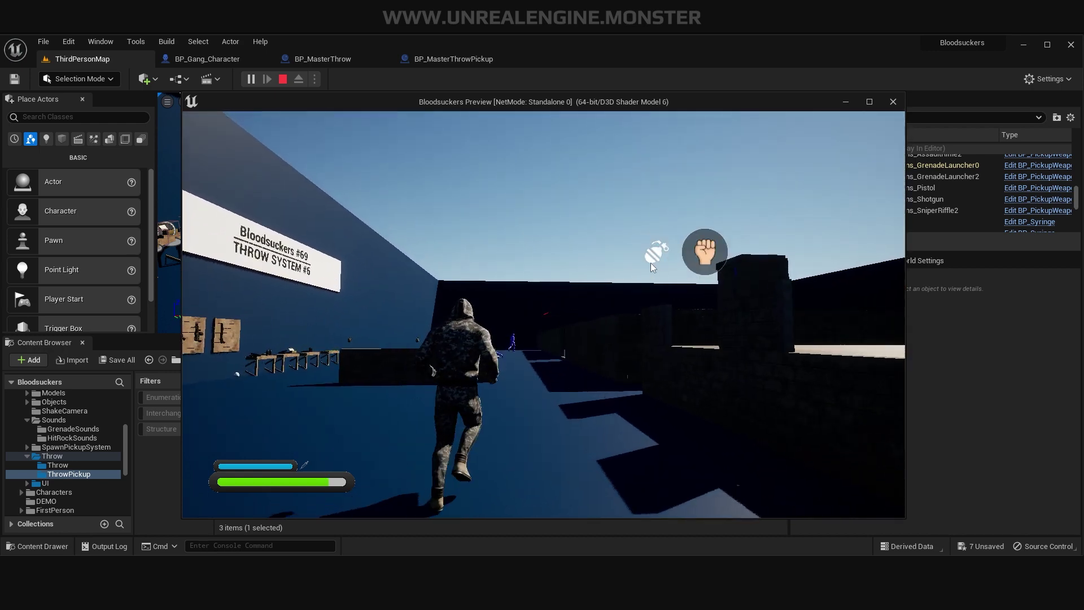
key(space)
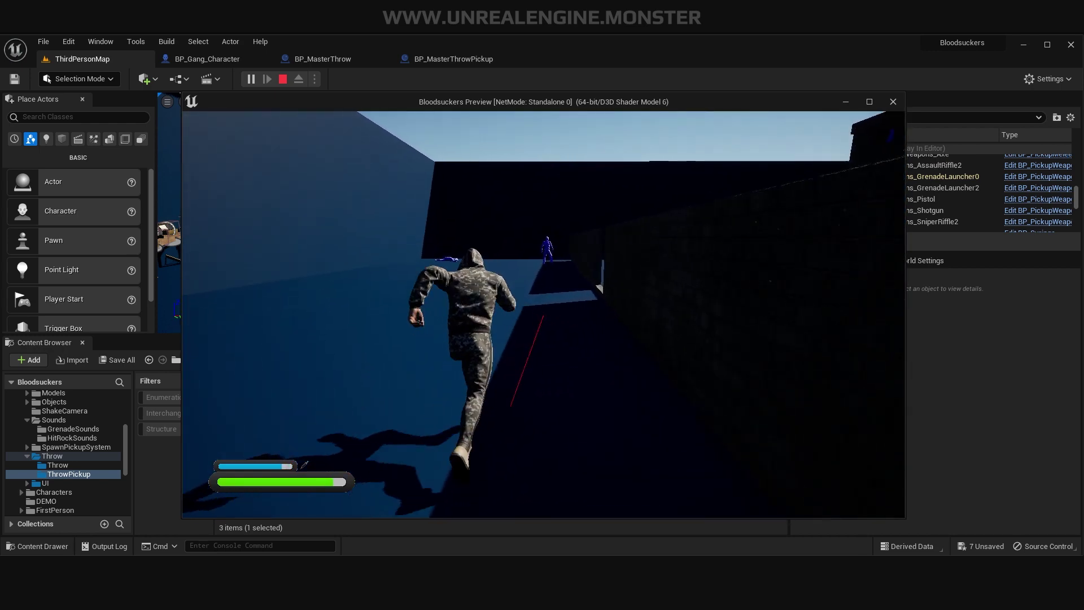
Aim a grenade throw, collect another grenade, equip it from the selection wheel, then stop.
key(g)
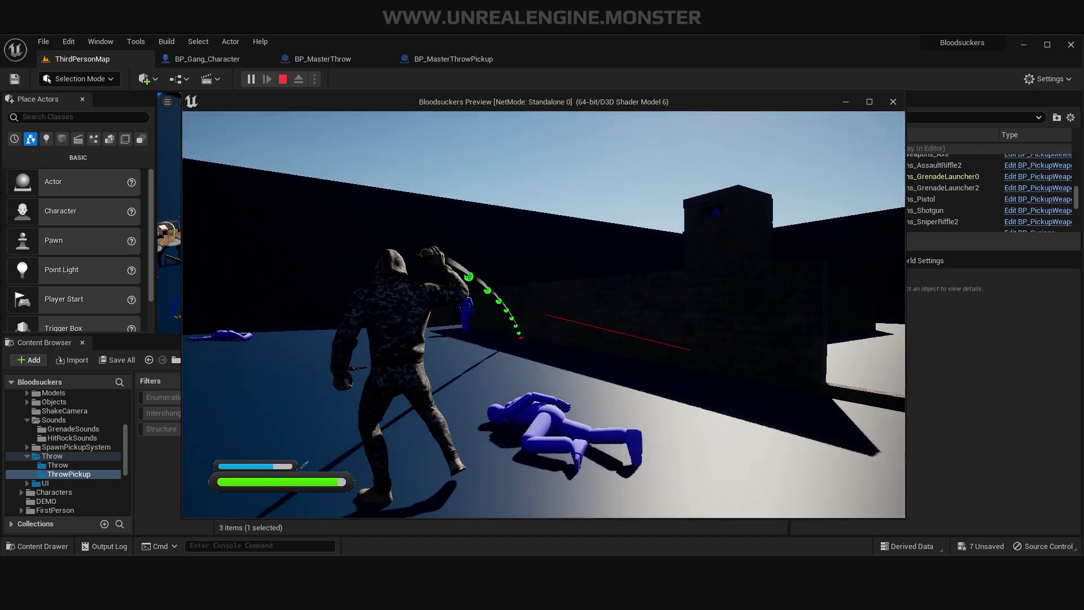
key(w)
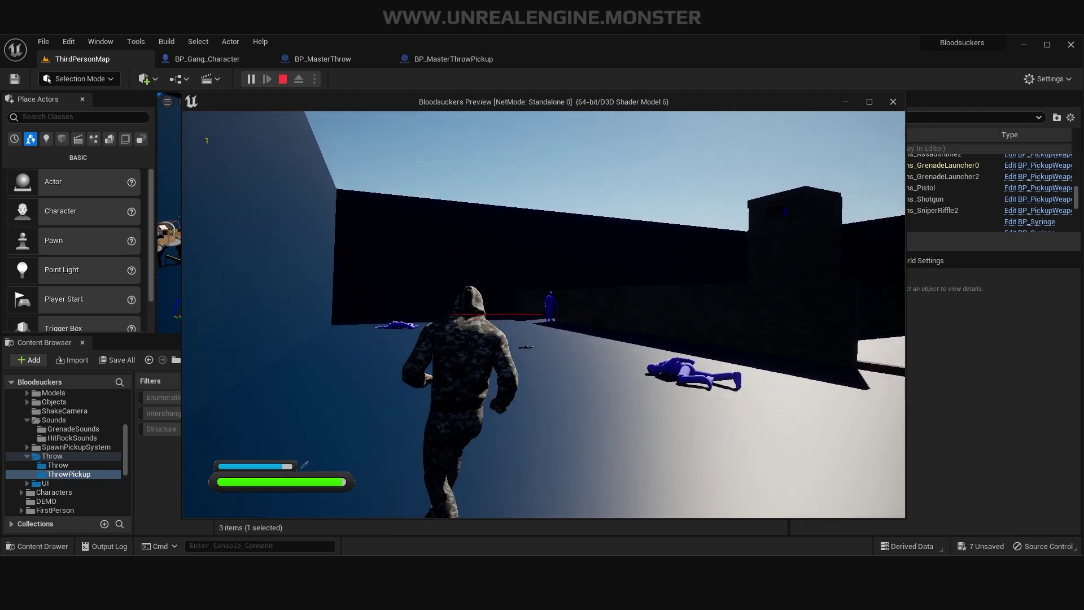
key(w)
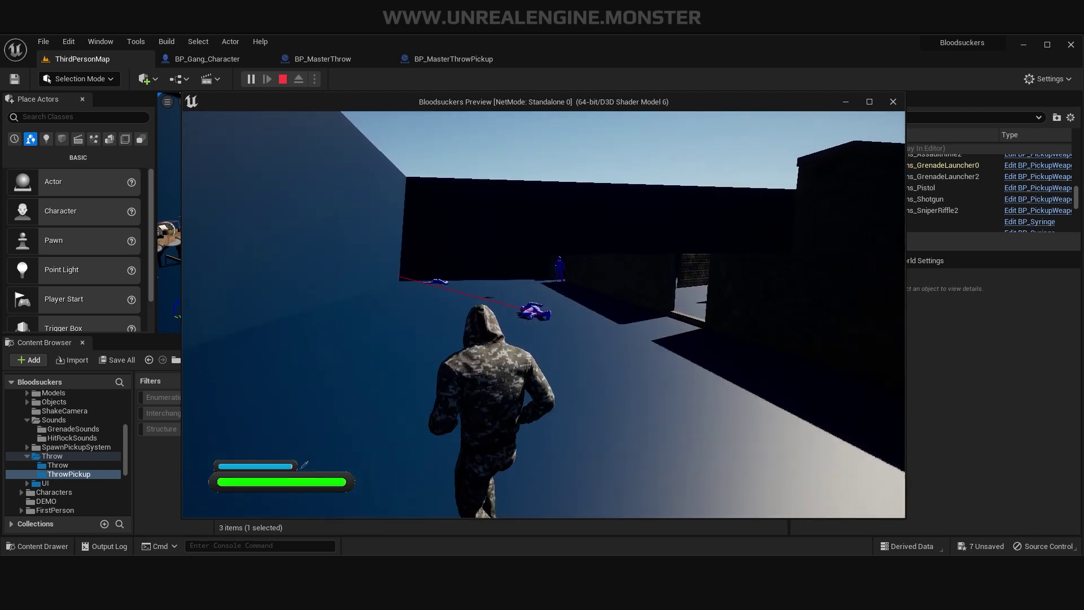
key(w)
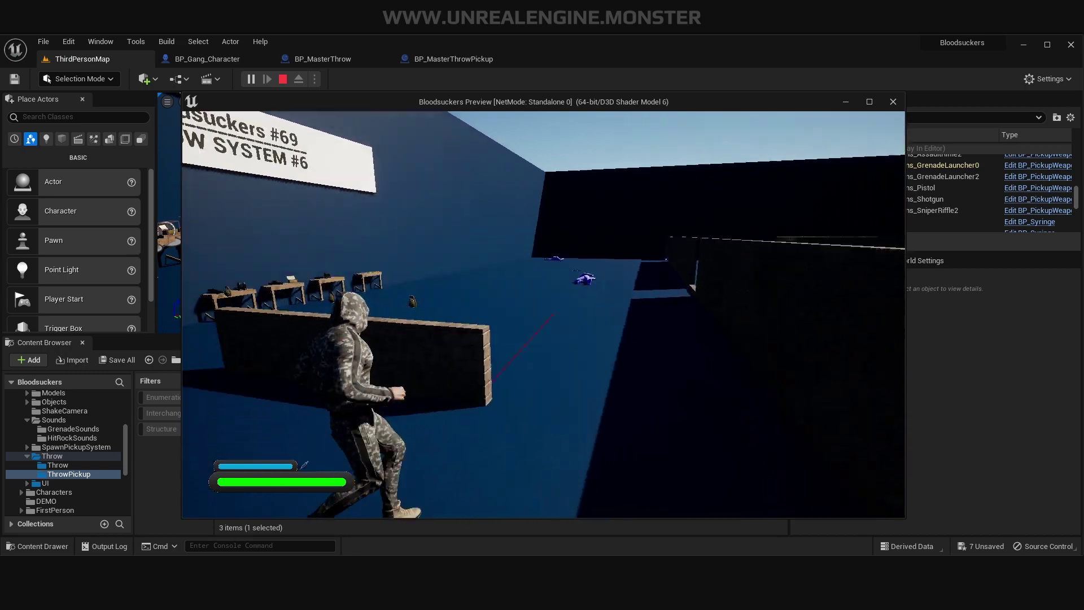
key(e)
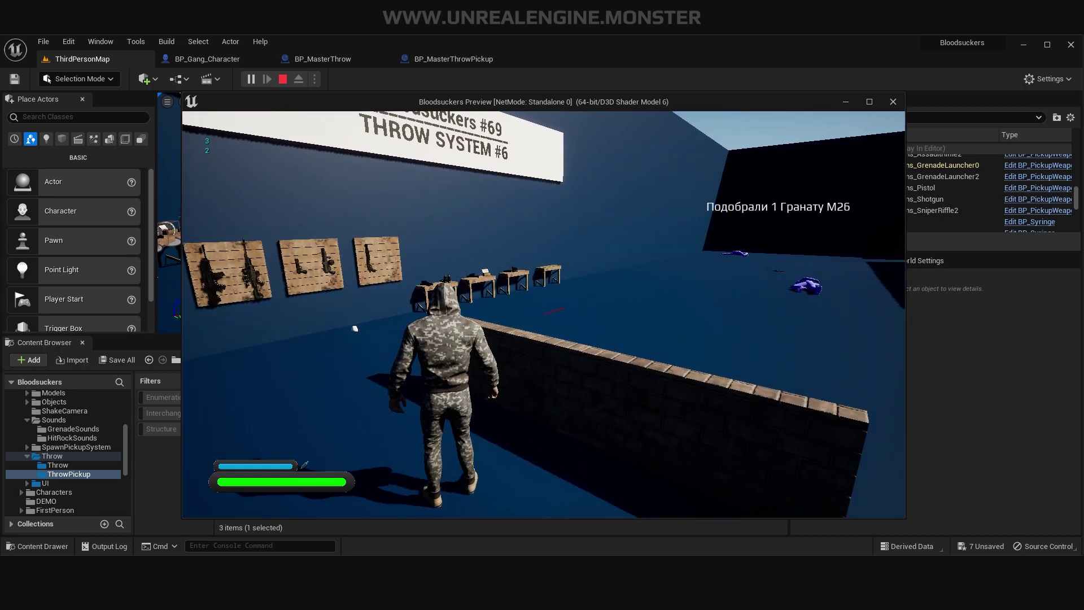
key(w)
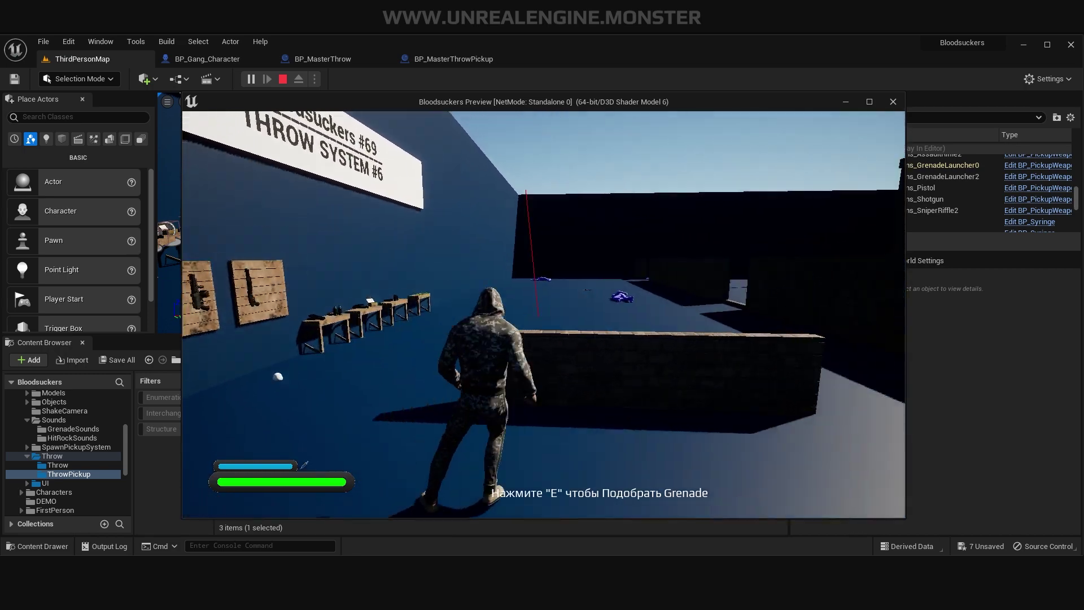
key(Tab)
click(649, 261)
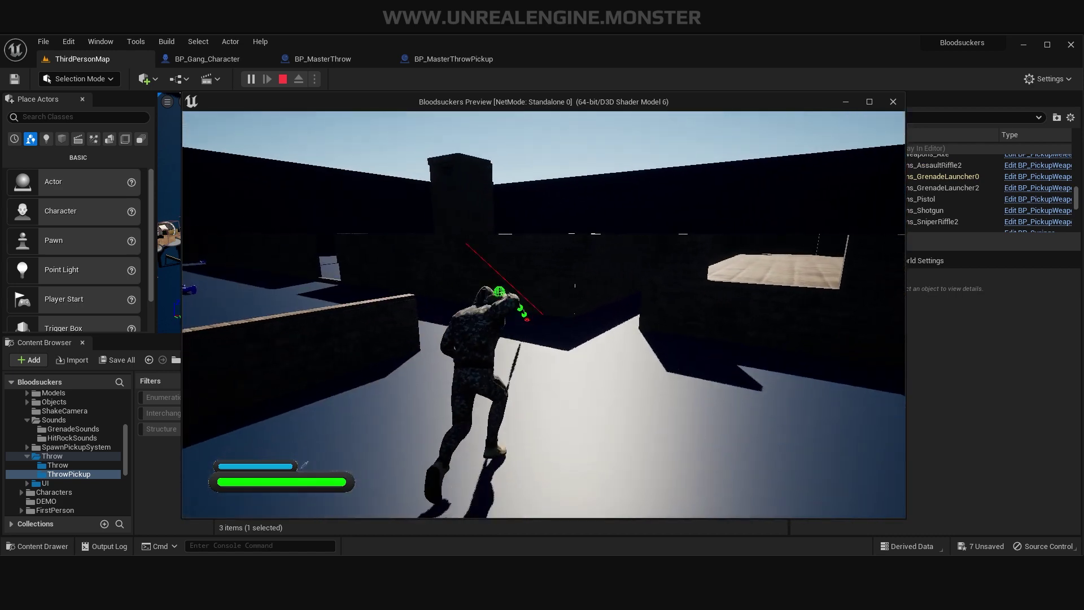
key(w)
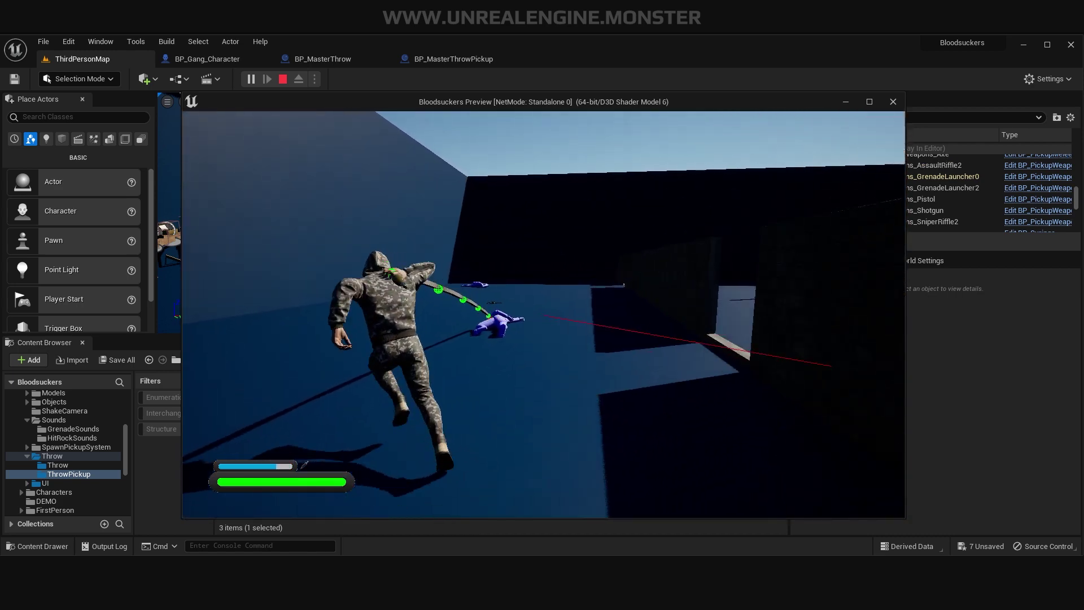
key(w)
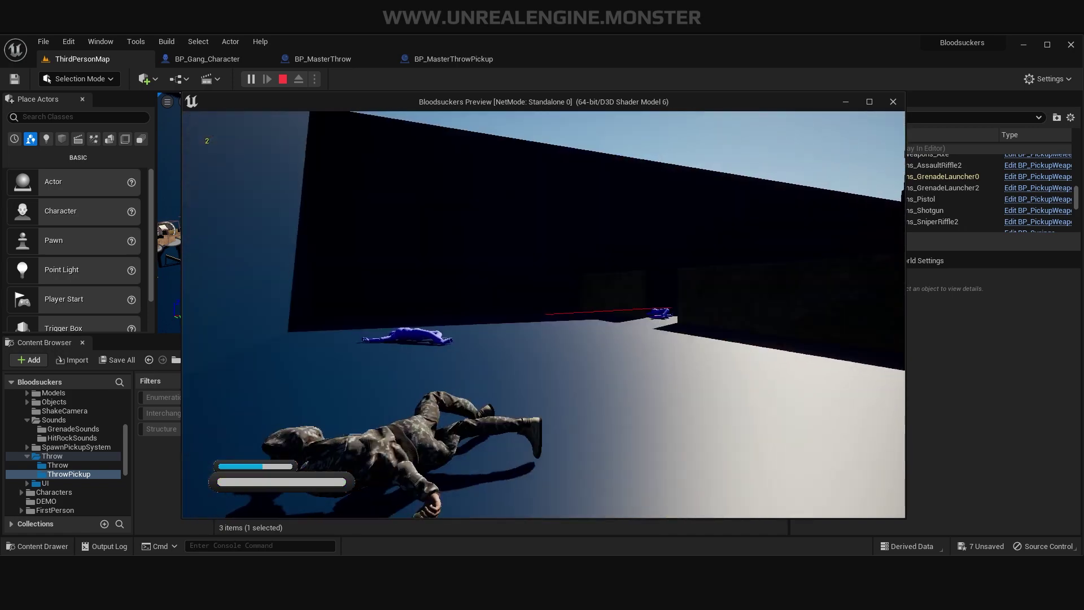
key(Escape)
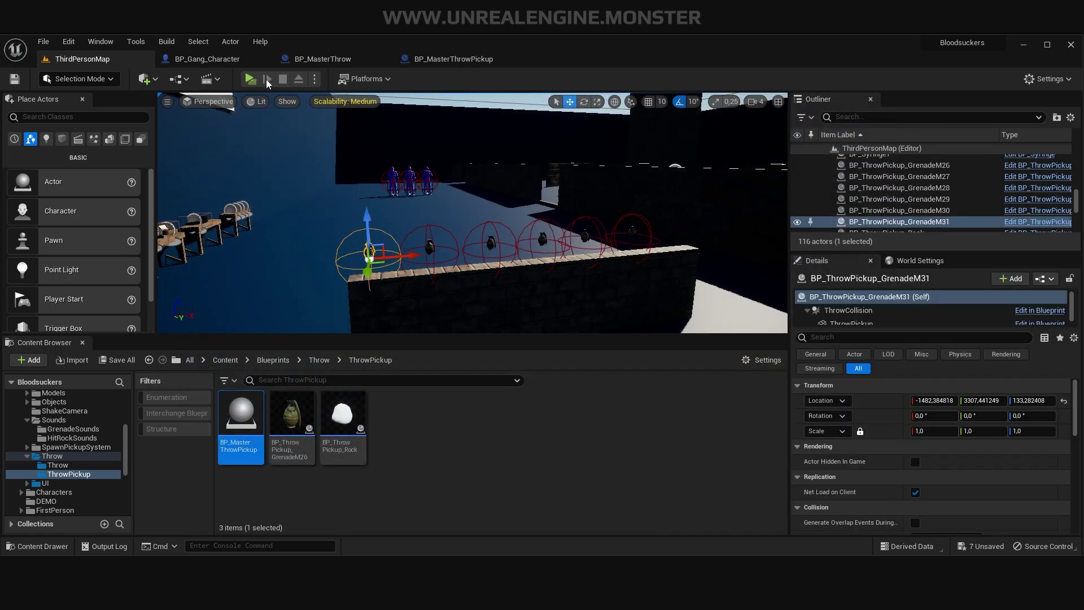
Replay, pick up a grenade, equip it from the throwable wheel, and stop the play-test.
key(alt+p)
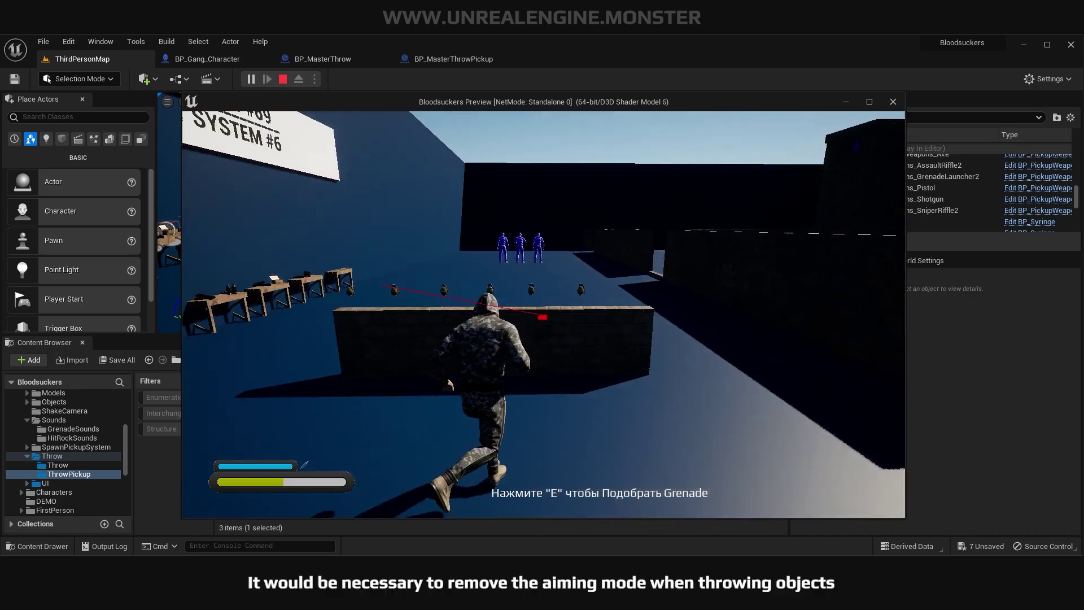
key(e)
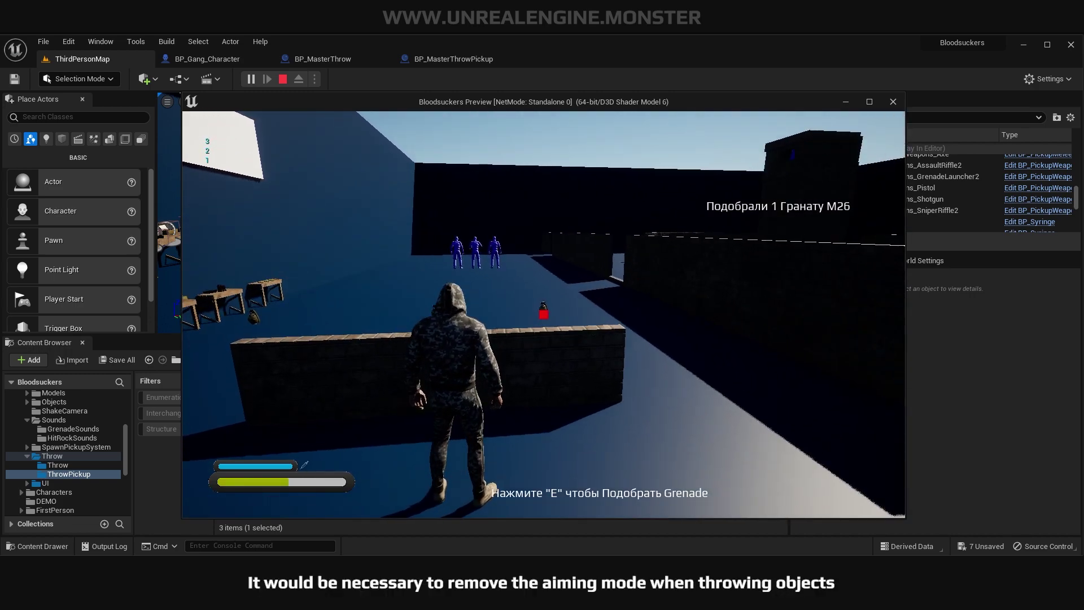
key(Tab)
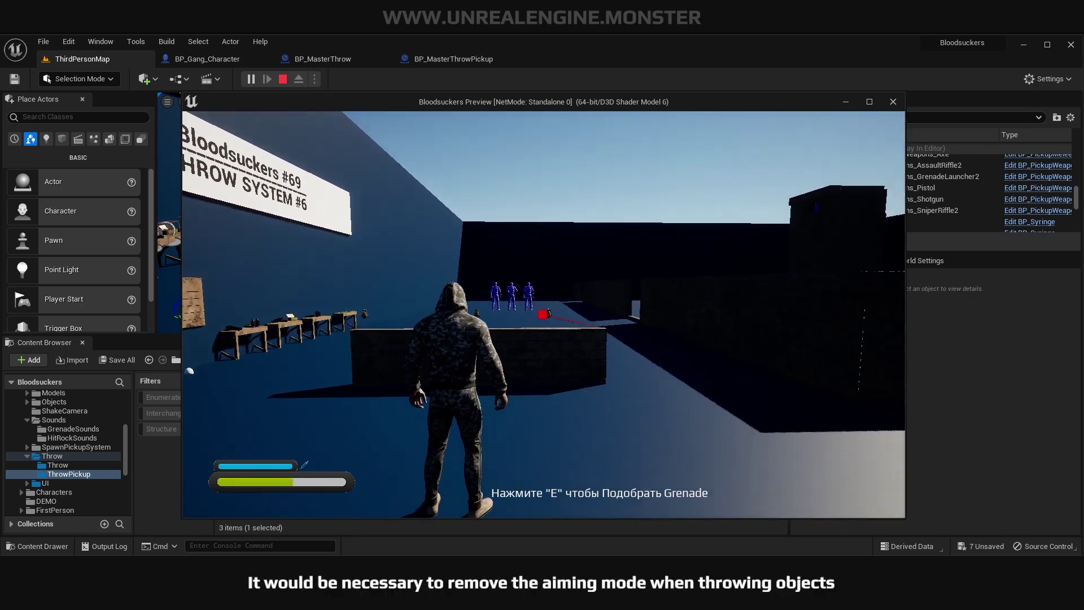
click(642, 257)
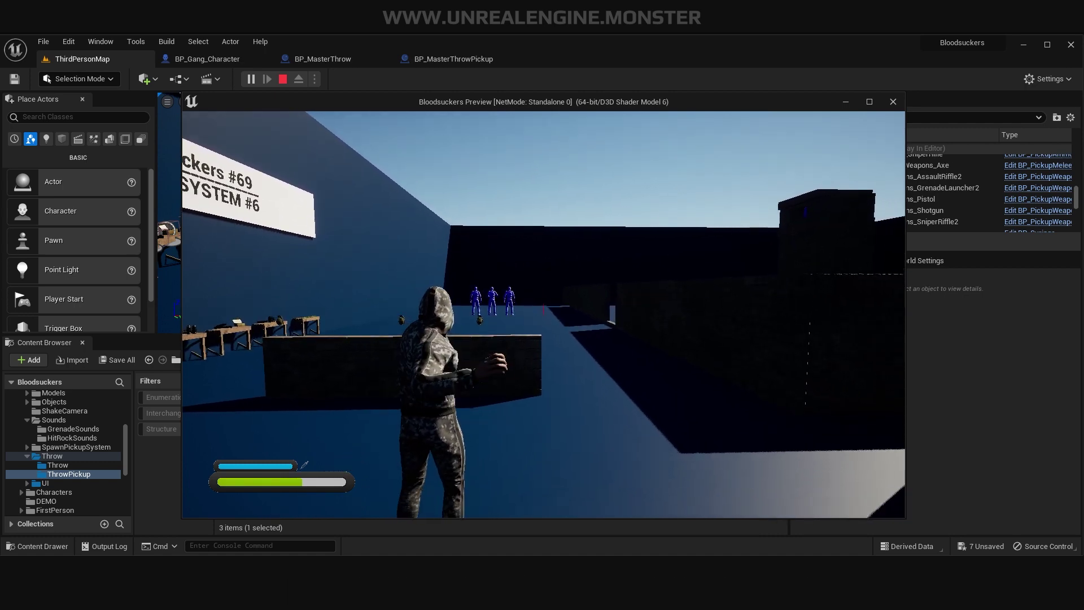
key(Escape)
Open the AIMScope collapsed graph in BP_Gang_Character's WeaponGraph.
click(207, 59)
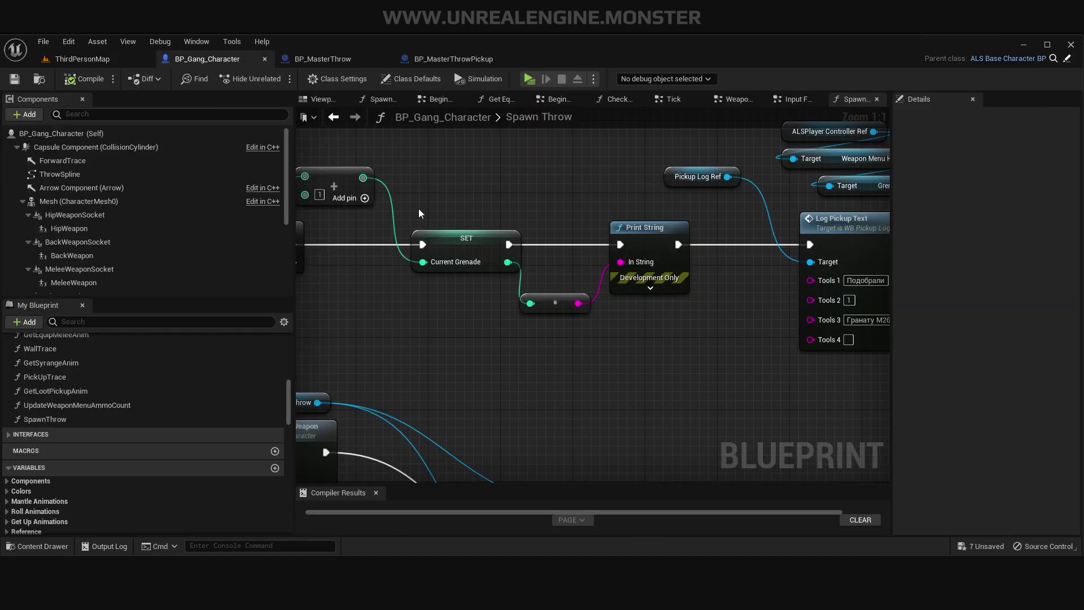
scroll(100, 410, up, 1)
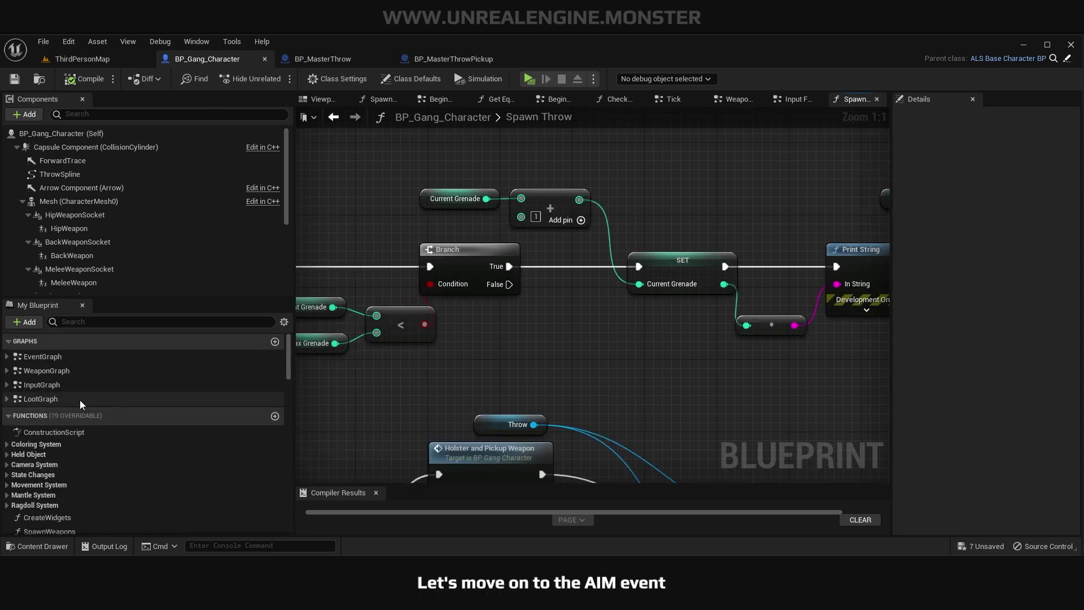
double_click(63, 371)
scroll(477, 342, up, 12)
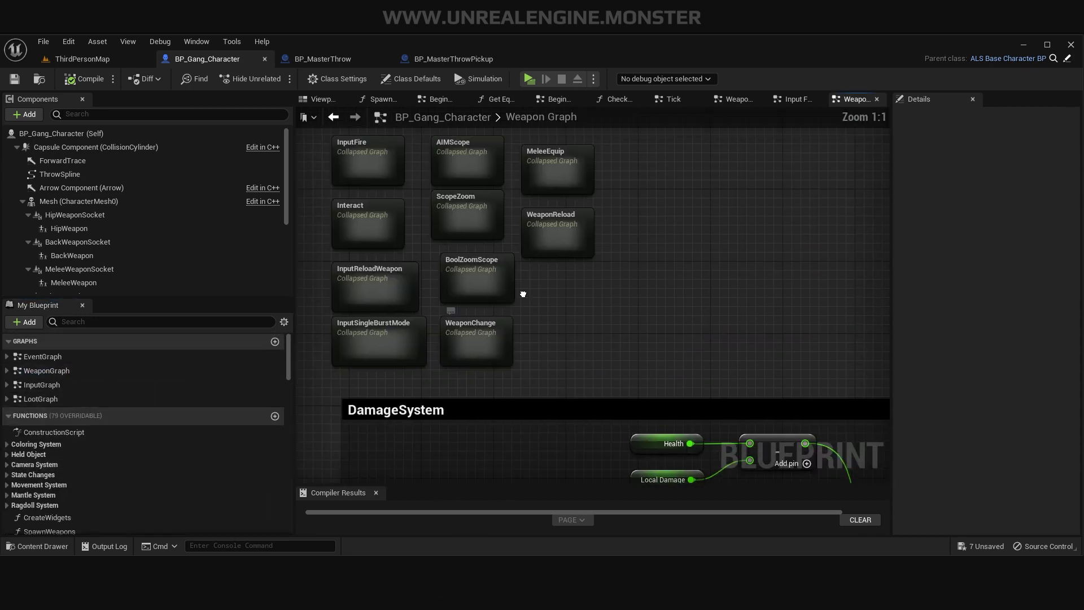
scroll(481, 287, down, 1)
double_click(481, 286)
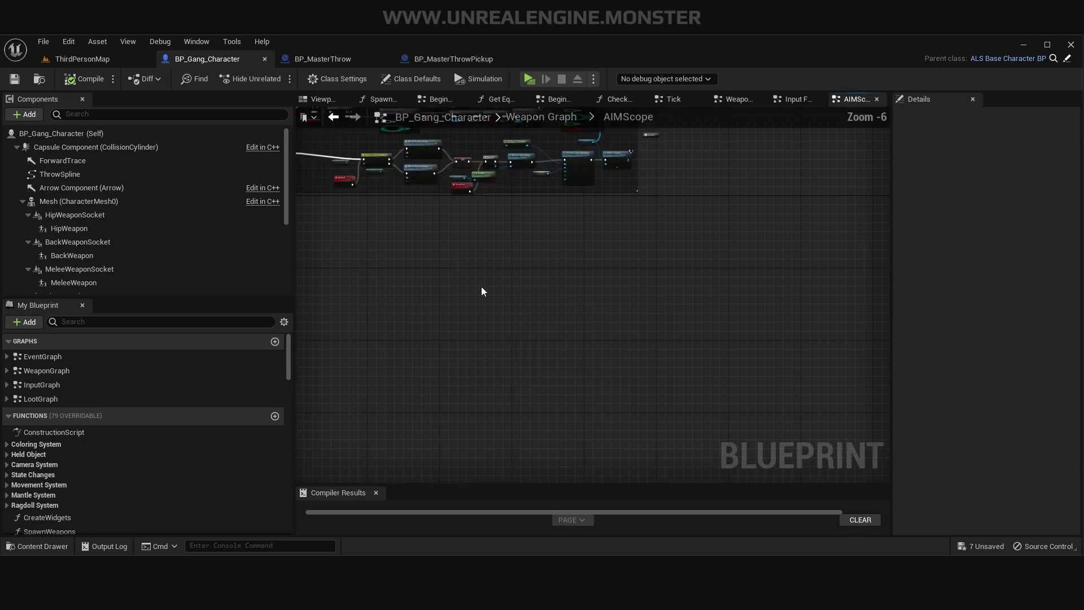
scroll(462, 324, up, 6)
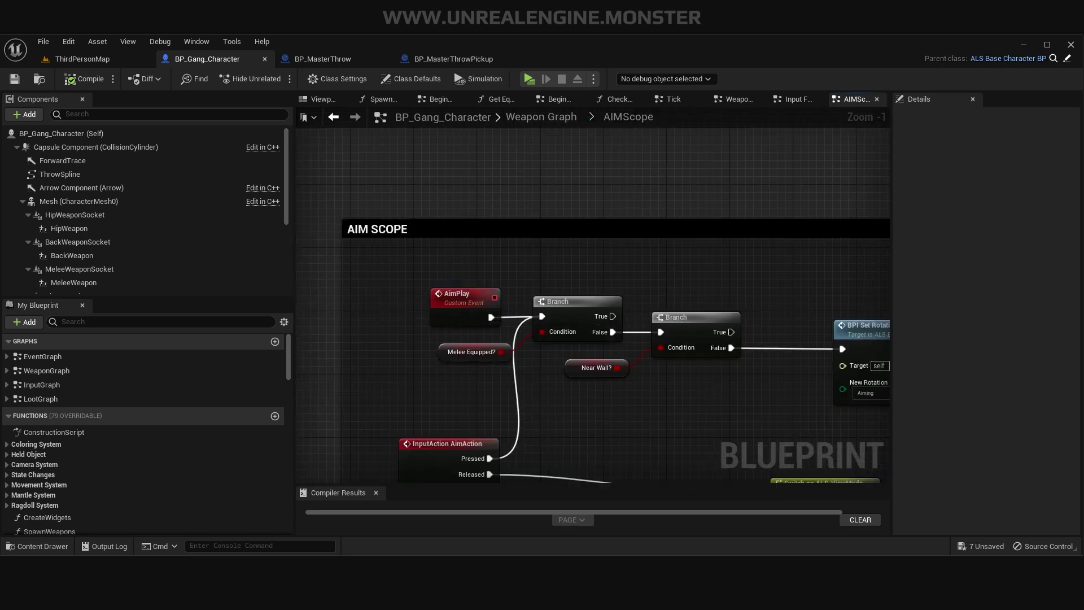
Enlarge the AIM SCOPE comment box to fit the aim logic.
right_drag(462, 324, 507, 361)
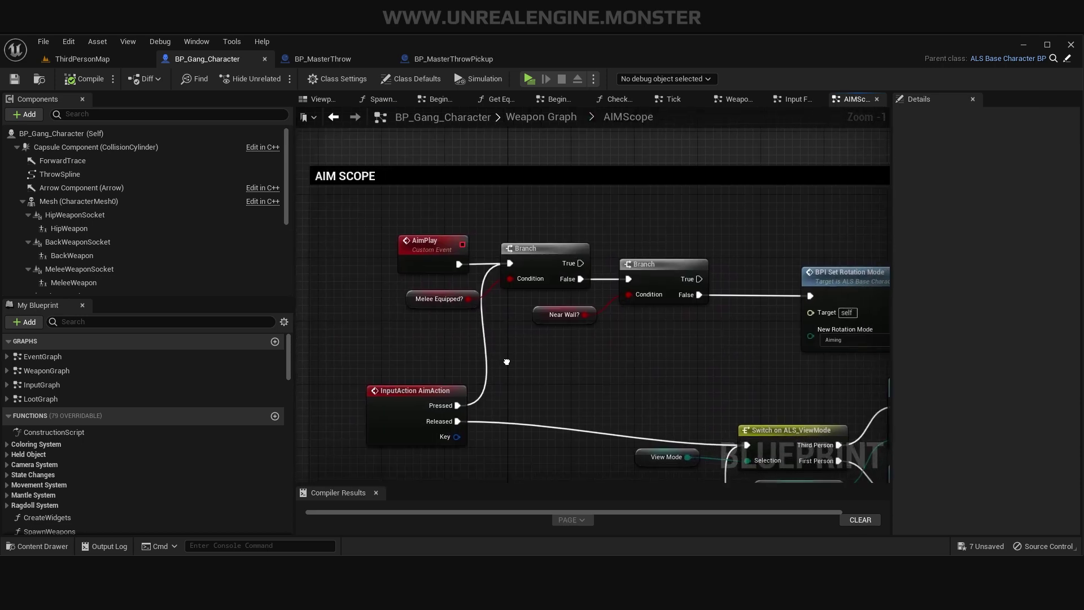
right_drag(506, 361, 482, 347)
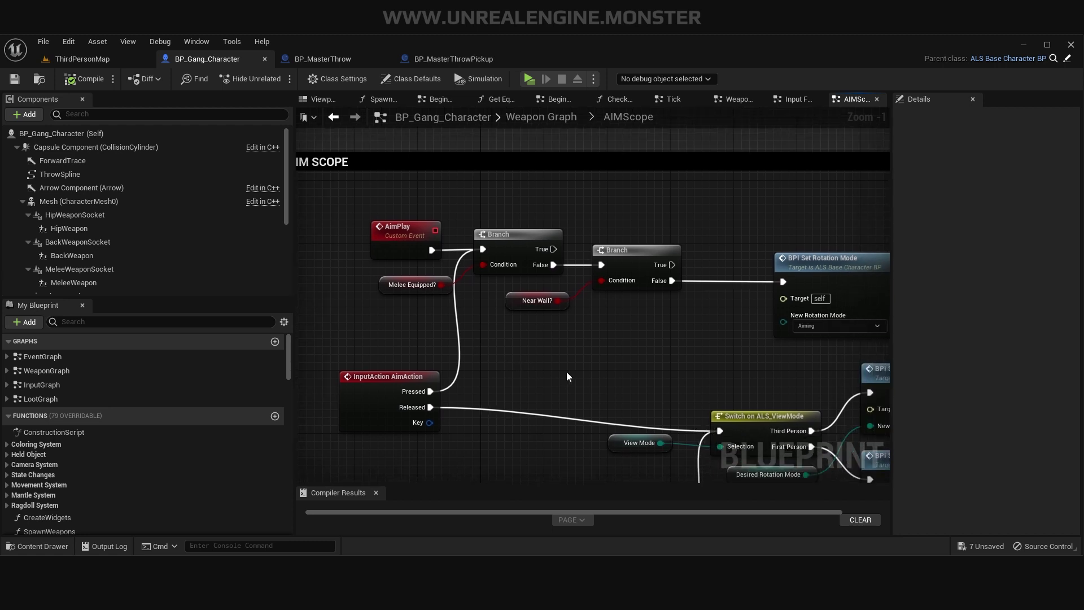
right_drag(595, 383, 445, 354)
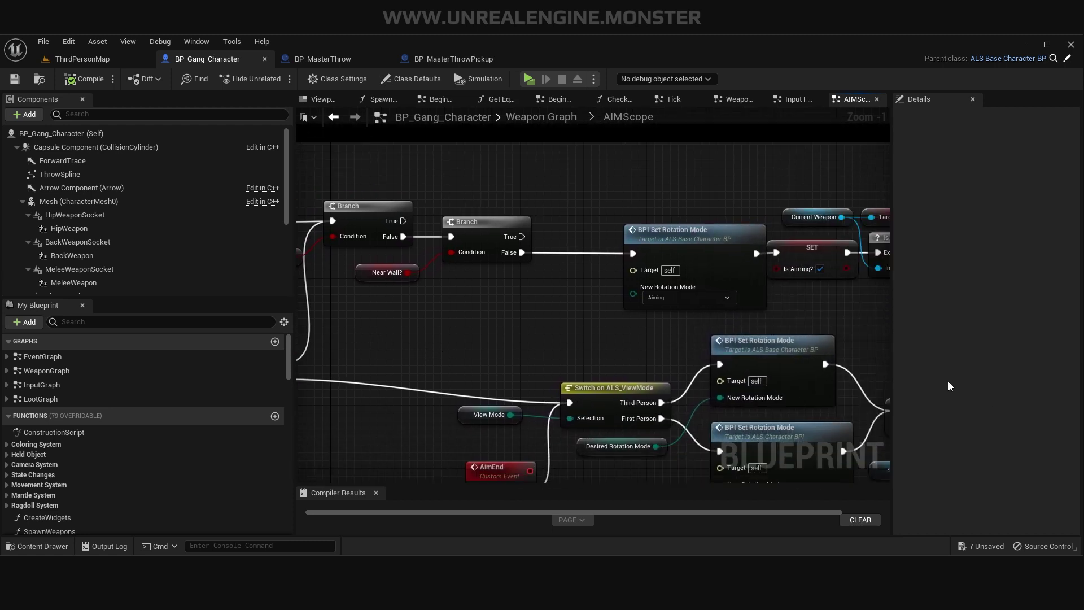
drag(889, 354, 1024, 354)
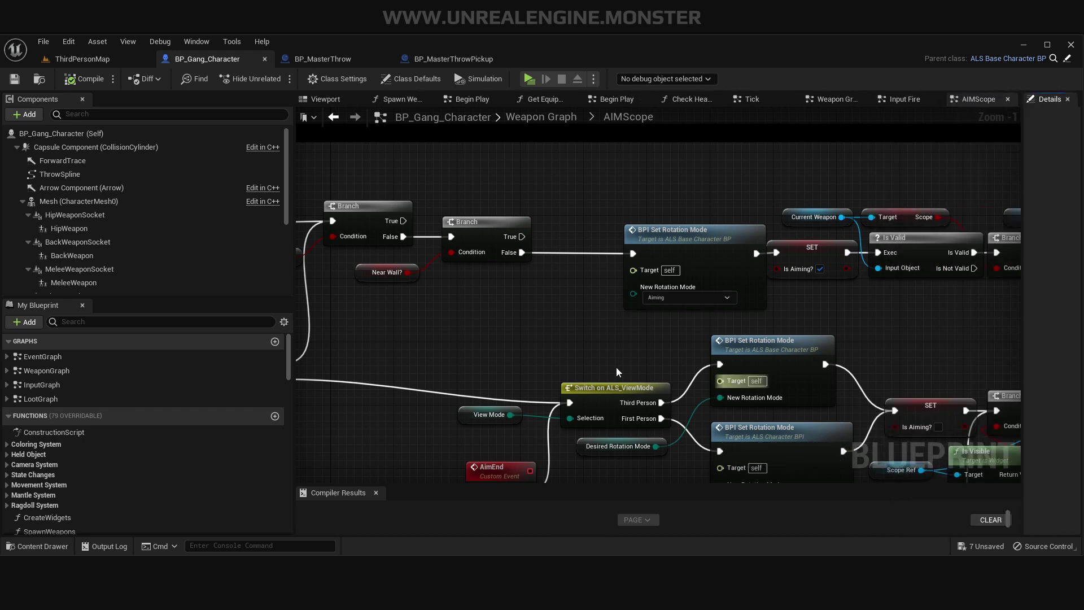
scroll(569, 416, down, 5)
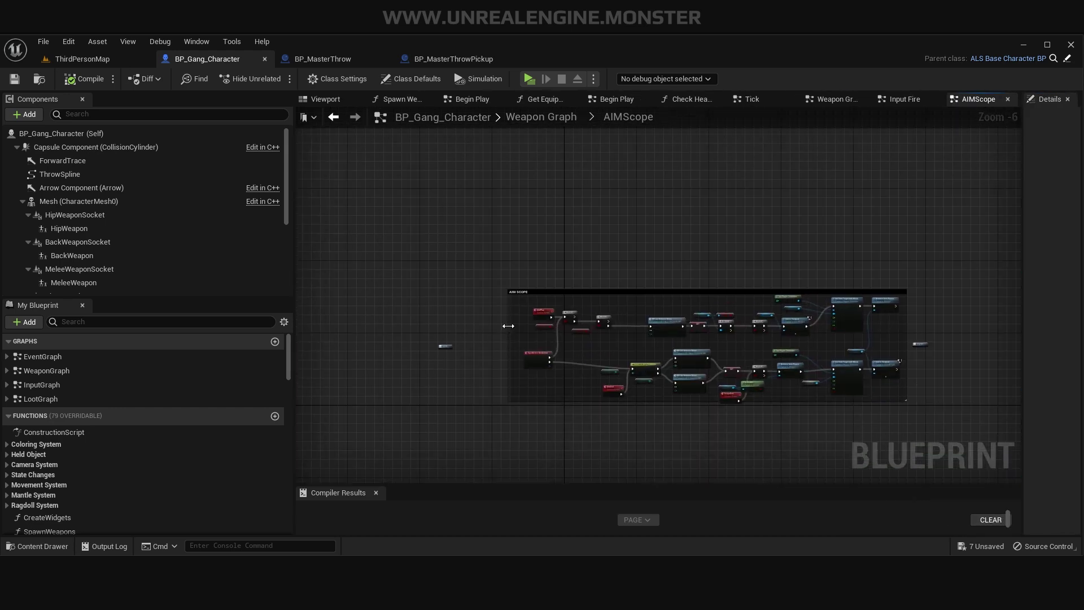
drag(533, 290, 552, 237)
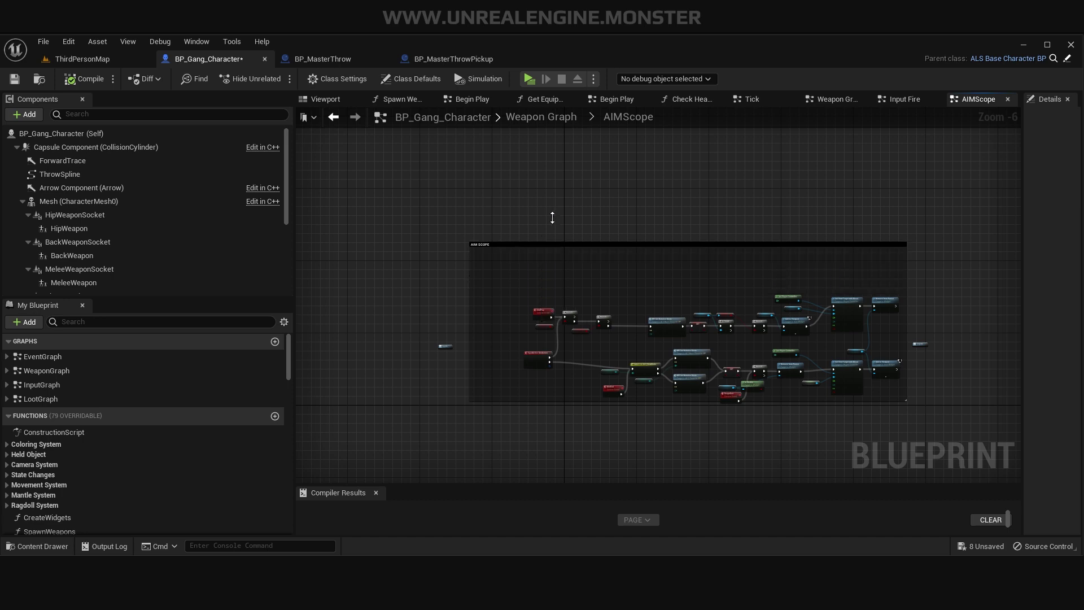
scroll(549, 321, up, 1)
scroll(569, 371, up, 3)
mouse_move(569, 371)
right_down()
mouse_move(541, 196)
mouse_move(535, 216)
right_up()
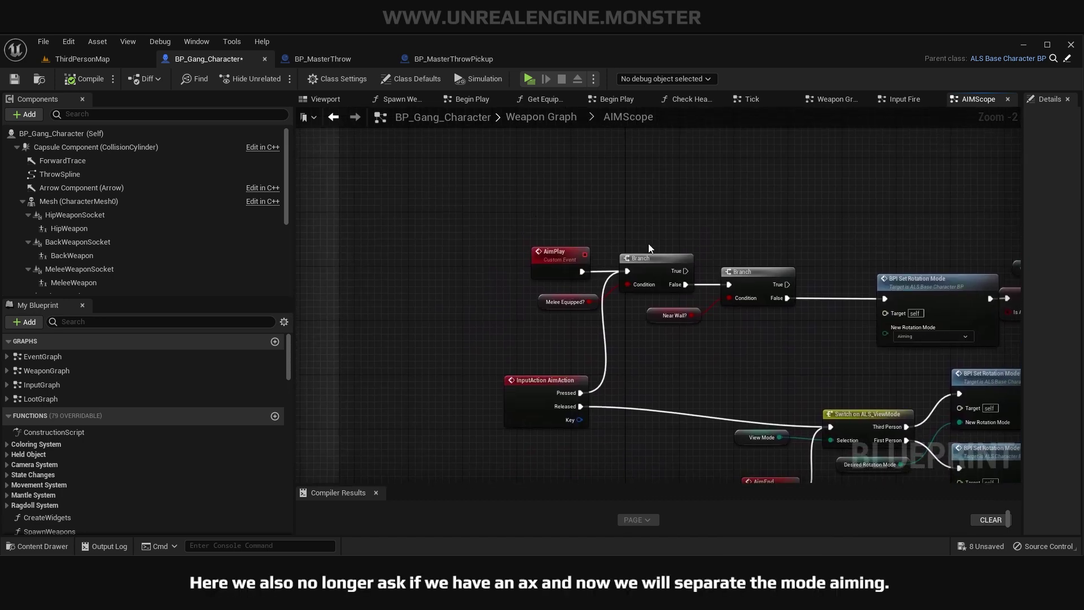
Delete the Melee Equipped? Branch and connect AimPlay directly to the Near Wall? Branch.
click(650, 258)
key(Delete)
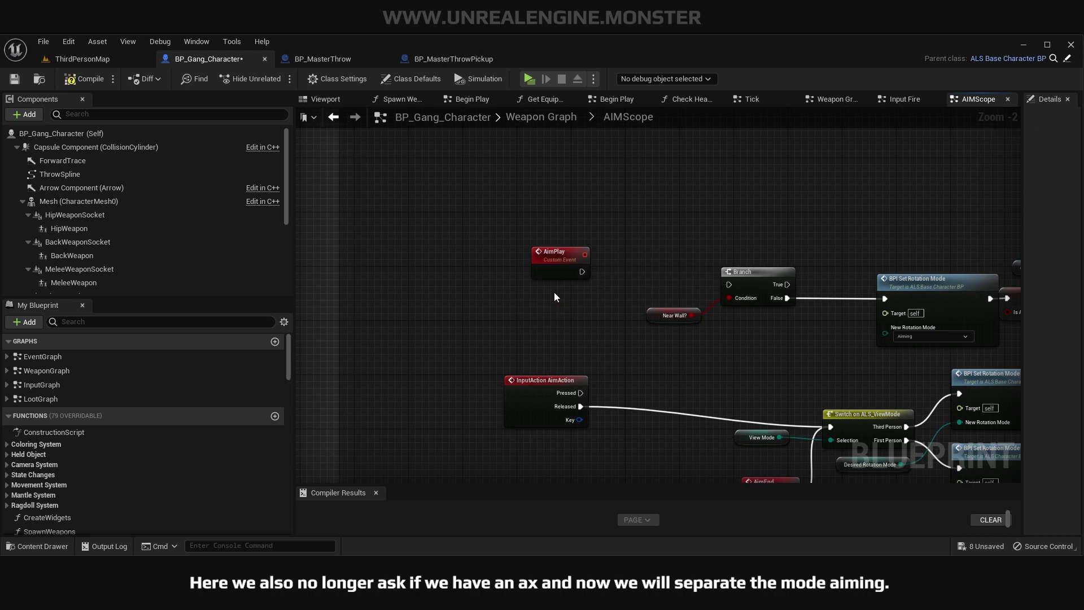
drag(555, 267, 635, 226)
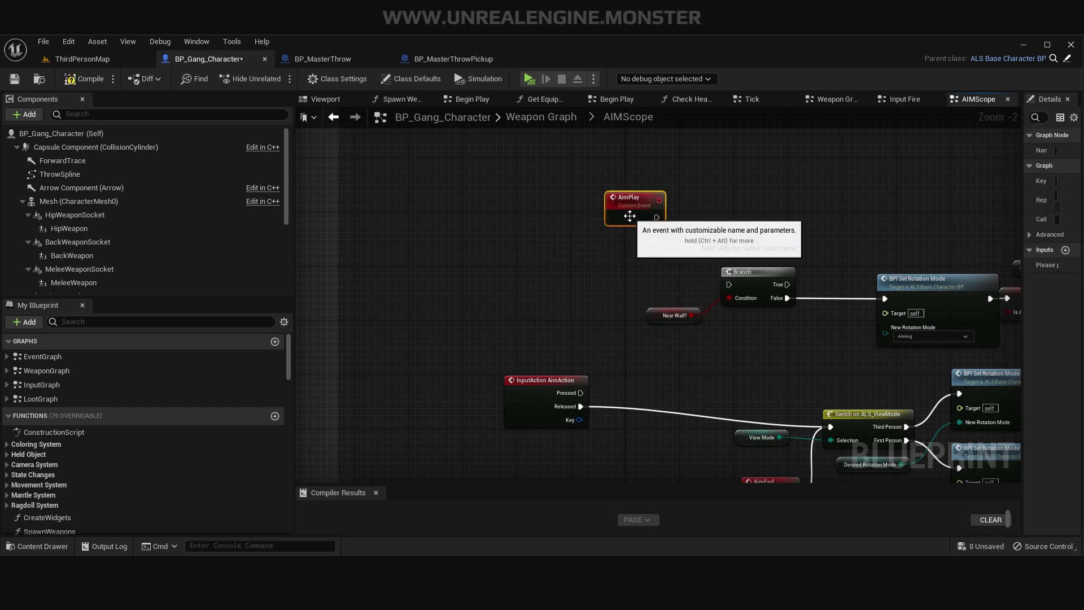
right_drag(658, 222, 589, 250)
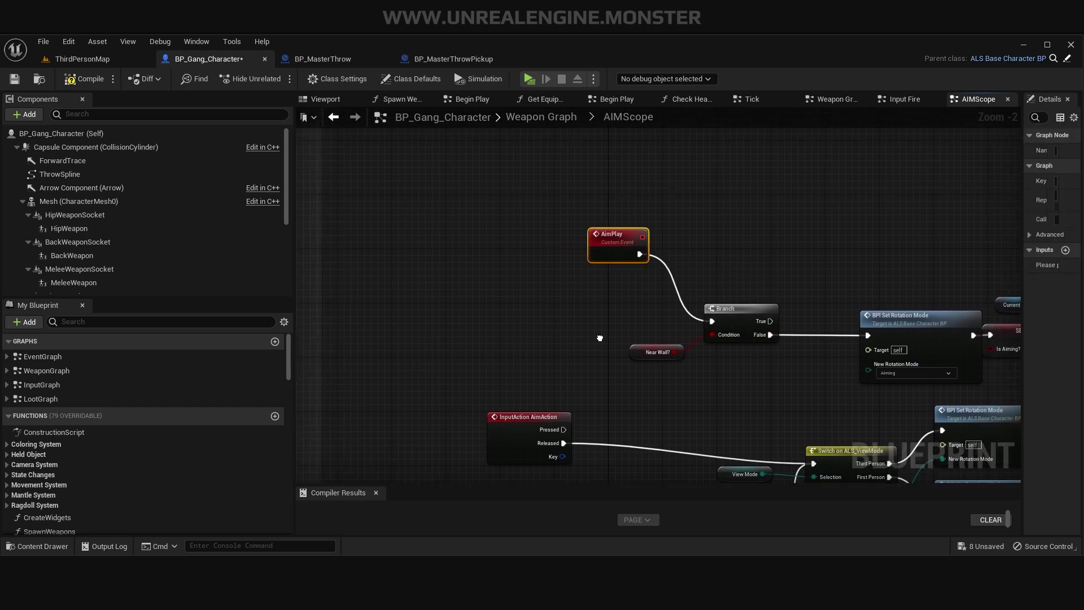
drag(618, 240, 649, 282)
mouse_move(589, 324)
right_down()
mouse_move(666, 269)
mouse_move(700, 273)
right_up()
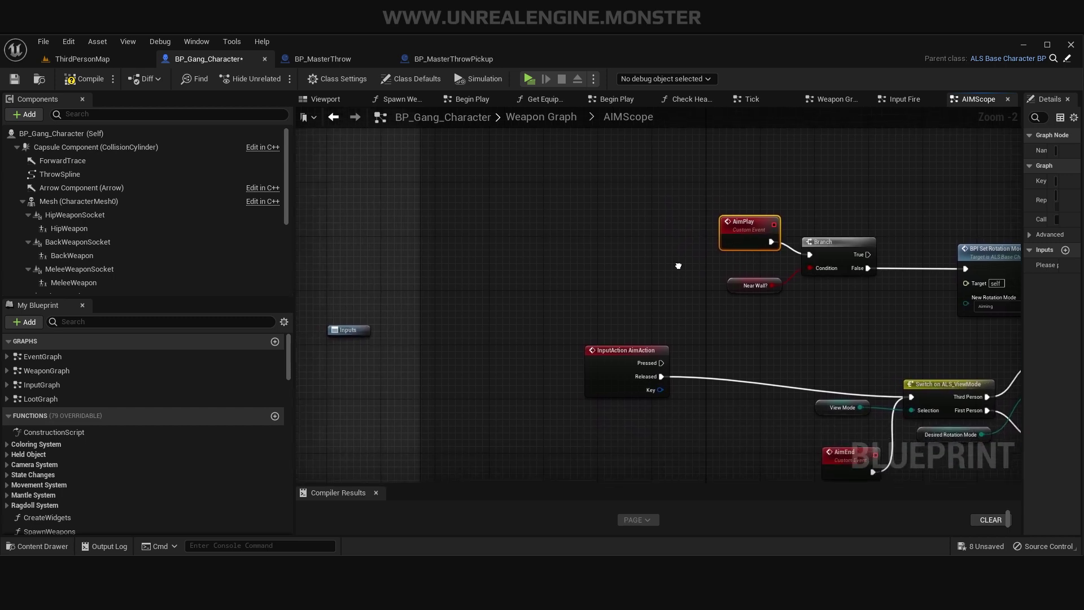
drag(621, 355, 469, 340)
right_drag(569, 319, 603, 321)
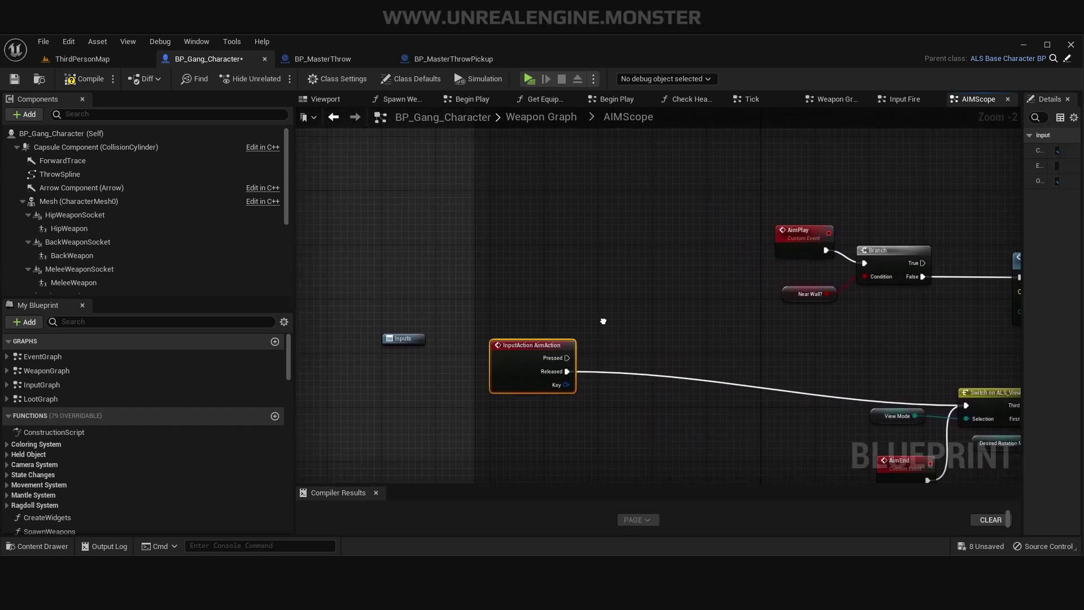
Add a Player Current State getter driving an expanded Switch on WeaponMenuHUDEnum.
right_click(544, 301)
text(get player curre)
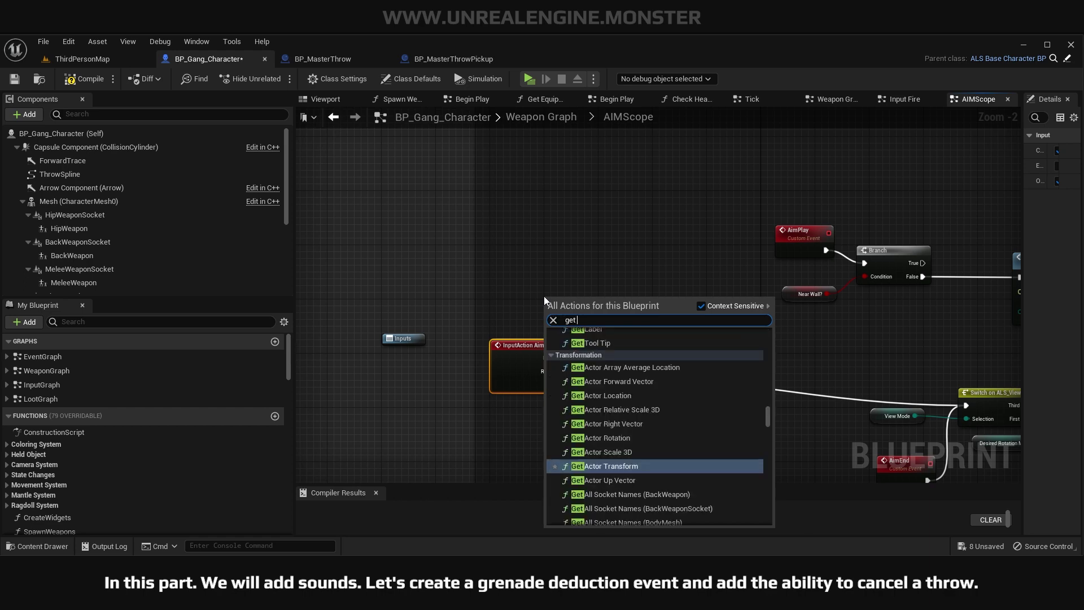
text(nt s)
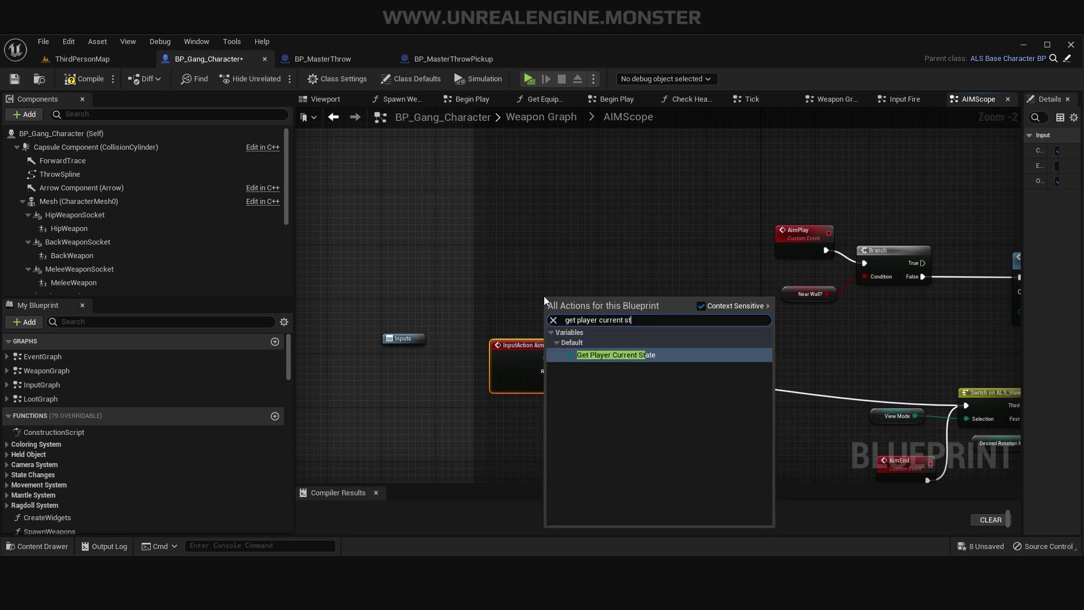
text(t)
key(Return)
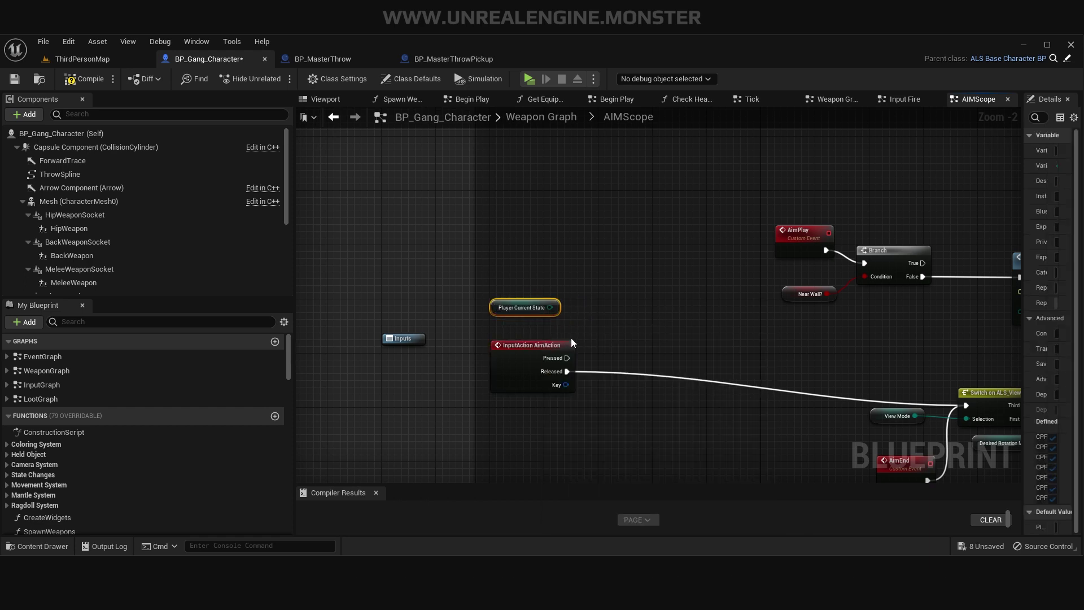
drag(555, 307, 588, 307)
click(633, 511)
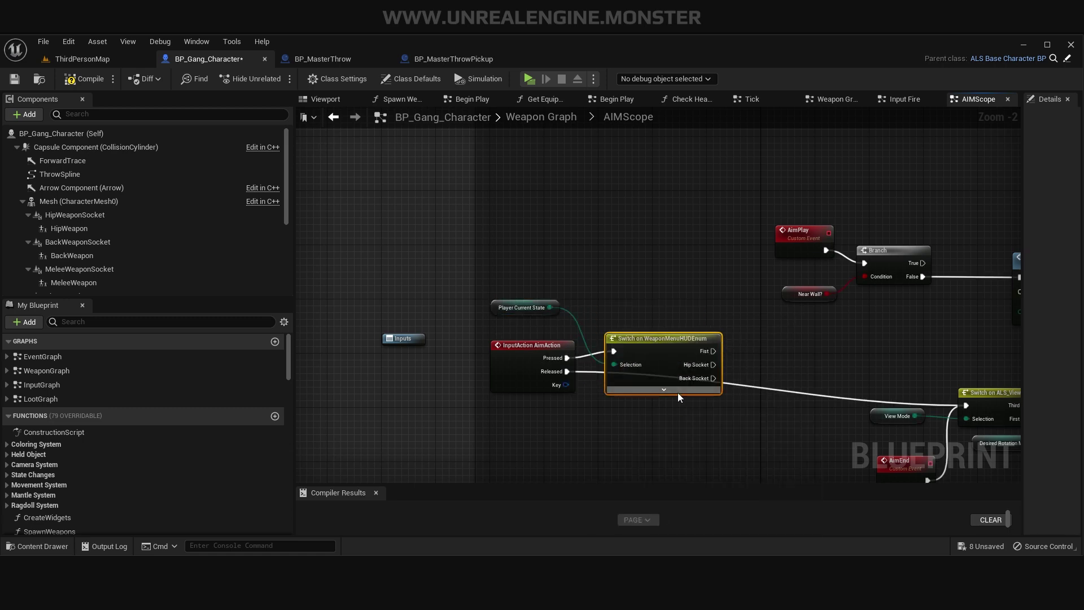
click(663, 389)
drag(662, 335, 663, 259)
right_drag(750, 348, 635, 334)
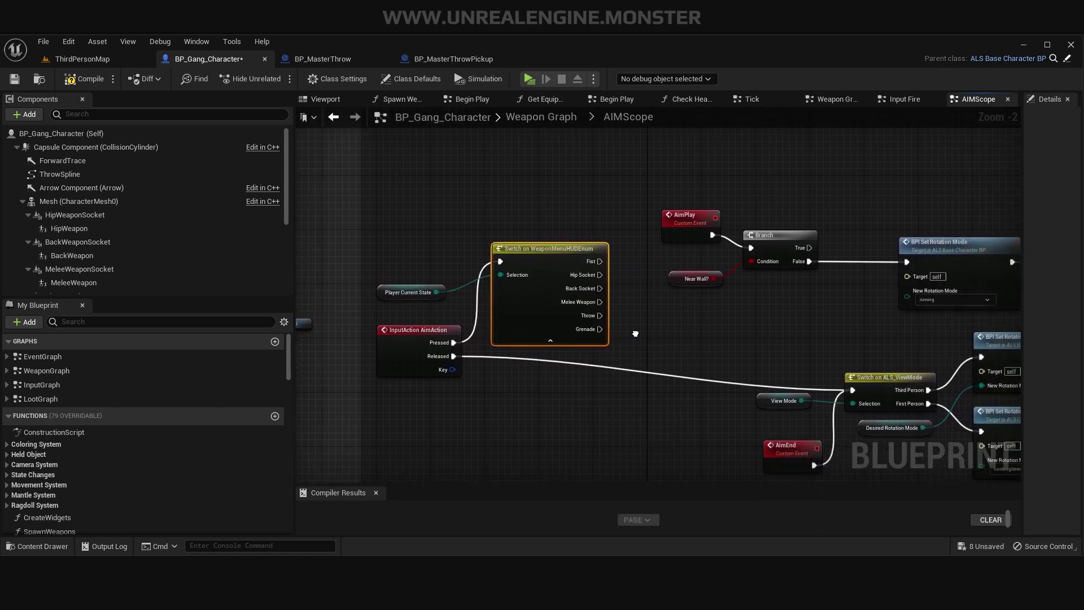
drag(542, 248, 516, 214)
right_drag(769, 249, 660, 260)
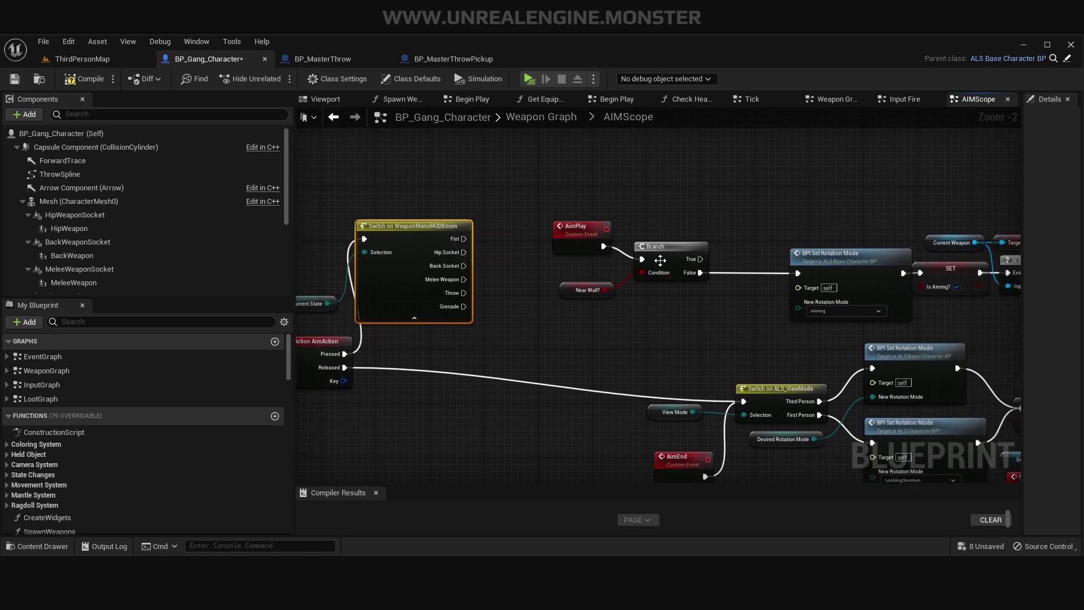
Rearrange the aim nodes and wire Hip Socket and Back Socket into the Near Wall? Branch.
drag(660, 260, 728, 260)
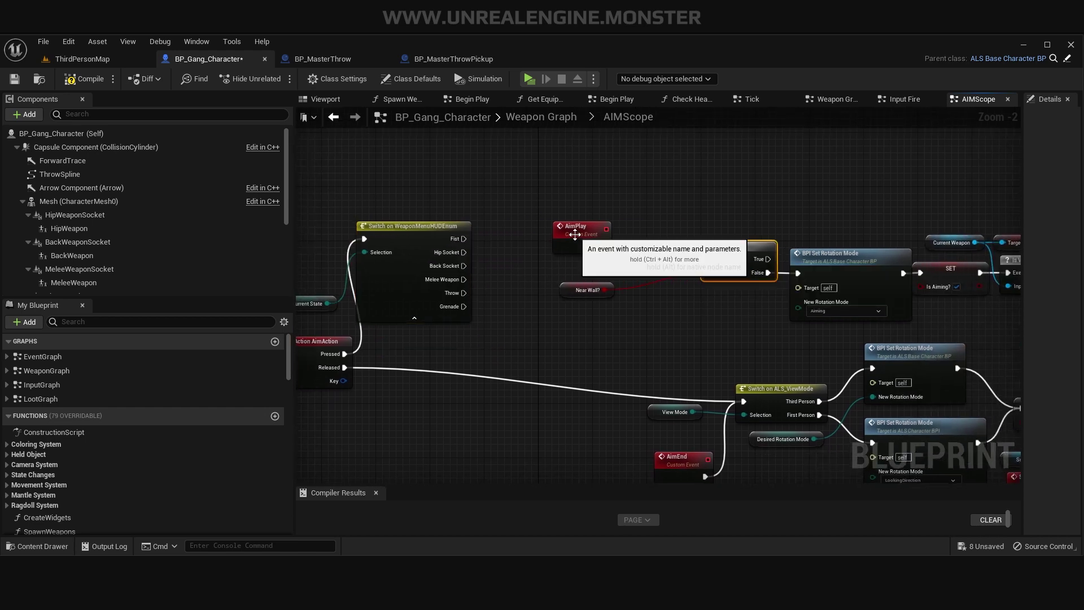
drag(575, 234, 615, 207)
drag(574, 295, 622, 289)
right_drag(466, 257, 478, 296)
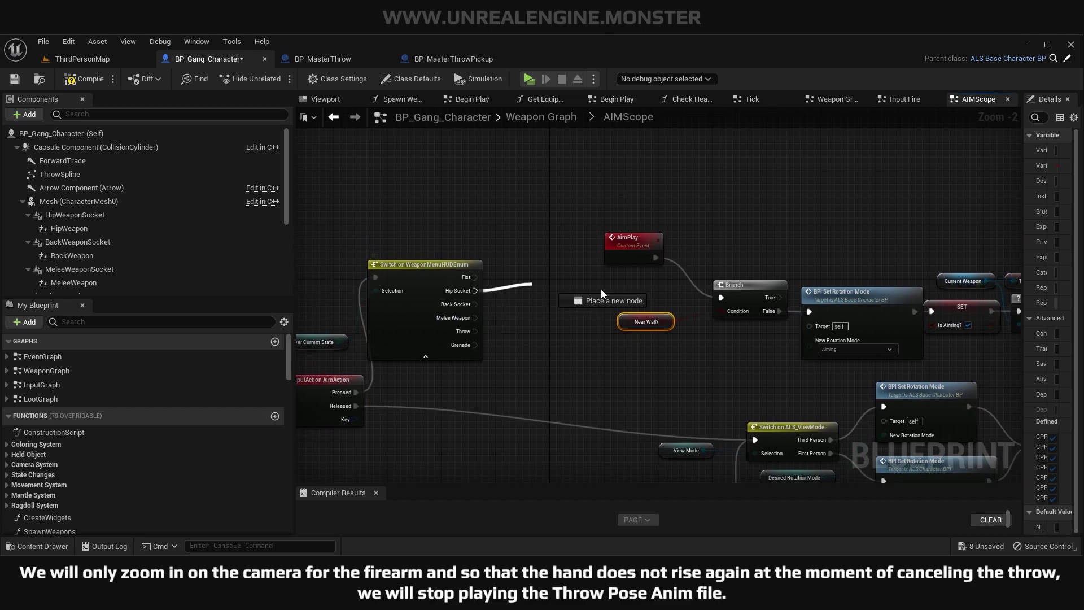
drag(721, 303, 722, 298)
drag(474, 304, 718, 299)
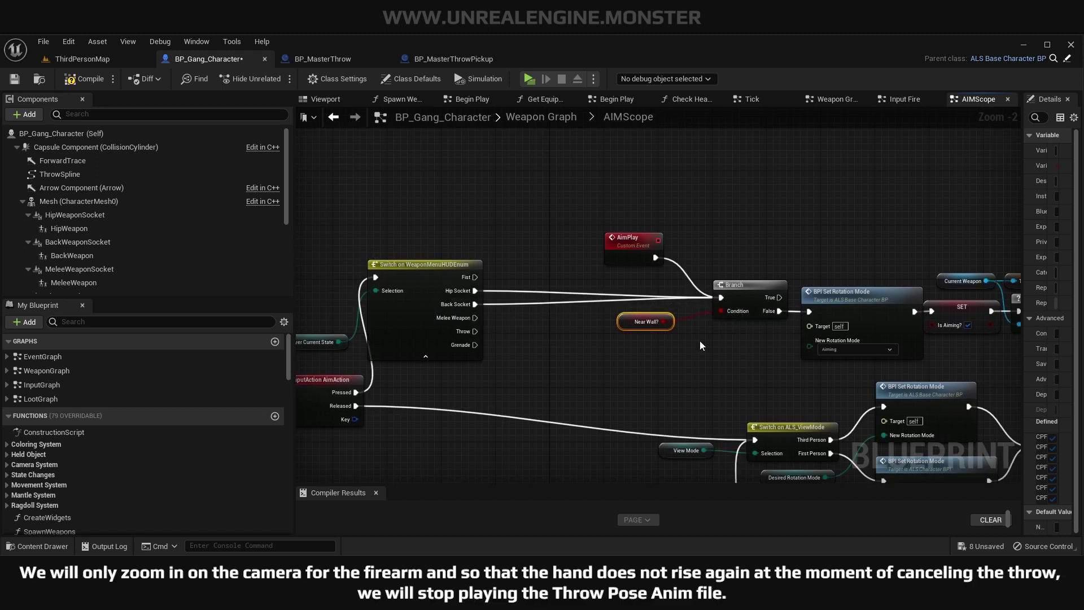
mouse_move(700, 340)
right_down()
mouse_move(725, 305)
mouse_move(830, 318)
right_up()
right_drag(757, 382, 674, 390)
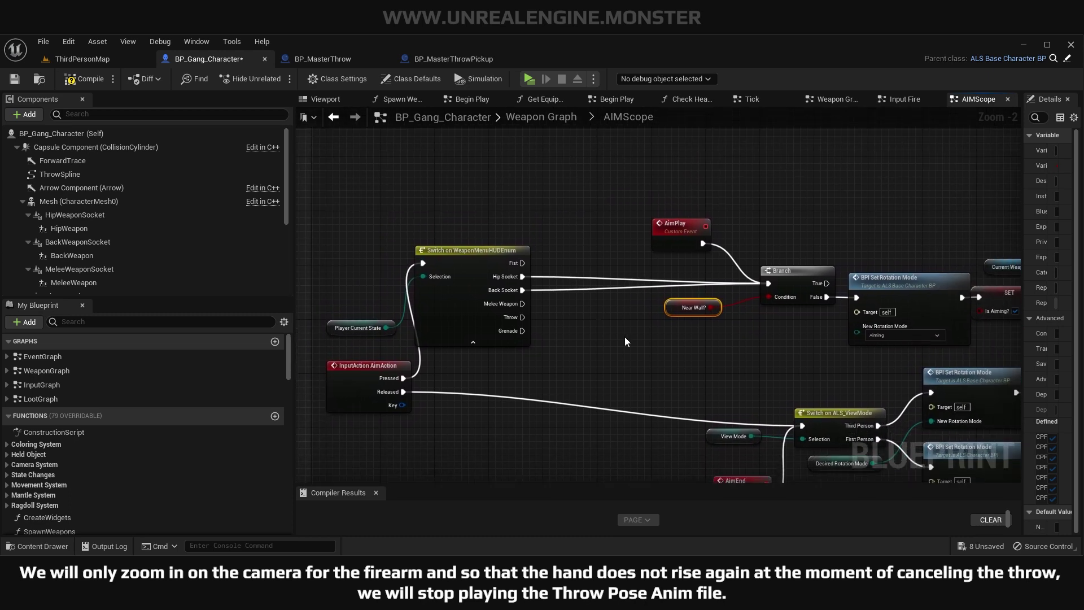
Add a Main Anim Instance getter below the AIMScope switch.
right_click(534, 369)
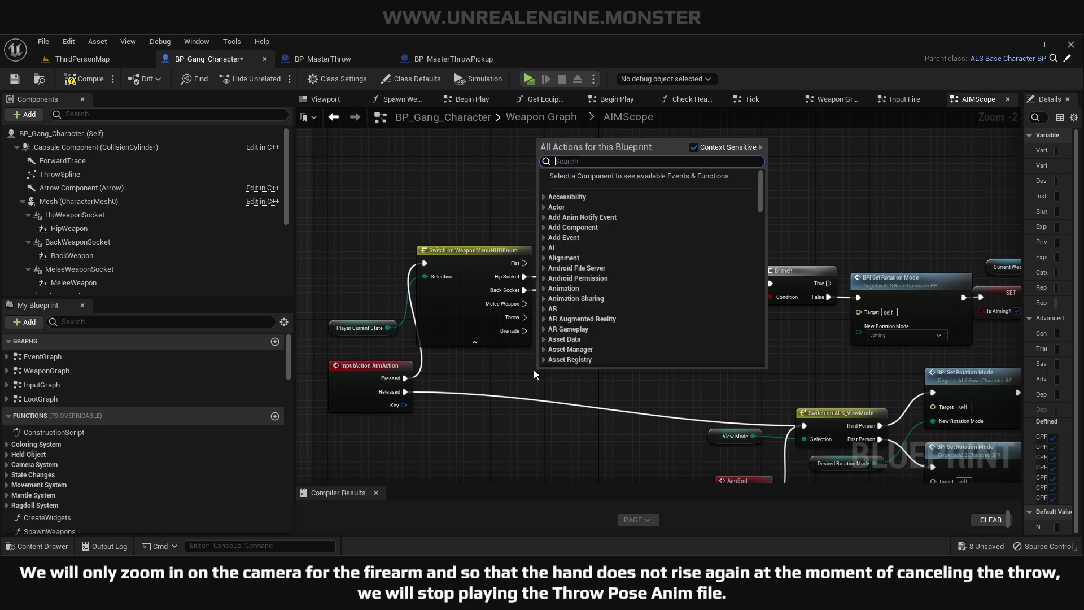
text(get main anim)
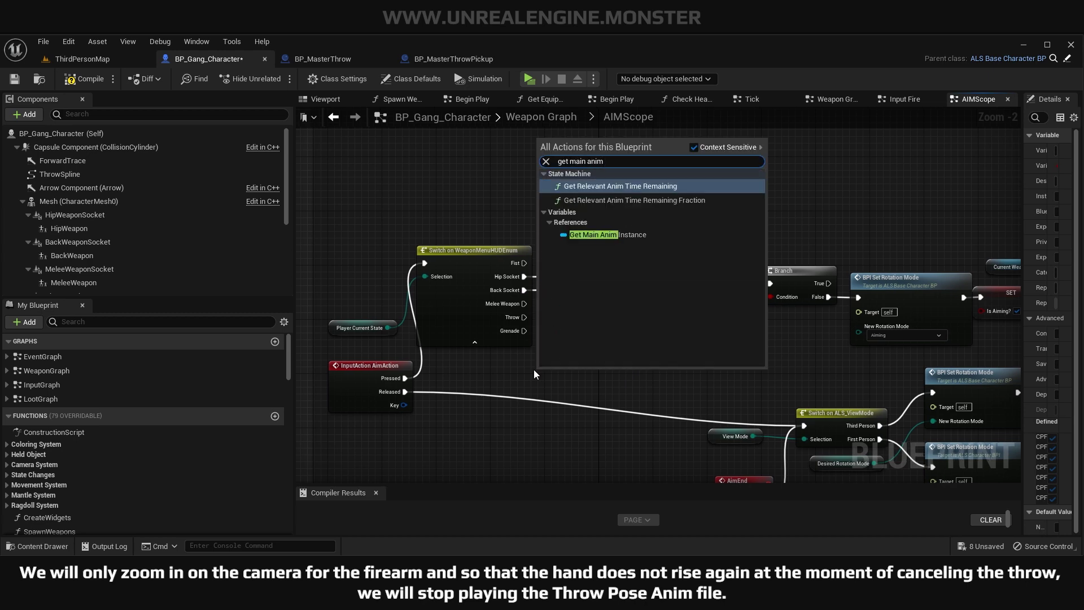
key(Down)
key(Down)
key(Return)
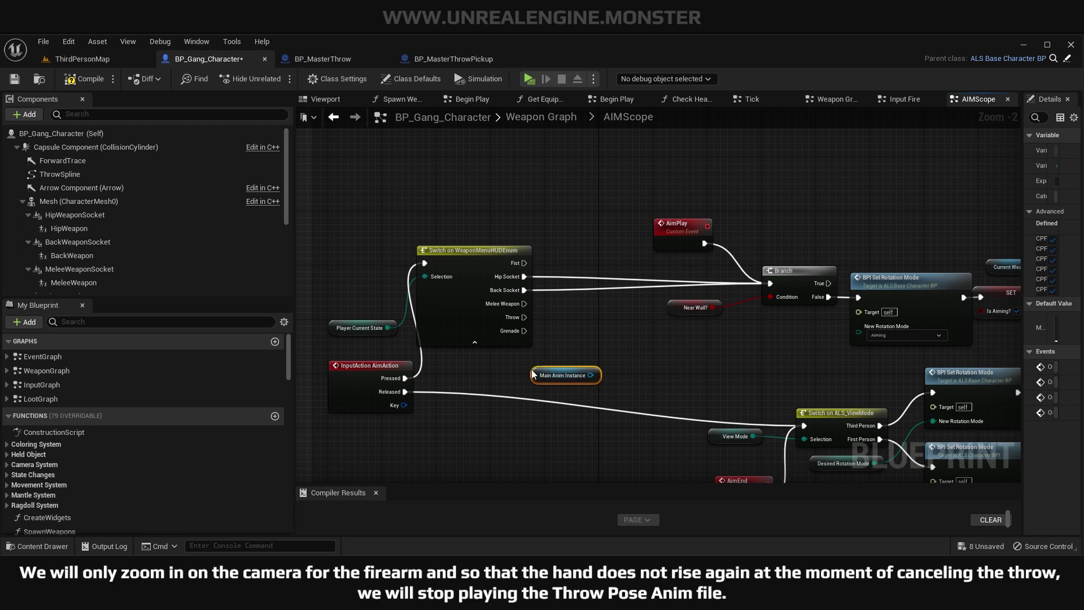
scroll(601, 367, up, 2)
right_drag(618, 378, 576, 353)
drag(477, 357, 387, 337)
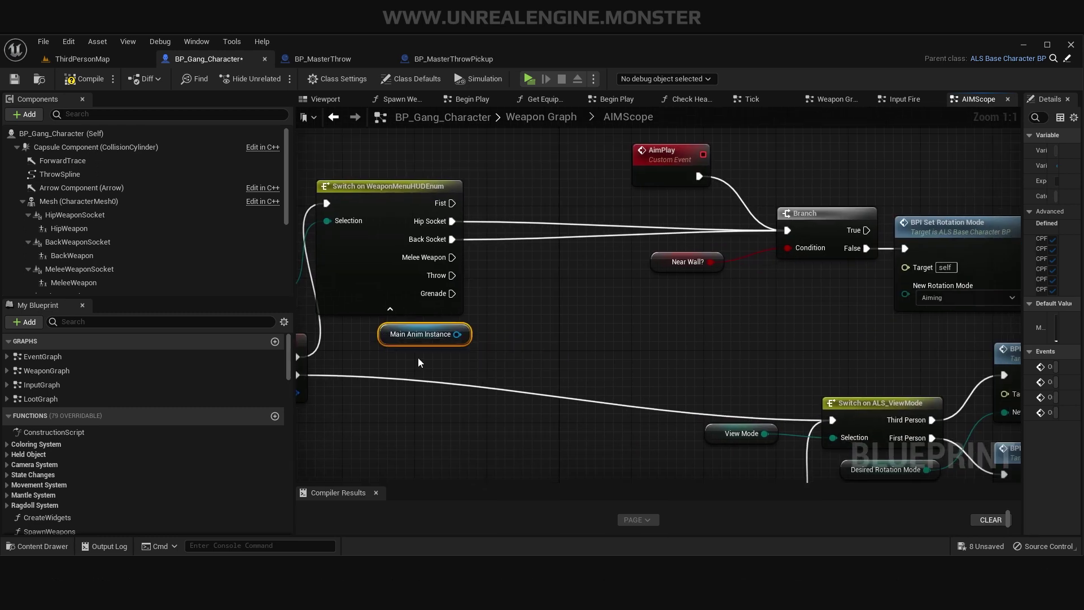
From Main Anim Instance, add a Montage Stop set to ThrowPoseAnim_Montage.
drag(457, 335, 536, 356)
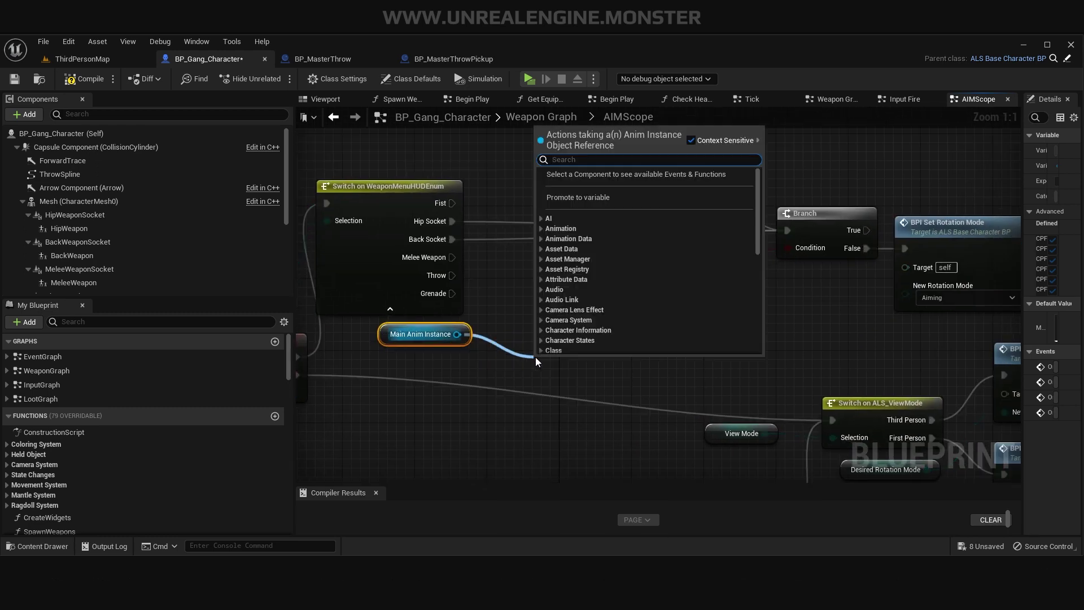
text(montage st)
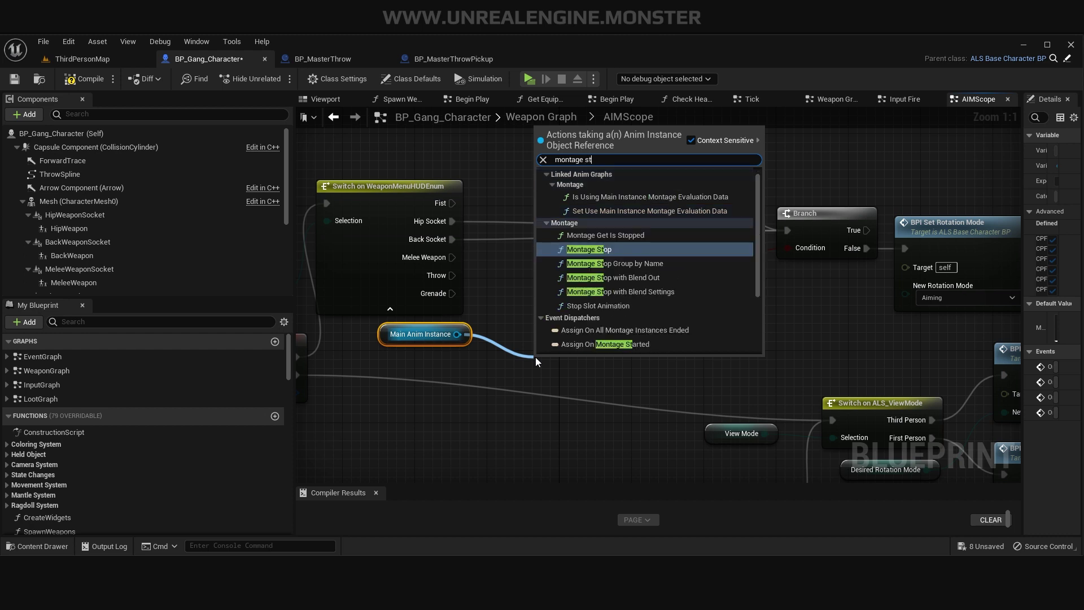
text(op)
key(Return)
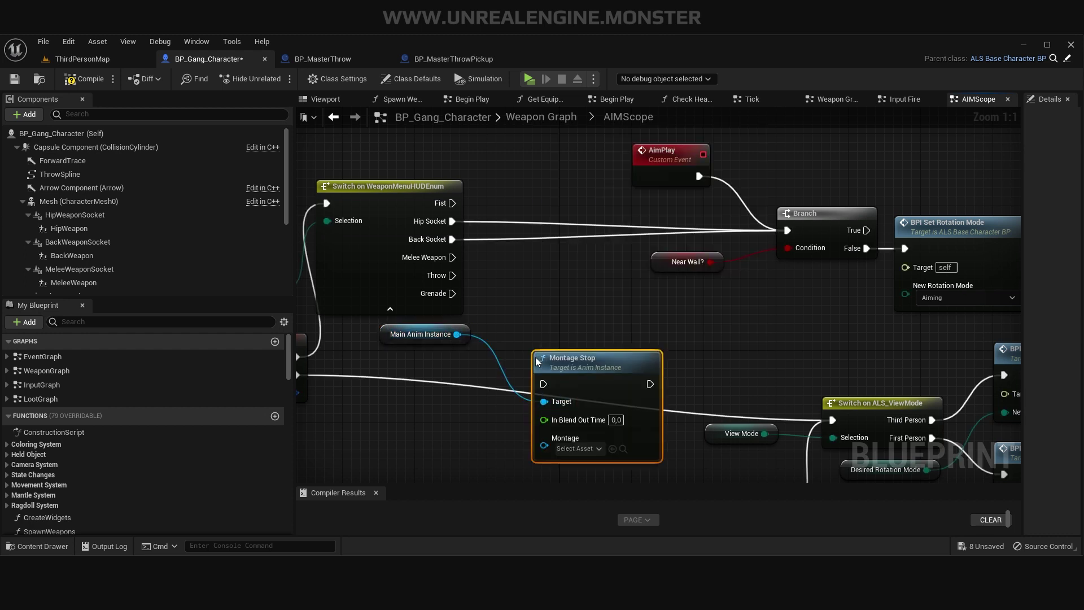
click(579, 403)
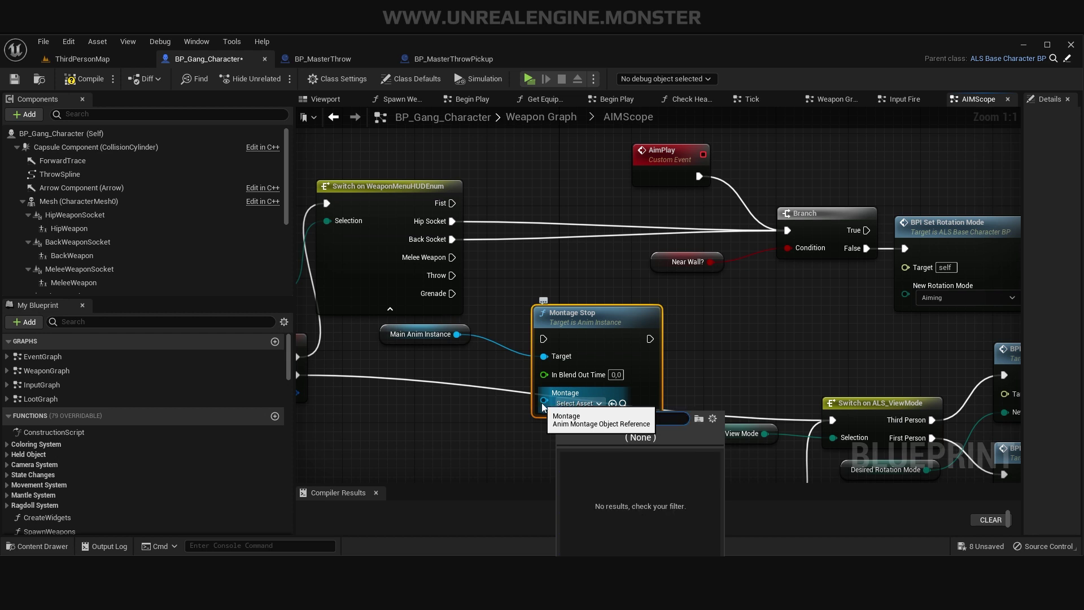
key(BackSpace)
key(BackSpace)
key(BackSpace)
text(pose)
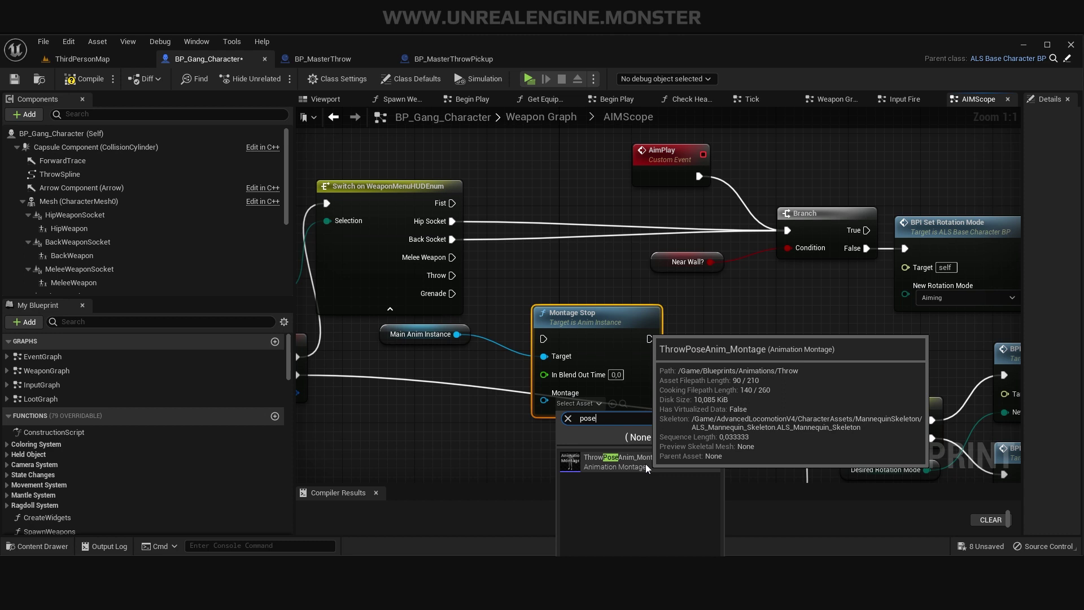
click(645, 463)
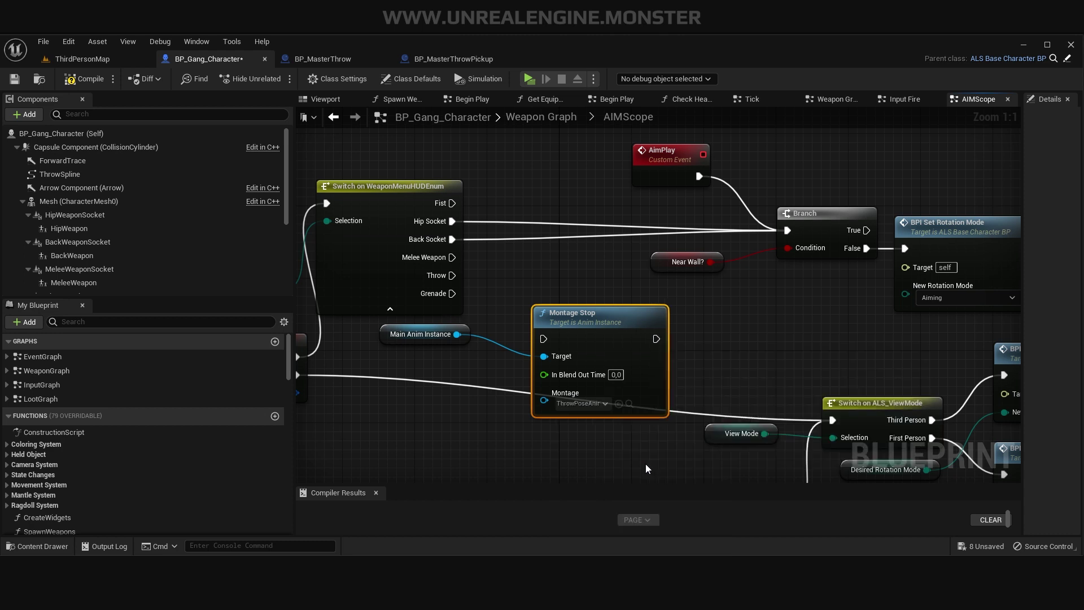
Wire the switch's Throw and Grenade outputs into Montage Stop and tidy its position.
drag(616, 346, 634, 345)
drag(562, 339, 458, 275)
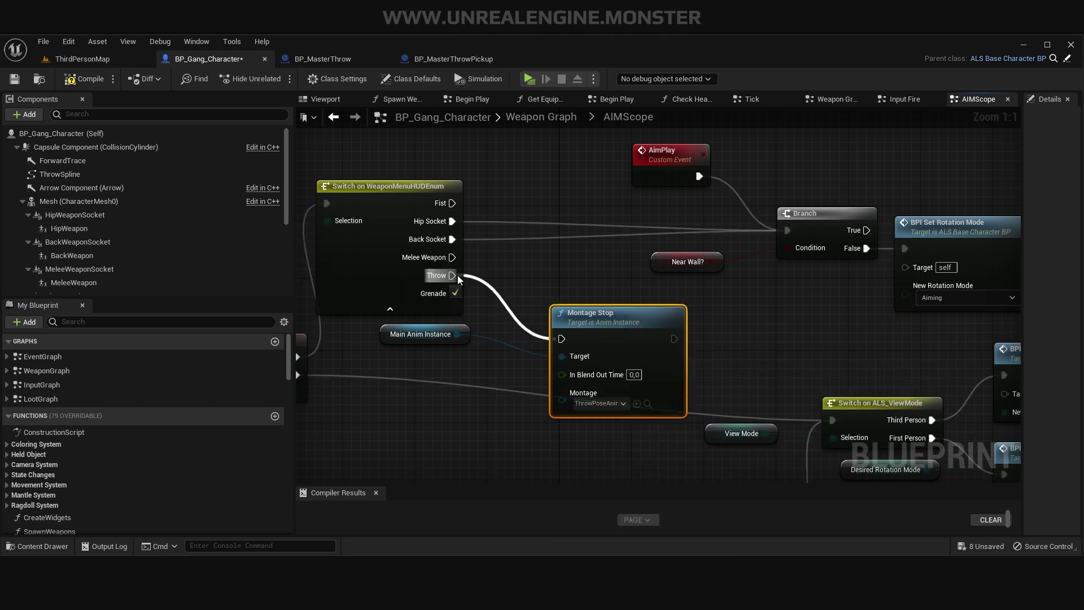
drag(561, 337, 561, 339)
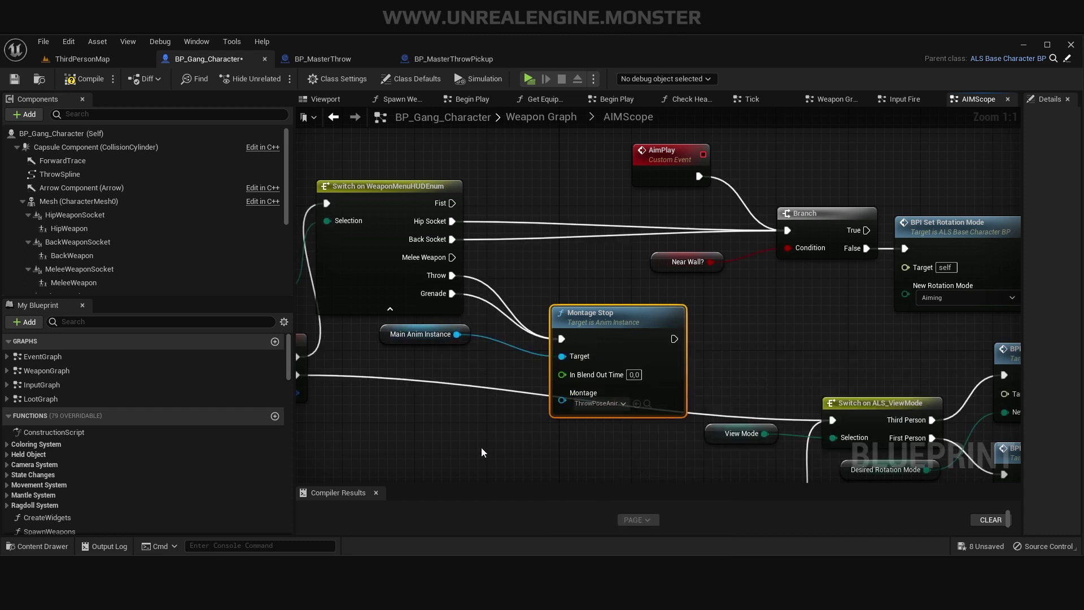
right_drag(499, 476, 443, 477)
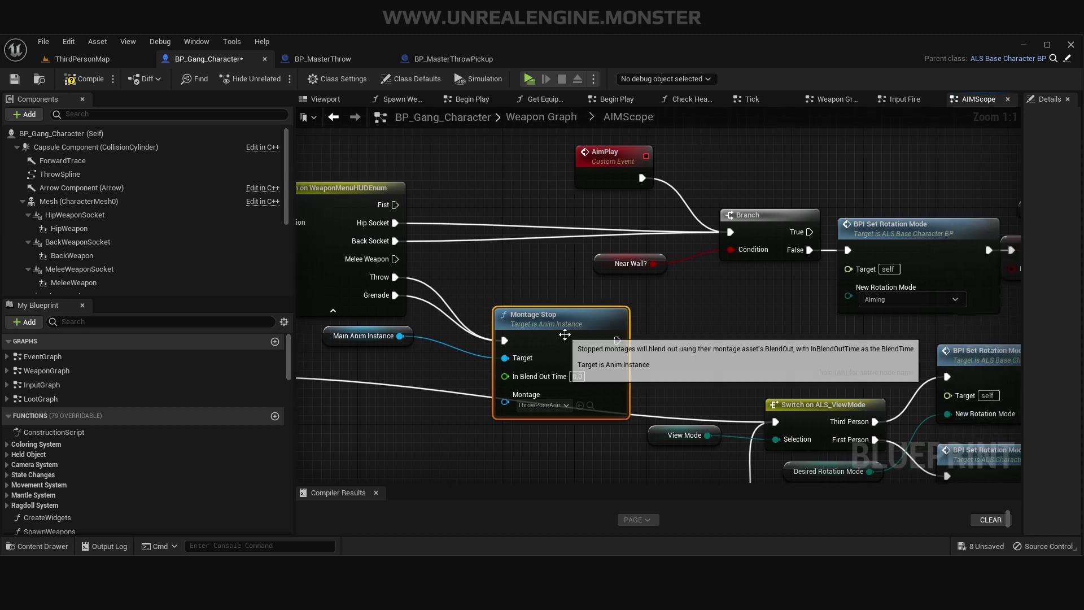
mouse_move(562, 335)
mouse_down()
mouse_move(498, 300)
mouse_move(498, 314)
mouse_up()
right_drag(613, 365, 585, 367)
drag(526, 315, 584, 352)
After Montage Stop, add SET Throw Projectile Tick left unchecked.
text(set throw)
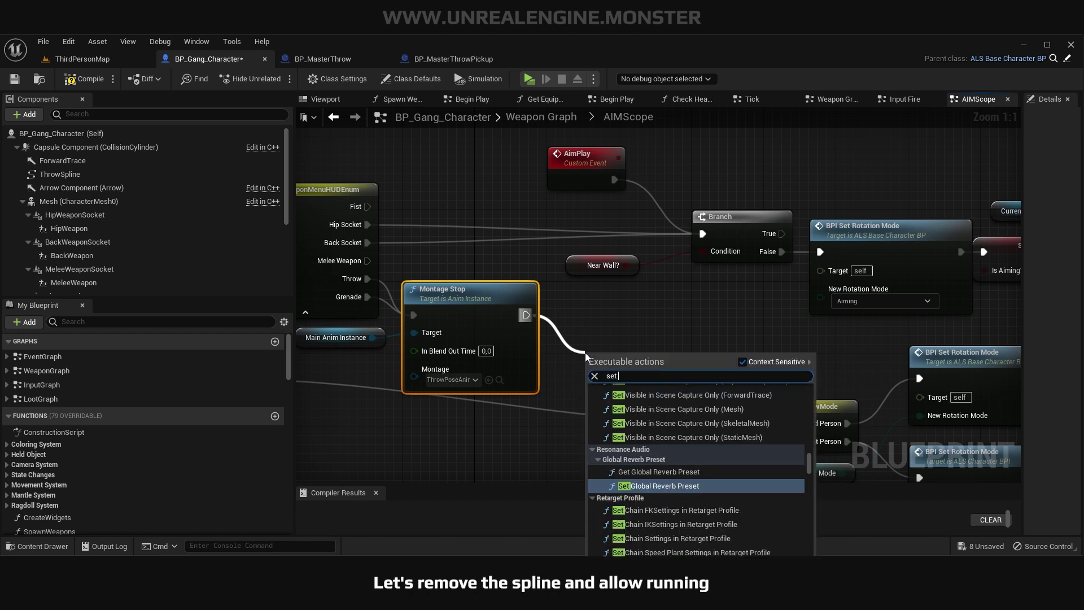
scroll(795, 499, down, 10)
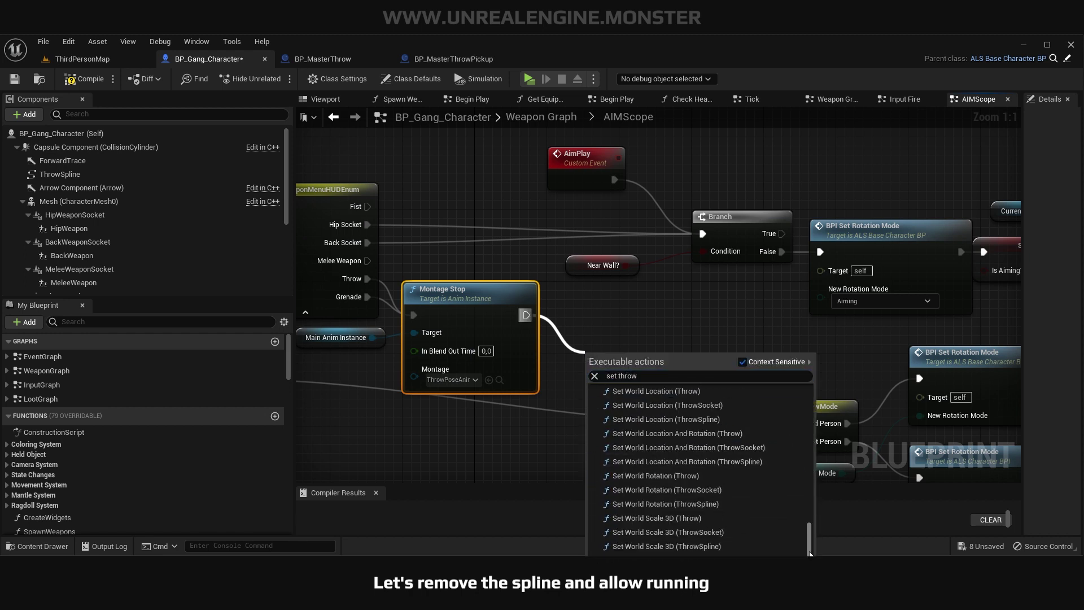
click(689, 541)
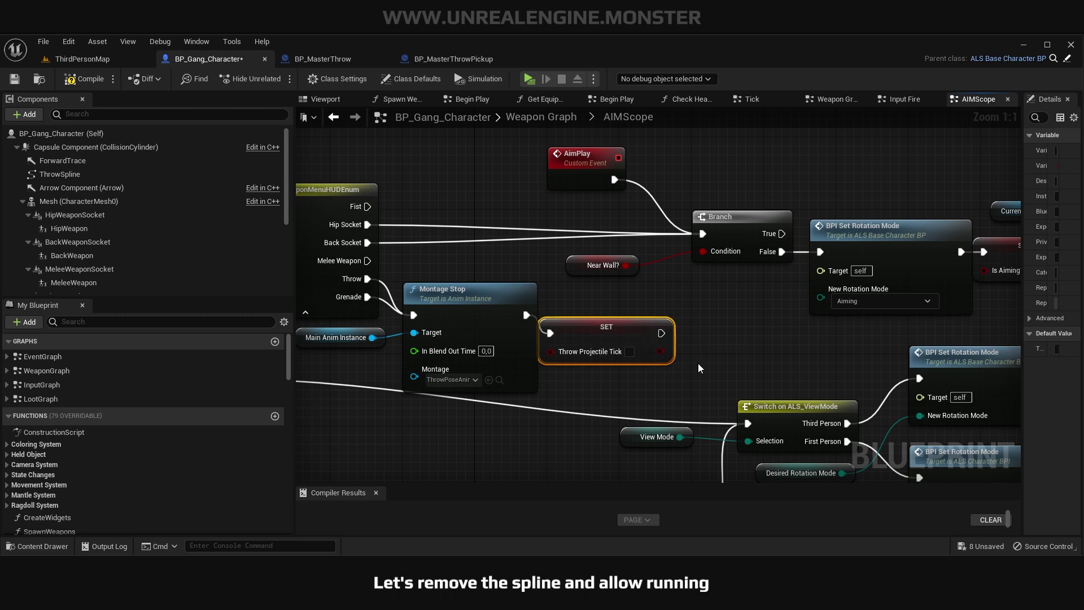
Follow it with Set Desired Gait set to Running.
right_drag(698, 368, 484, 396)
drag(446, 360, 482, 378)
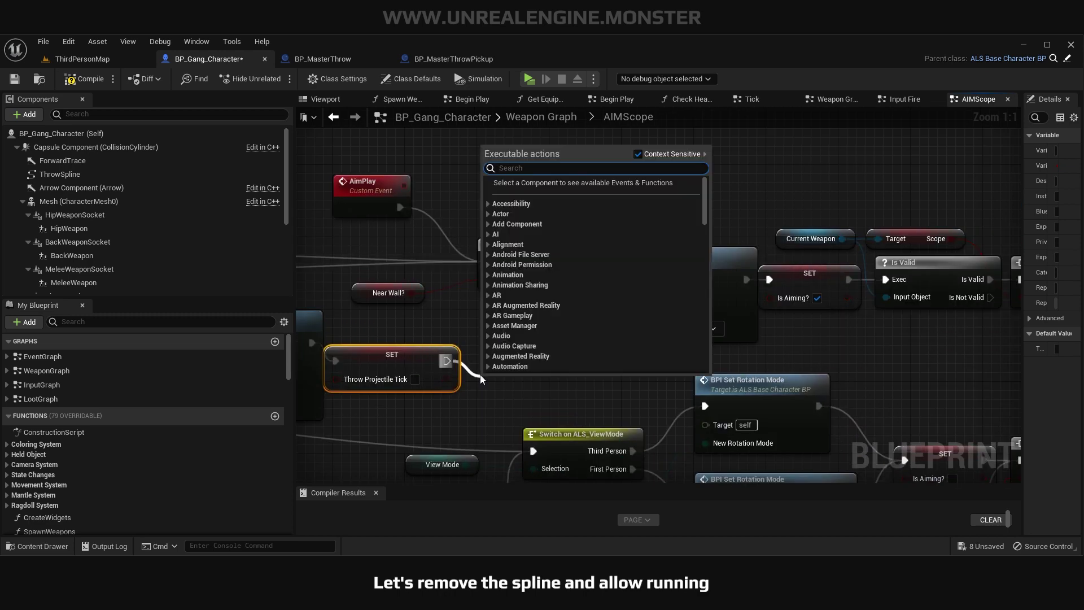
text(set desired)
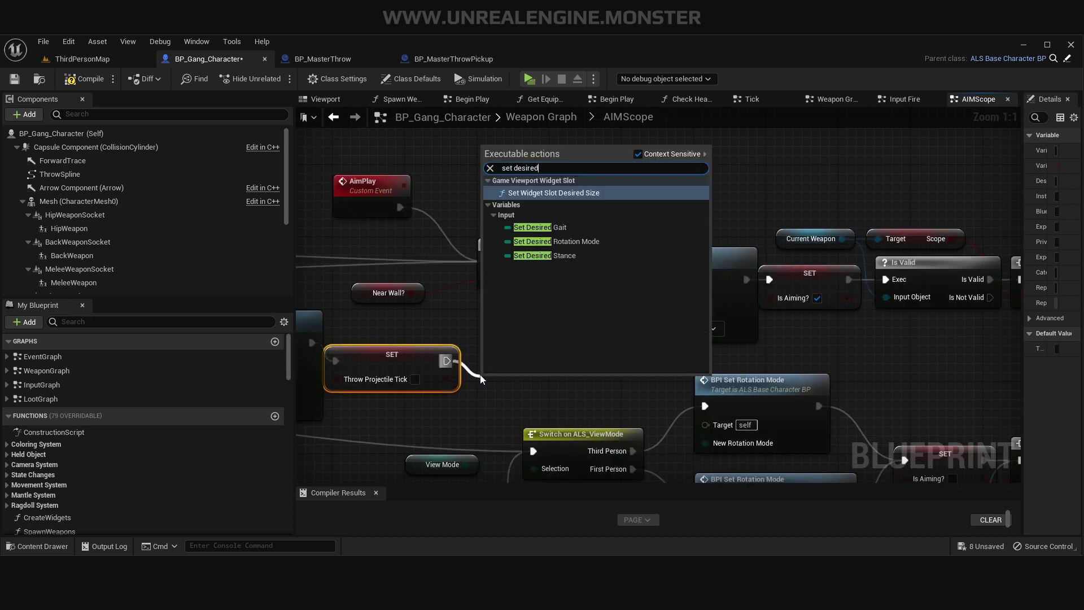
key(Down)
key(Return)
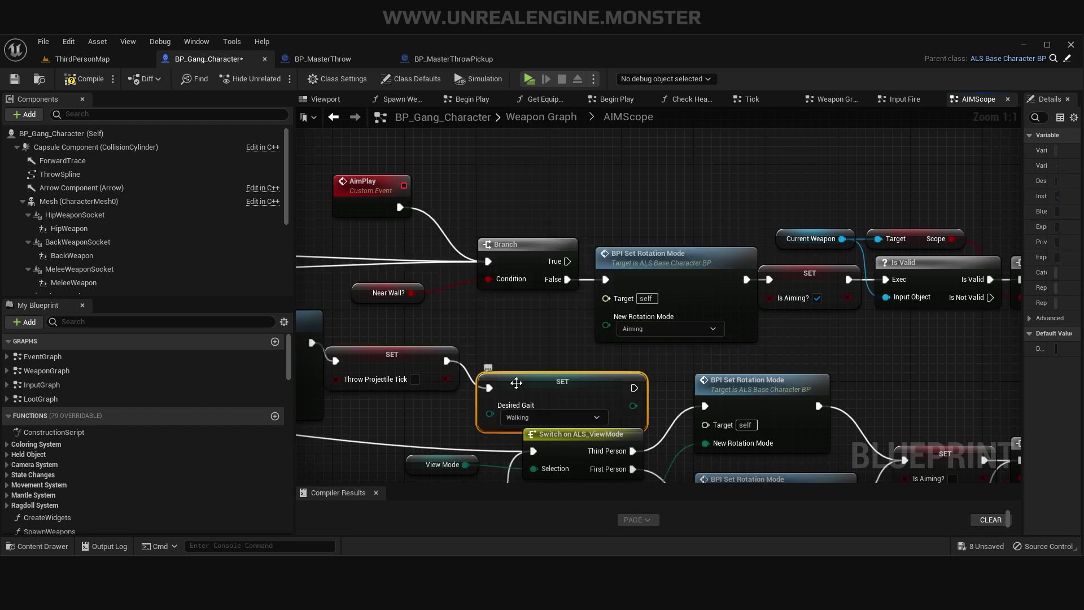
click(519, 396)
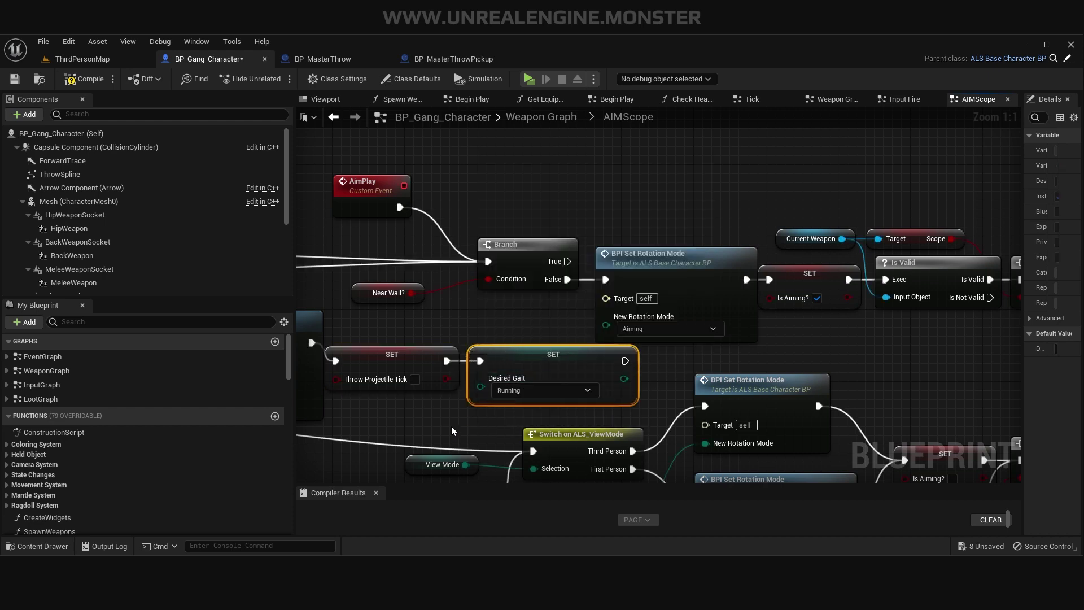
right_drag(456, 431, 390, 421)
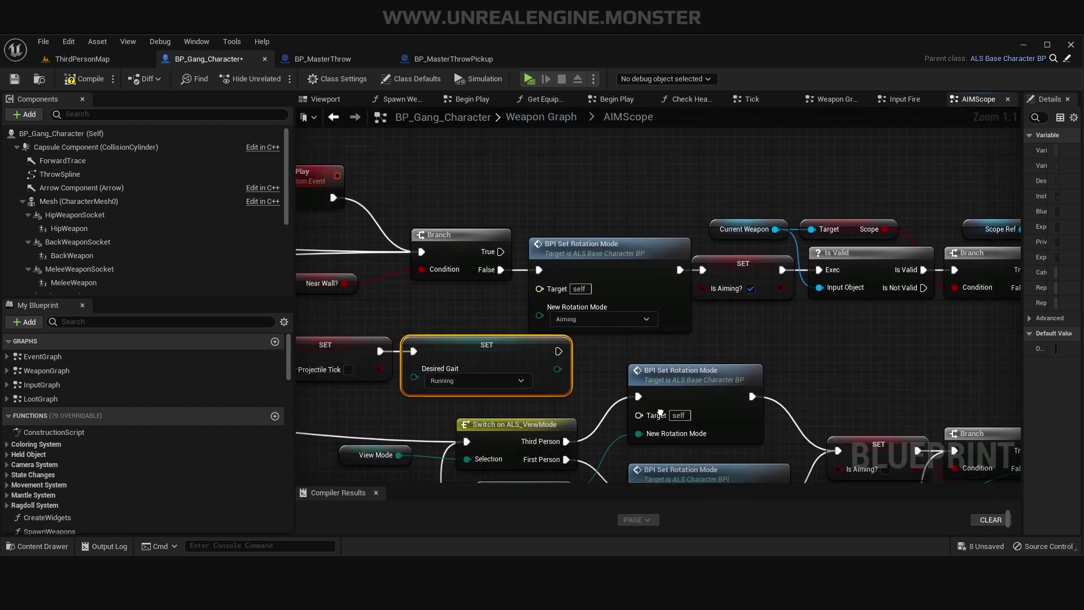
mouse_move(660, 413)
right_down()
mouse_move(899, 331)
mouse_move(603, 357)
mouse_move(683, 367)
mouse_move(998, 463)
right_up()
scroll(827, 368, down, 4)
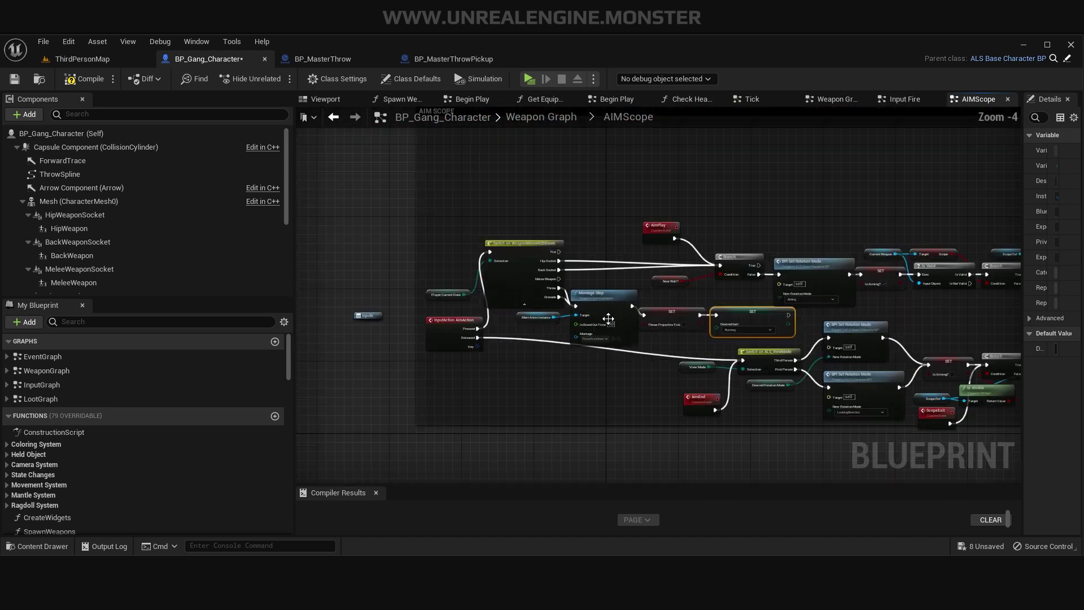
scroll(608, 319, up, 3)
mouse_move(608, 319)
right_down()
mouse_move(627, 434)
mouse_move(570, 385)
right_up()
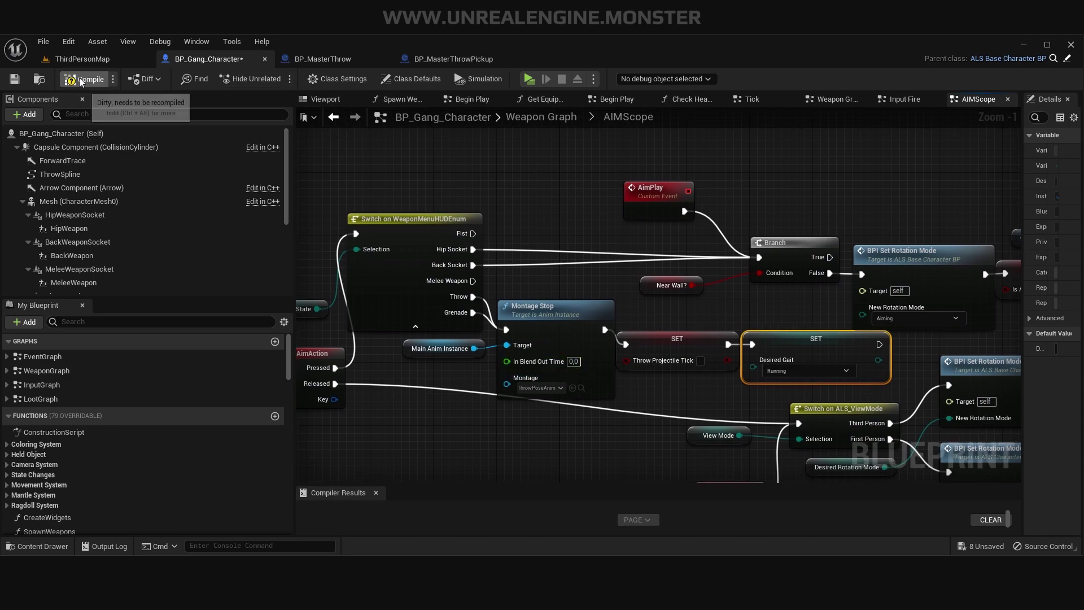
Compile and save BP_Gang_Character, then start a play test in ThirdPersonMap.
click(17, 80)
click(82, 59)
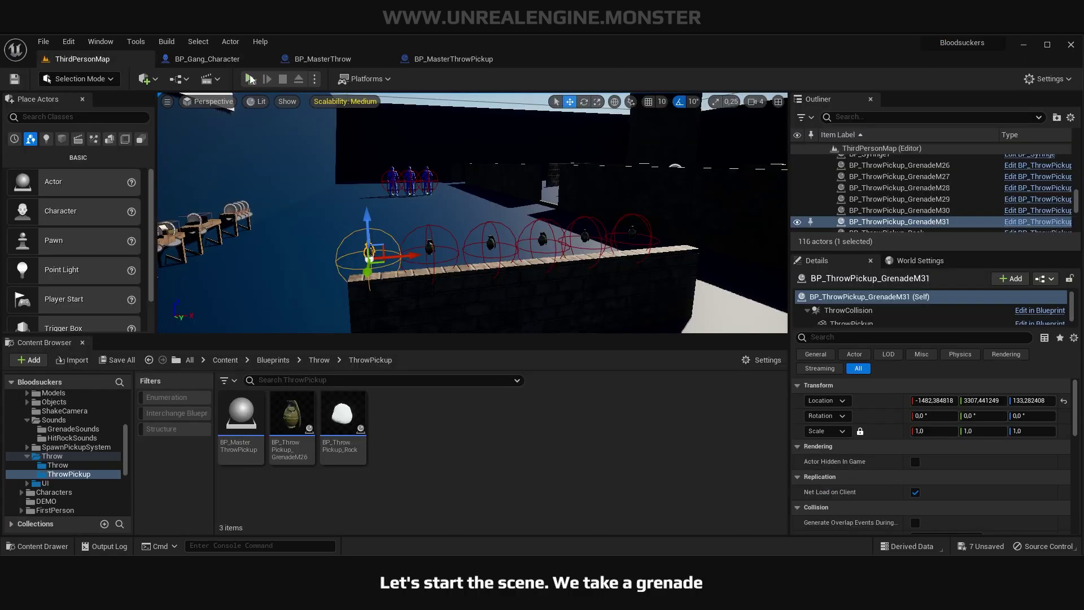
key(w)
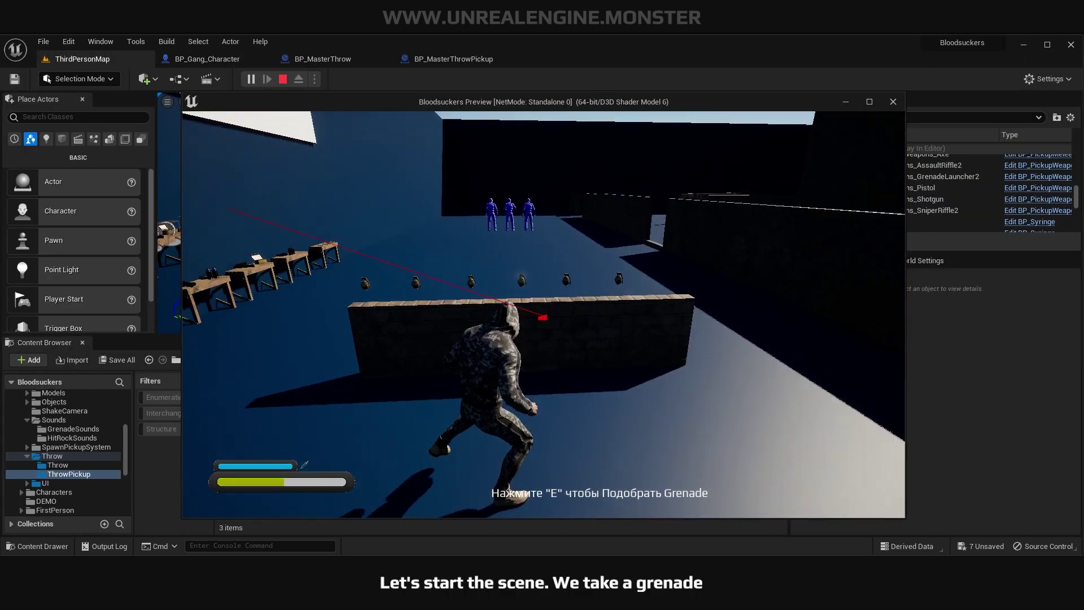
Pick up and equip the grenade, cancel the throw while aiming, then stop playing.
key(e)
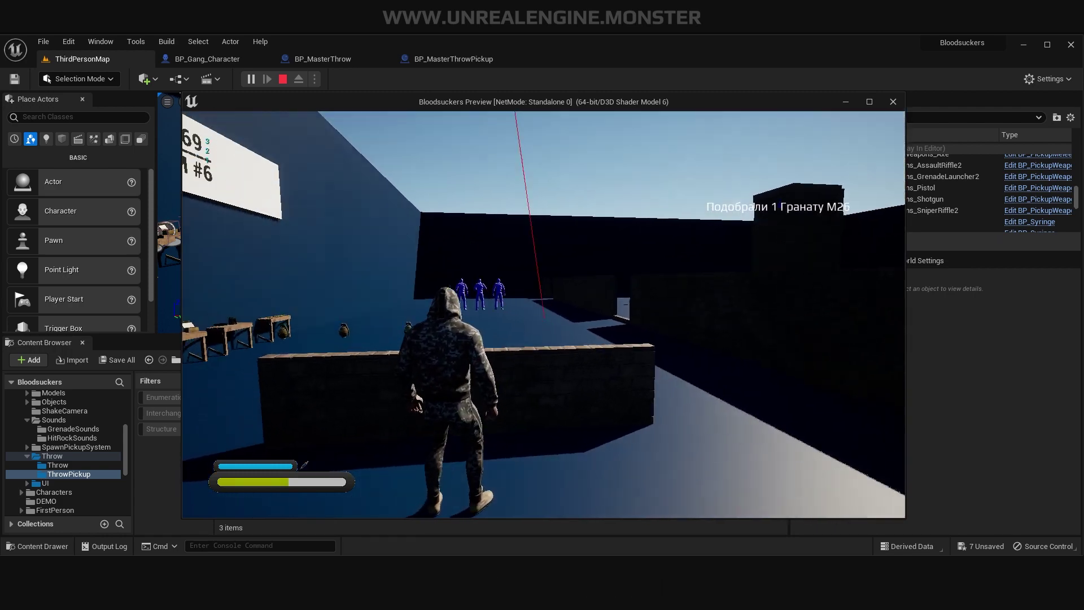
click(657, 252)
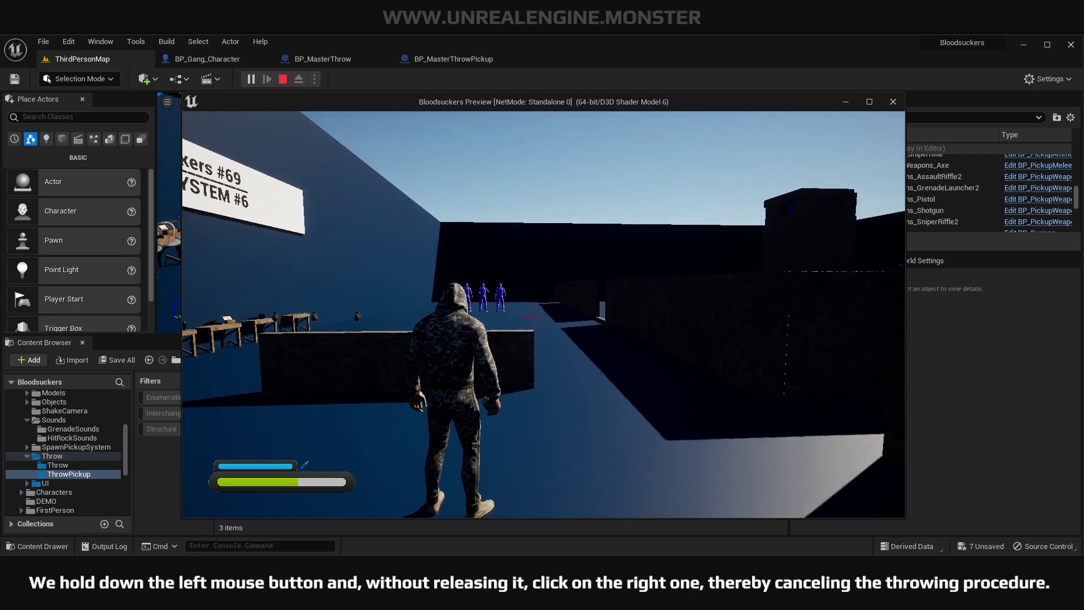
right_click(543, 314)
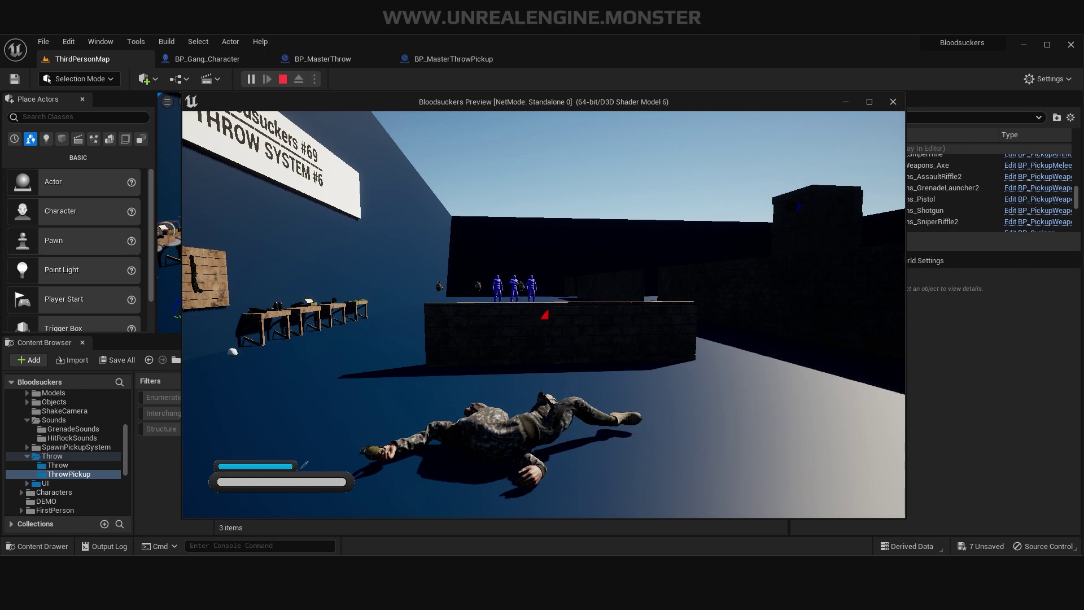
key(Escape)
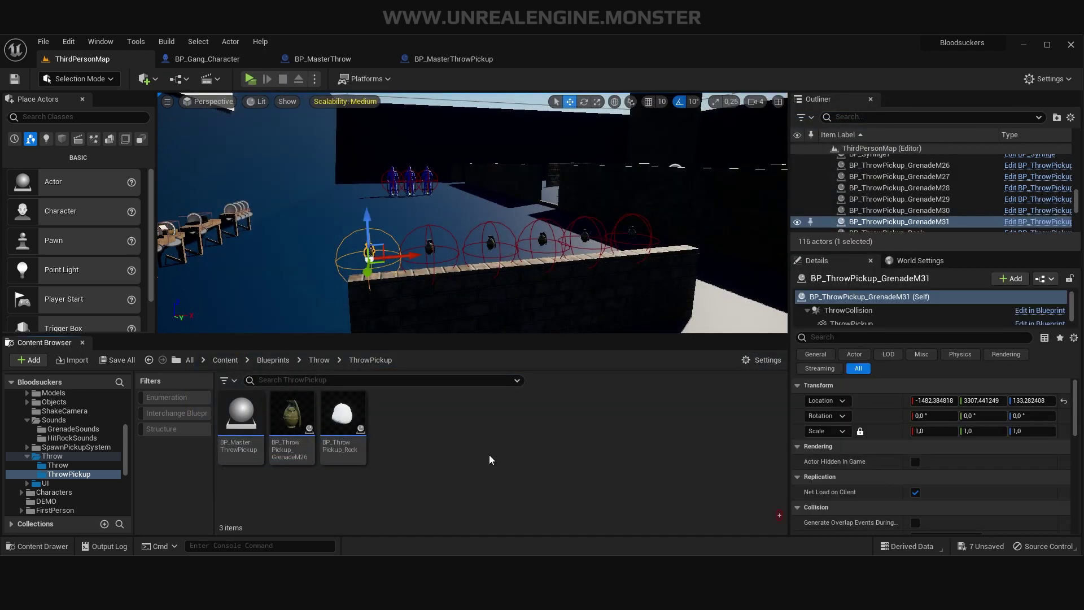
In BP_Gang_Character's Input Fire graph, paste a copy of the Throw Pickup Ref and Is Valid nodes.
click(198, 60)
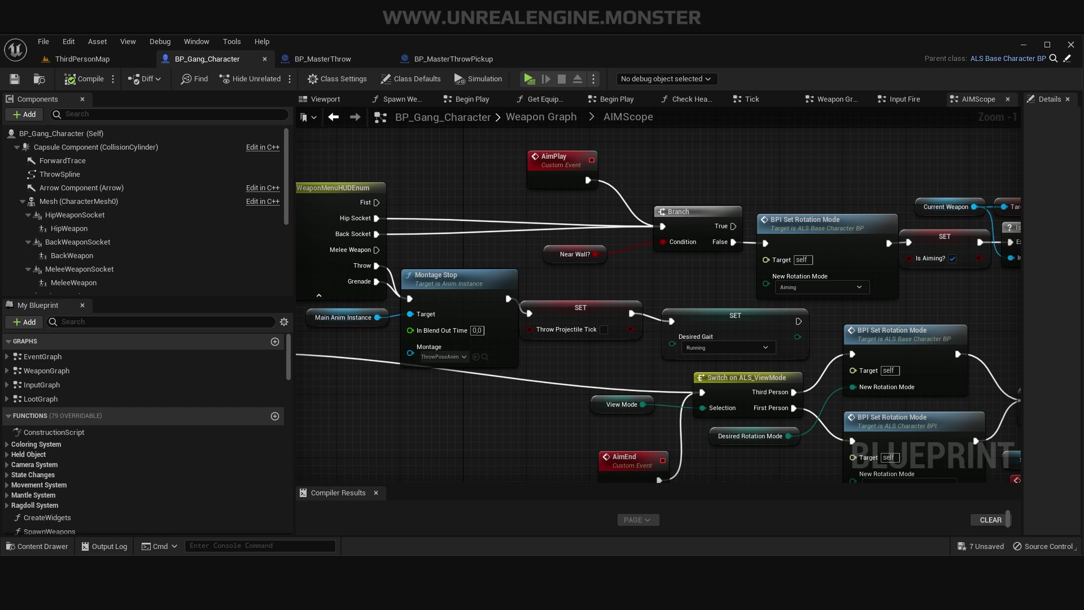
click(900, 100)
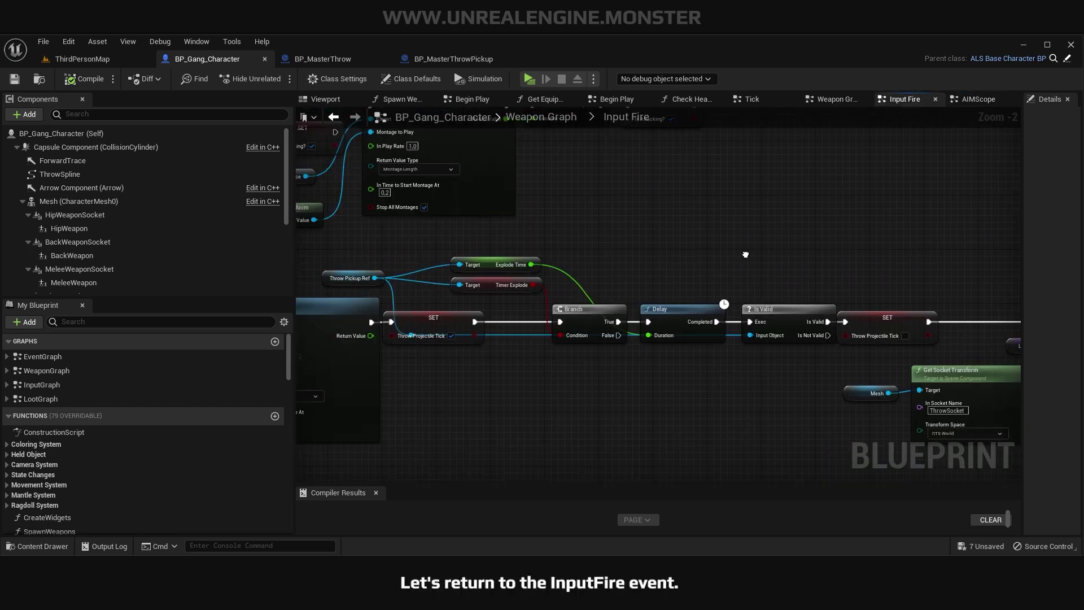
scroll(554, 276, down, 4)
scroll(554, 276, up, 4)
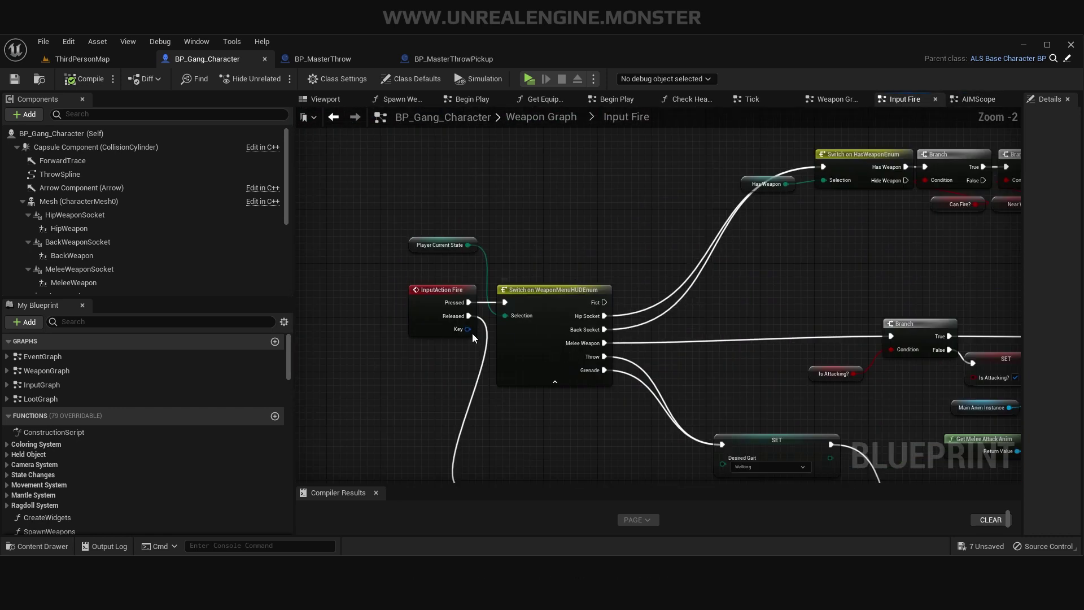
mouse_move(607, 422)
right_down()
mouse_move(723, 357)
mouse_move(534, 356)
right_up()
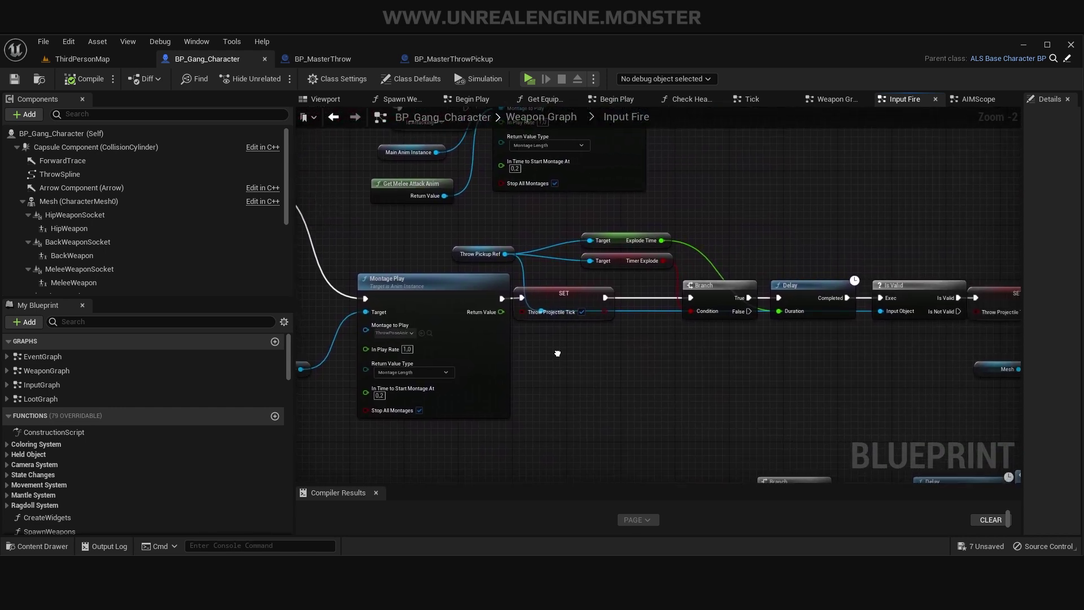
right_drag(637, 375, 606, 382)
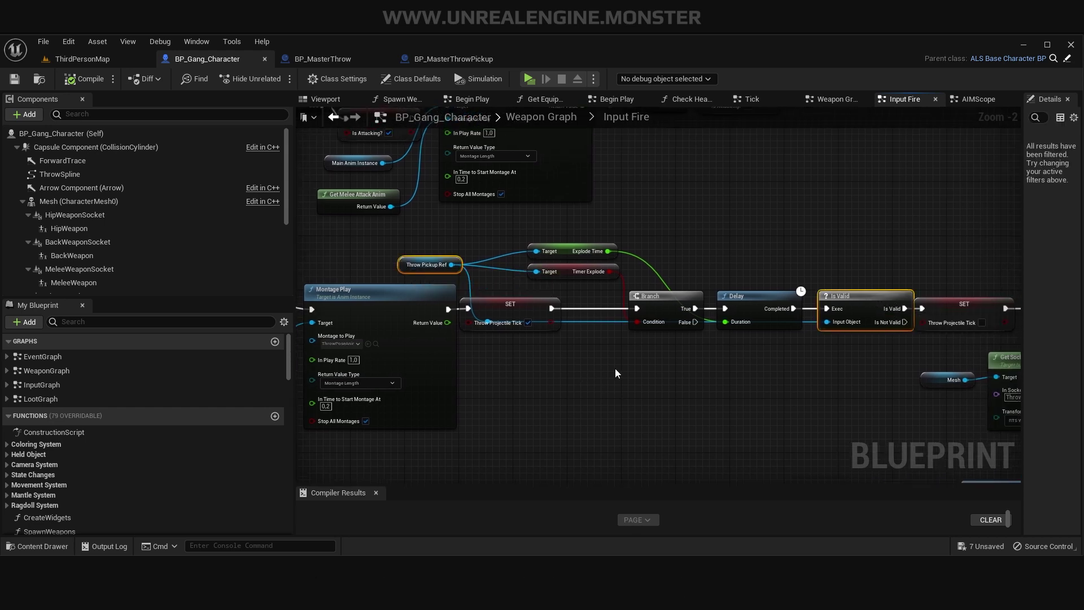
right_drag(615, 372, 675, 369)
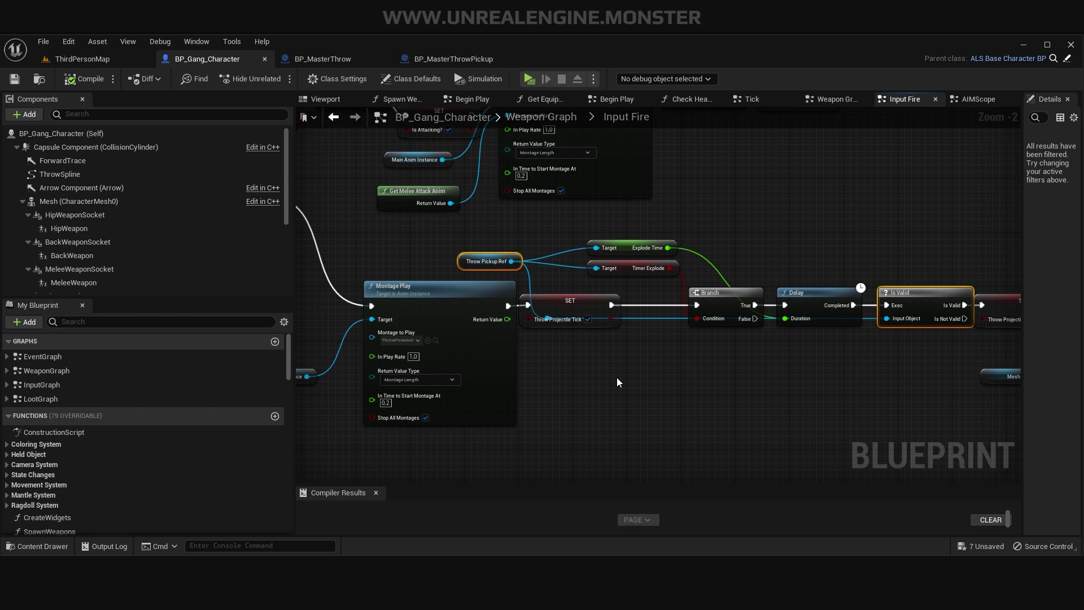
key(ctrl+v)
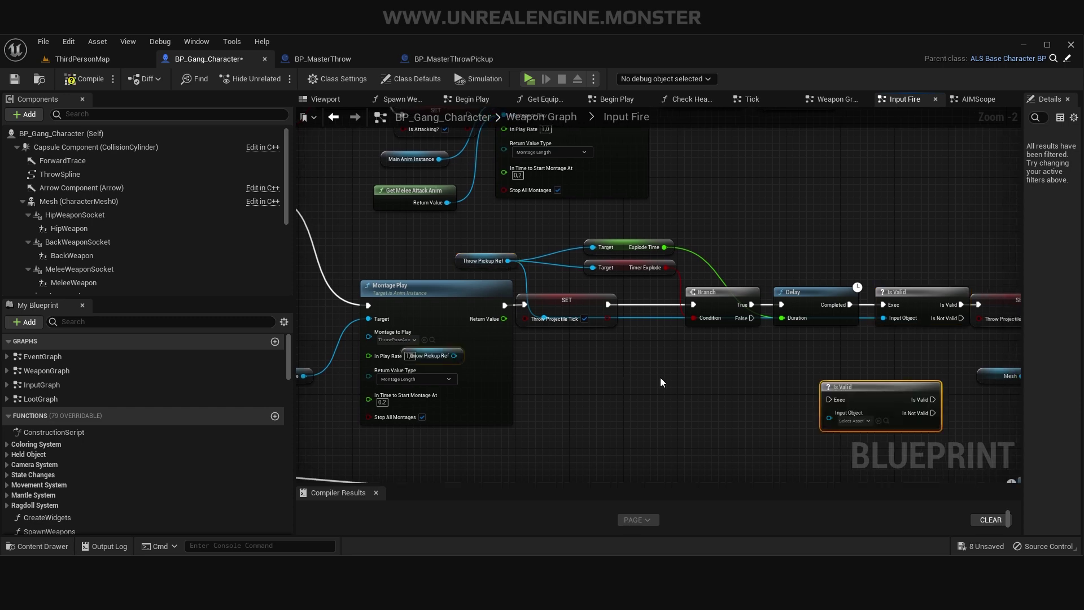
Feed Throw Pickup Ref into the new Is Valid and connect its Is Valid output to the Branch.
right_drag(689, 395, 527, 289)
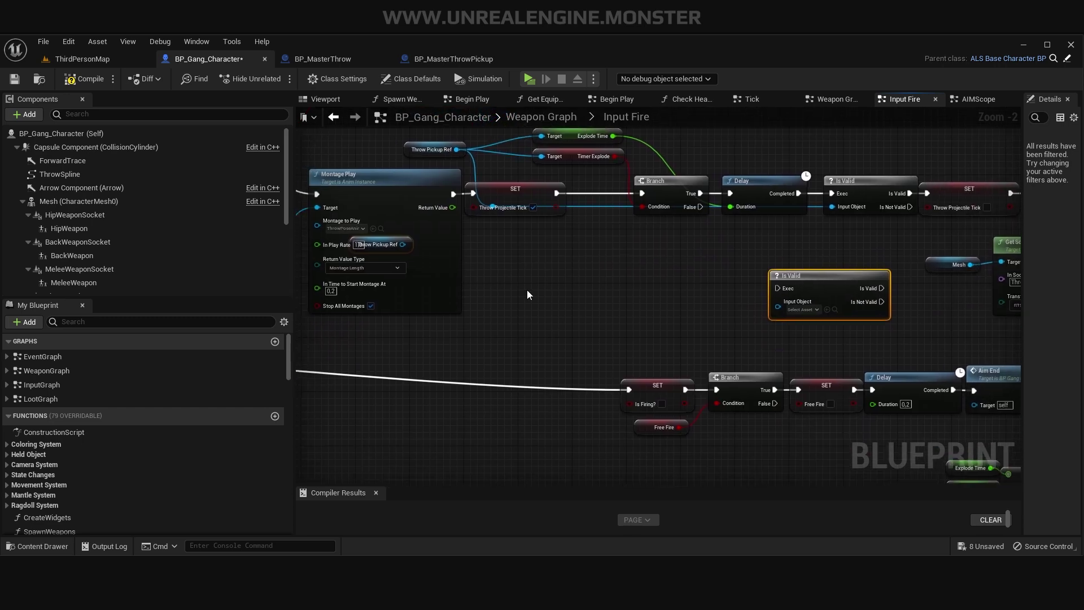
click(391, 246)
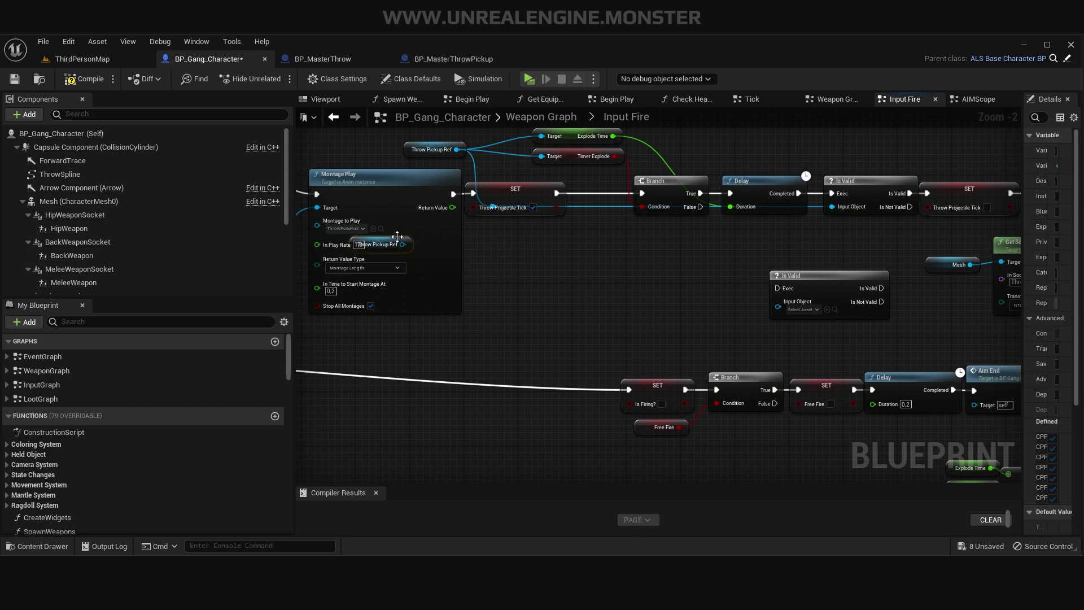
right_drag(647, 274, 598, 340)
drag(793, 357, 566, 322)
mouse_move(469, 324)
mouse_down()
mouse_move(506, 334)
mouse_move(517, 261)
mouse_up()
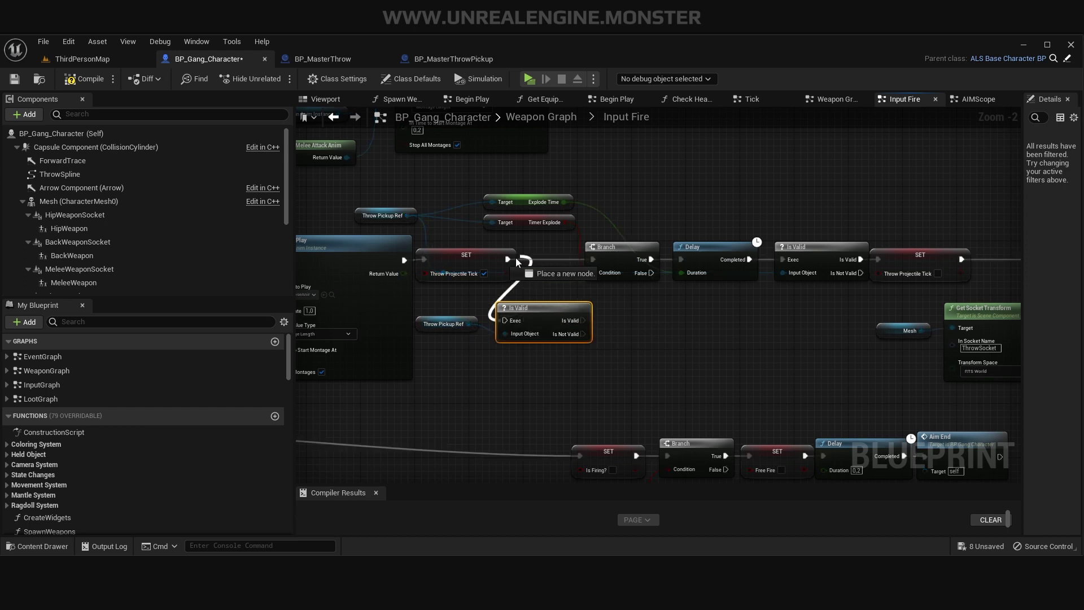
drag(583, 320, 577, 262)
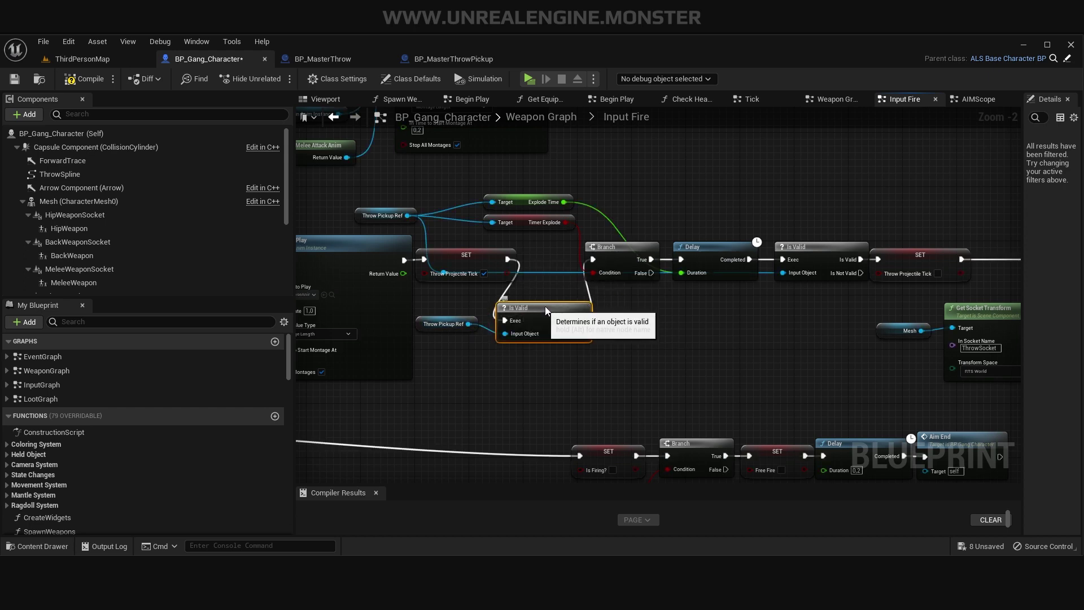
drag(546, 310, 553, 303)
drag(420, 326, 435, 319)
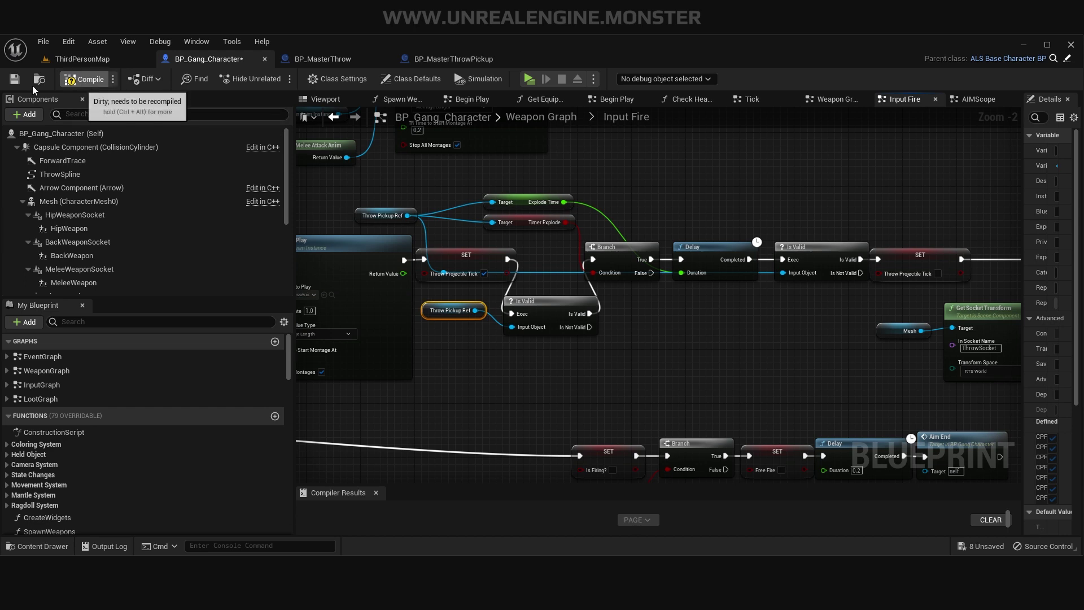
Save, make room, and add a Branch off the second Is Valid's output.
click(15, 80)
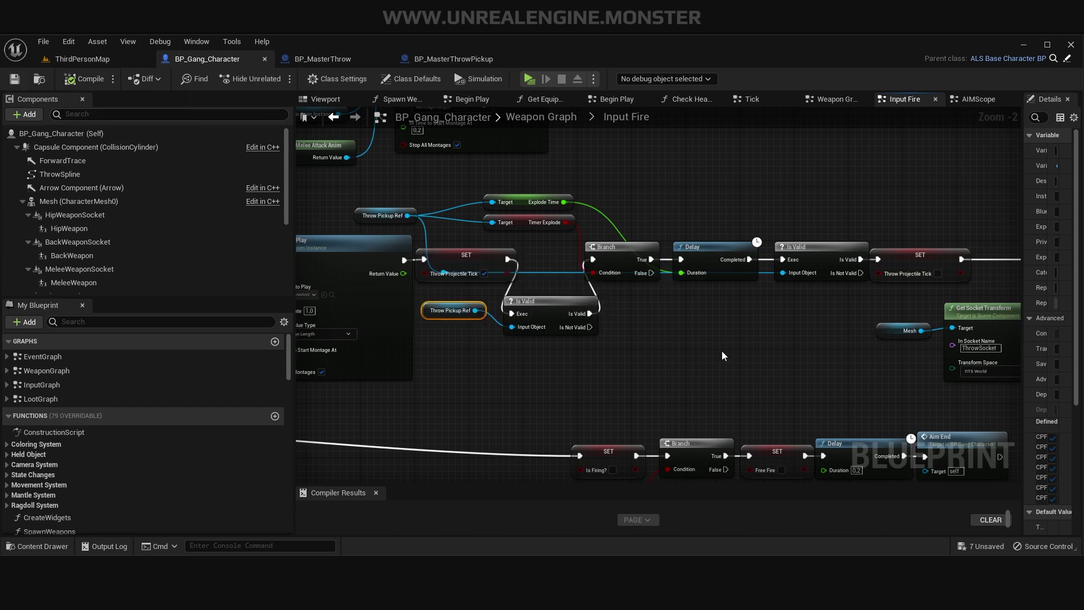
right_drag(756, 342, 722, 339)
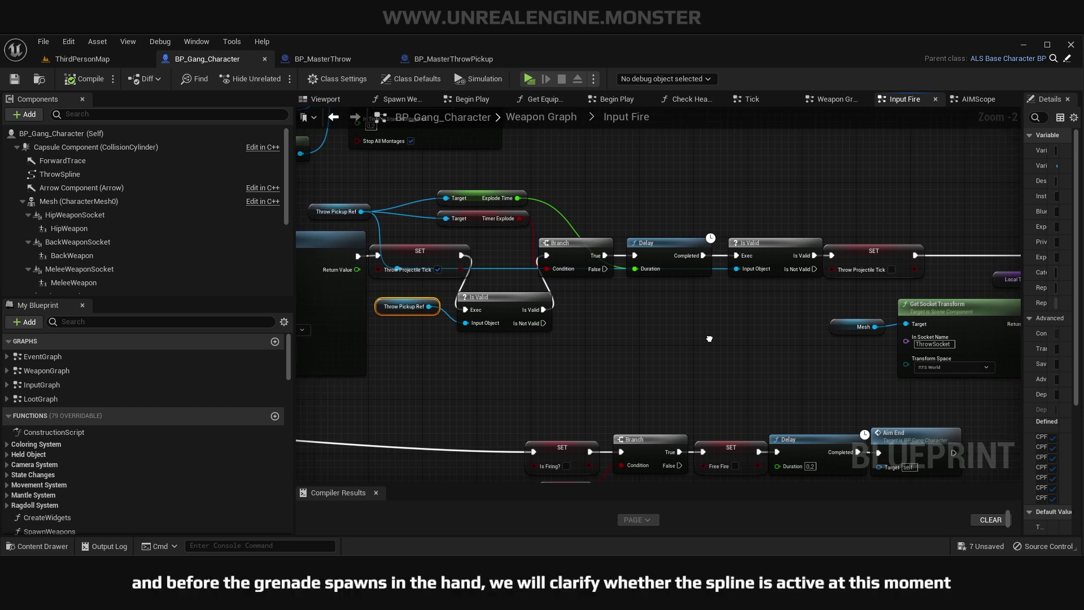
right_drag(539, 223, 443, 263)
drag(599, 304, 673, 303)
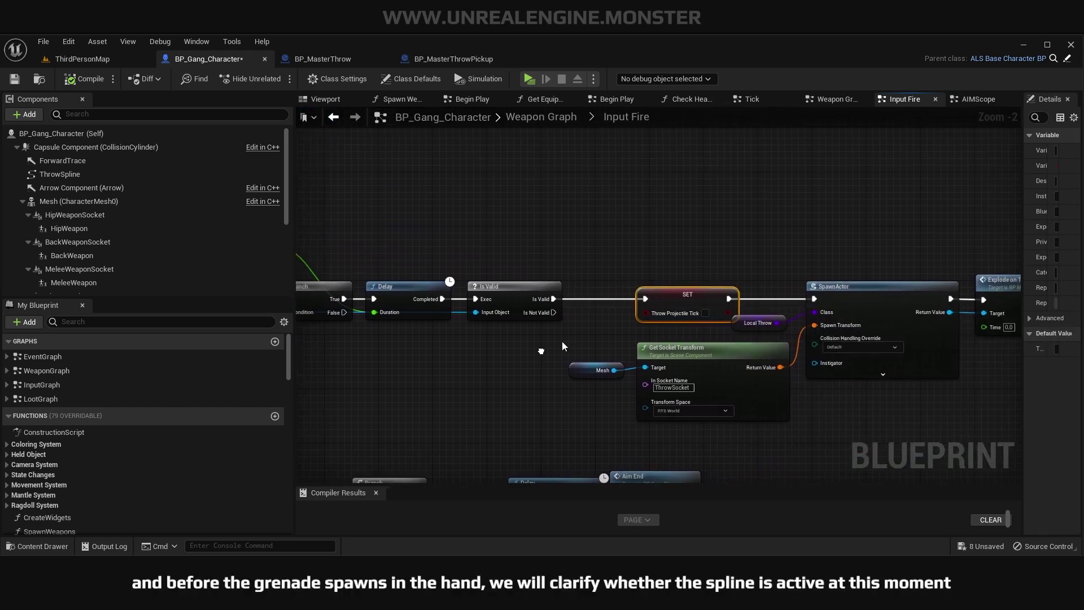
right_drag(561, 341, 584, 337)
drag(602, 292, 604, 286)
text(branch)
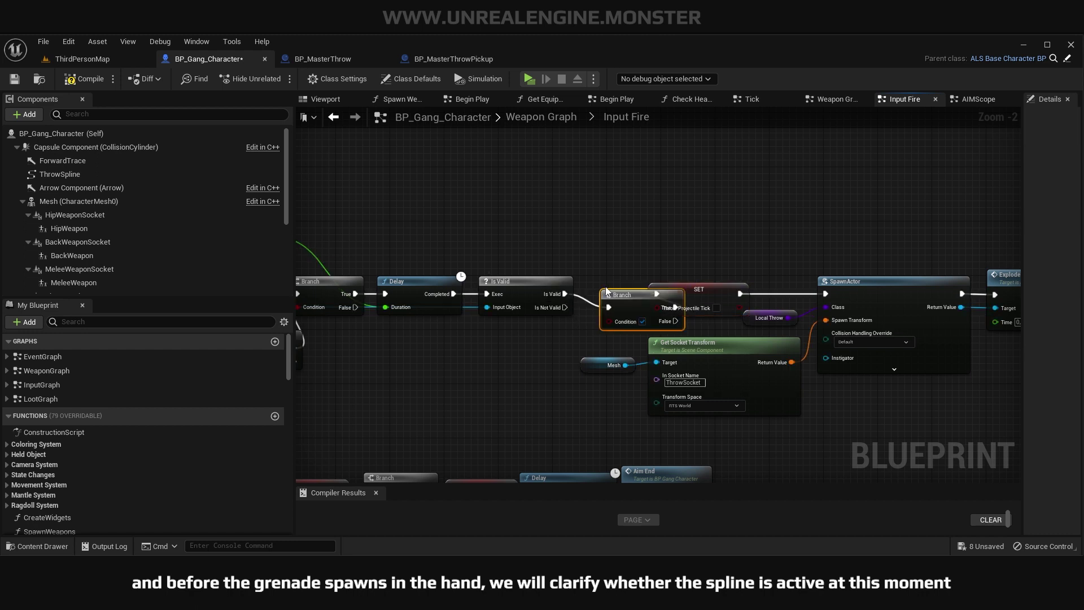
key(Return)
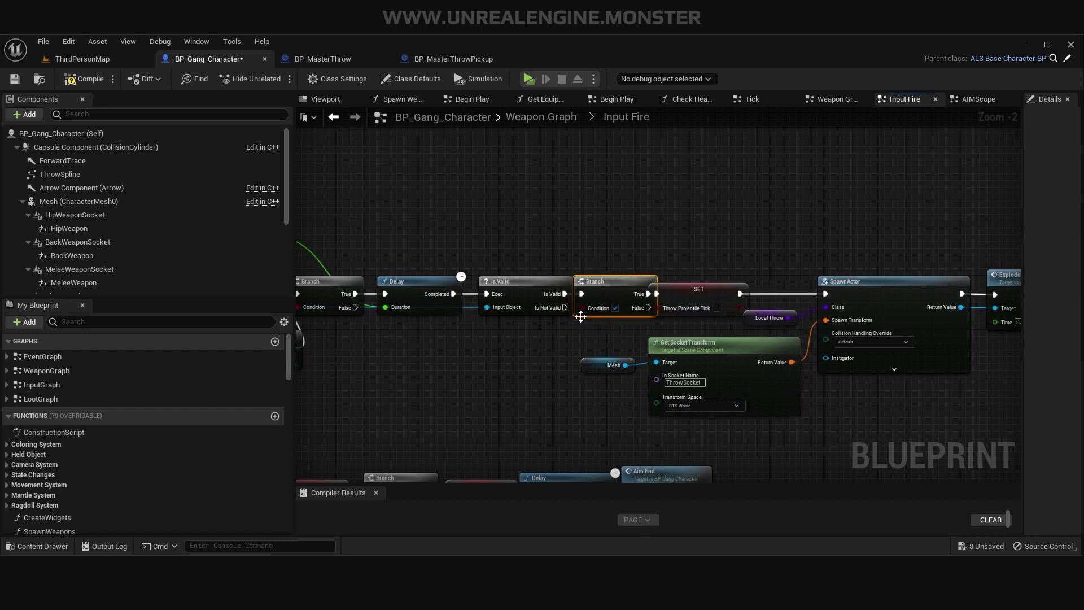
Add a Throw Projectile Tick getter near that Is Valid.
right_click(492, 354)
text(het th)
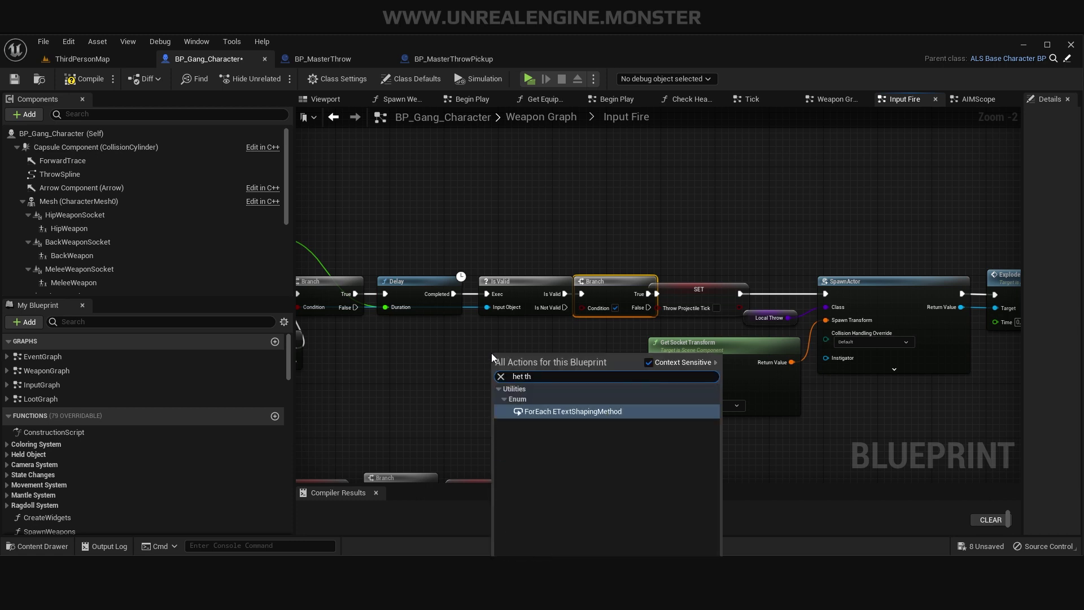
key(BackSpace)
key(BackSpace)
key(BackSpace)
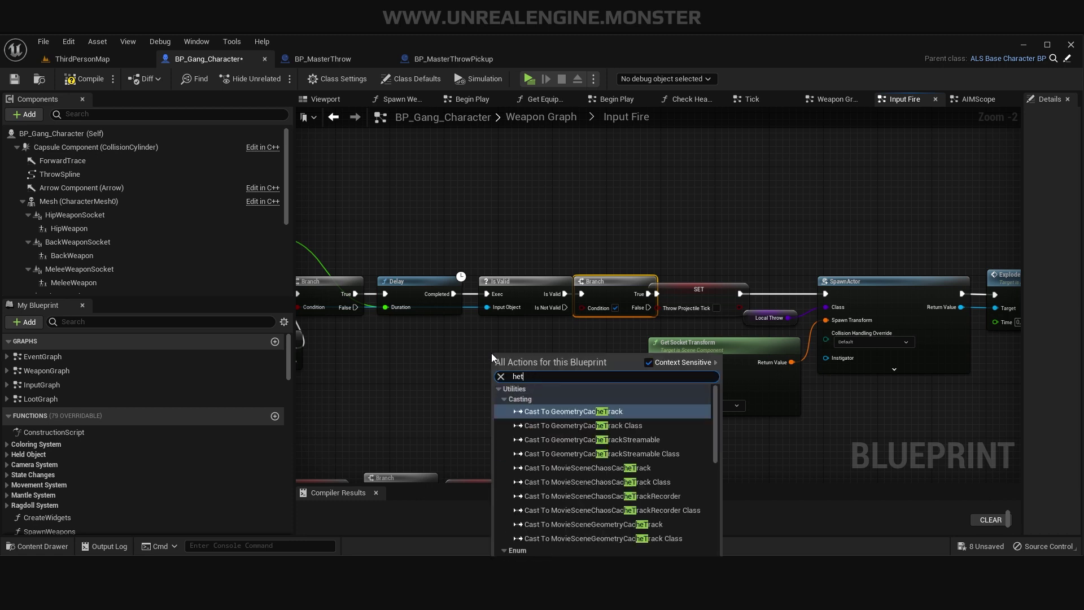
key(BackSpace)
key(BackSpace)
key(BackSpace)
text(get throw )
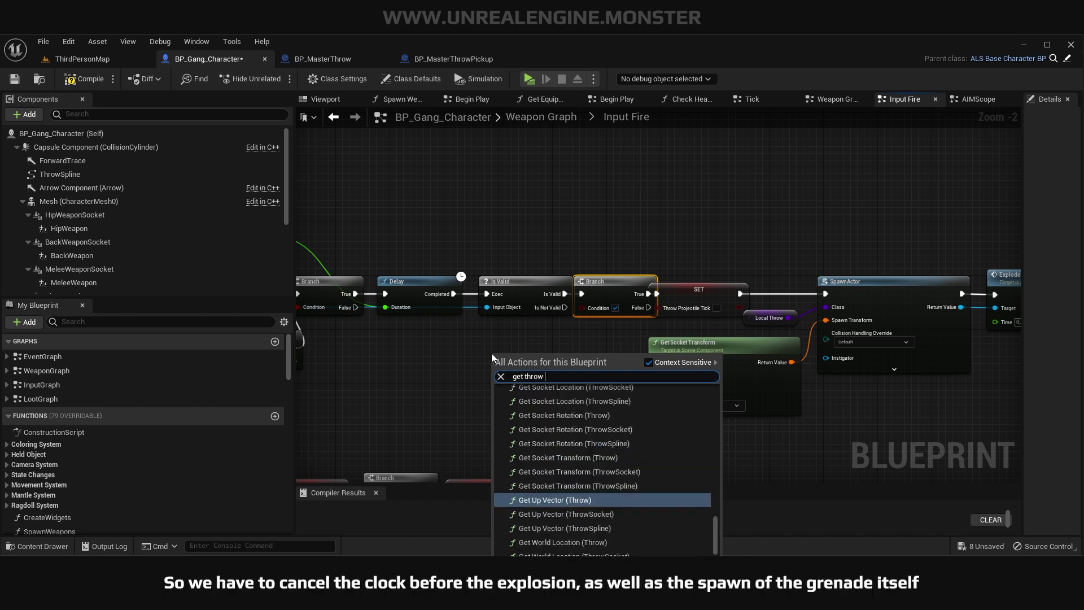
text(projectile)
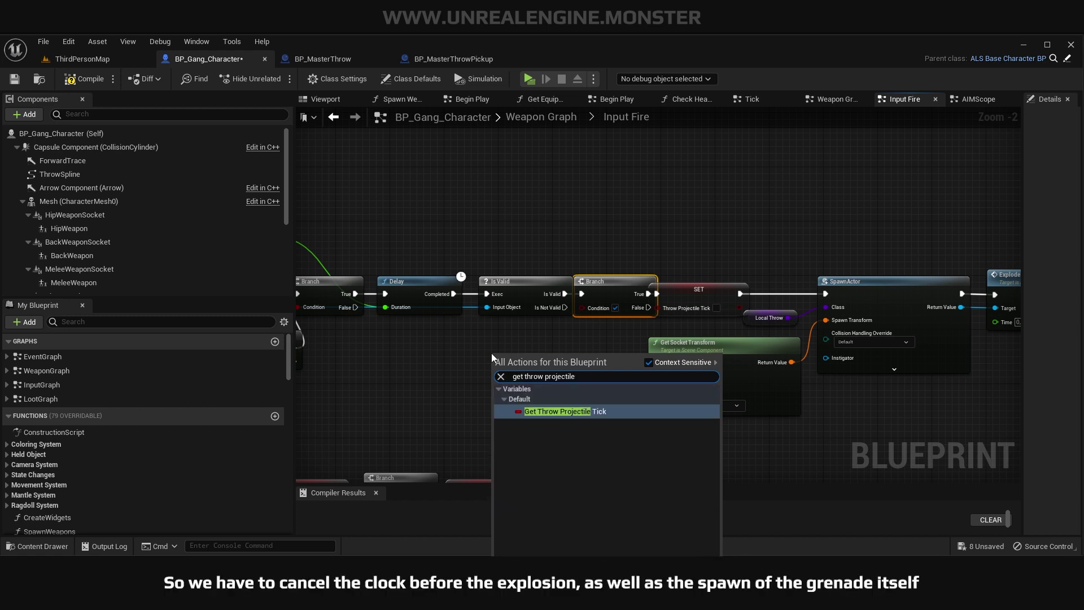
key(Return)
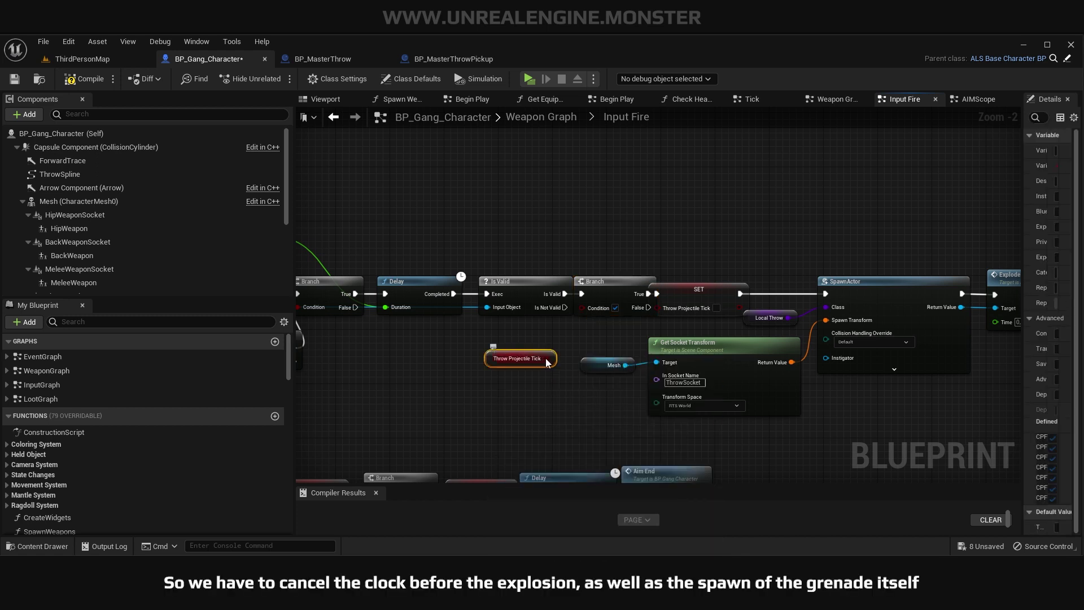
drag(501, 359, 521, 325)
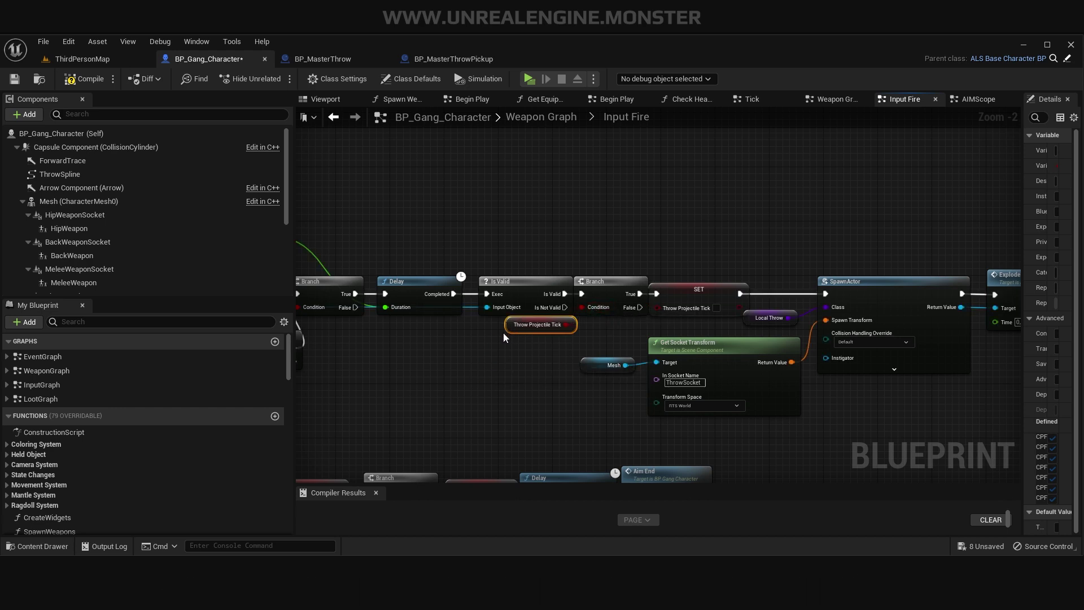
Save the blueprint and nudge the new Branch slightly right.
click(17, 79)
right_drag(512, 390, 773, 390)
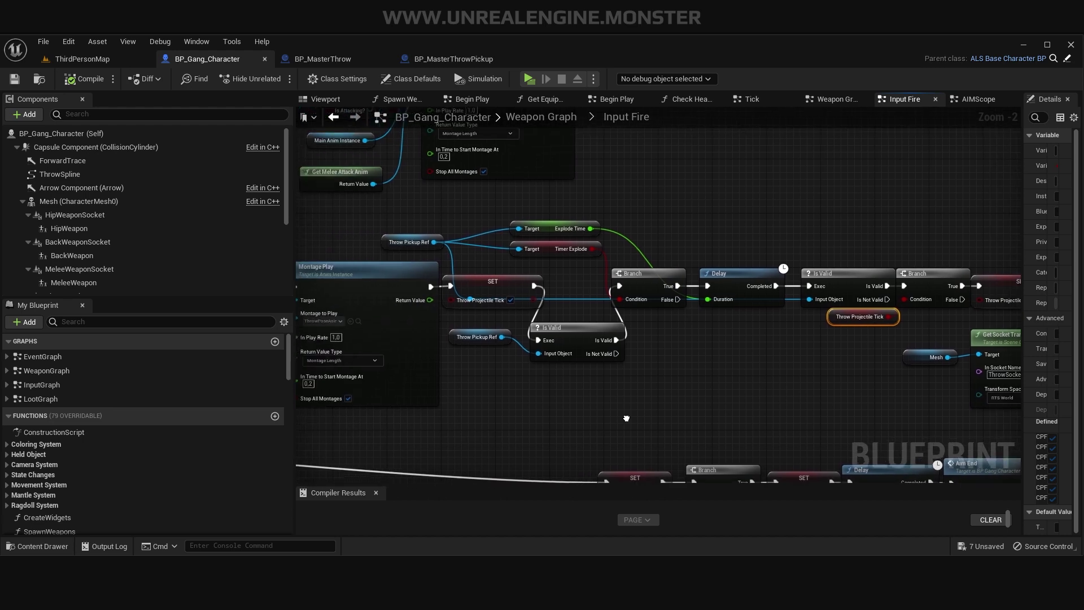
drag(660, 282, 676, 277)
scroll(676, 277, down, 4)
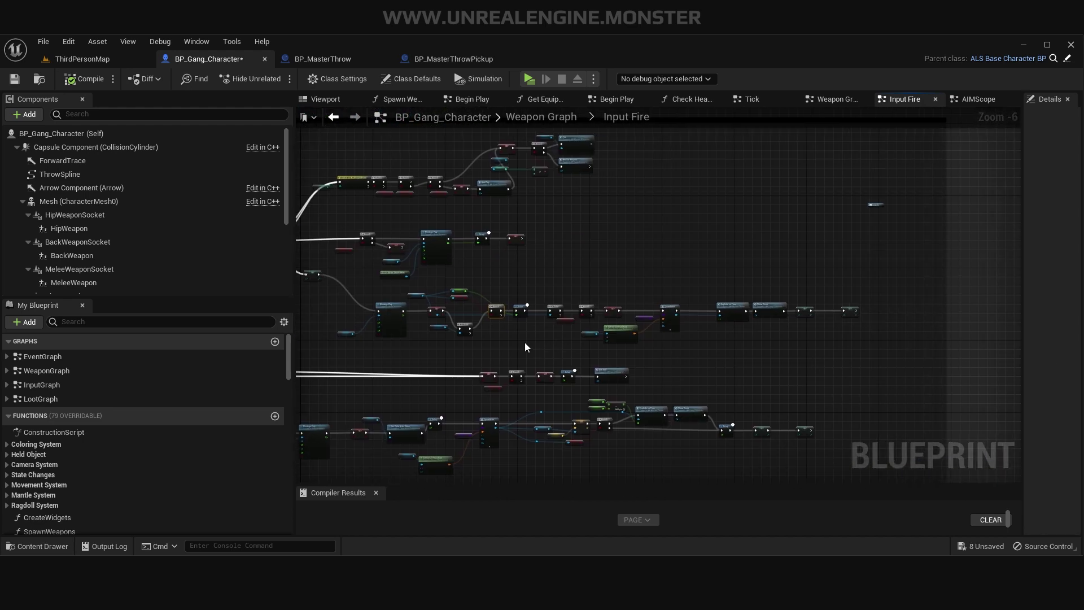
Align the first Is Valid and Throw Pickup Ref with the SET row, save, and return to ThirdPersonMap.
drag(495, 340, 838, 280)
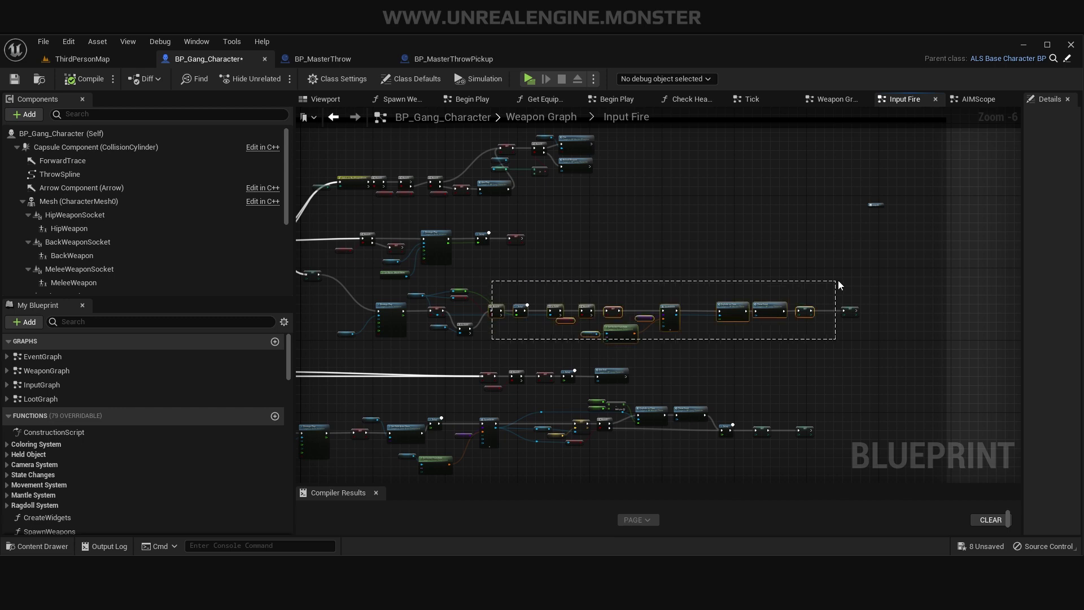
scroll(520, 342, up, 5)
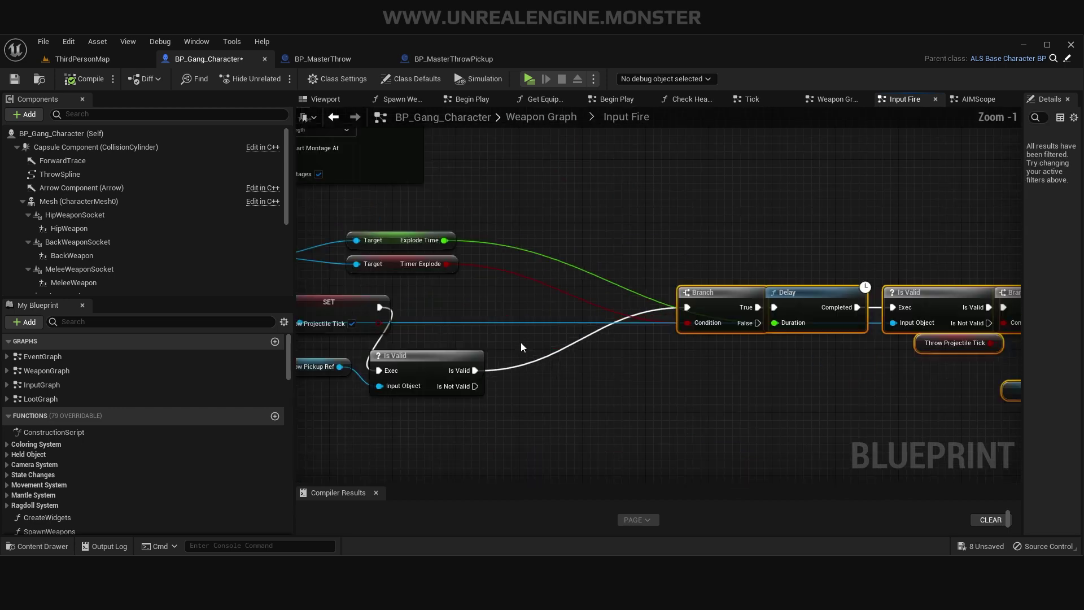
drag(432, 357, 494, 294)
right_drag(495, 294, 617, 314)
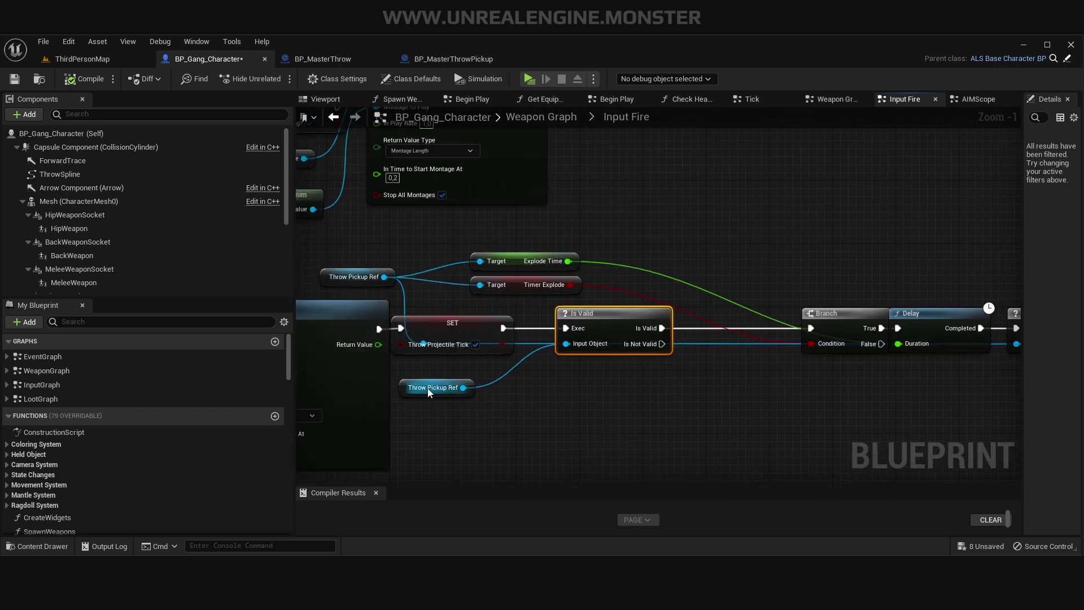
drag(403, 393, 470, 378)
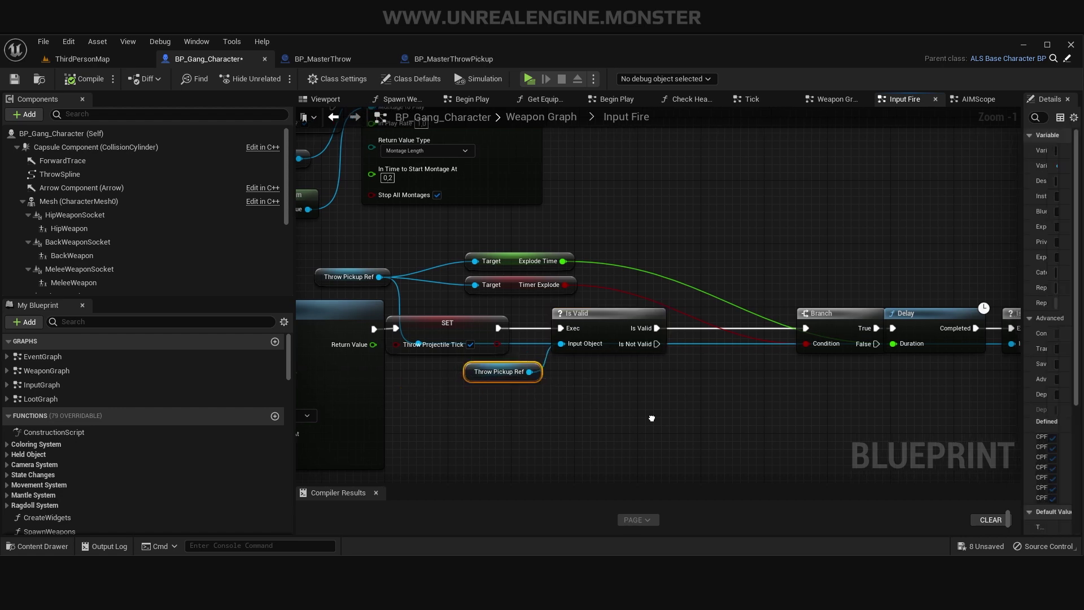
right_drag(864, 430, 448, 431)
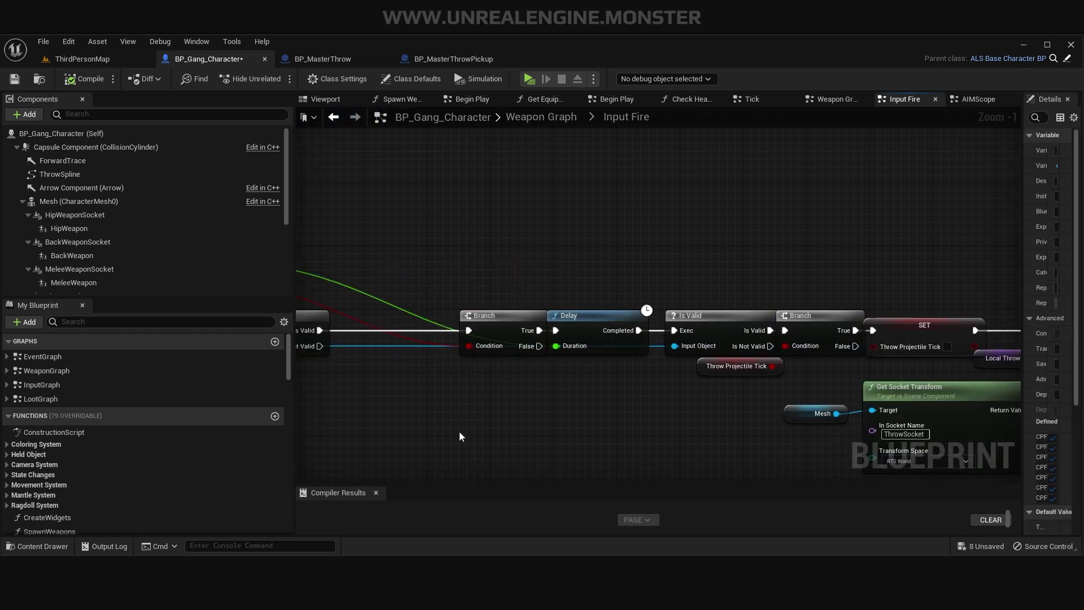
click(14, 79)
click(79, 59)
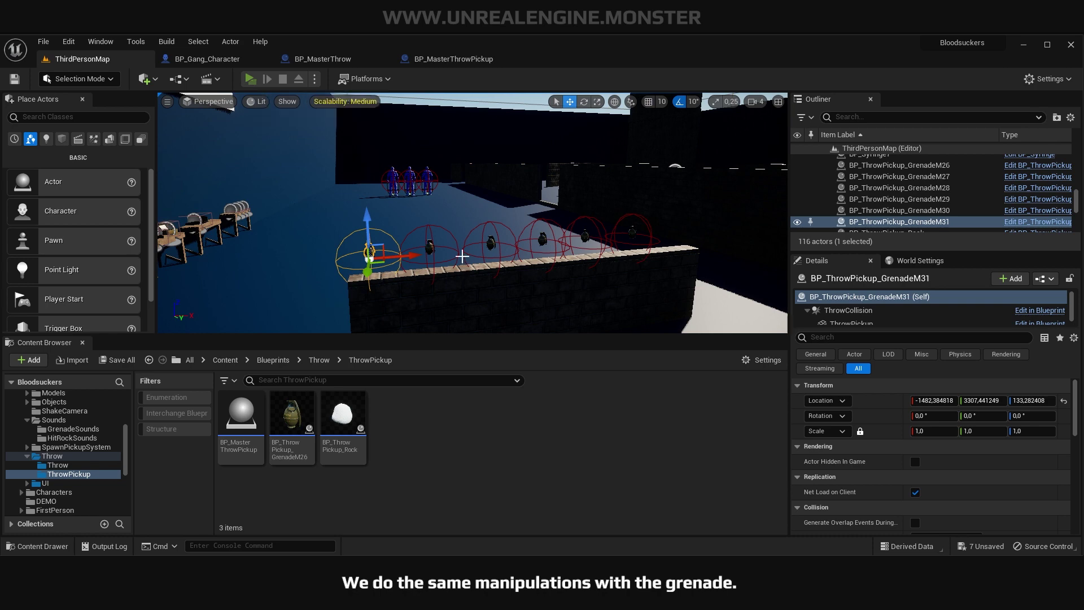
In a standalone play test, pick up the M26 grenade, equip it from the weapon wheel and aim.
key(alt+p)
key(w)
key(e)
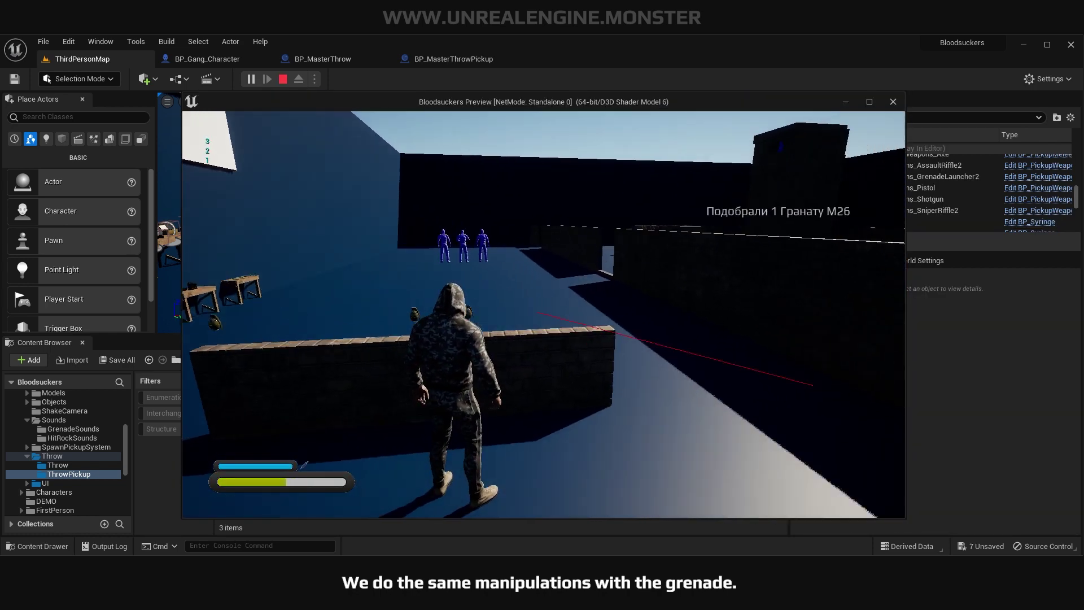
key(Tab)
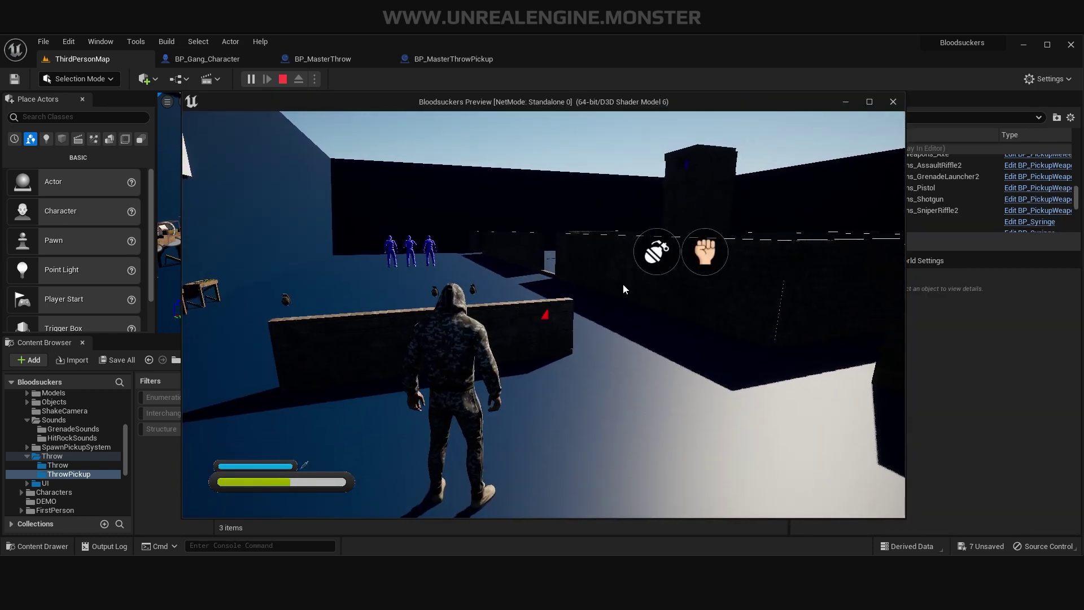
click(656, 251)
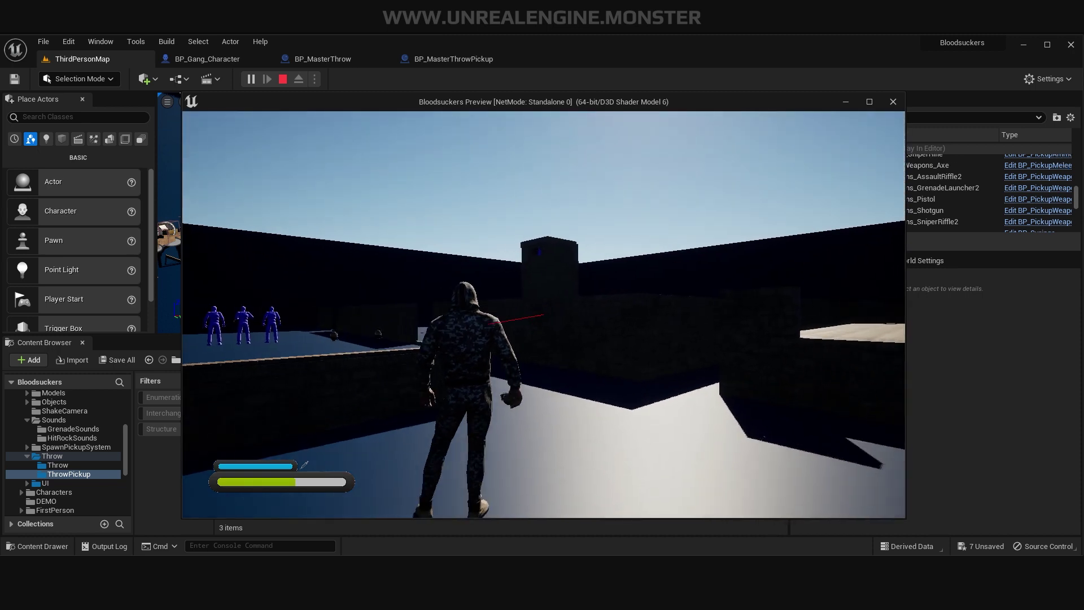
drag(544, 314, 543, 315)
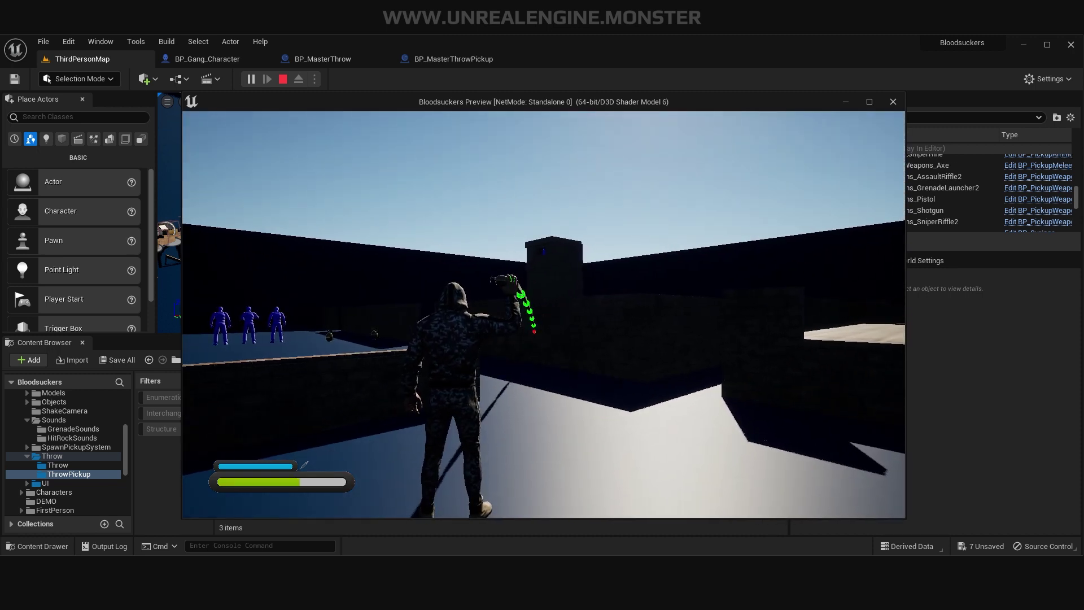
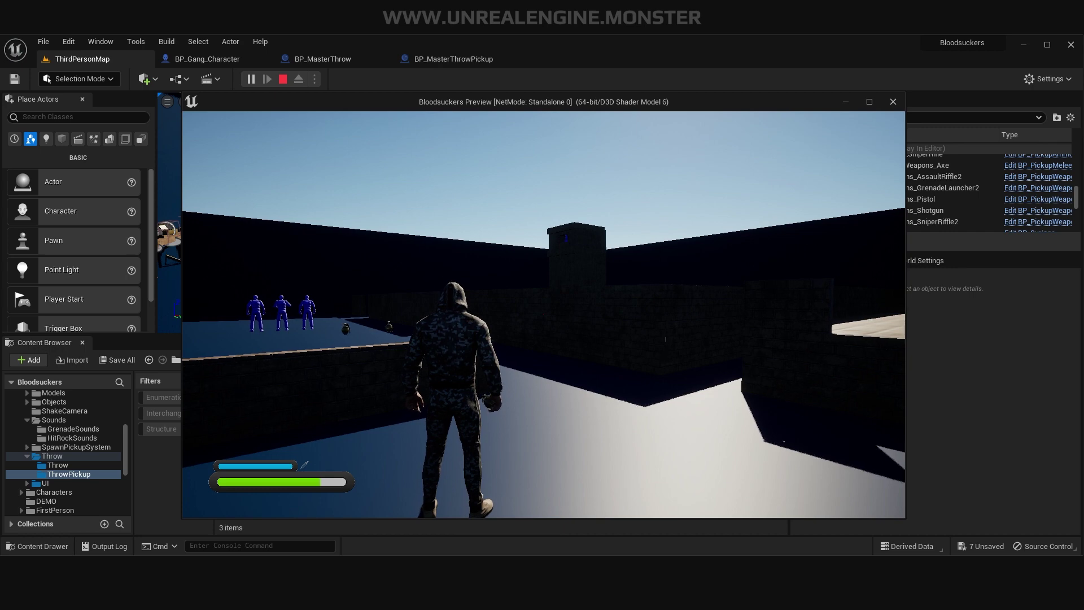
Ready and aim a grenade in the play test, then stop Play-In-Editor.
key(w)
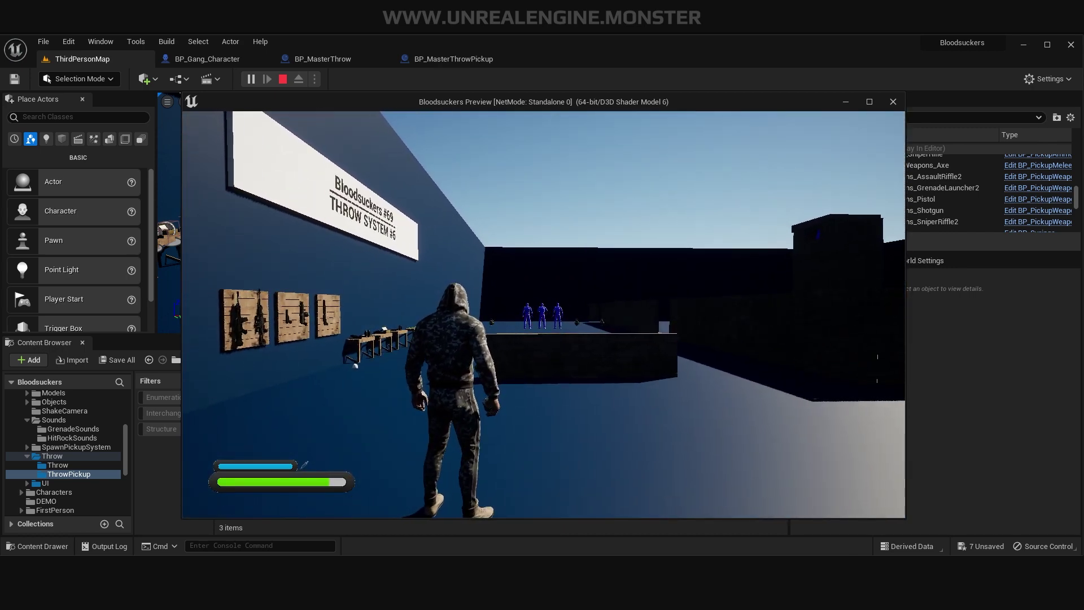
key(Escape)
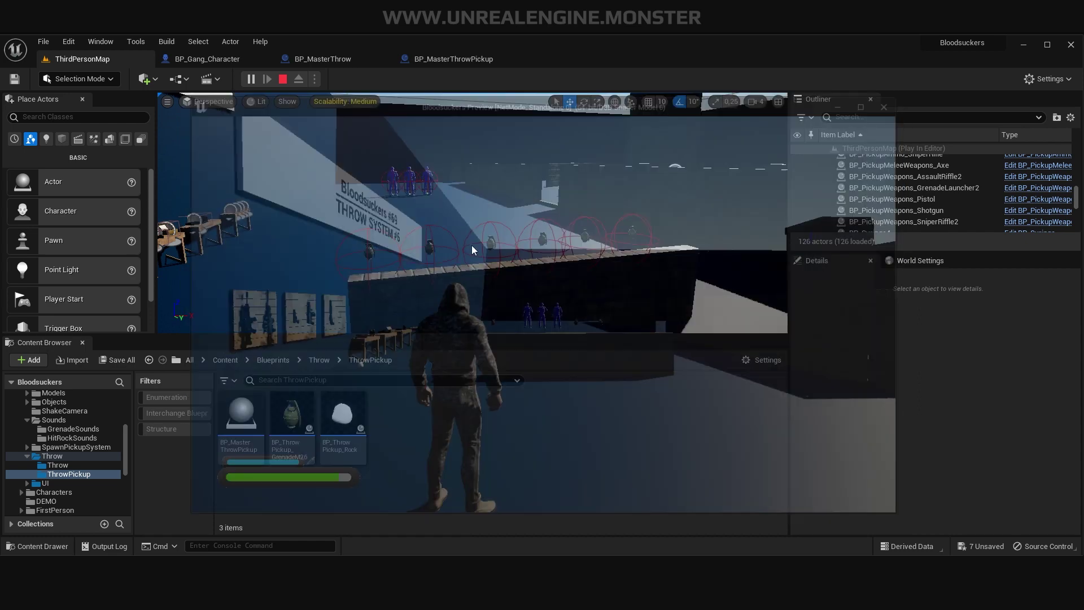
In BP_Gang_Character, add a Play Sound at Location node on the switch's Grenade output.
click(201, 61)
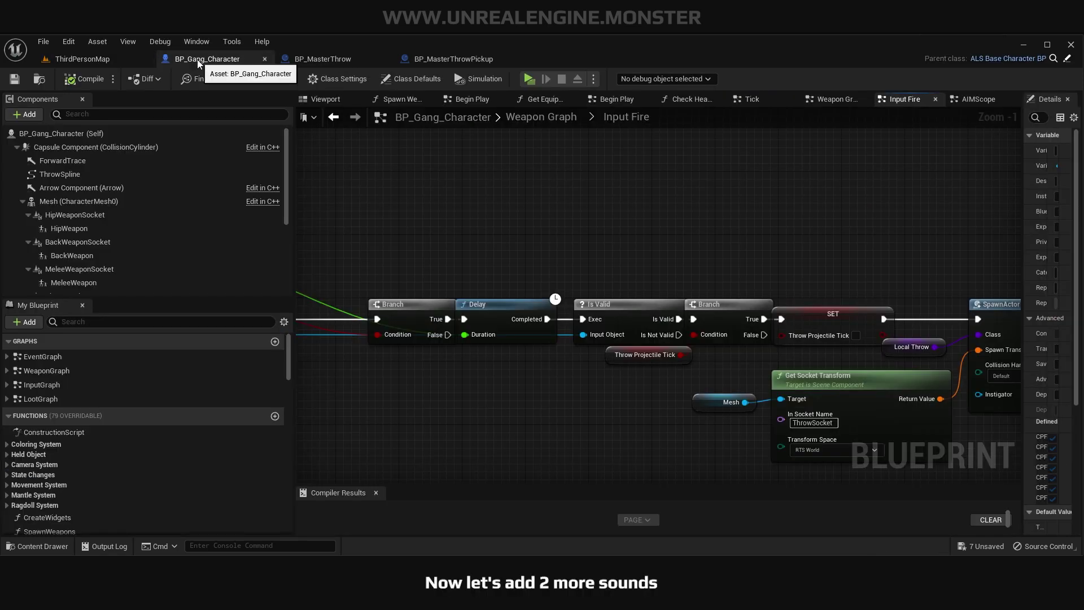
right_drag(663, 229, 618, 448)
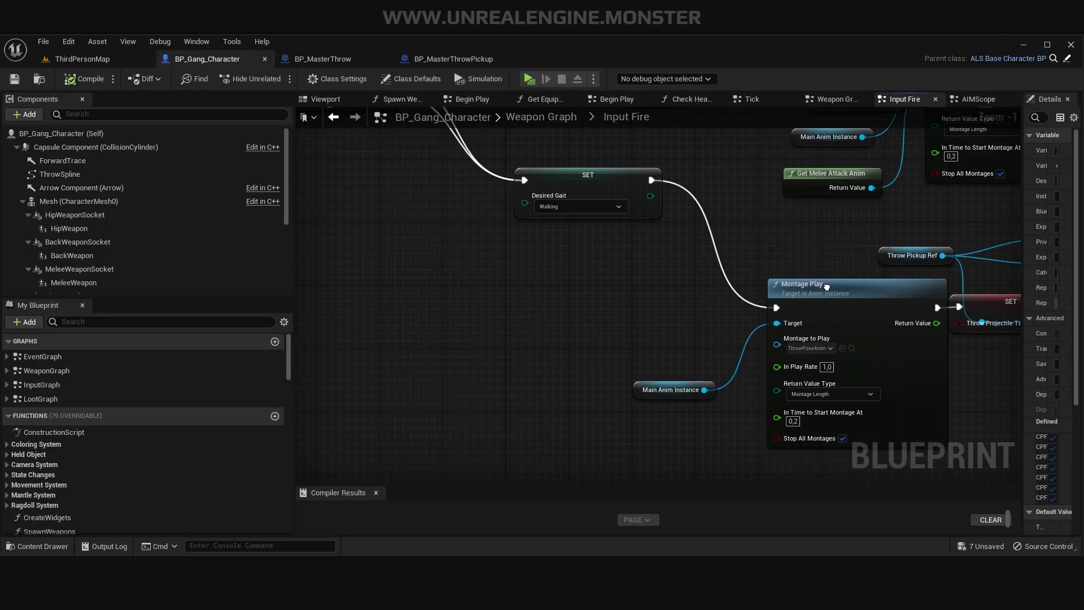
drag(486, 323, 510, 429)
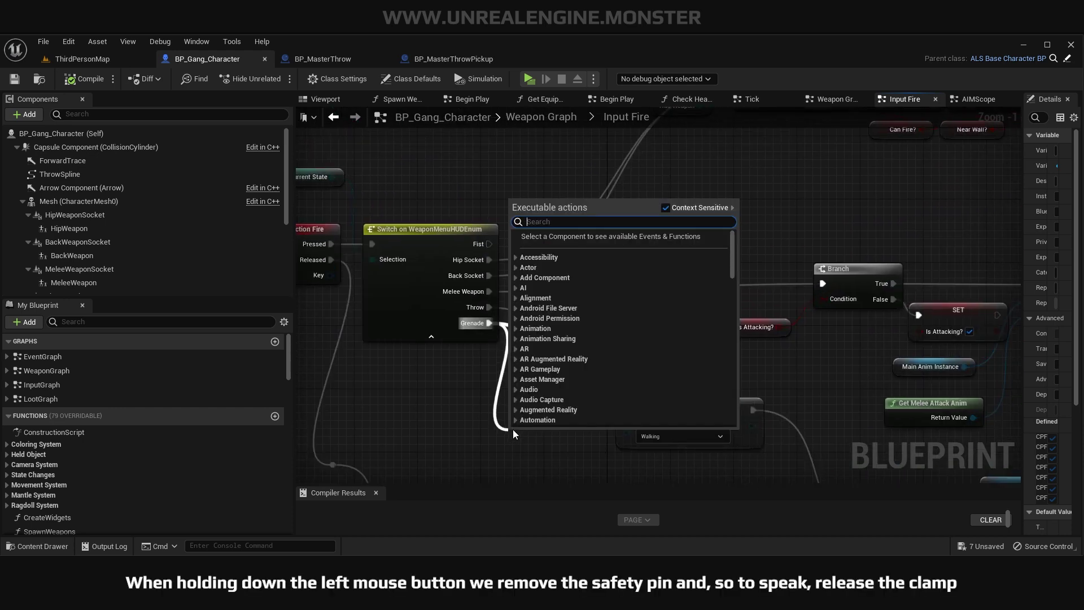
text(play soun)
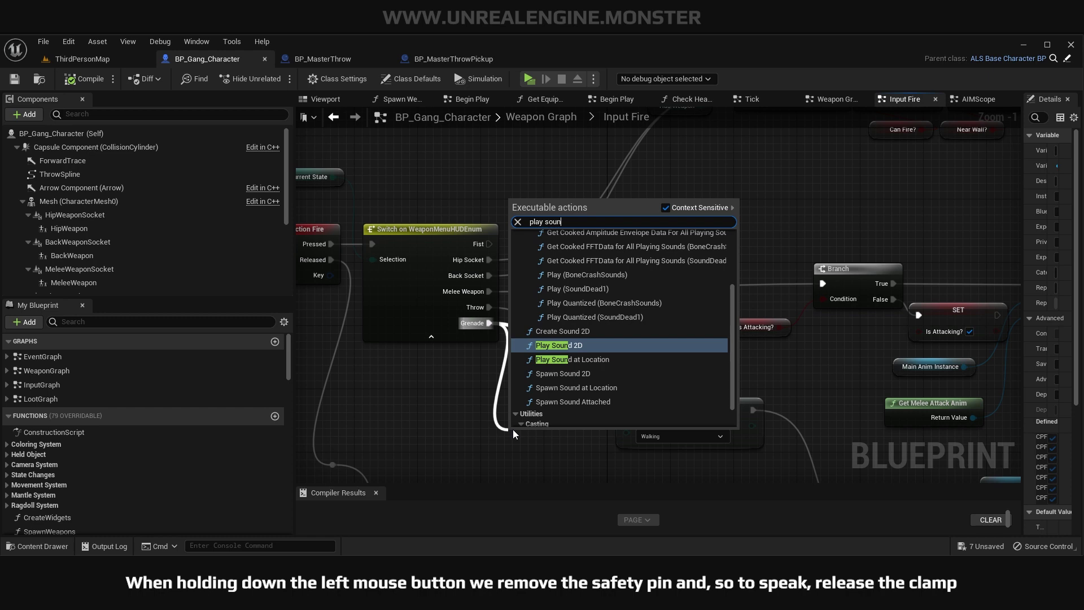
click(572, 359)
right_drag(559, 443, 584, 353)
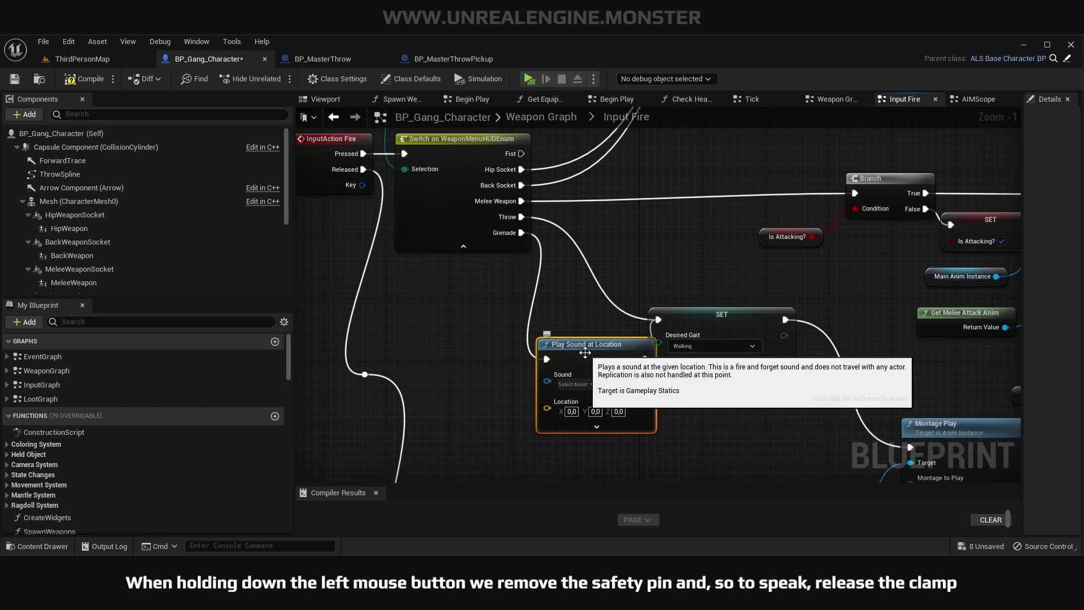
drag(585, 352, 607, 302)
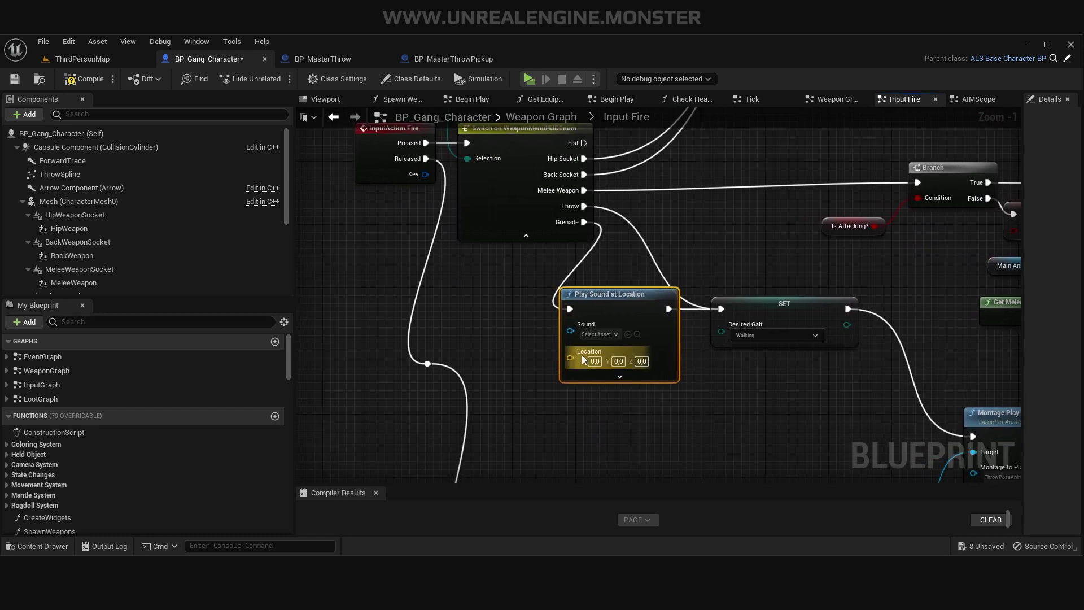
Feed Get Actor Location into the sound node's Location input.
drag(577, 355, 623, 433)
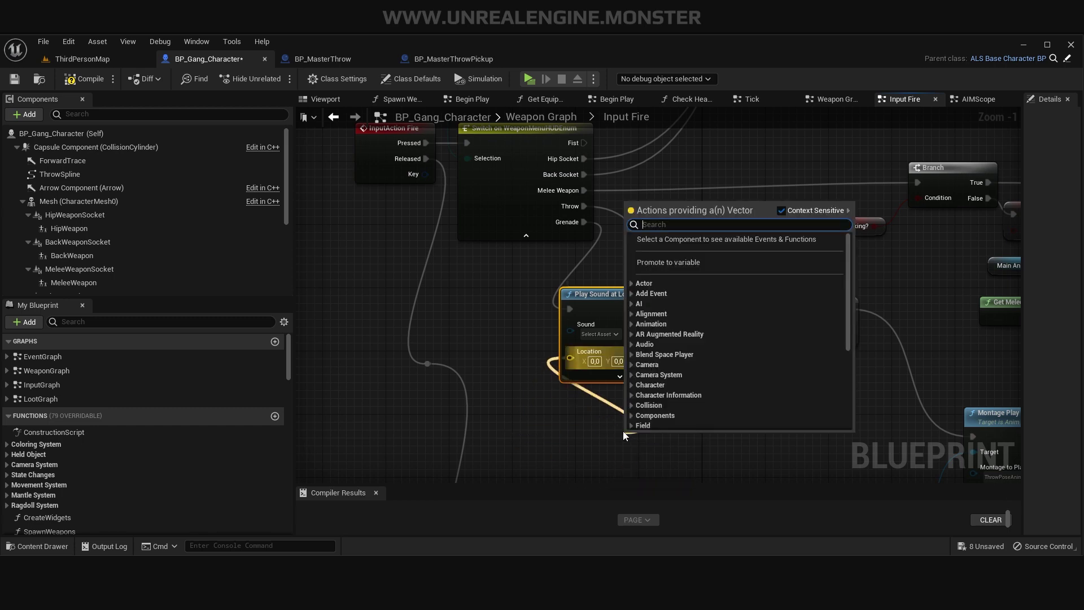
text(get actor location)
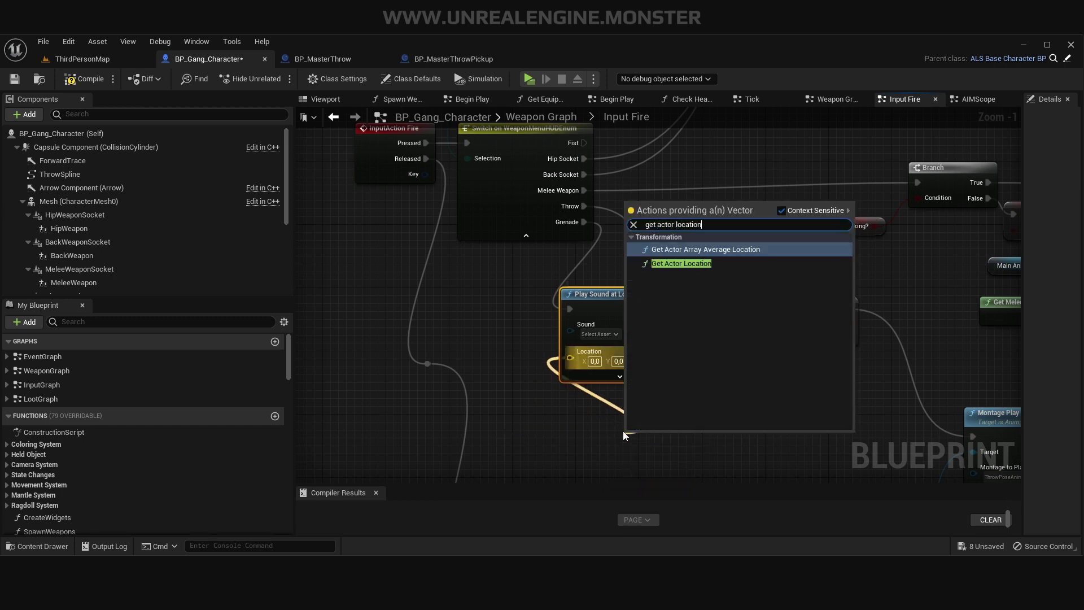
key(Return)
key(Delete)
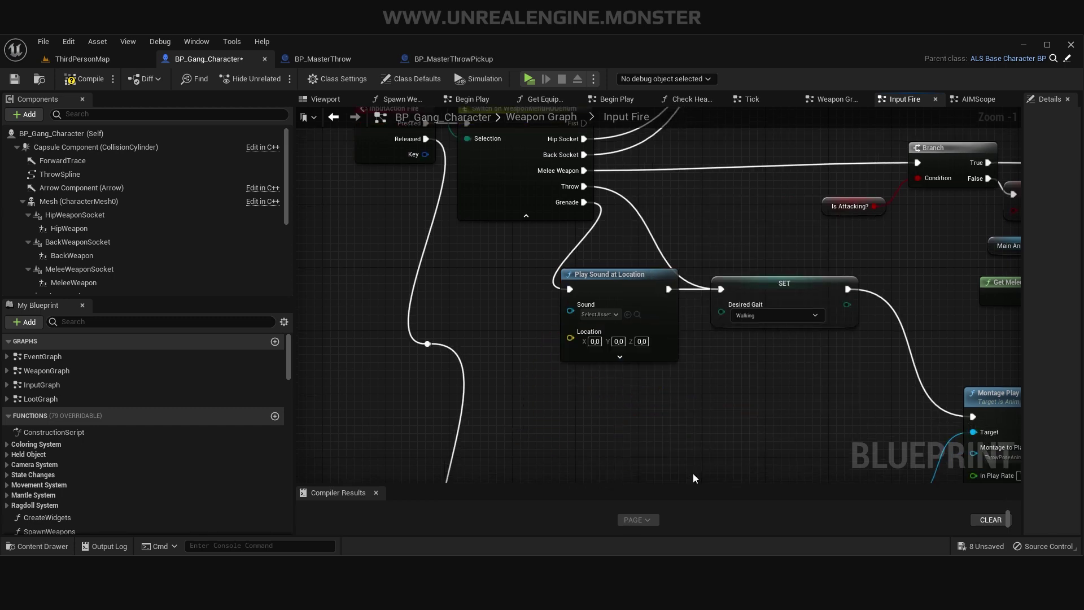
drag(570, 338, 487, 342)
text(g)
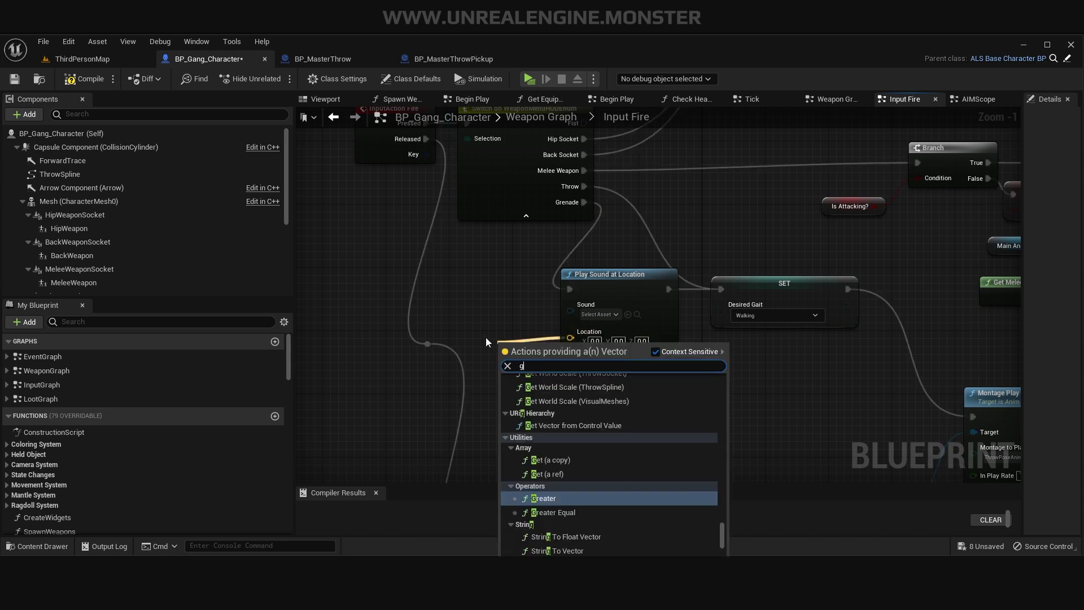
text(et actor location)
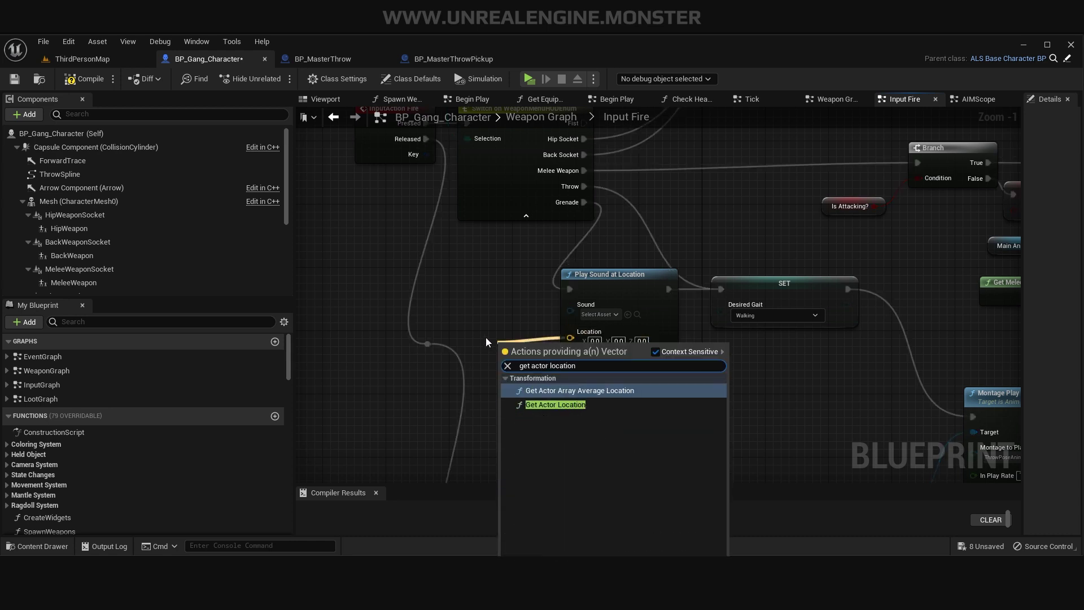
key(Down)
key(Return)
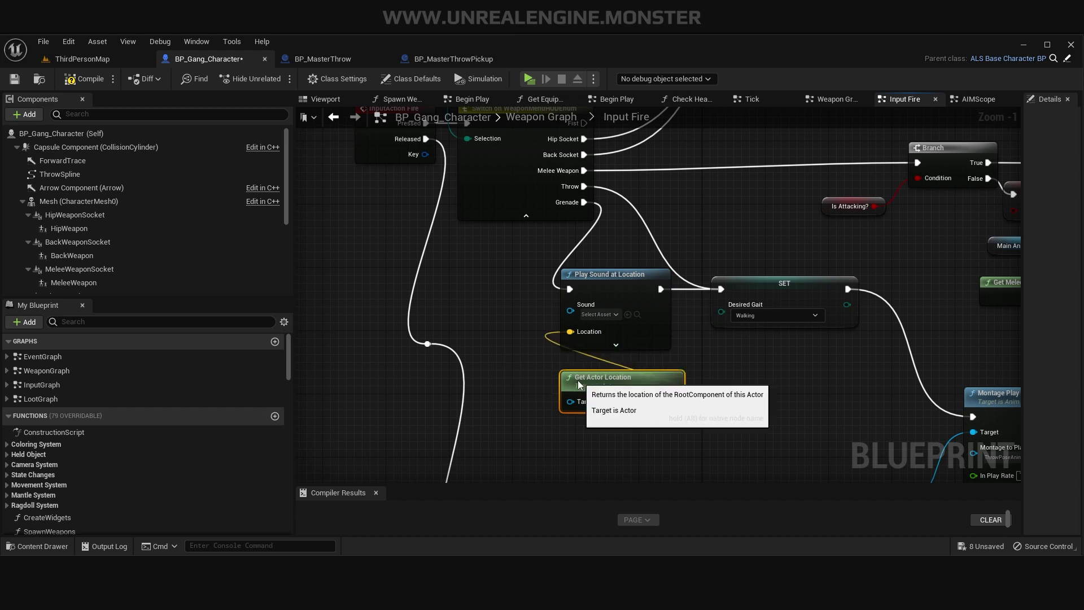
Set the node's sound to ReceiptGrenadeCue and save the character blueprint.
scroll(619, 338, up, 1)
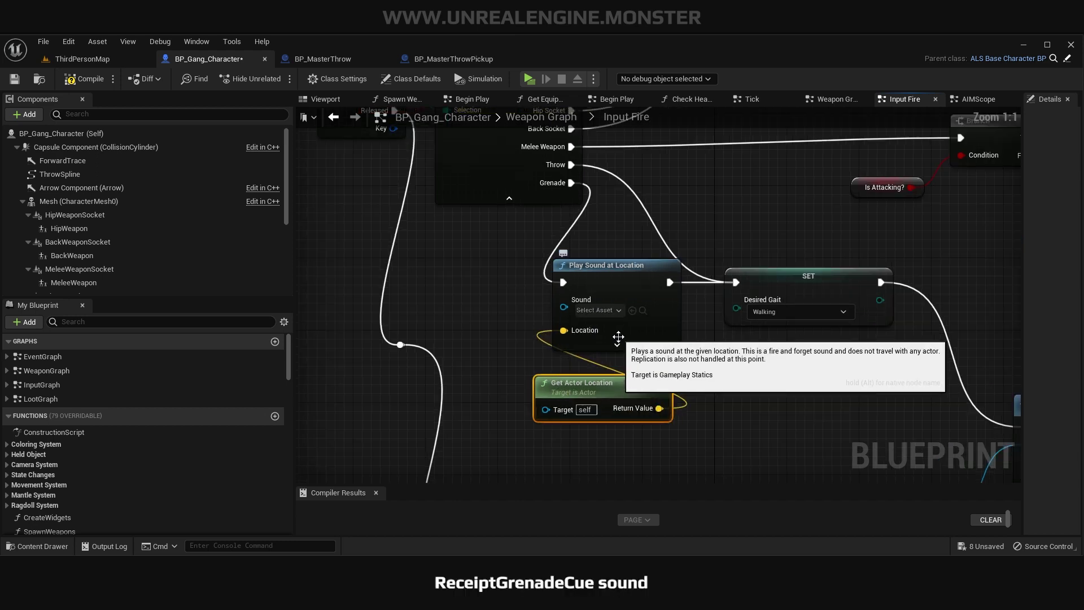
click(613, 312)
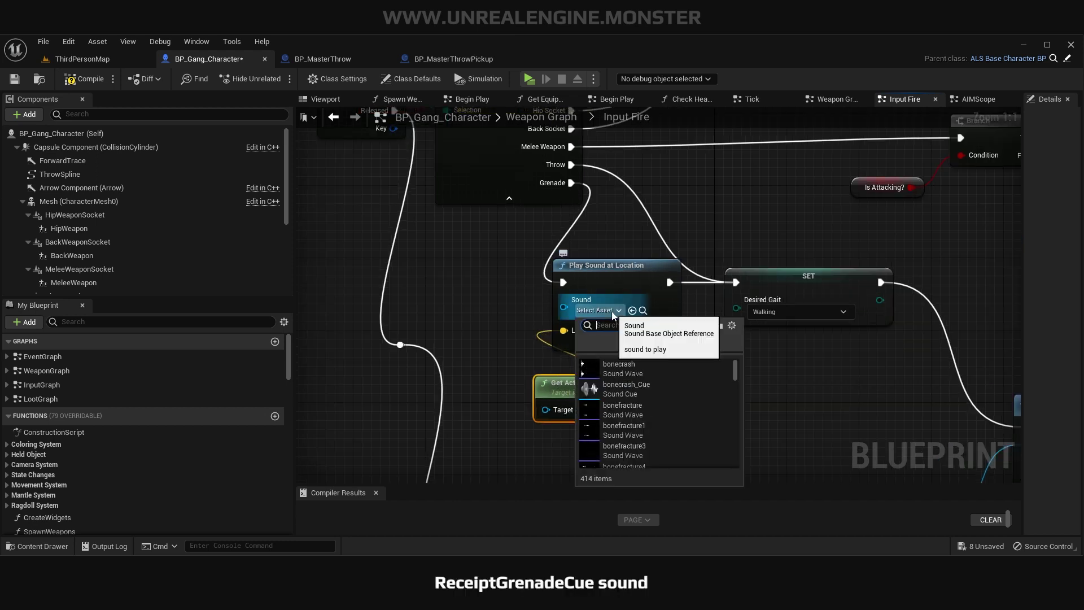
text(receipt)
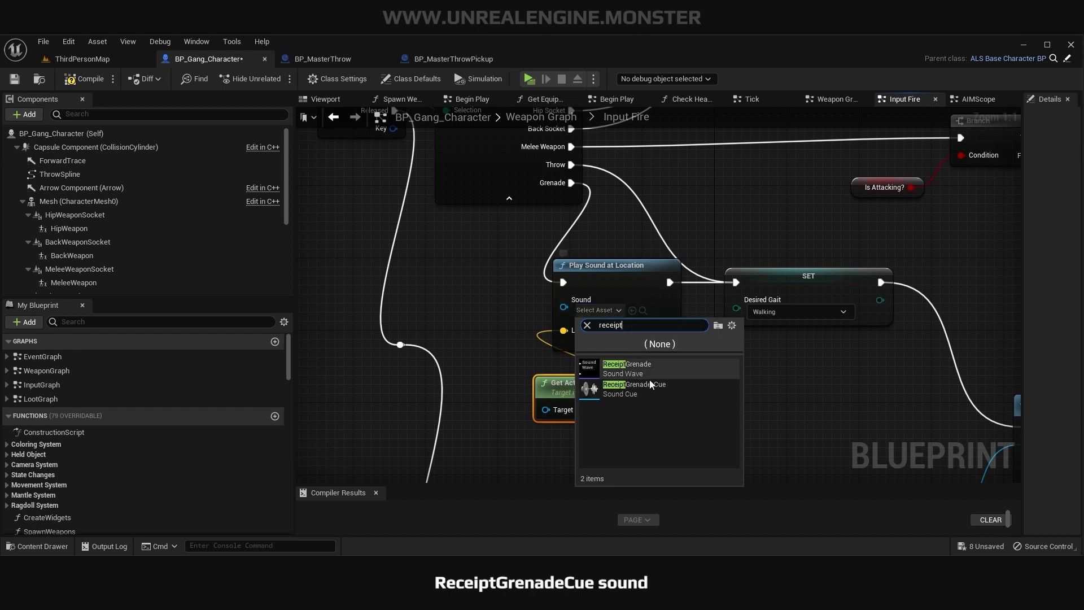
click(638, 388)
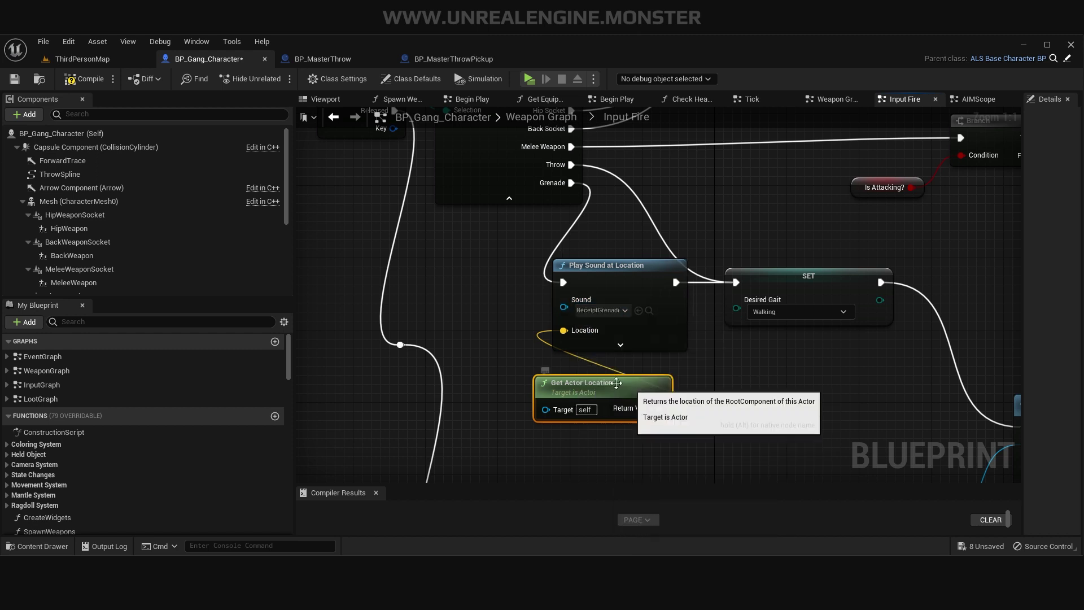
click(15, 79)
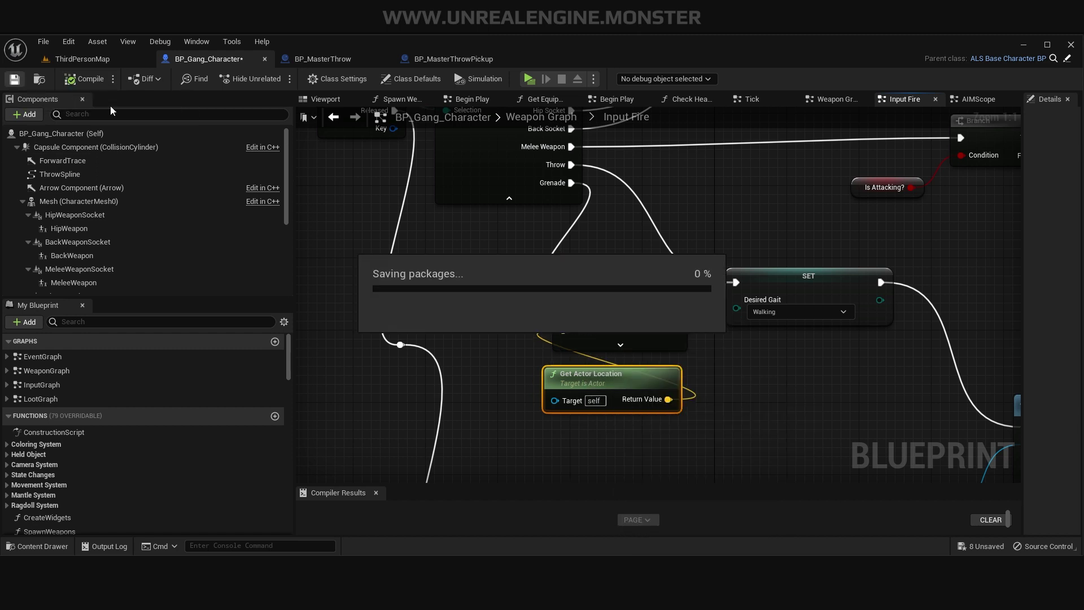
Rearrange the weapon switch and Player Current State nodes in the Input Fire graph.
mouse_move(517, 452)
right_down()
mouse_move(512, 313)
mouse_move(675, 287)
mouse_move(477, 133)
right_up()
scroll(513, 317, down, 2)
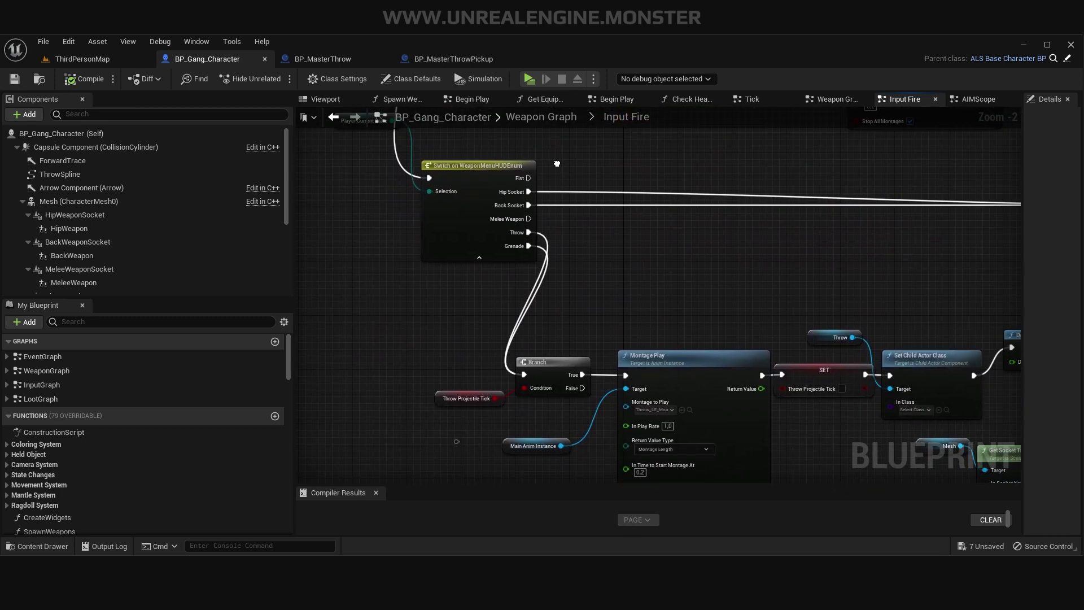
right_drag(473, 302, 649, 317)
drag(648, 211, 531, 228)
right_drag(531, 228, 611, 330)
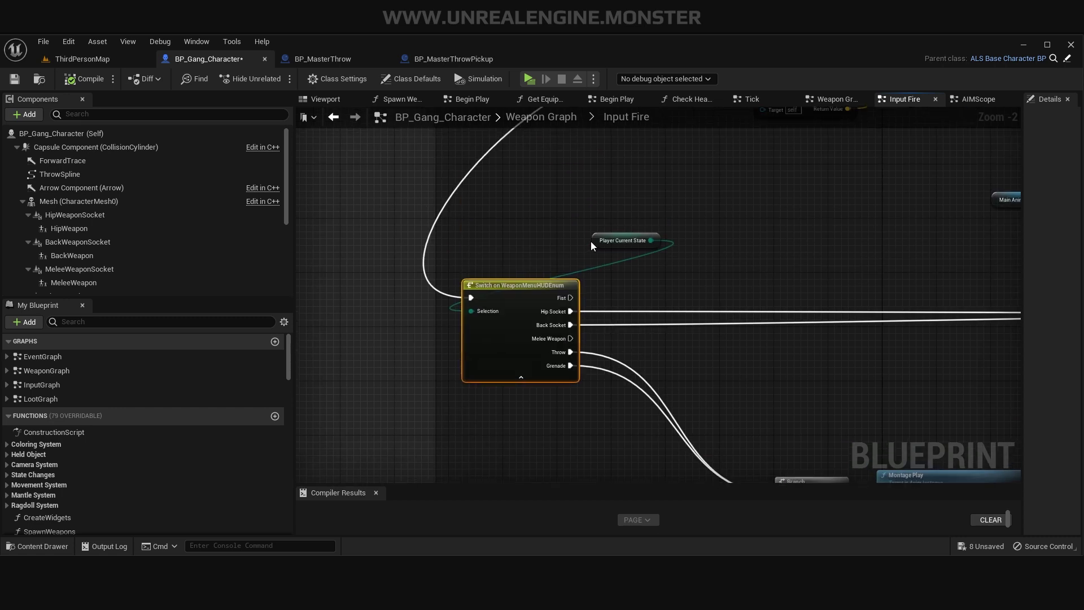
drag(591, 242, 454, 262)
mouse_move(453, 262)
right_down()
mouse_move(515, 273)
mouse_move(542, 305)
right_up()
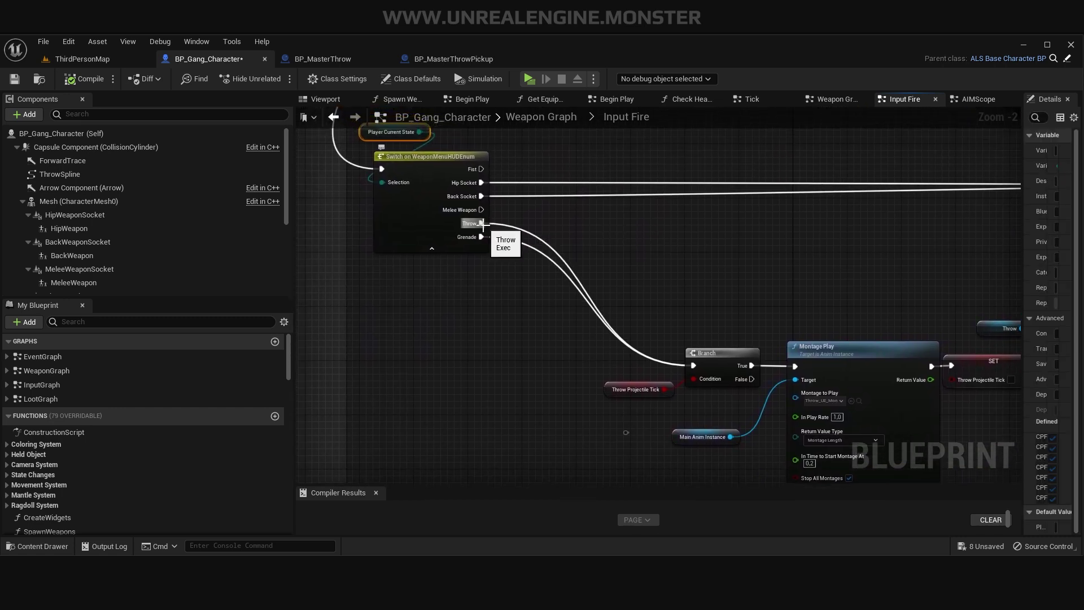
Add a Sequence node after Throw and route the Grenade output into it.
drag(481, 223, 564, 269)
text(seq)
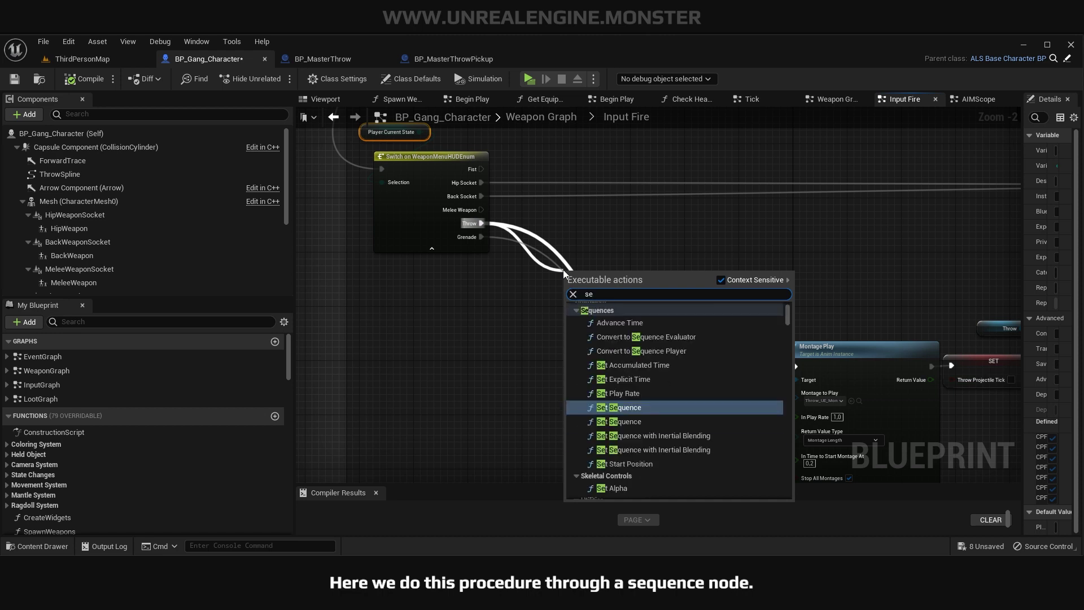
key(Return)
drag(579, 267, 565, 239)
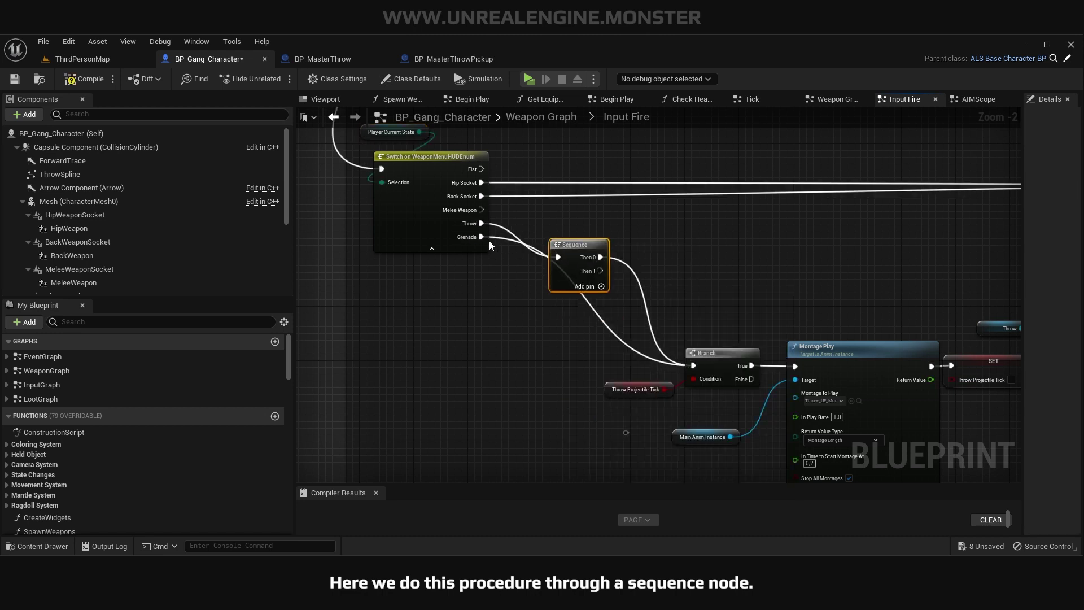
drag(481, 237, 558, 257)
right_drag(550, 252, 474, 225)
drag(497, 217, 449, 197)
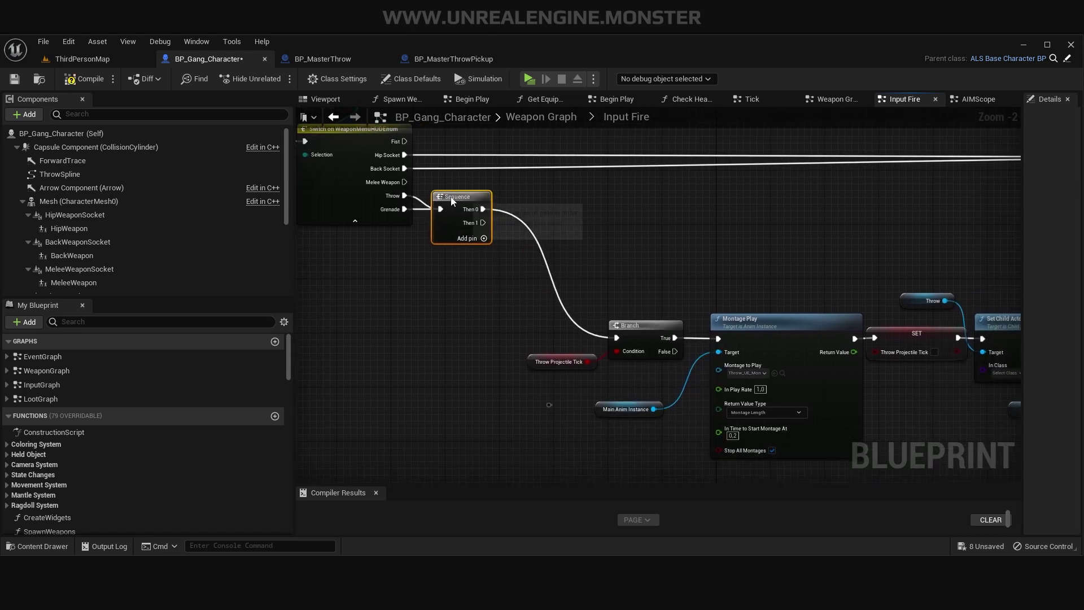
right_drag(470, 266, 518, 262)
Add a Delay of 0,5 seconds after the Sequence's Then 1 pin.
drag(518, 223, 473, 287)
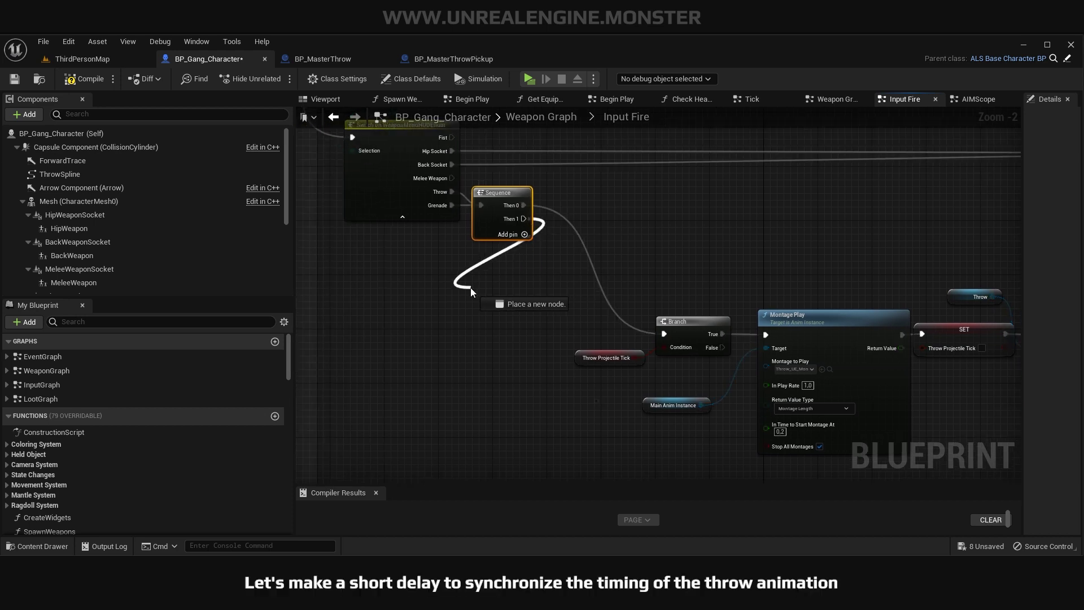
drag(472, 287, 469, 288)
text(delay)
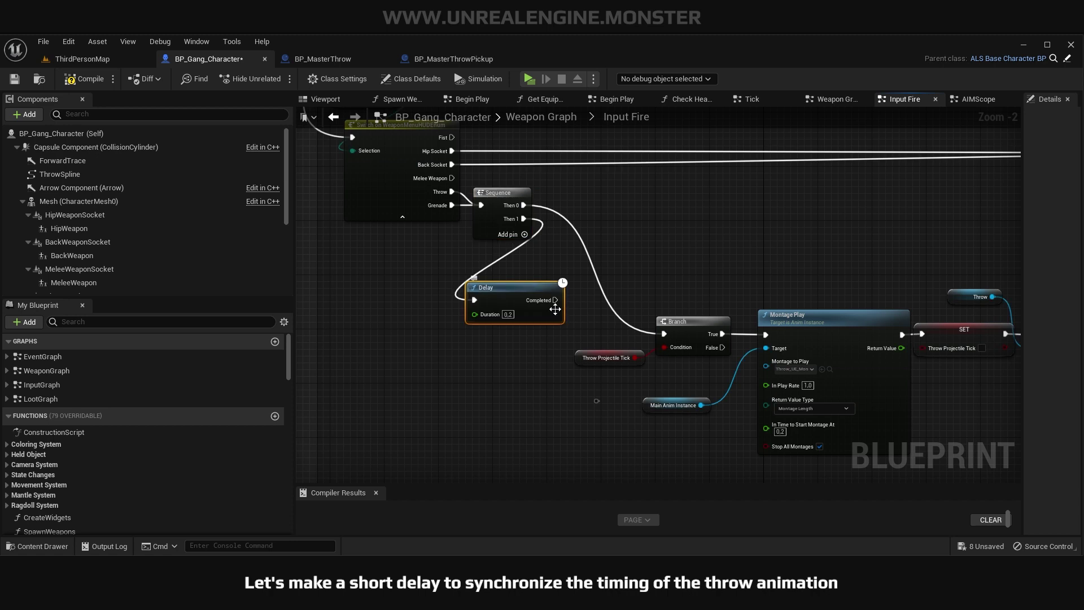
click(499, 270)
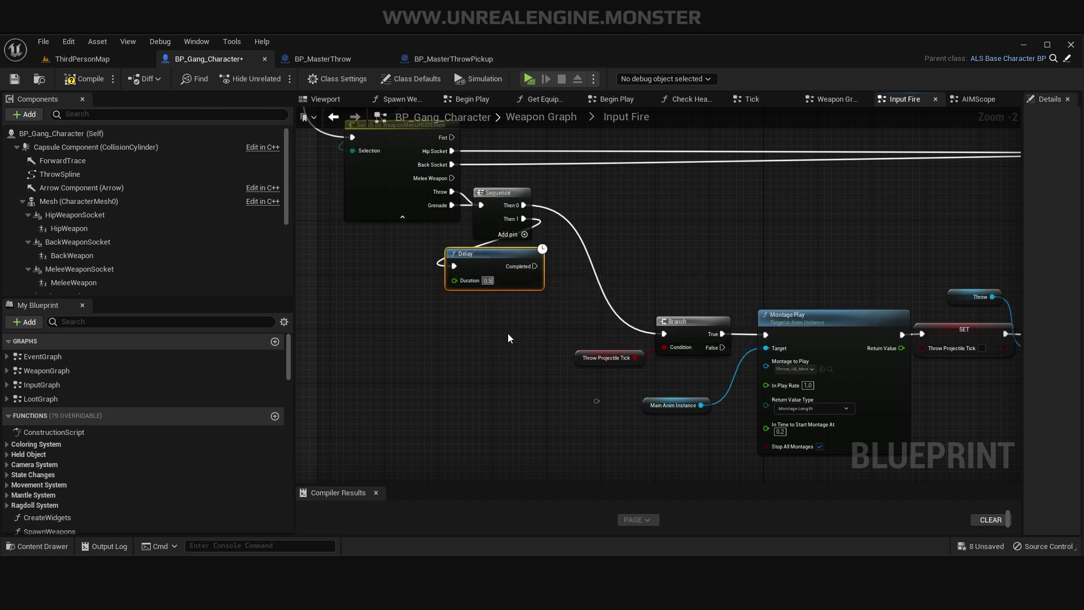
text(0,5)
click(534, 325)
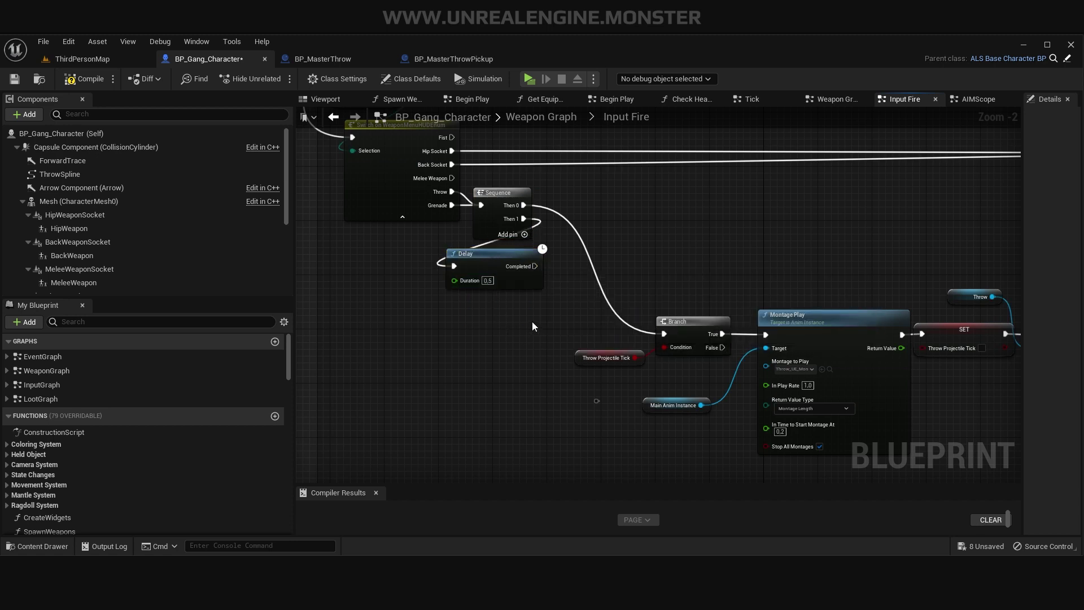
Paste copies of the sound and location nodes beside the Delay.
right_drag(532, 326, 695, 200)
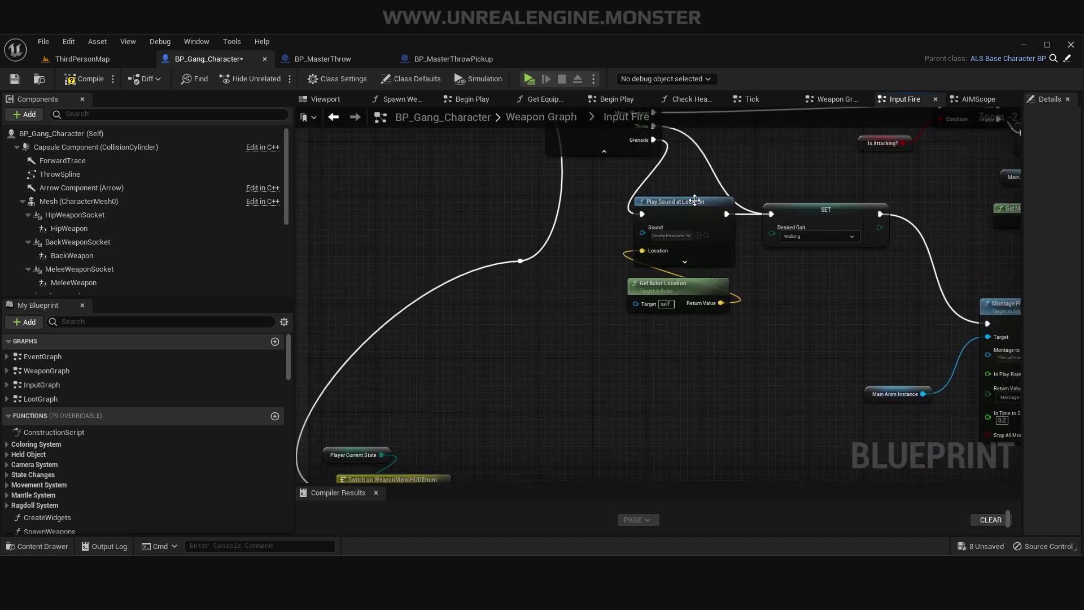
mouse_move(625, 353)
right_down()
mouse_move(649, 381)
mouse_move(581, 261)
right_up()
key(ctrl+v)
mouse_move(533, 312)
mouse_down()
mouse_move(507, 302)
mouse_move(547, 257)
mouse_up()
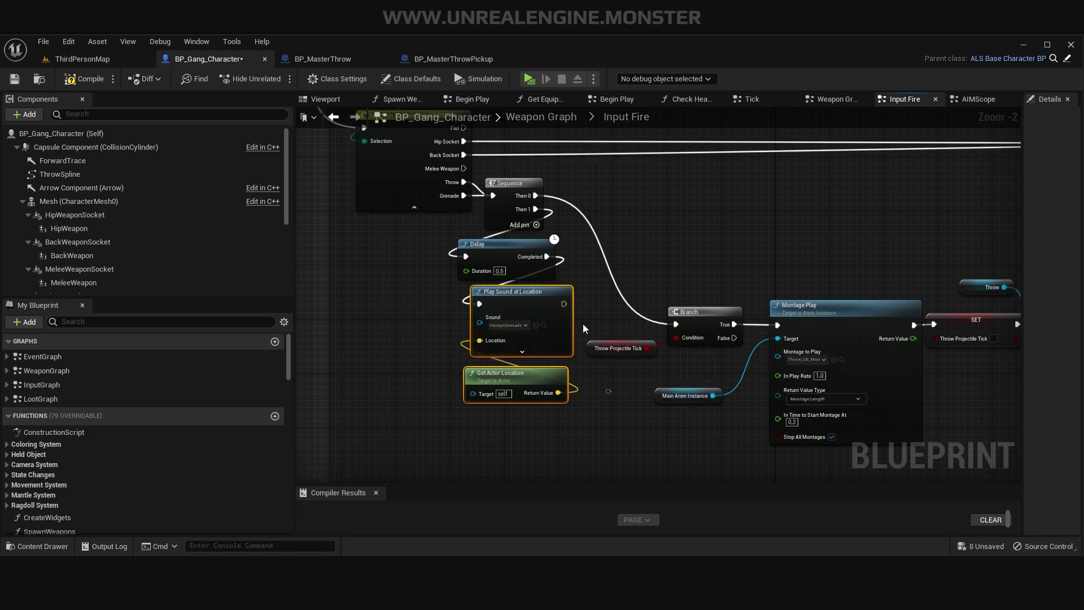
right_drag(583, 323, 585, 341)
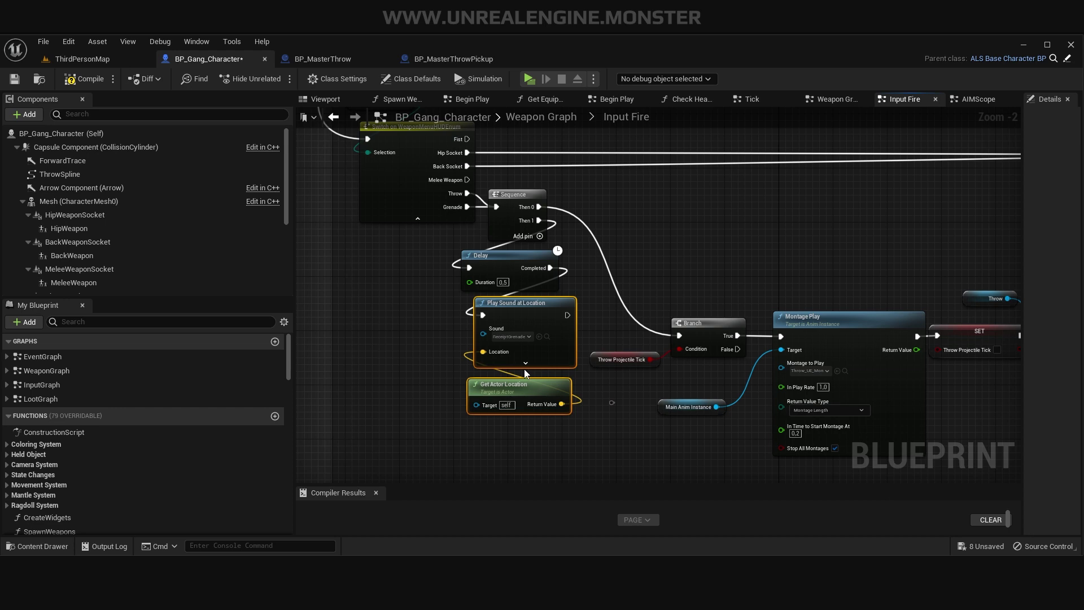
Change the grenade throw sound to ThrowGrenade_Cue and compile the blueprint.
mouse_move(524, 368)
right_down()
mouse_move(600, 438)
mouse_move(606, 286)
right_up()
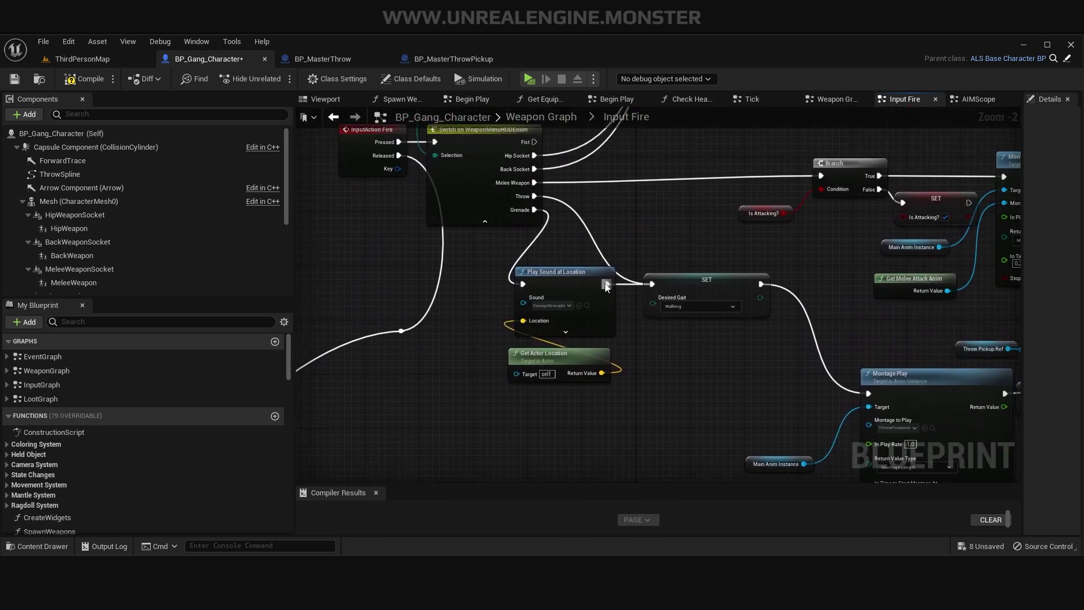
right_drag(595, 439, 635, 361)
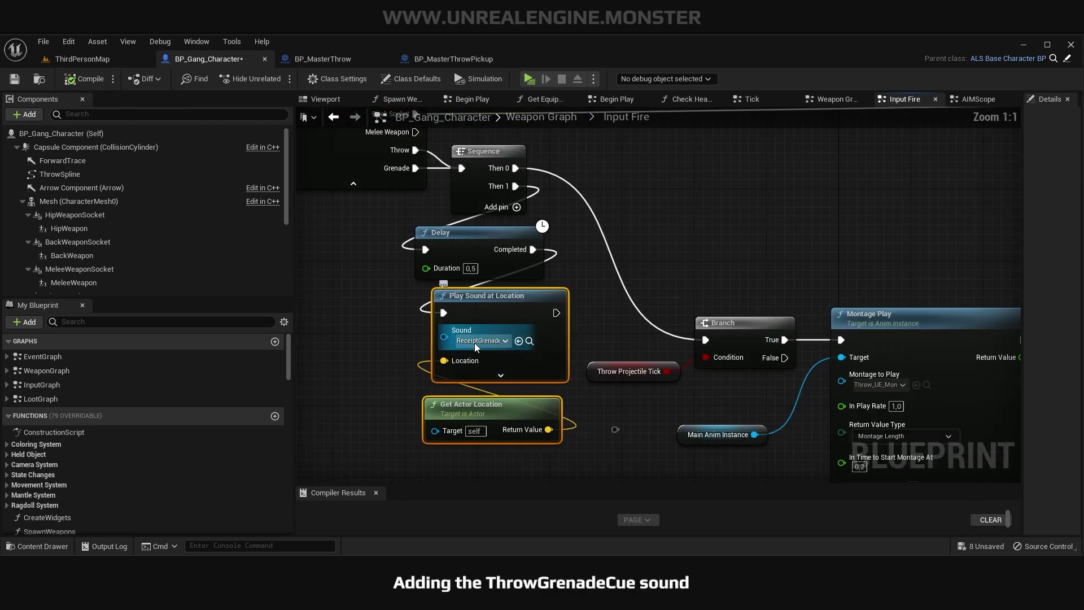
click(476, 341)
text(throw)
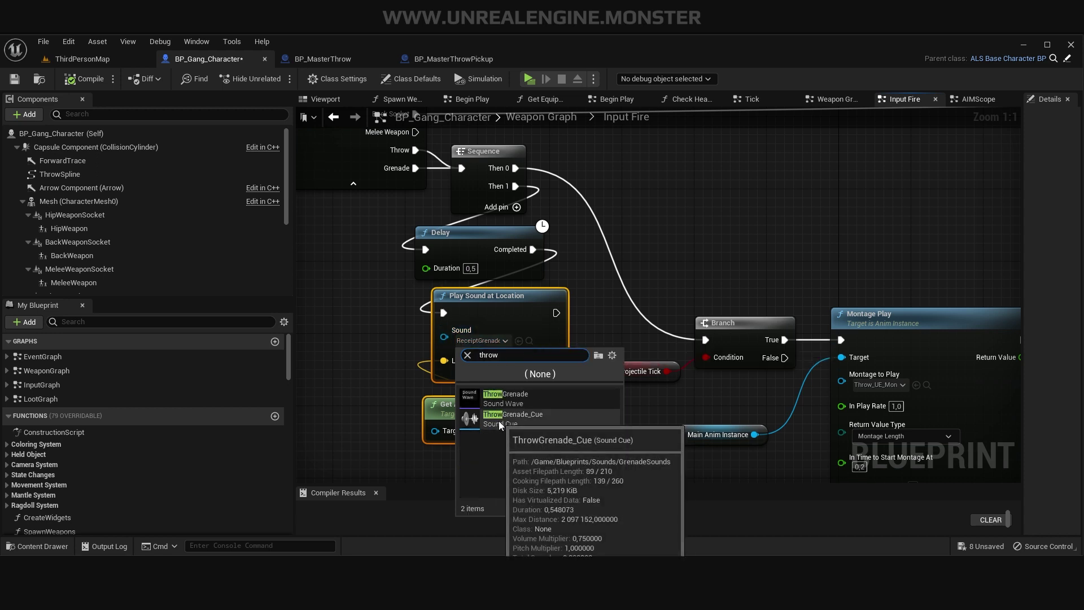
click(521, 419)
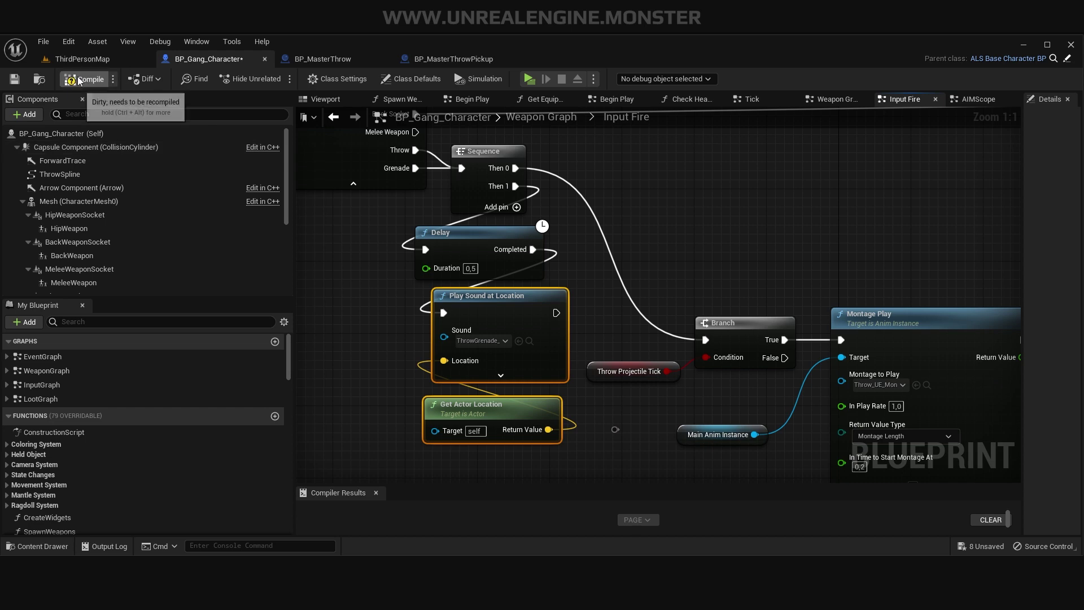
click(14, 80)
Save, run a play test picking up an M26 grenade and walking around, then stop it.
click(82, 59)
click(250, 79)
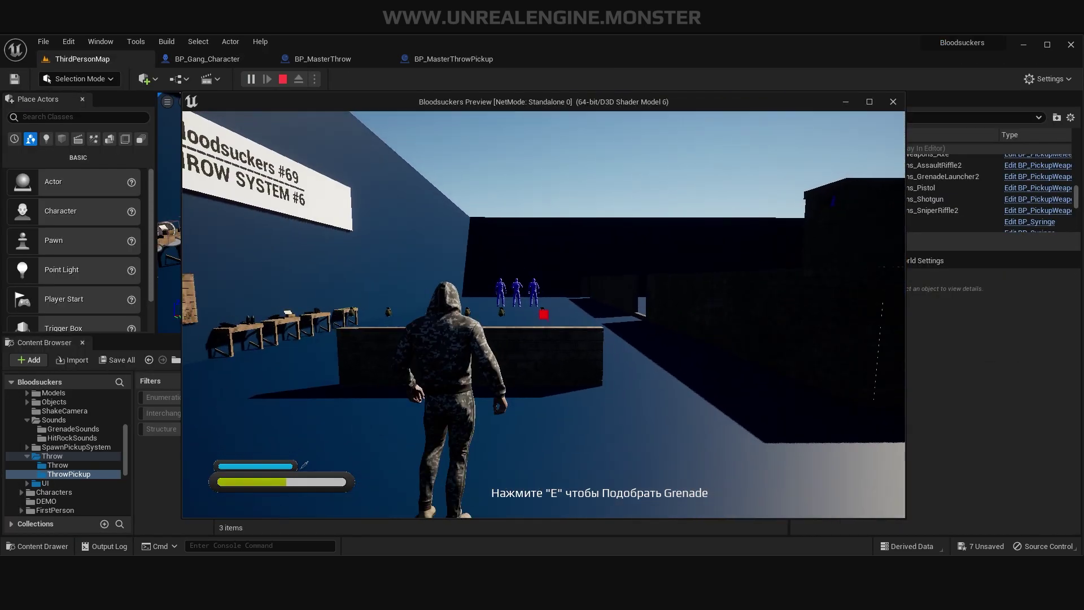
key(e)
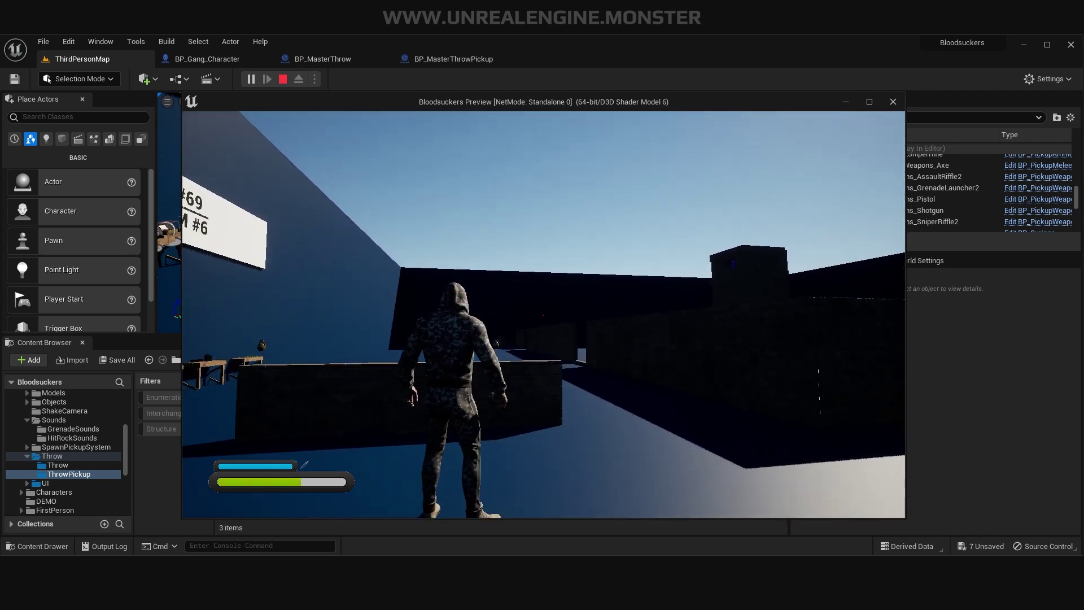
key(w)
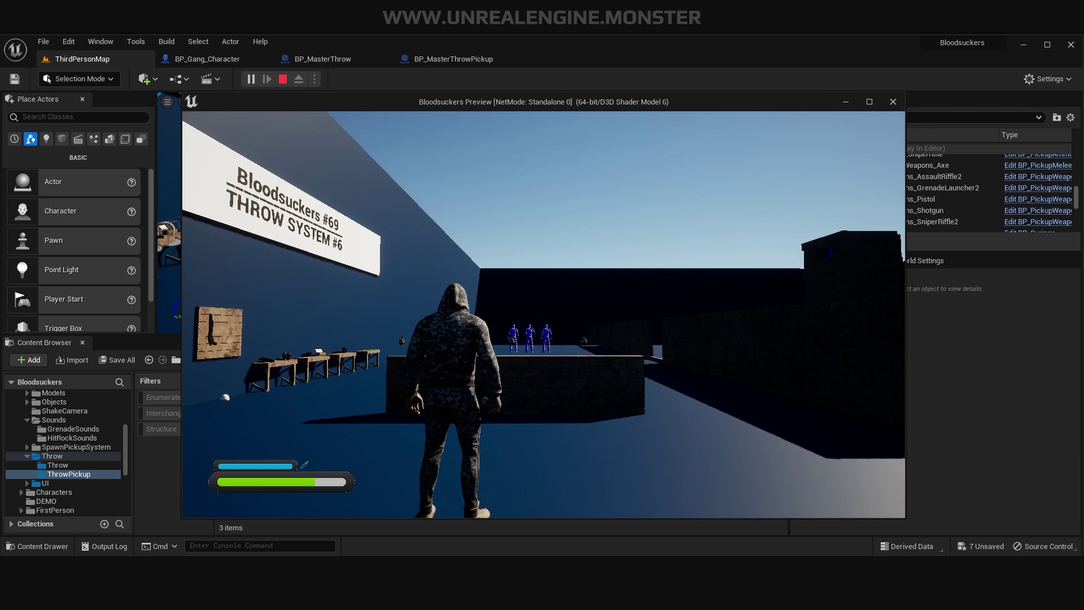
key(Escape)
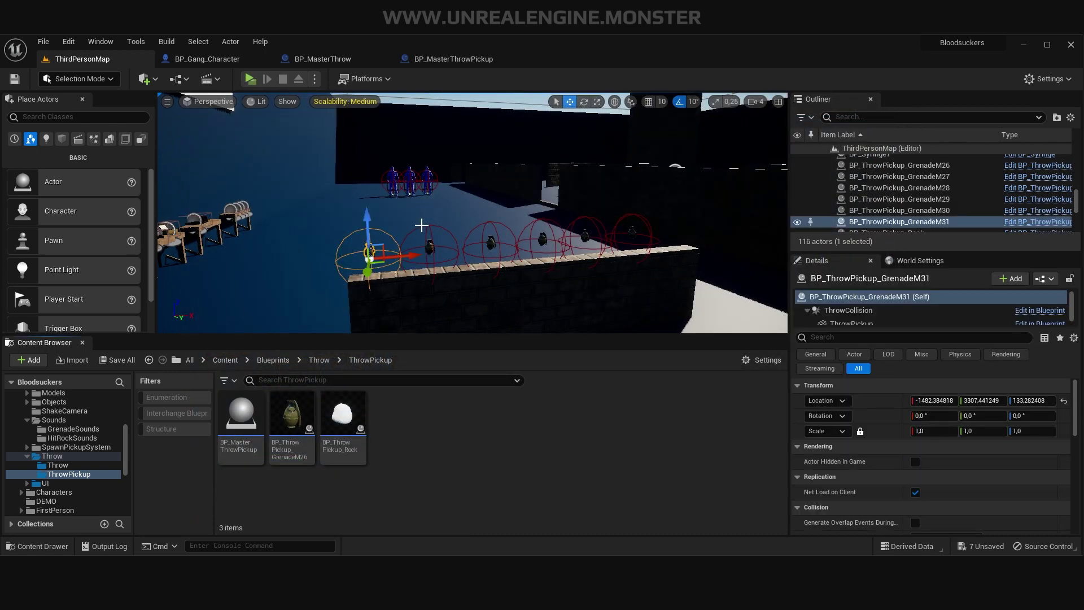
Review the grenade sound nodes in BP_Gang_Character, then compile and save it.
click(224, 63)
scroll(435, 297, up, 2)
scroll(464, 254, up, 2)
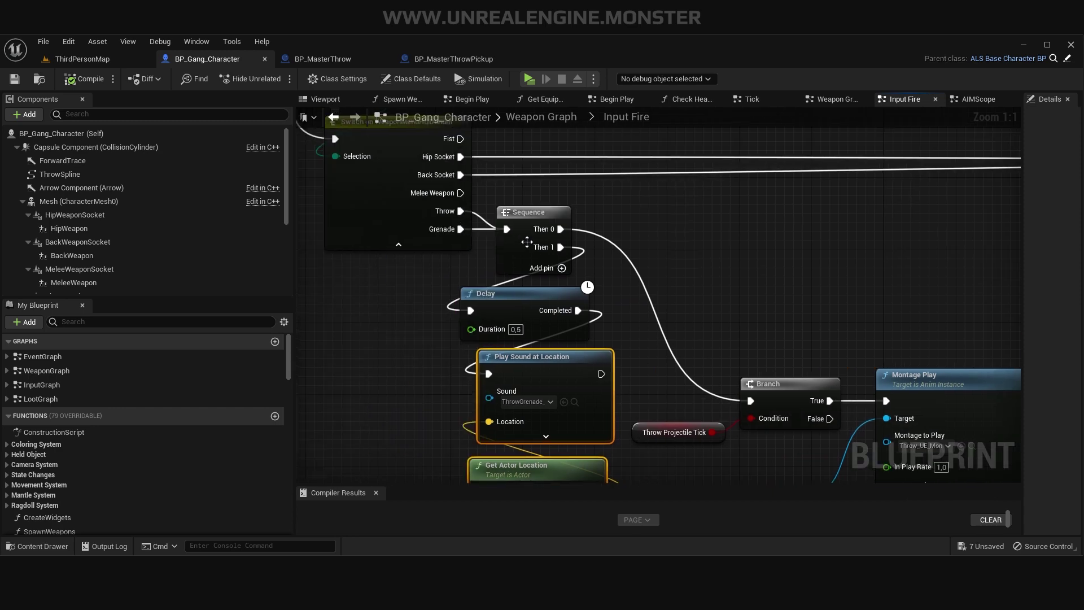
scroll(672, 364, down, 4)
right_drag(621, 225, 621, 482)
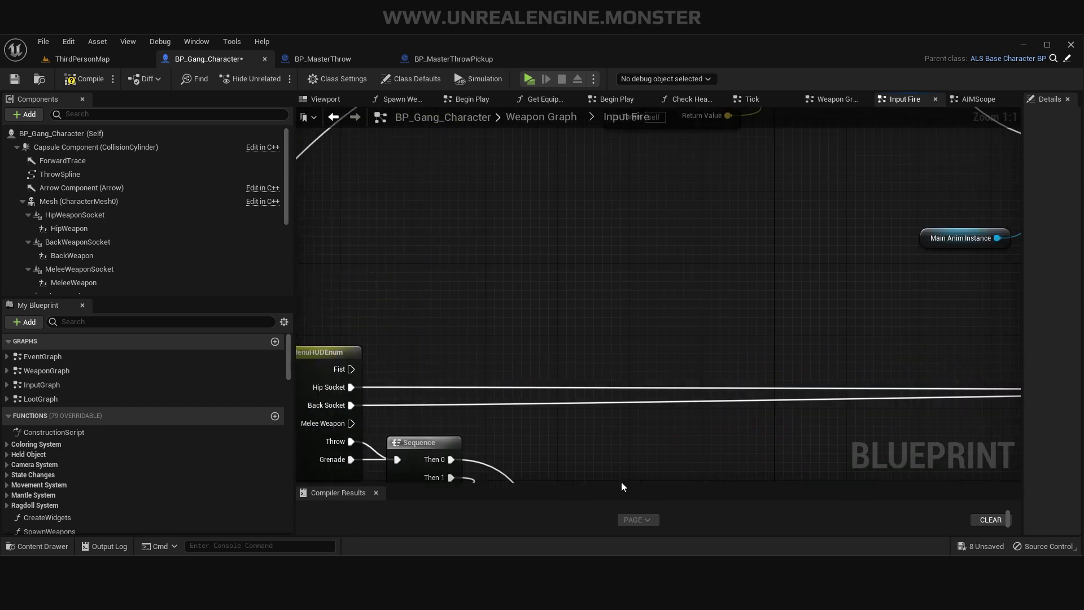
scroll(737, 287, up, 4)
mouse_move(738, 287)
right_down()
mouse_move(616, 445)
mouse_move(470, 157)
mouse_move(563, 378)
right_up()
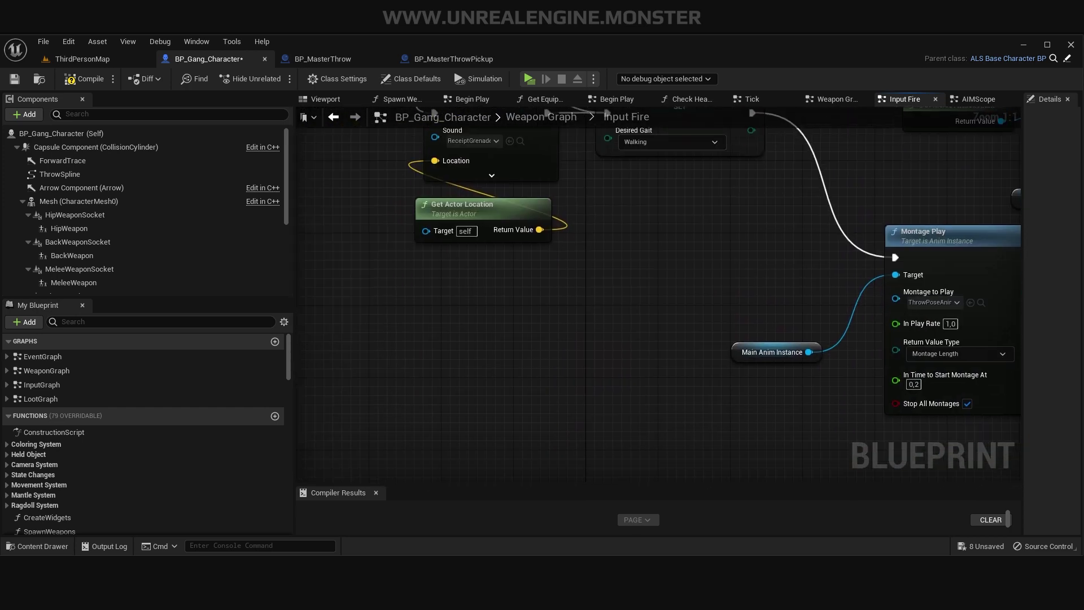
right_drag(526, 306, 532, 297)
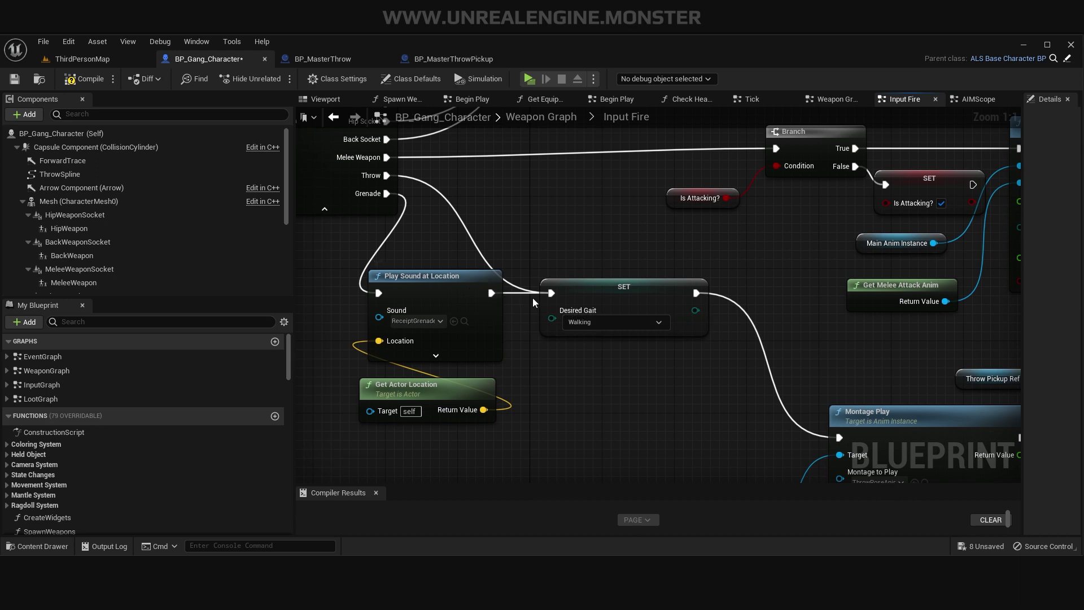
click(15, 79)
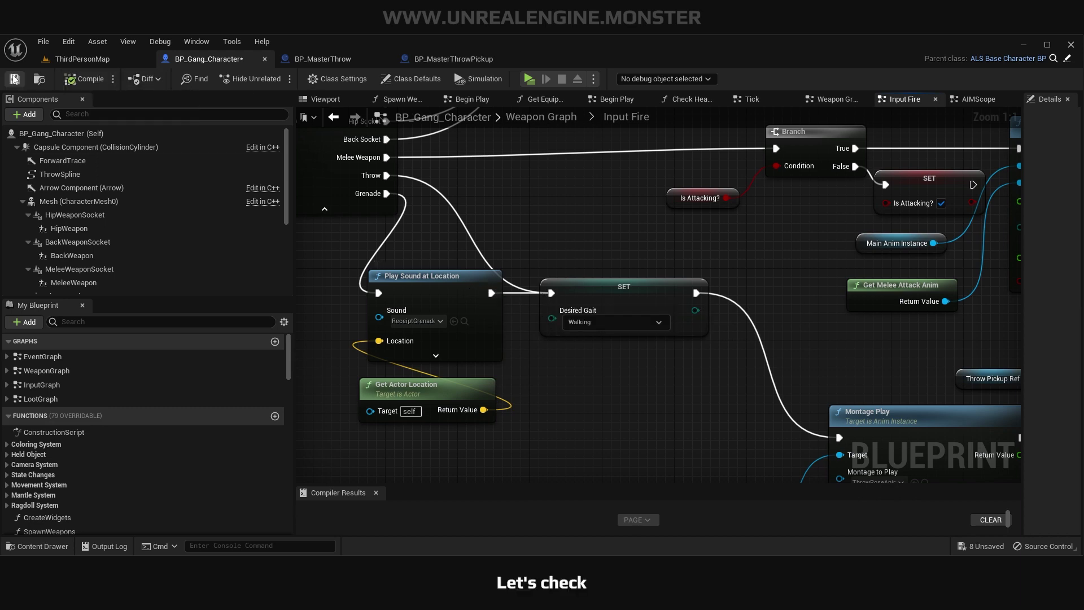
click(83, 58)
Play test picking up M26 grenades and throwing one at the bots, then stop.
key(alt+p)
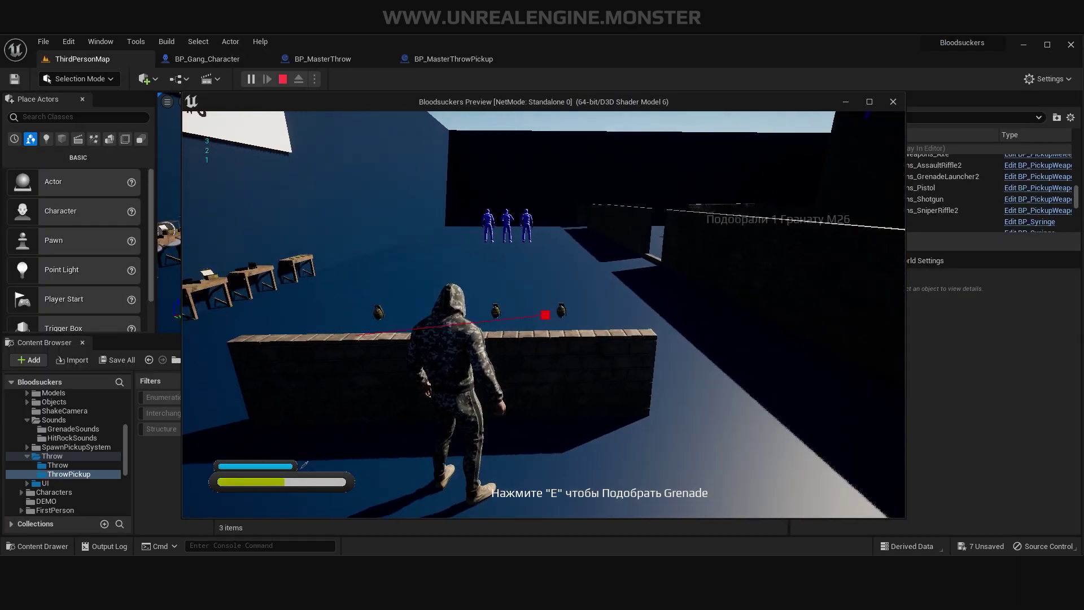
key(e)
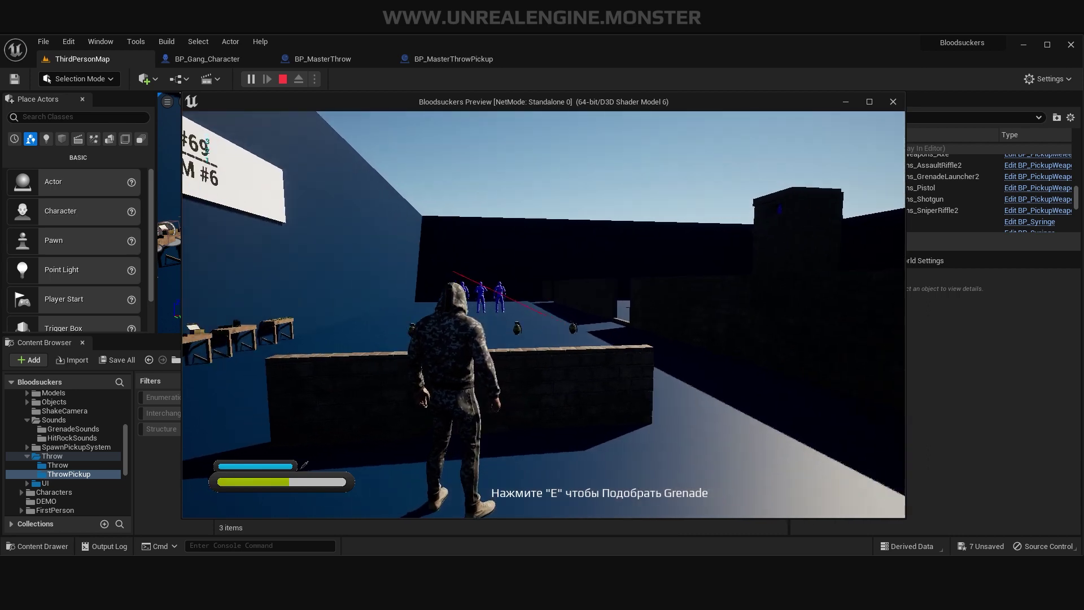
key(g)
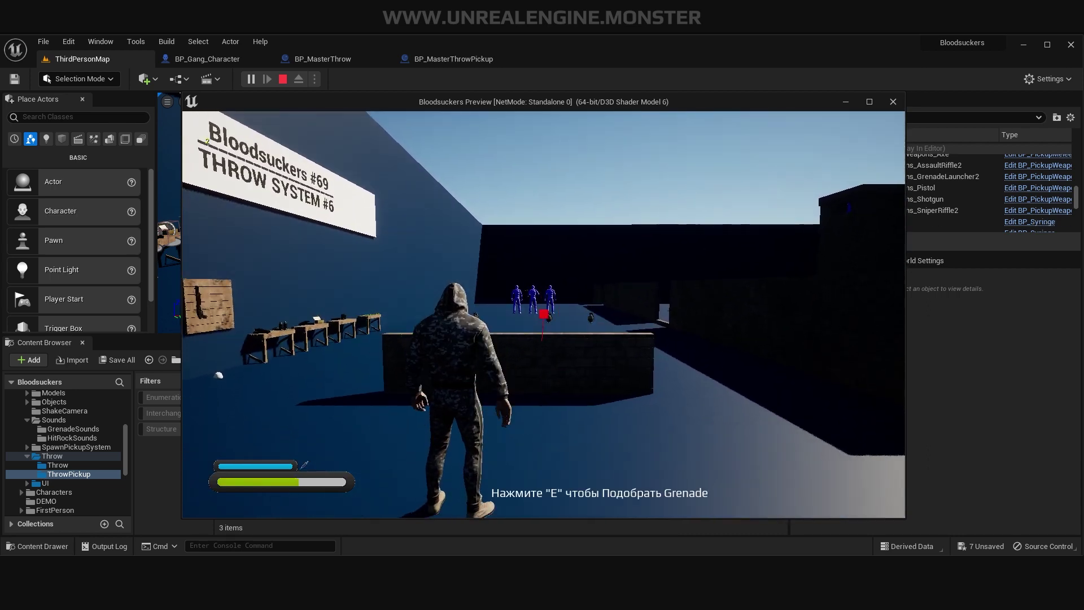
key(w)
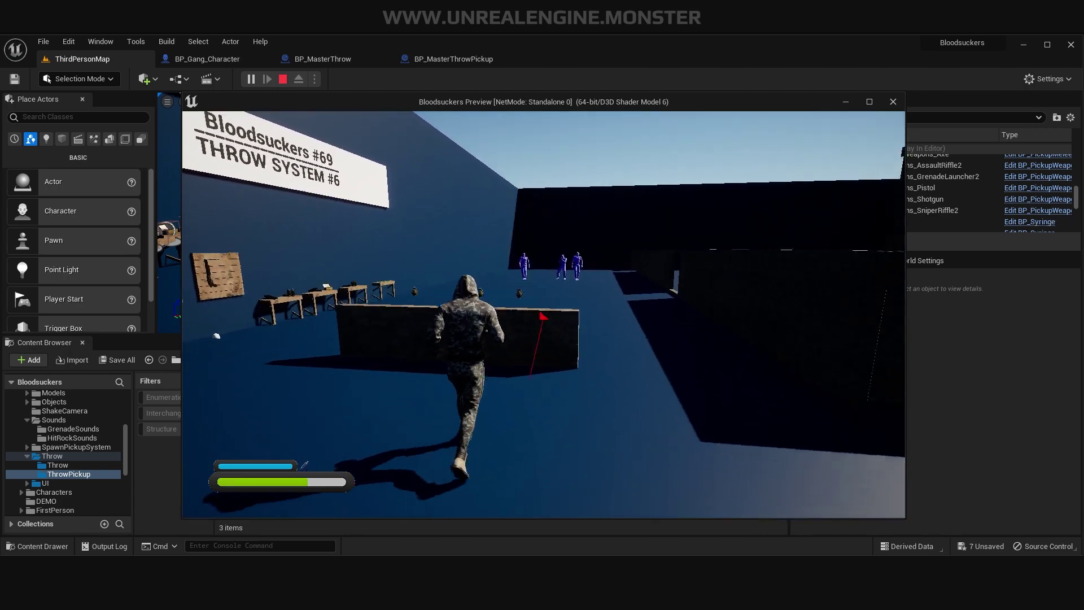
key(e)
click(544, 314)
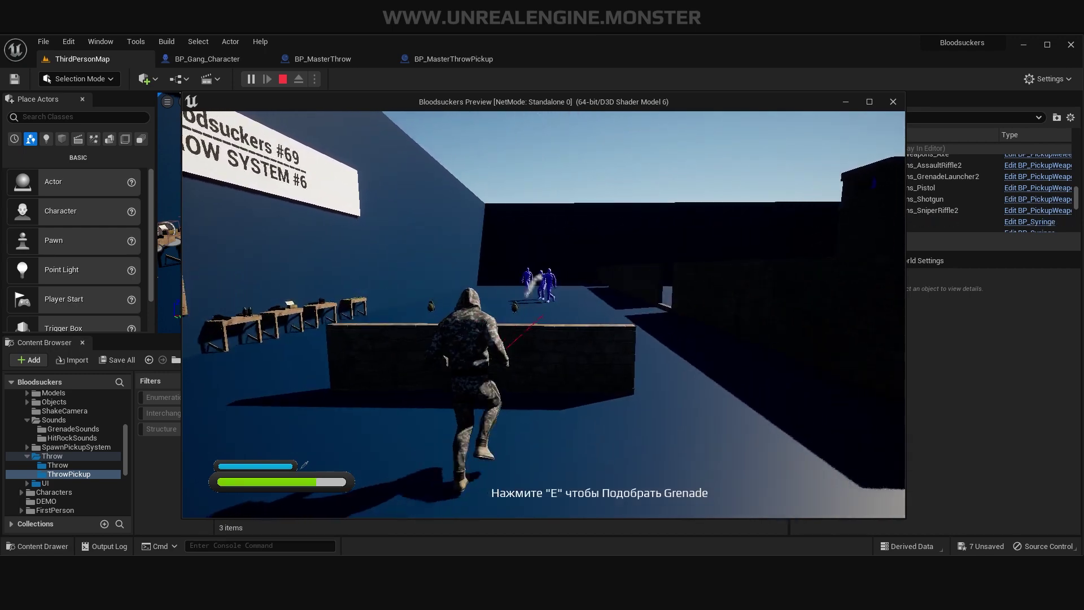
key(Escape)
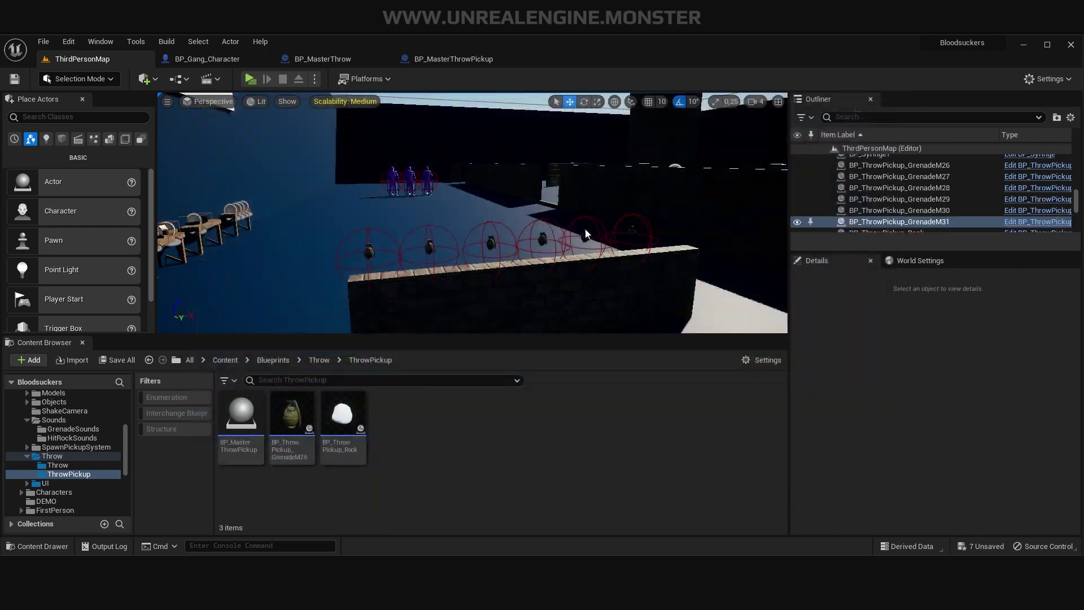
Run another play test, throwing two grenades toward the bots before ending it.
click(250, 79)
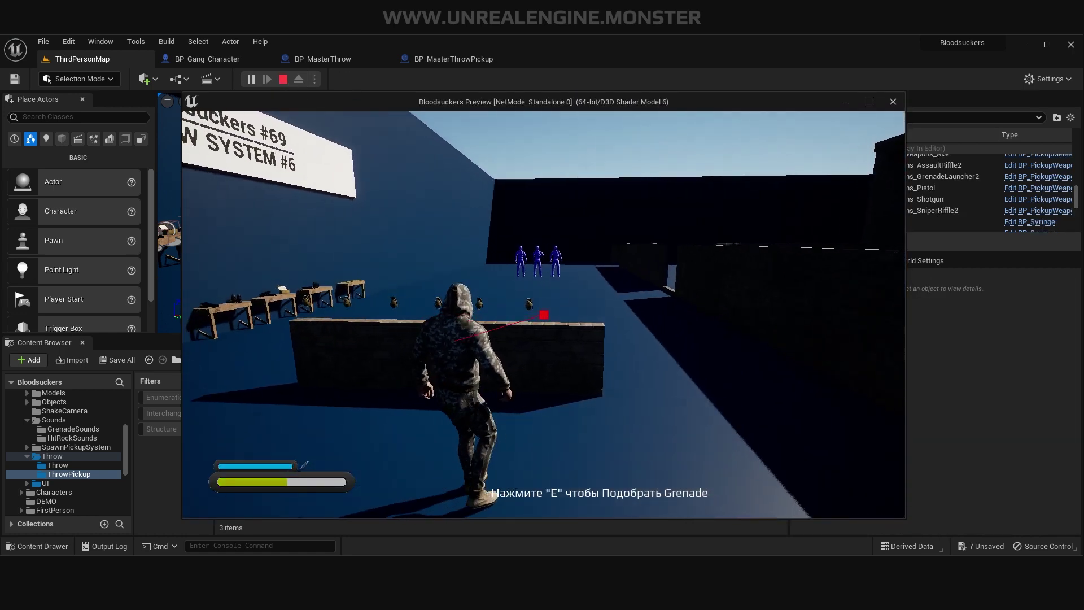
key(e)
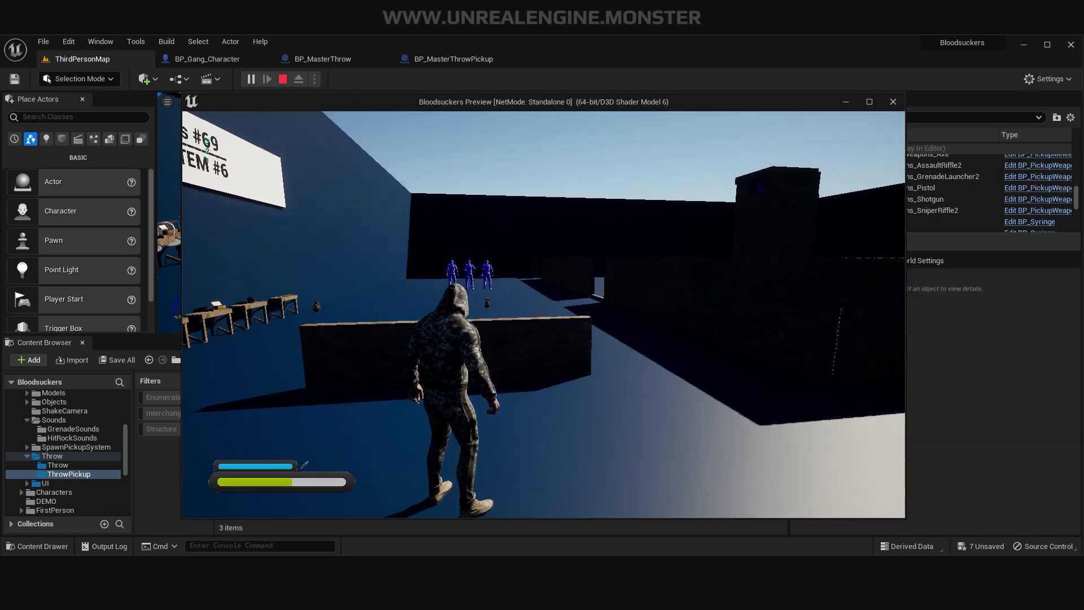
key(w)
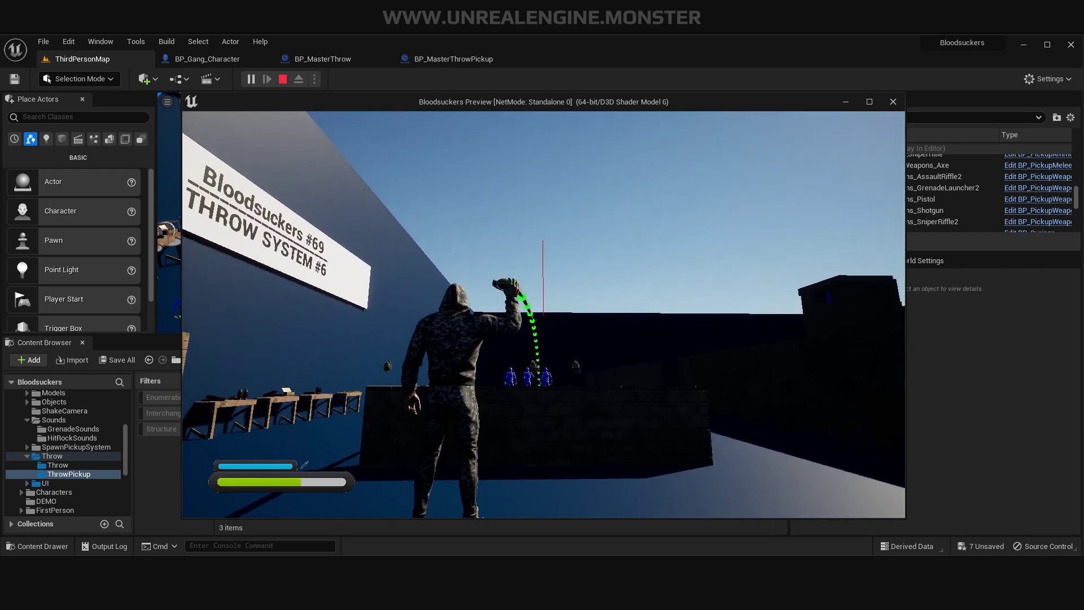
click(543, 314)
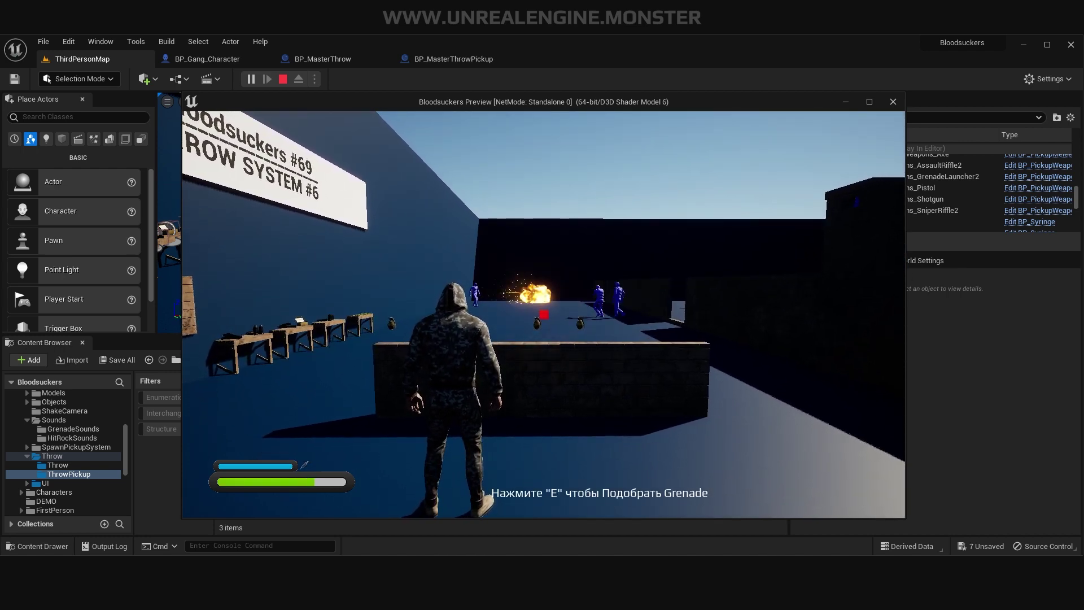
key(e)
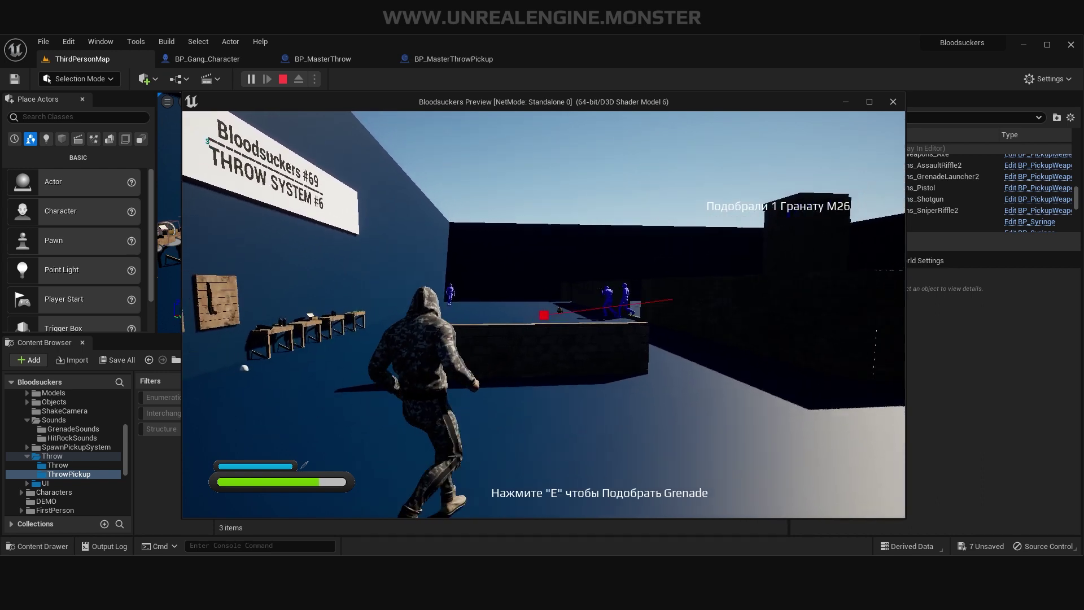
key(g)
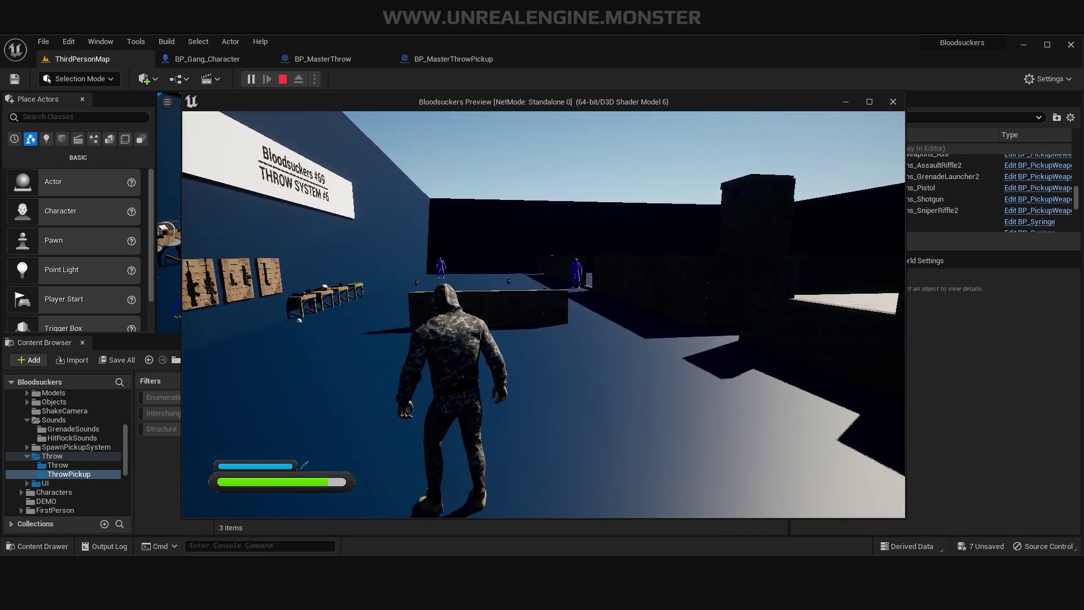
key(w)
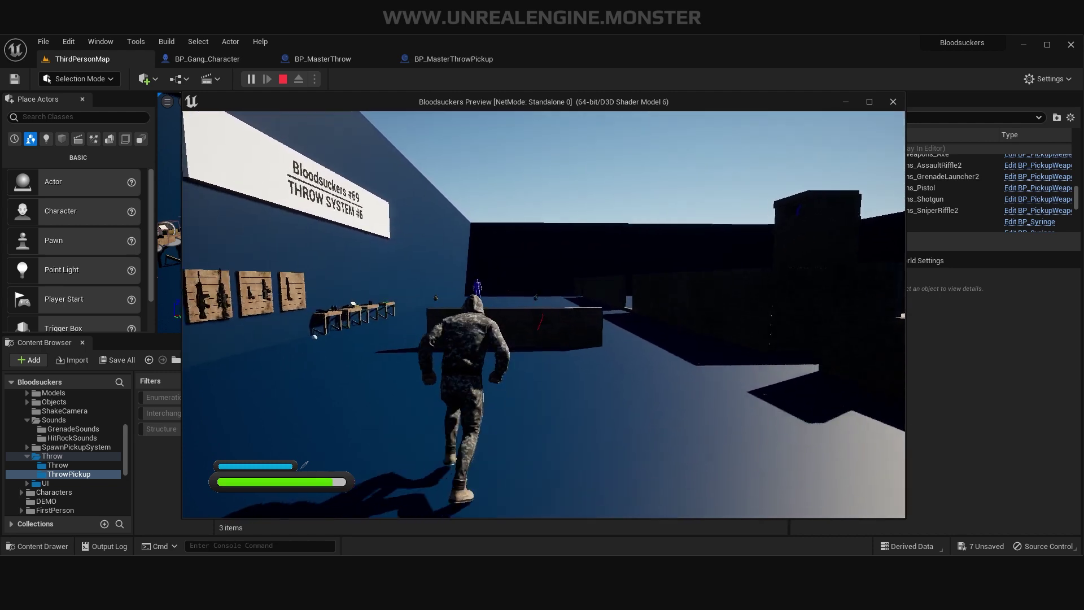
key(Escape)
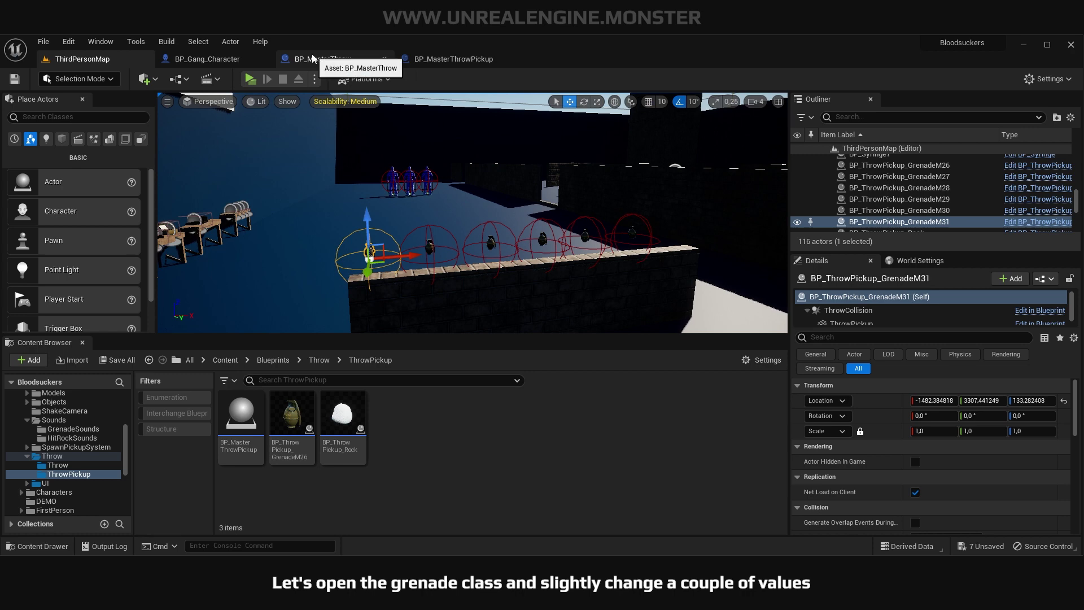
Open BP_Throw_GrenadeM26 from the Content/Blueprints/Throw folder.
click(319, 360)
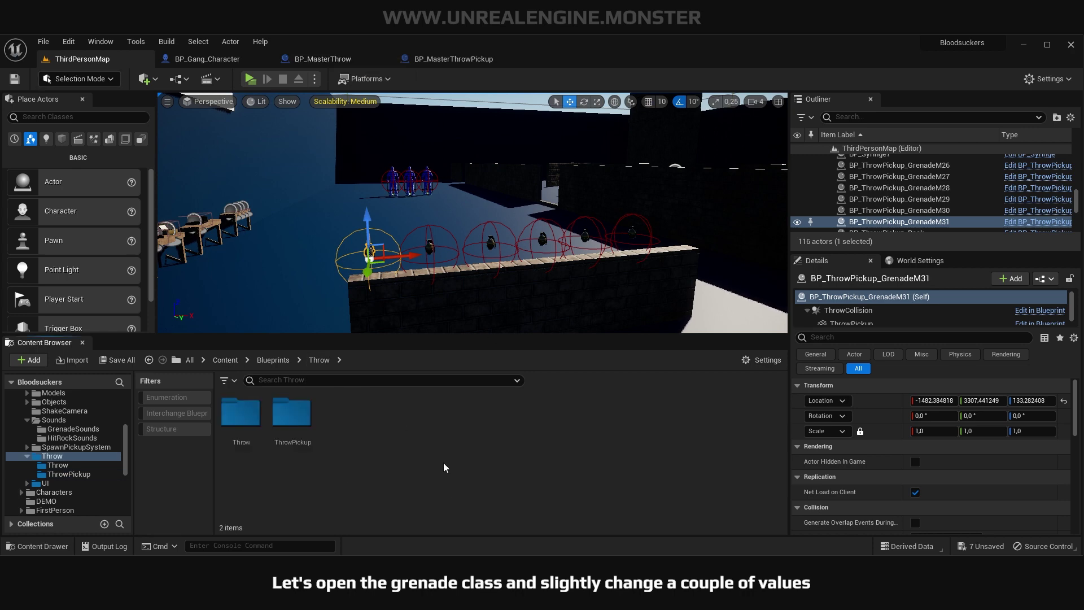
double_click(241, 431)
click(298, 418)
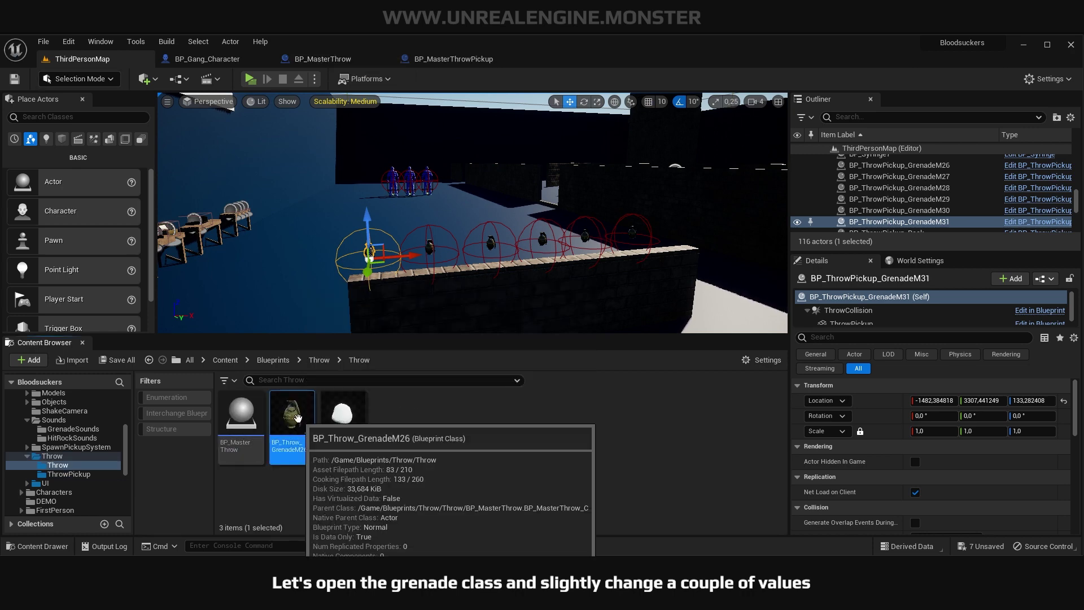
double_click(298, 418)
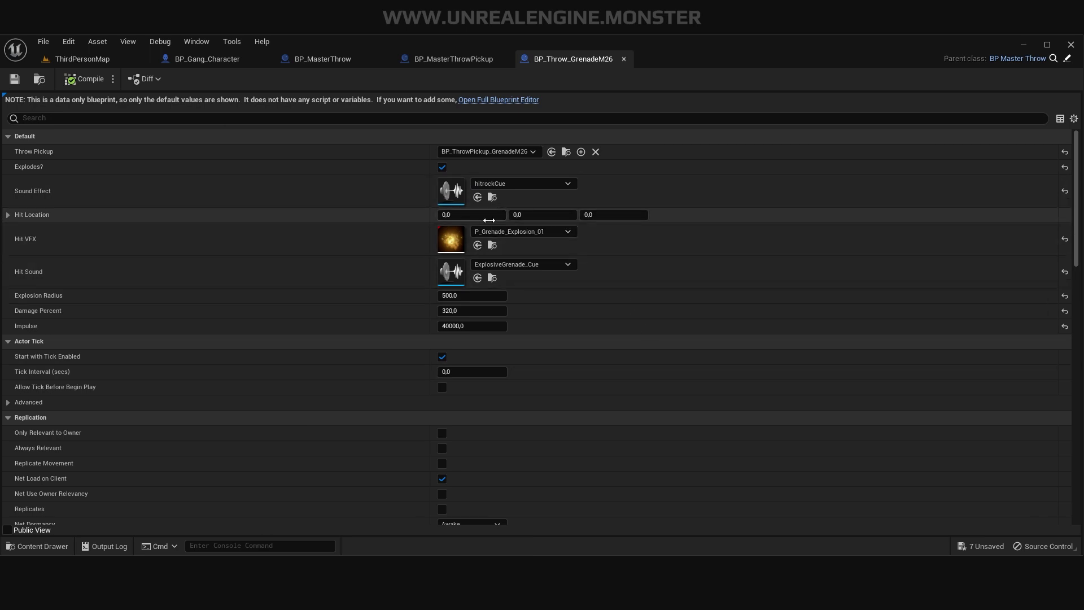
Set the grenade's Explosion Radius to 600 and Damage Percent to 297.
click(449, 295)
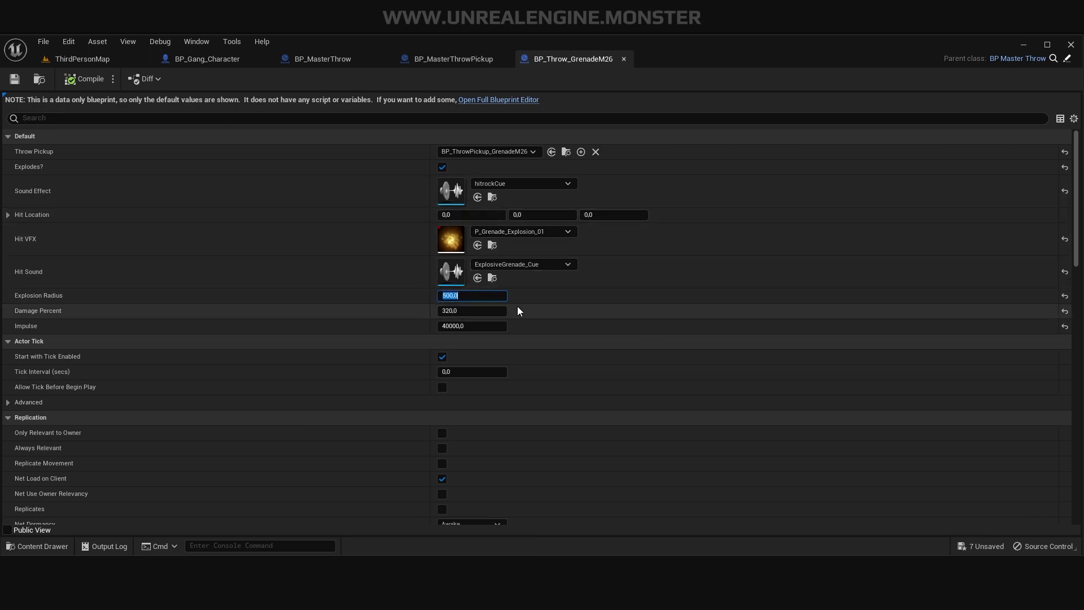
text(600)
key(Return)
click(466, 311)
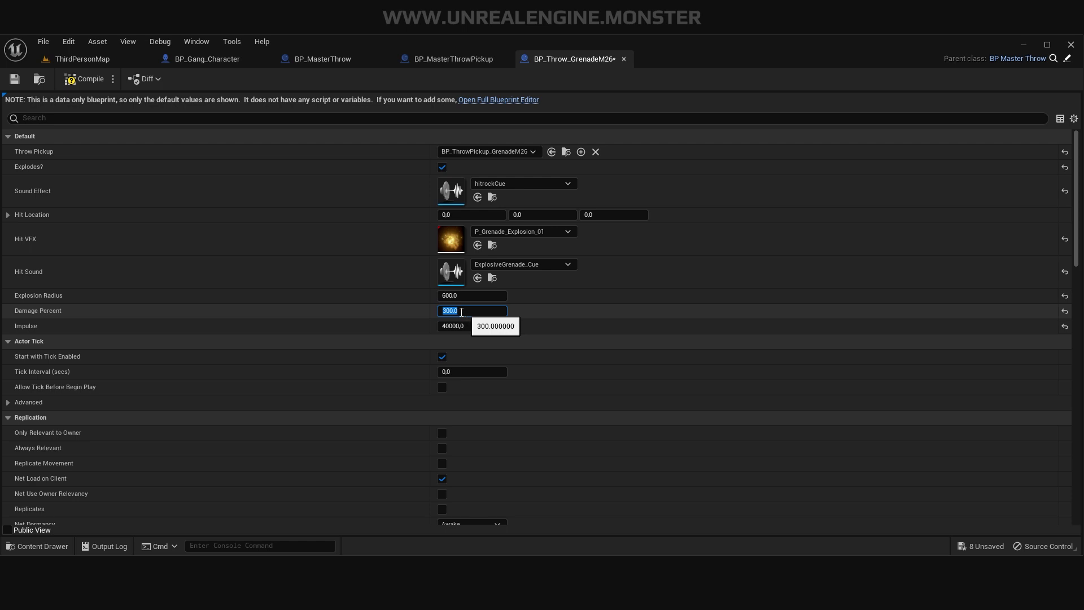
text(297)
key(Return)
scroll(128, 400, down, 3)
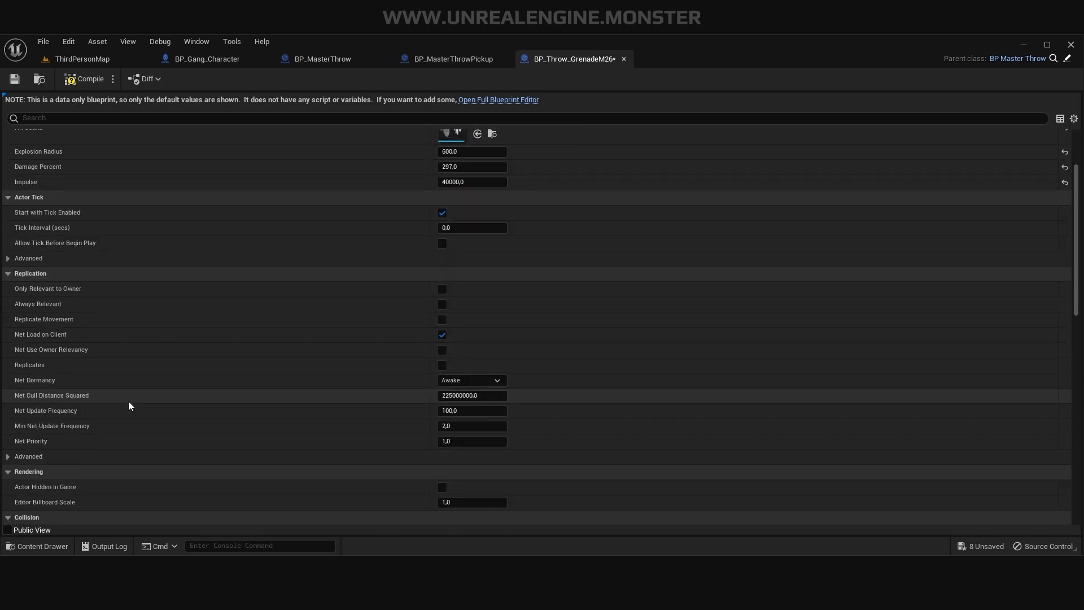
scroll(125, 402, down, 3)
scroll(126, 401, up, 5)
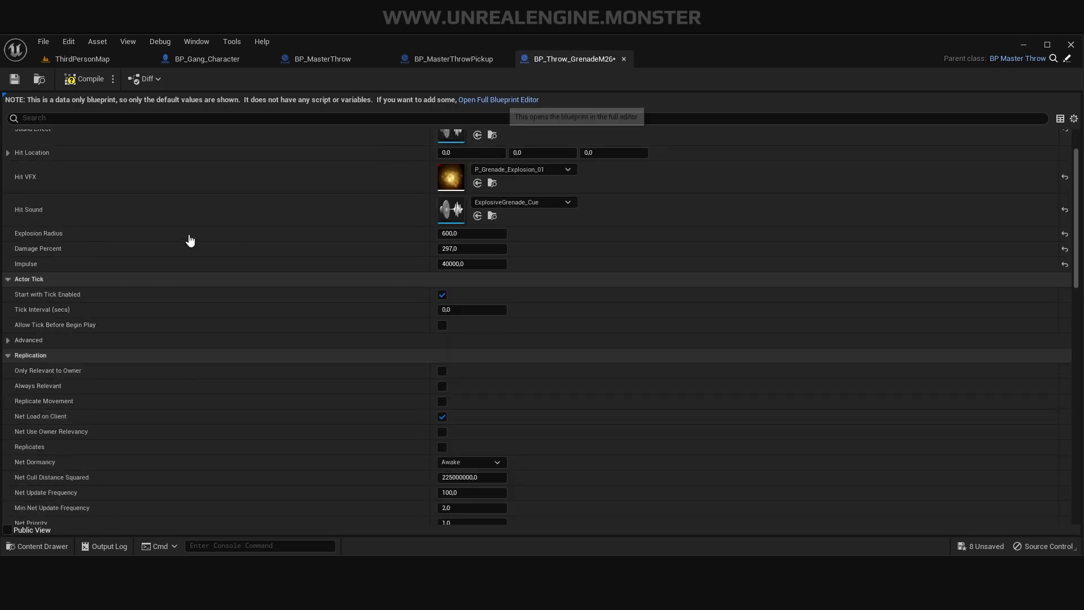
click(499, 99)
Give ProjectileMovement Bounciness 0.5, Friction 0.75 and Bounce Velocity Stop Threshold 4, then save.
click(75, 196)
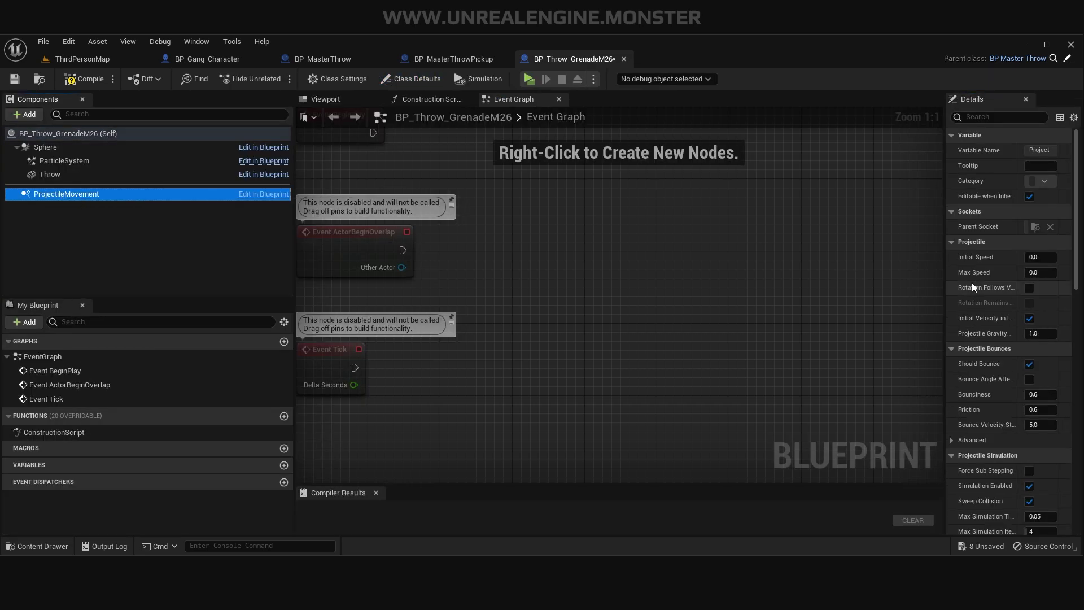
drag(944, 279, 710, 285)
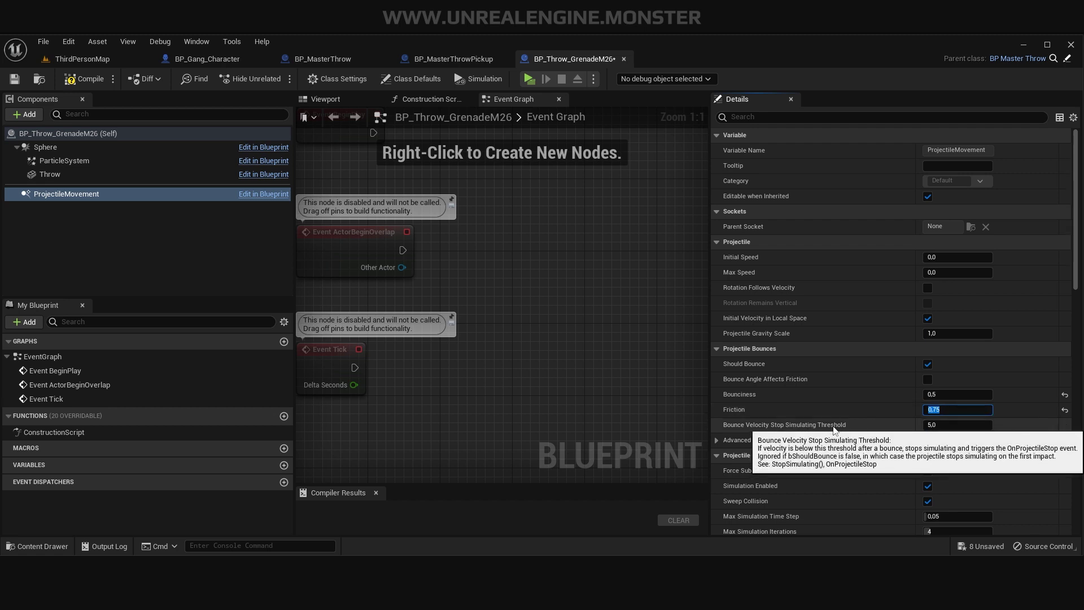
click(936, 428)
text(4)
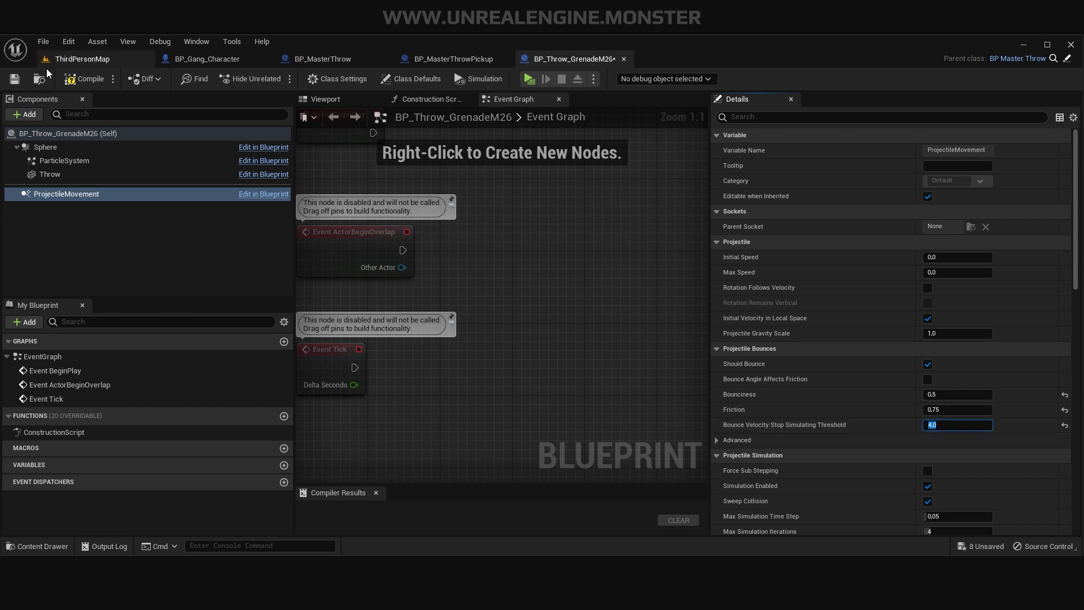
click(22, 80)
click(82, 59)
Set bot AICharacter_Military13's Primary Weapon to None and save all changes.
key(alt+p)
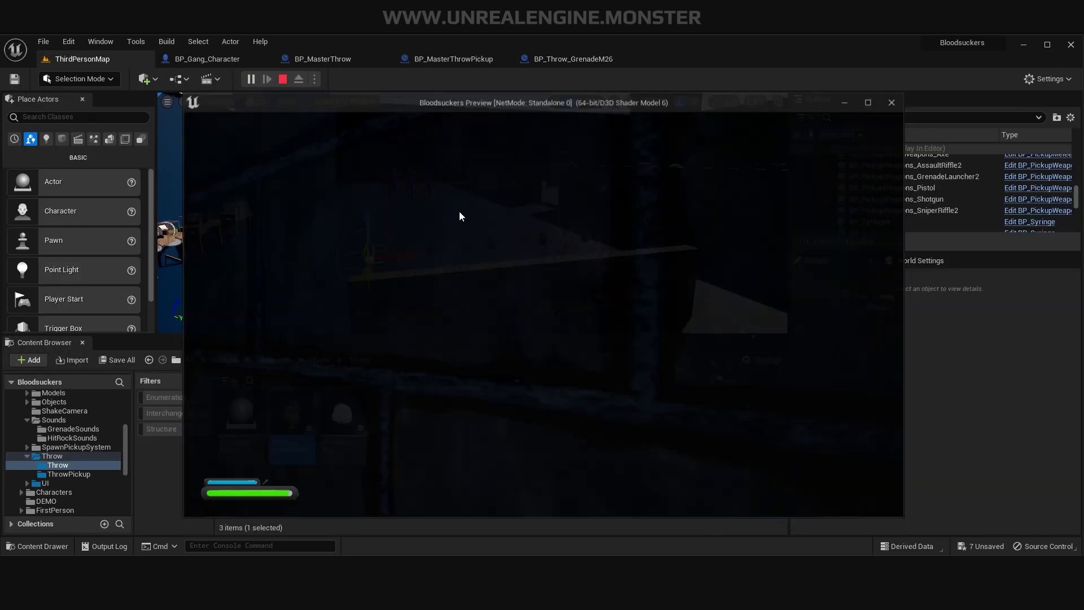
key(Escape)
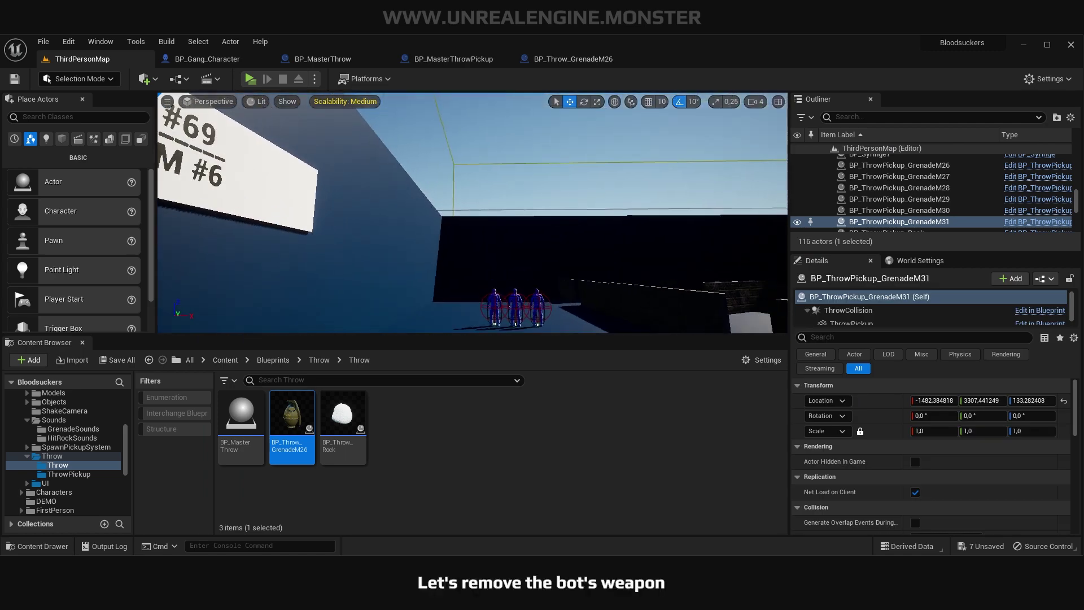
click(515, 248)
scroll(944, 469, down, 3)
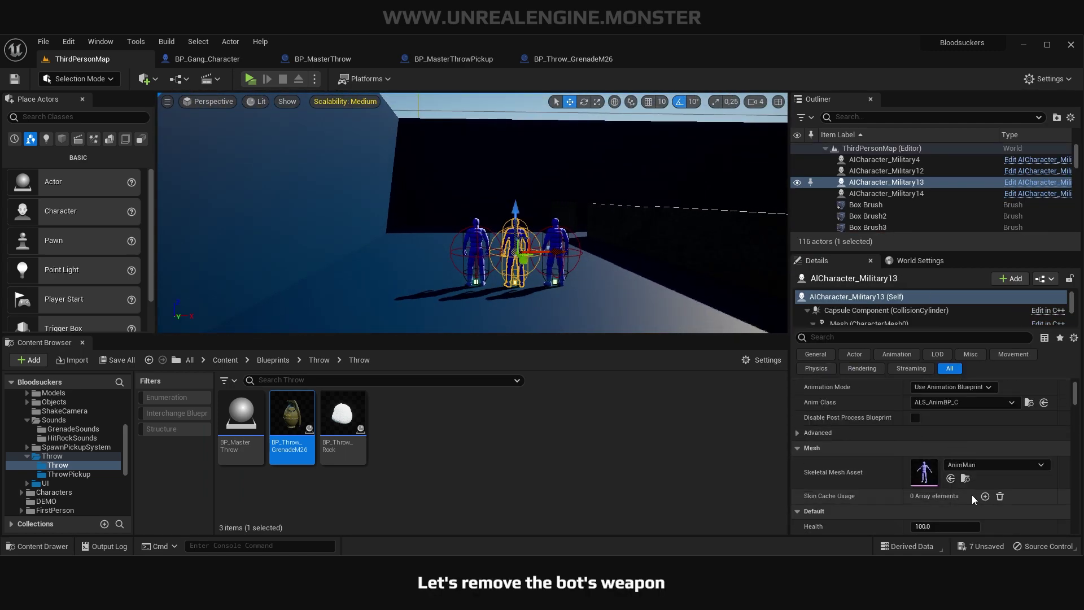
scroll(967, 500, down, 2)
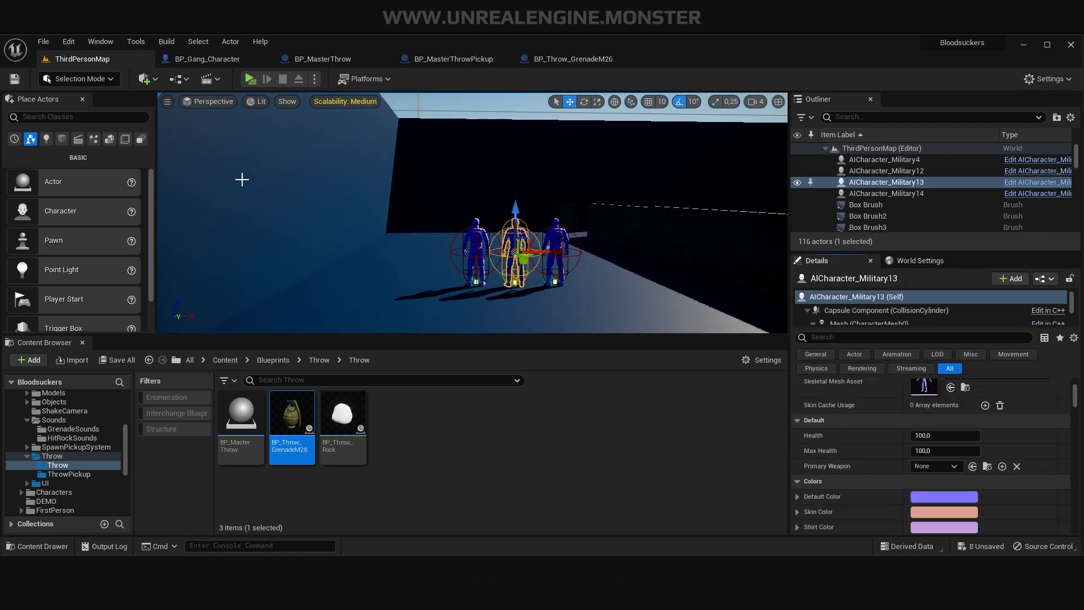
key(ctrl+shift+s)
Start a play test, pick up grenades and throw two at the bots.
click(249, 83)
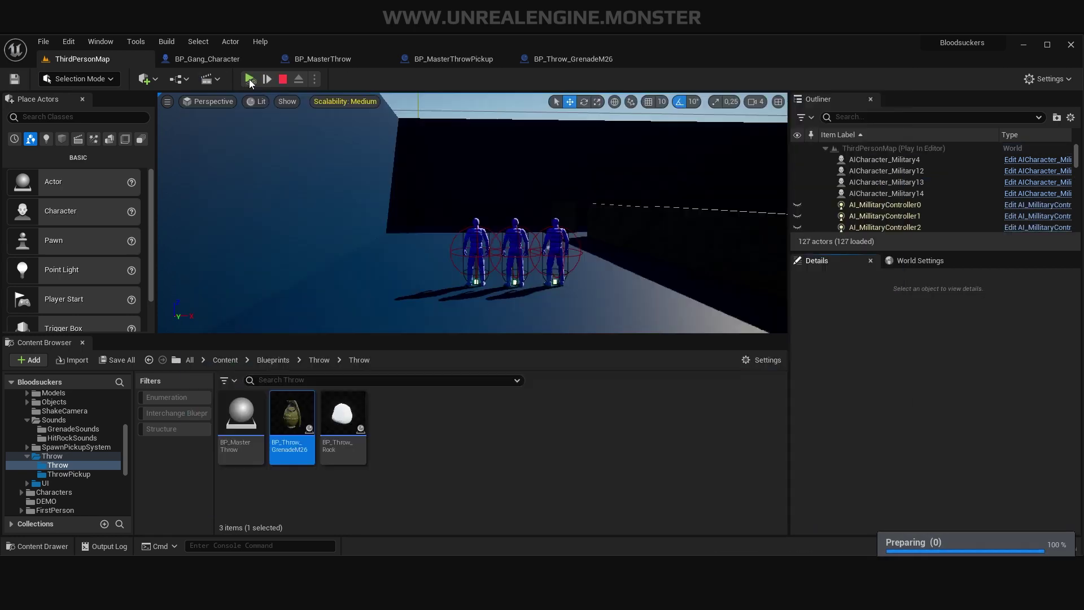
click(249, 79)
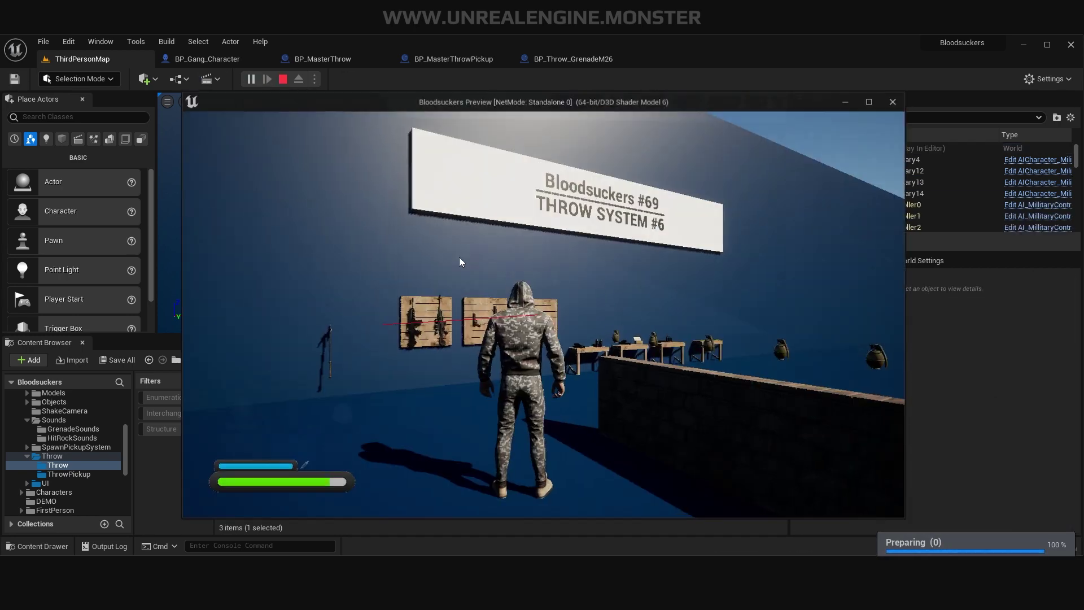
key(e)
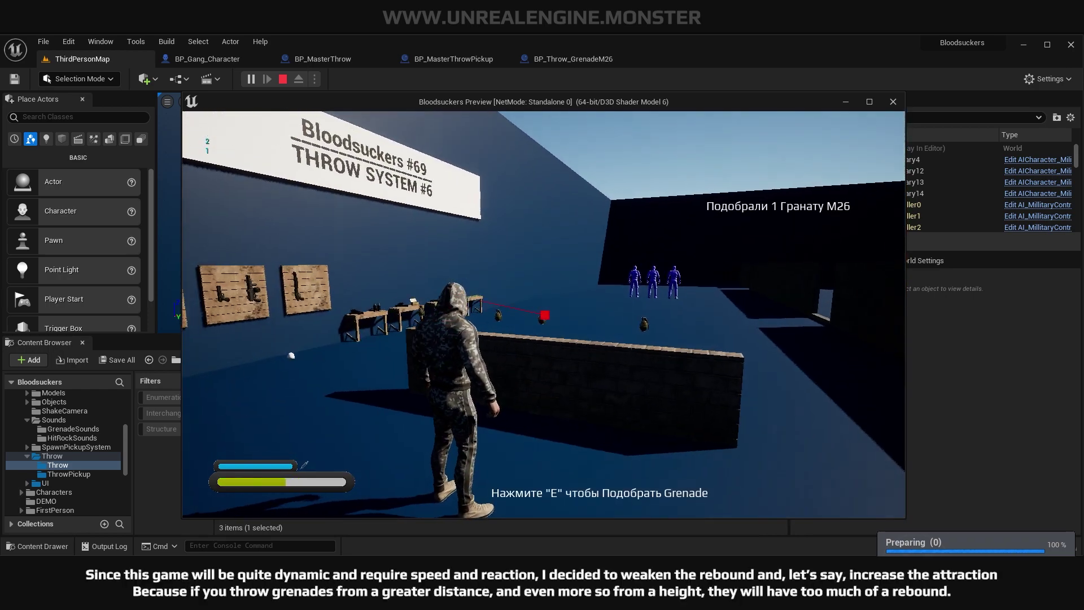
key(w)
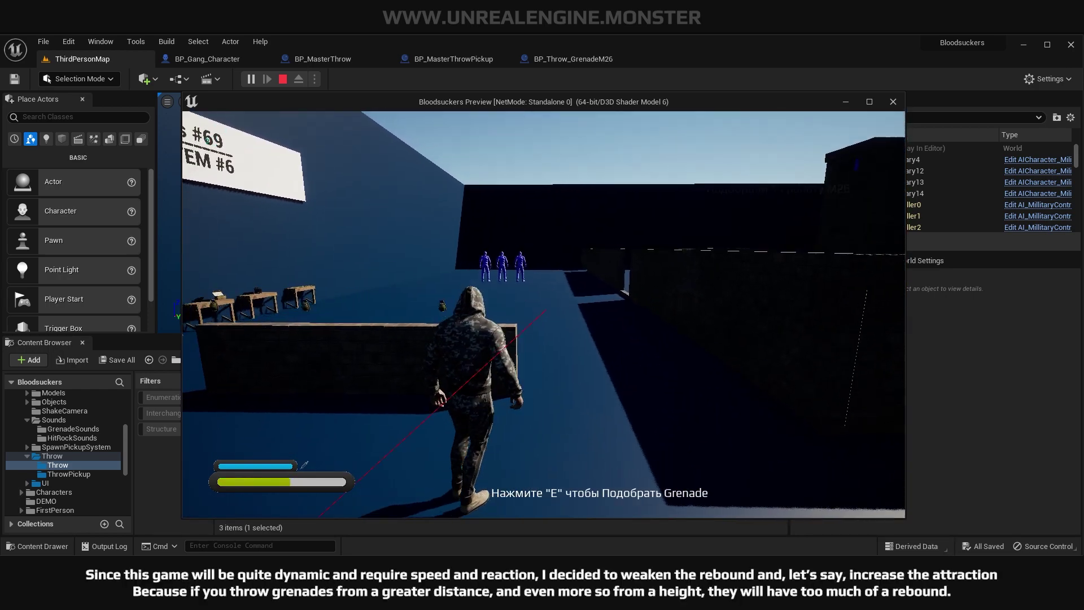
click(543, 313)
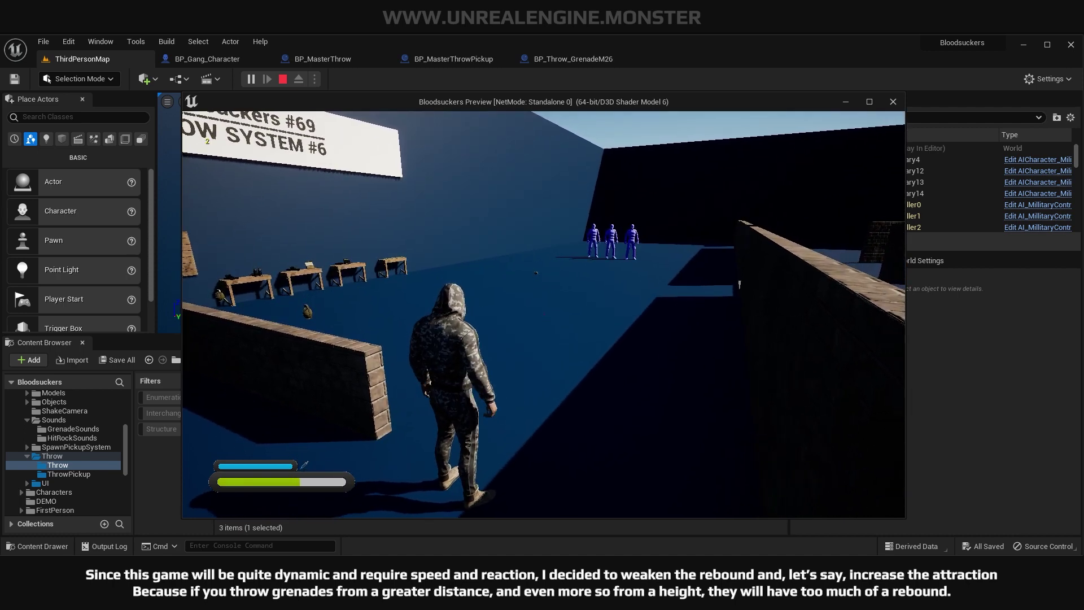
key(a)
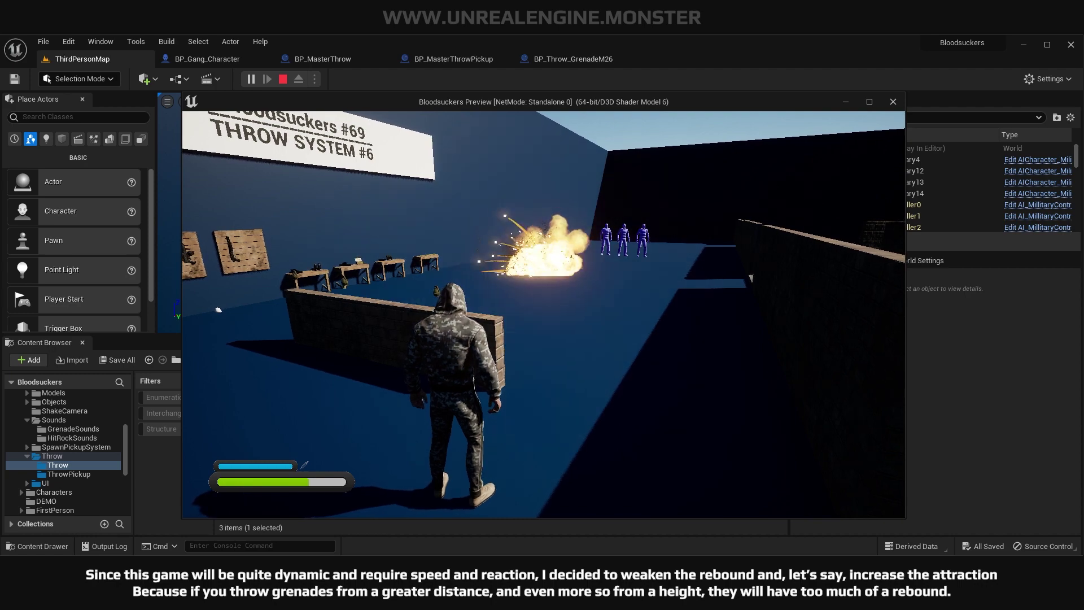
key(w)
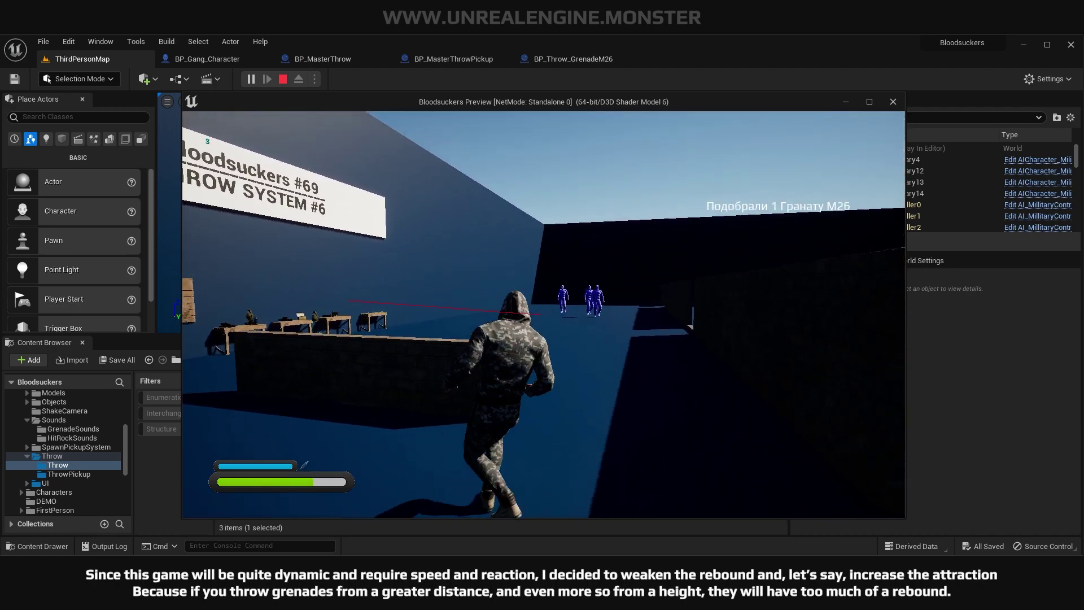
key(w)
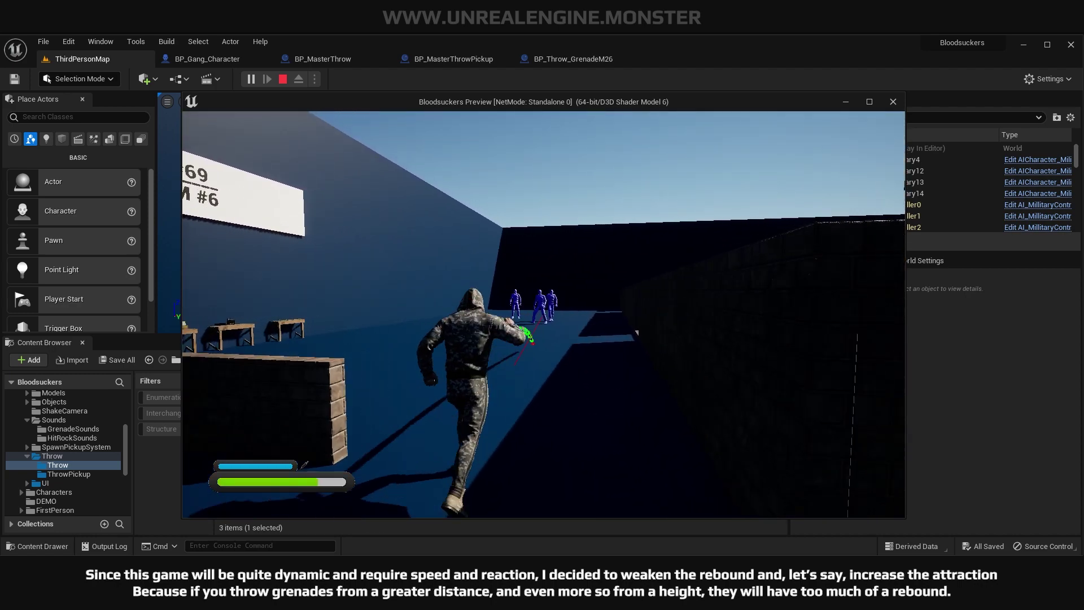
click(48, 79)
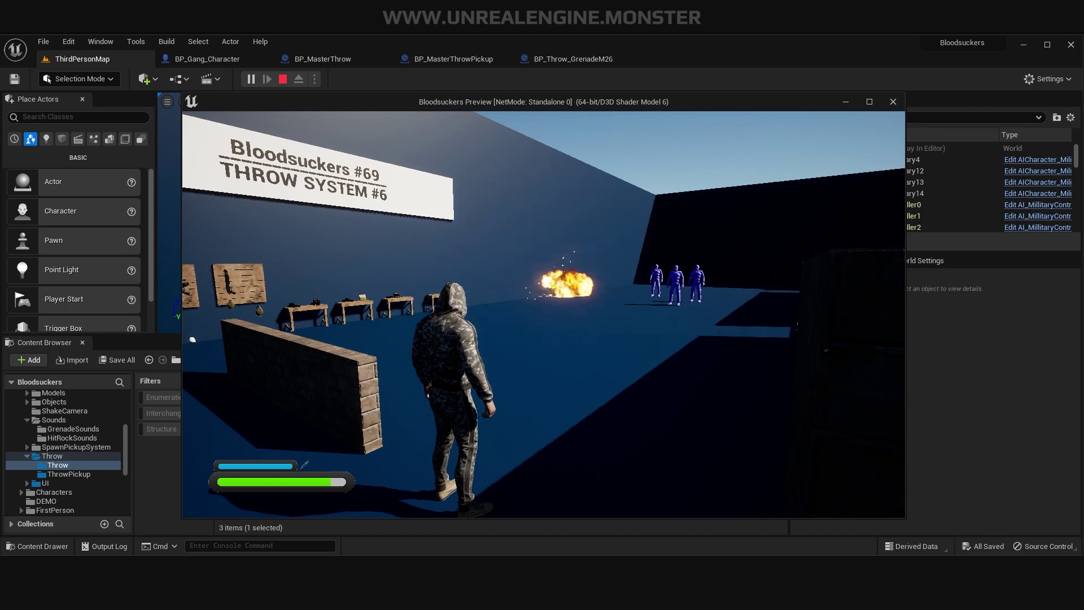
Grab the grenade by the low wall, select it from the weapon wheel, and throw it near the bots.
key(w)
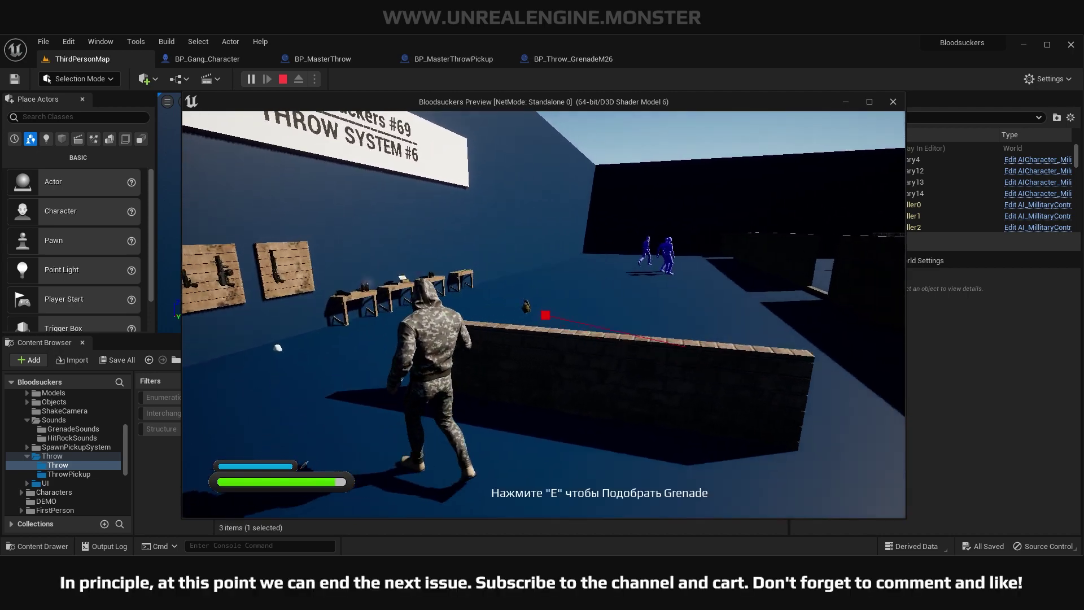
key(e)
key(w)
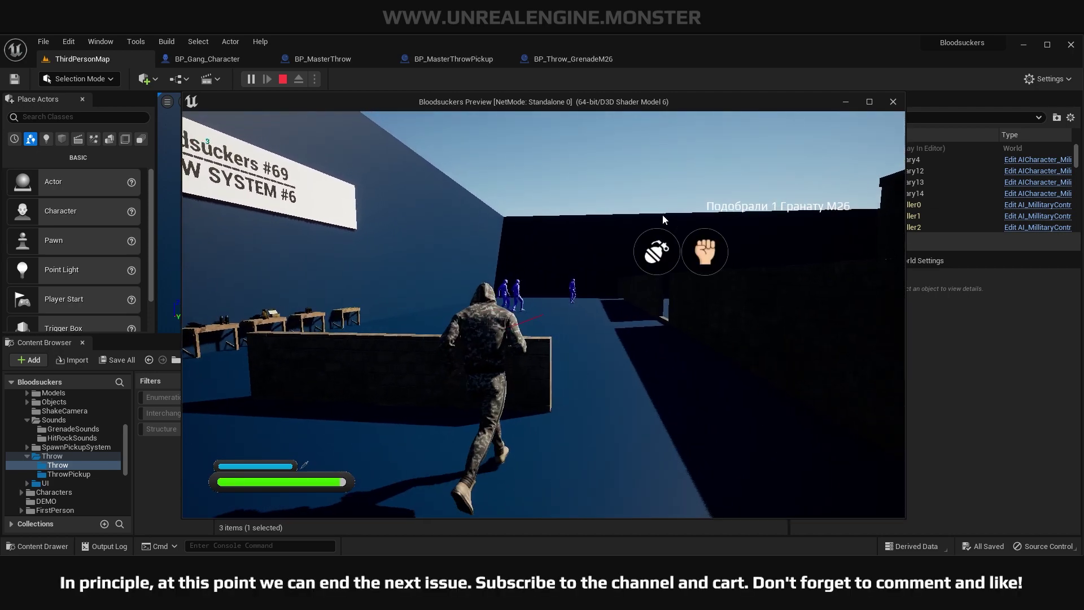
key(w)
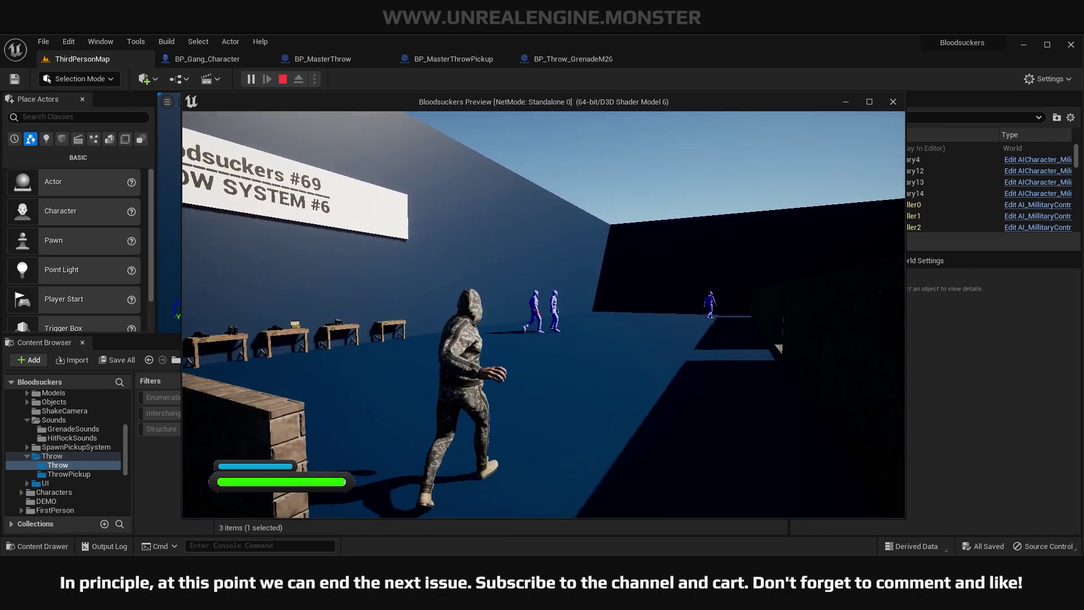
key(w)
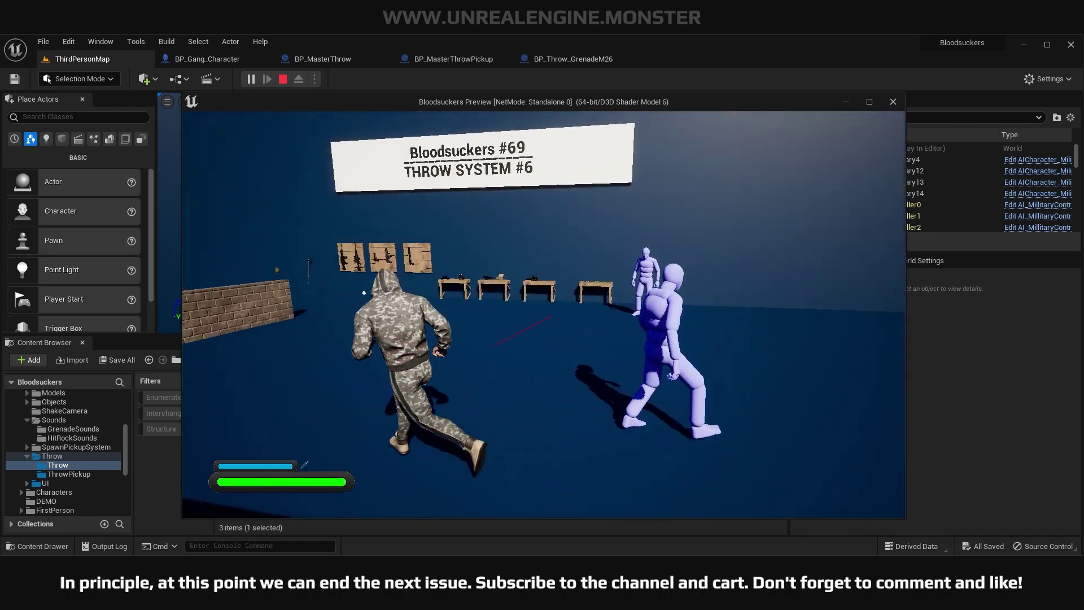
key(Tab)
click(656, 252)
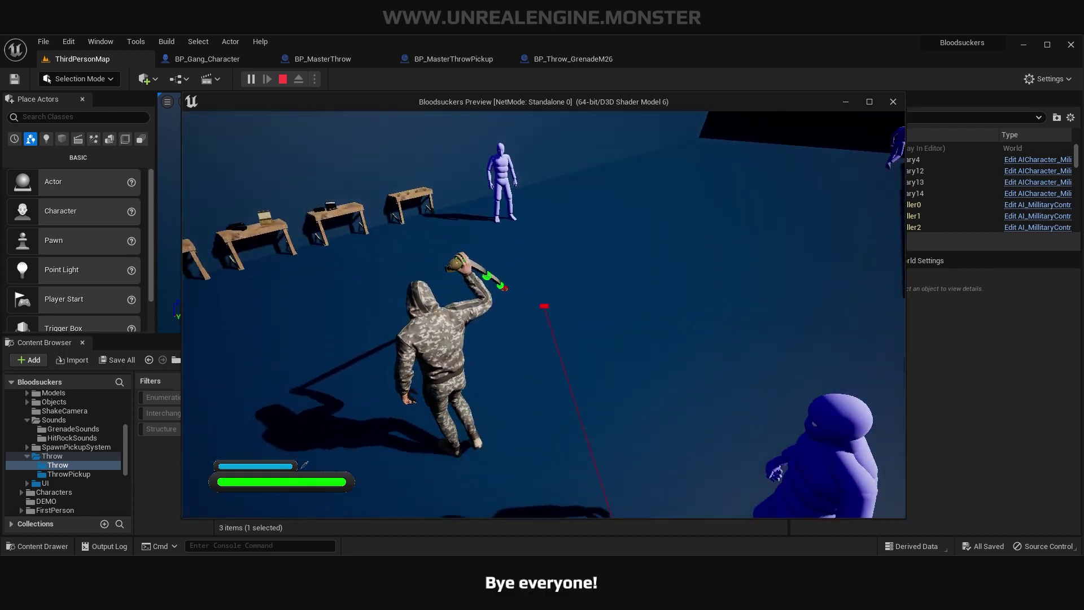
click(543, 311)
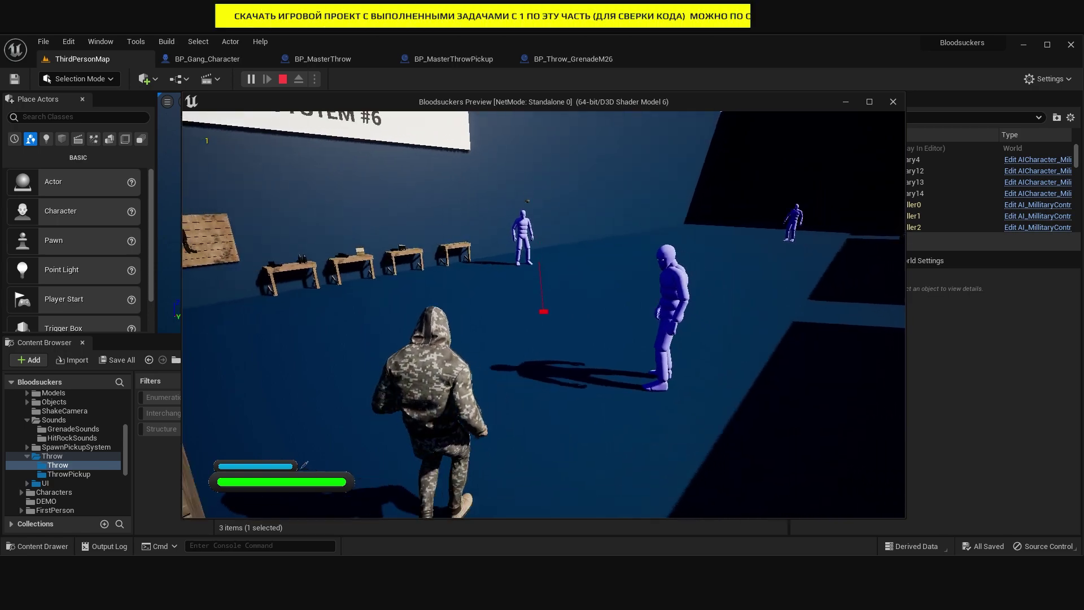
Run and climb onto the brick wall, drop back down, then end the play test.
key(w)
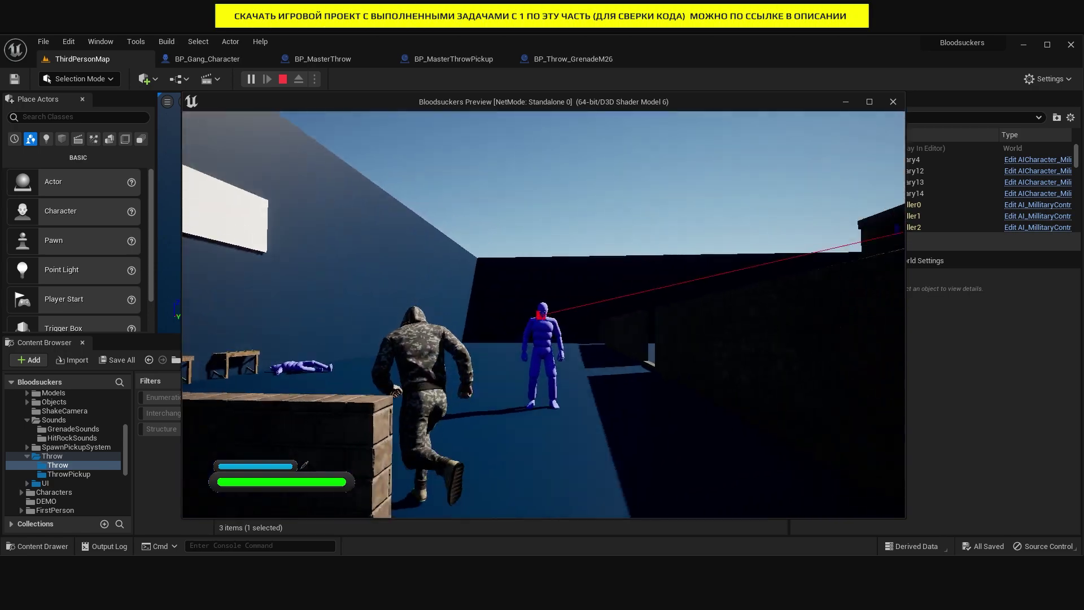
key(space)
key(w)
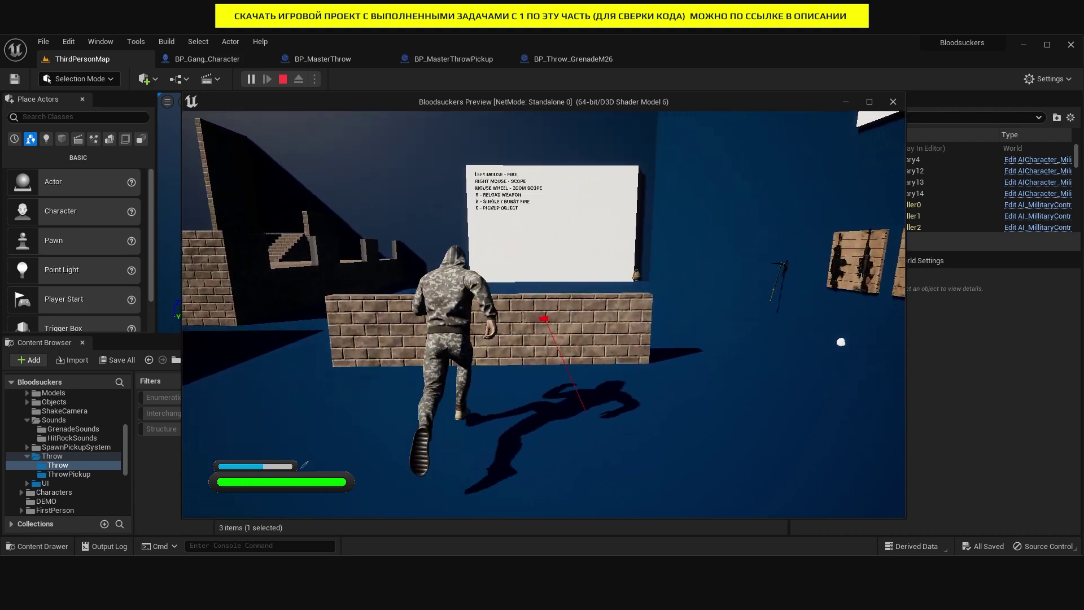
key(space)
key(s)
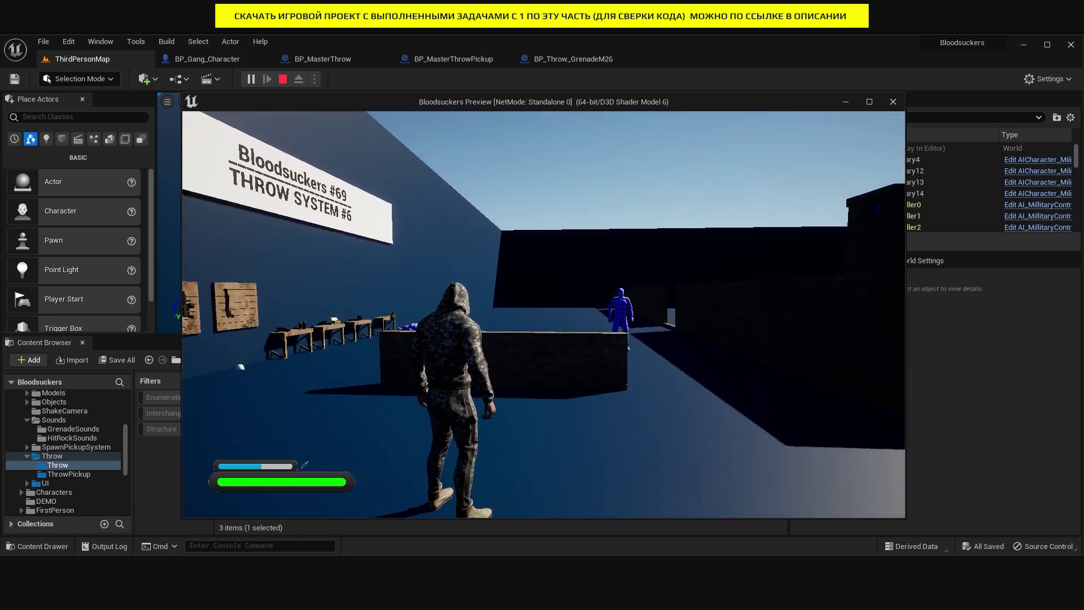
key(Escape)
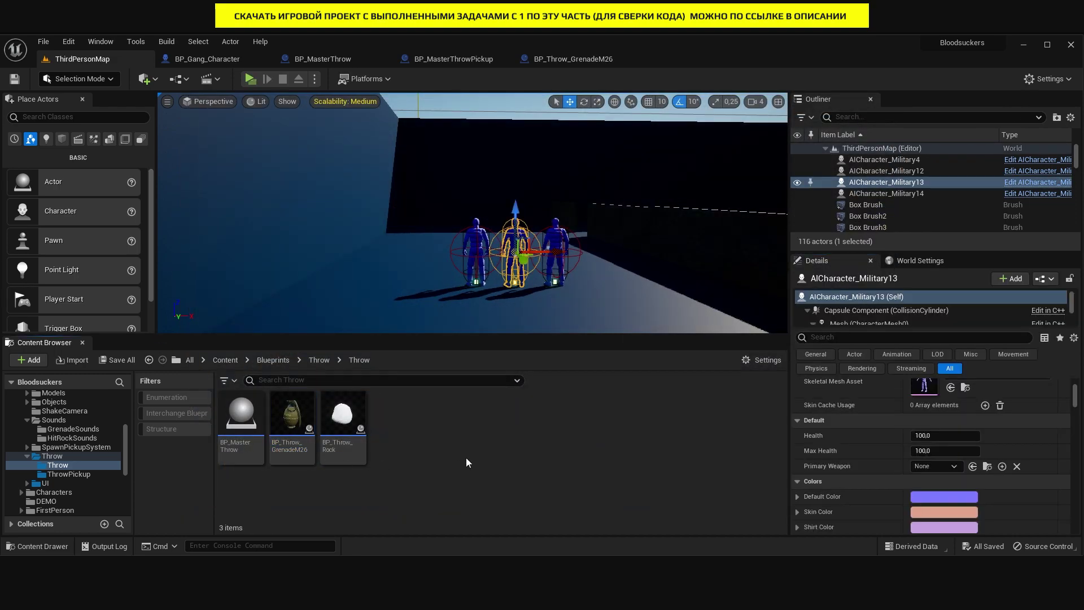